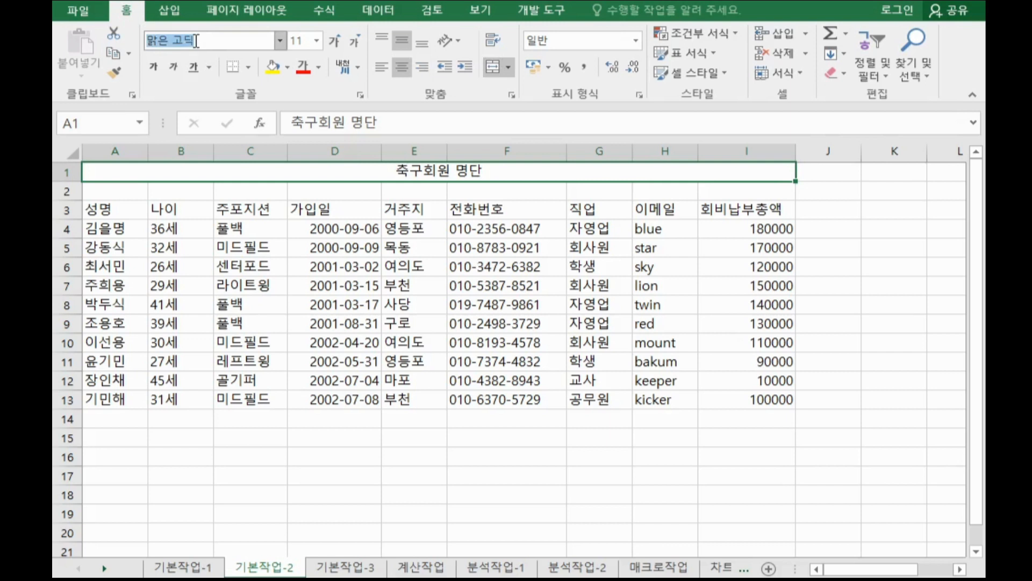
# Set the title cell's font to HY중고딕 and its size to 18.
pyautogui.press('BackSpace')
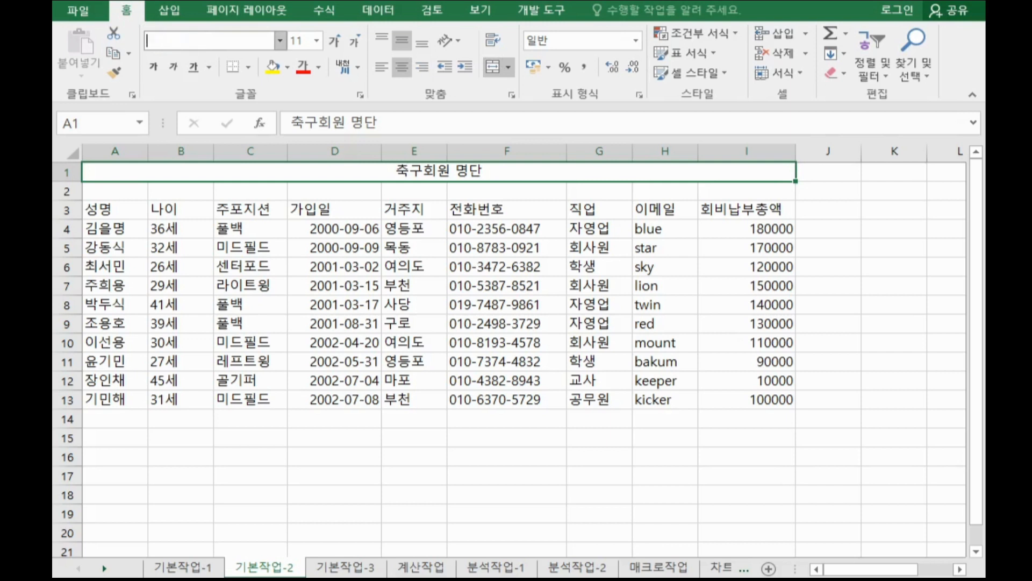
pyautogui.write('HY중고딕')
pyautogui.press('Return')
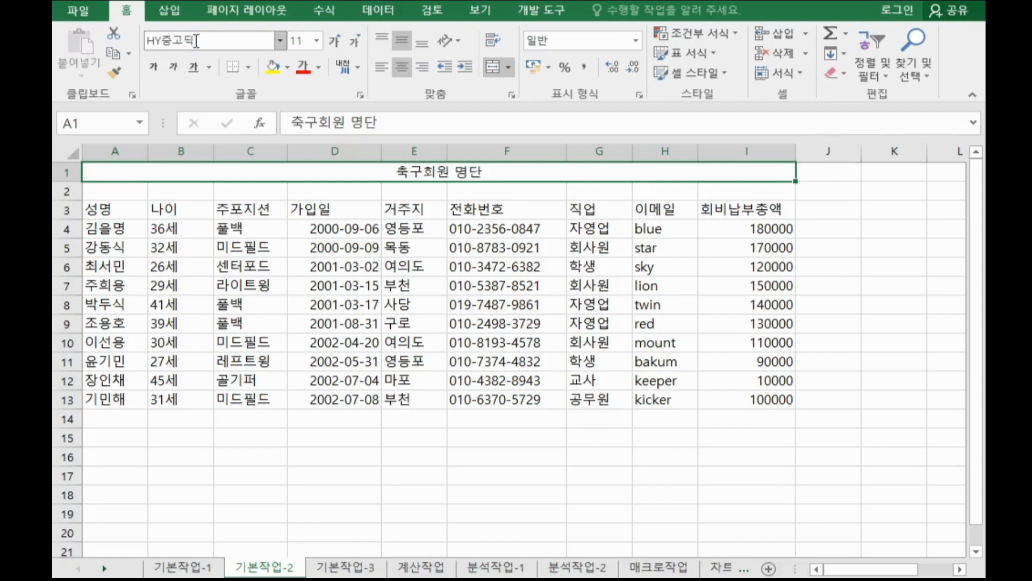
pyautogui.click(296, 40)
pyautogui.write('18')
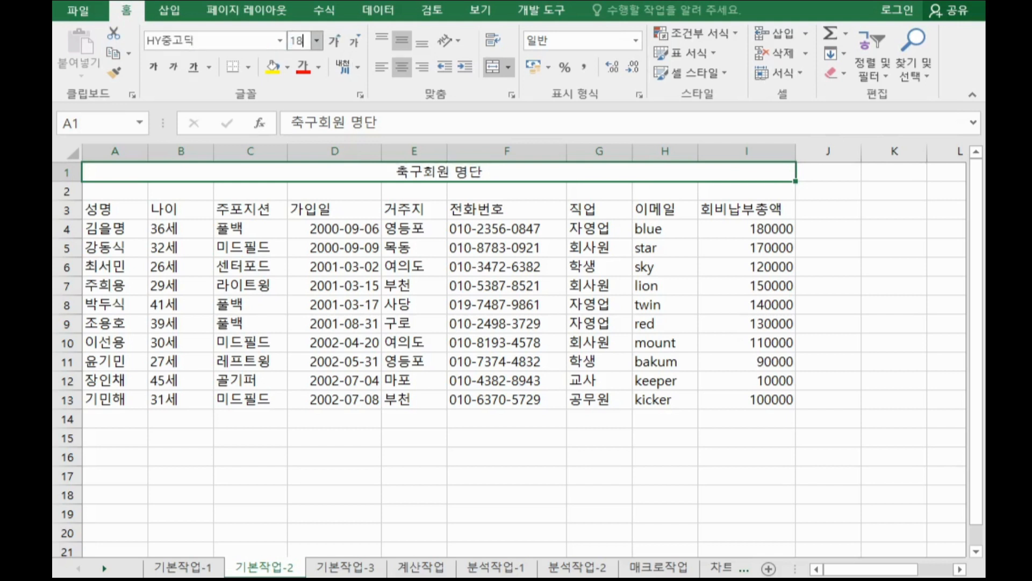
pyautogui.press('Return')
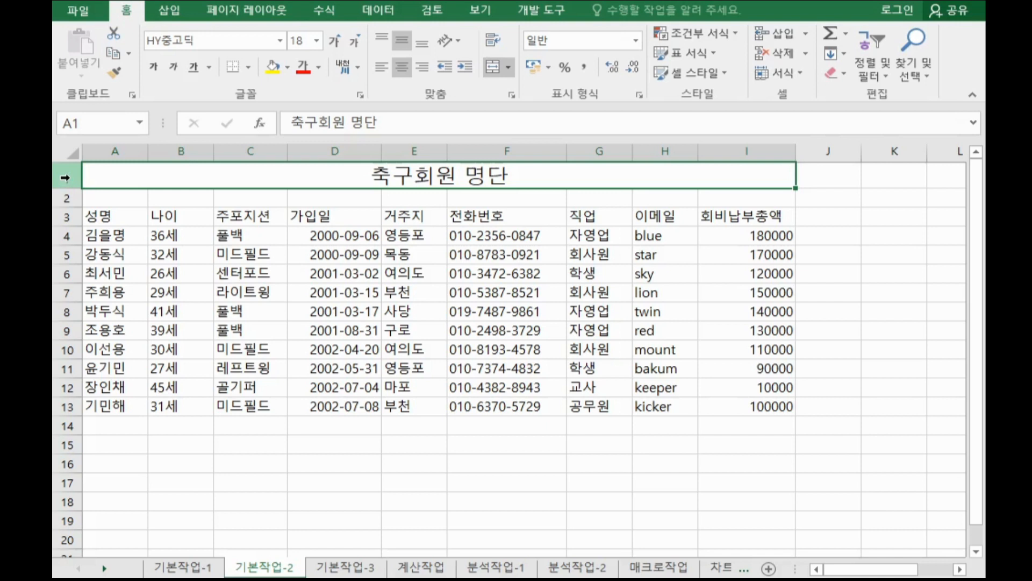
# Set the height of row 1 to 28.
pyautogui.rightClick(66, 178)
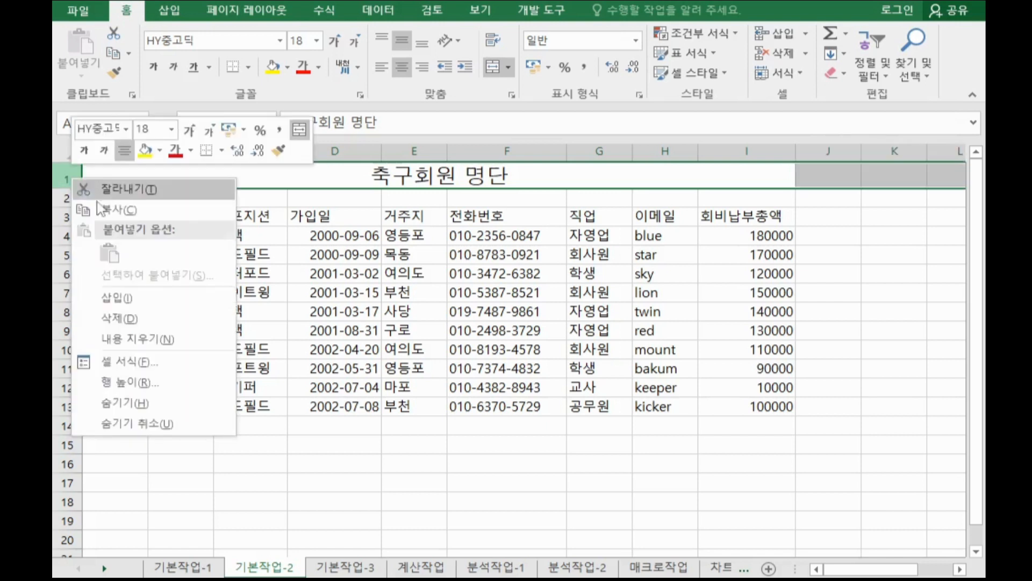
pyautogui.click(159, 385)
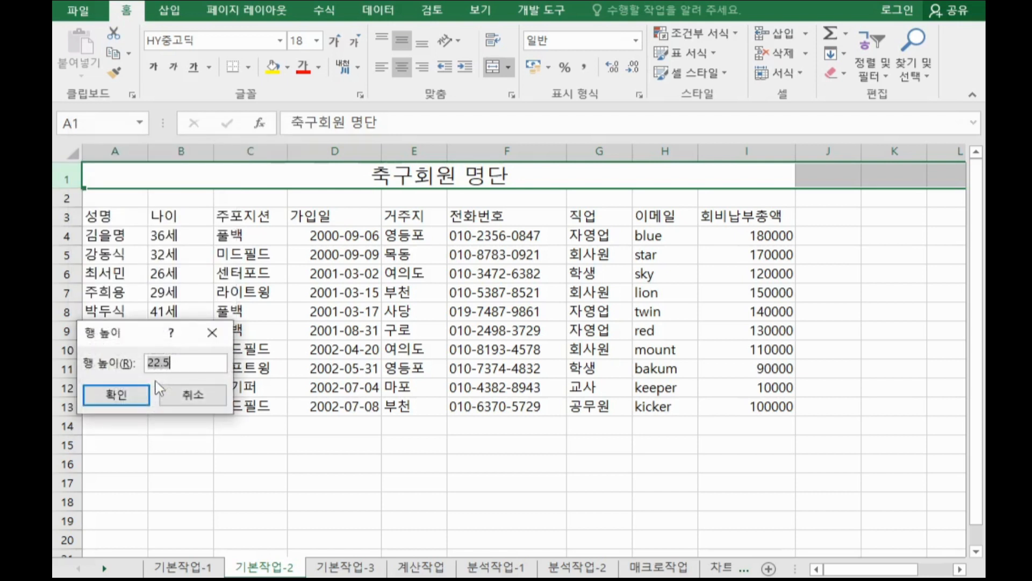
pyautogui.write('28')
pyautogui.press('Return')
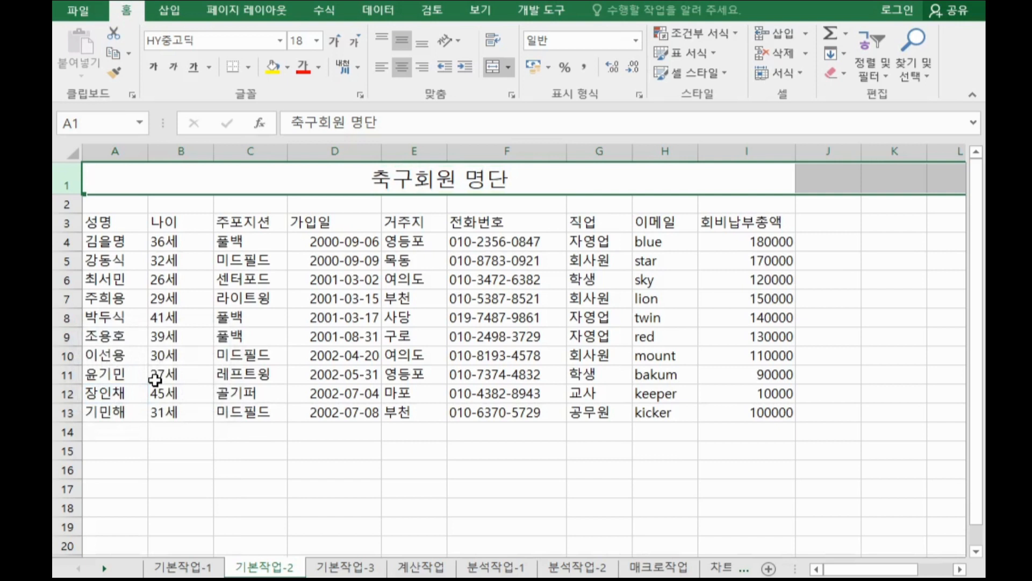
# Apply the 제목 4 cell style to the header row A3:I3.
pyautogui.click(115, 220)
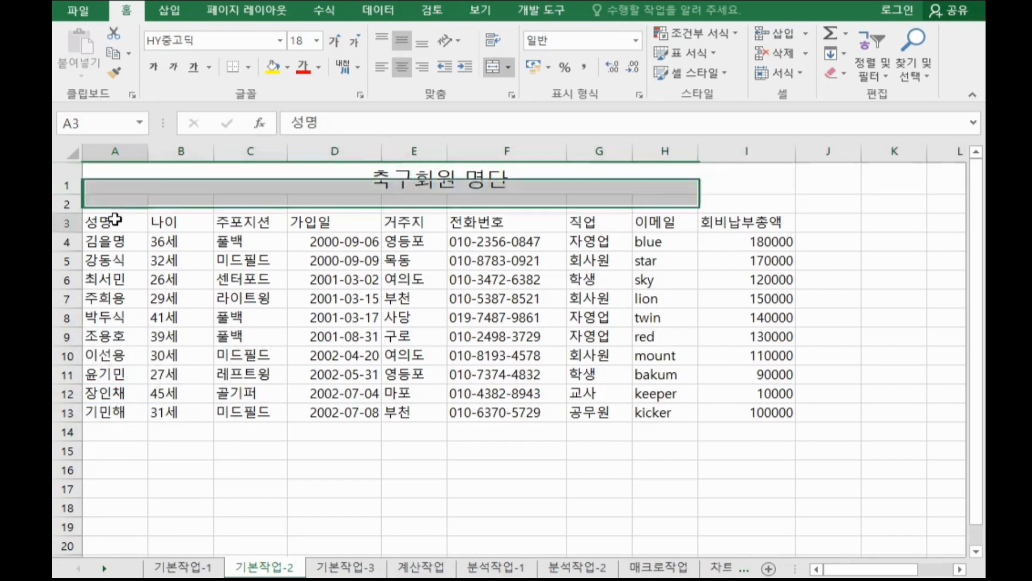
pyautogui.moveTo(115, 220); pyautogui.dragTo(728, 221)
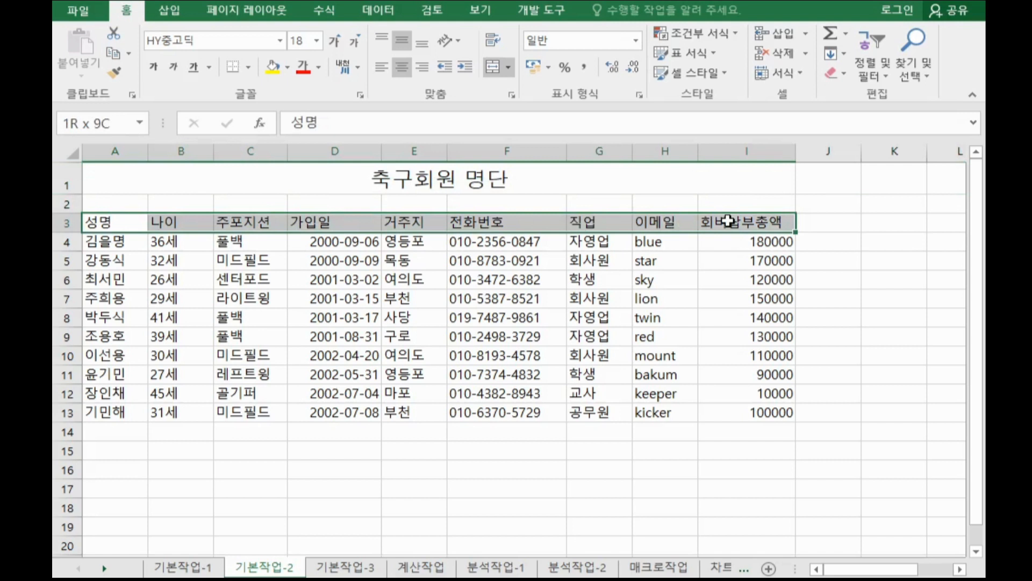
pyautogui.moveTo(728, 221); pyautogui.dragTo(728, 221)
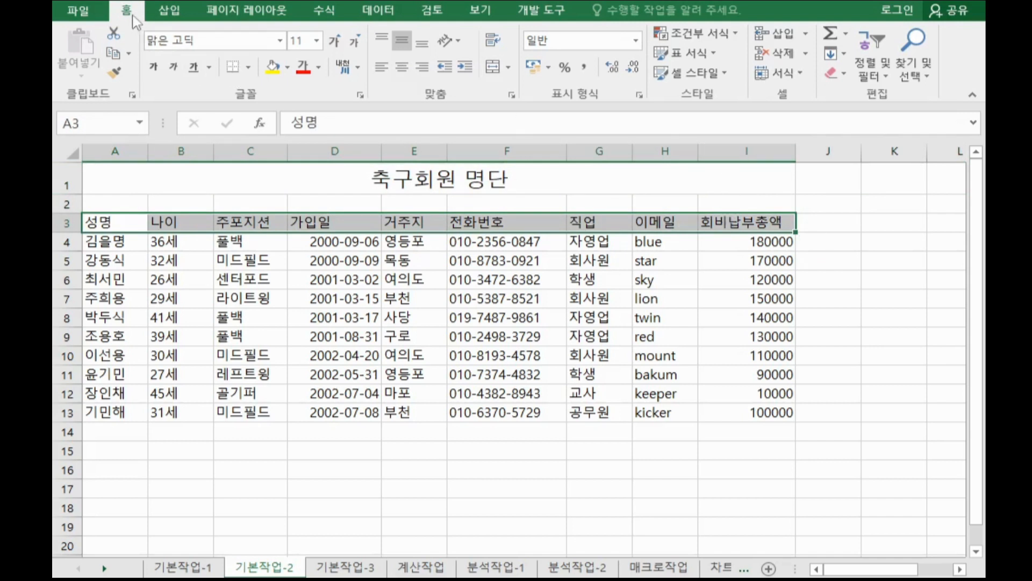
pyautogui.click(696, 81)
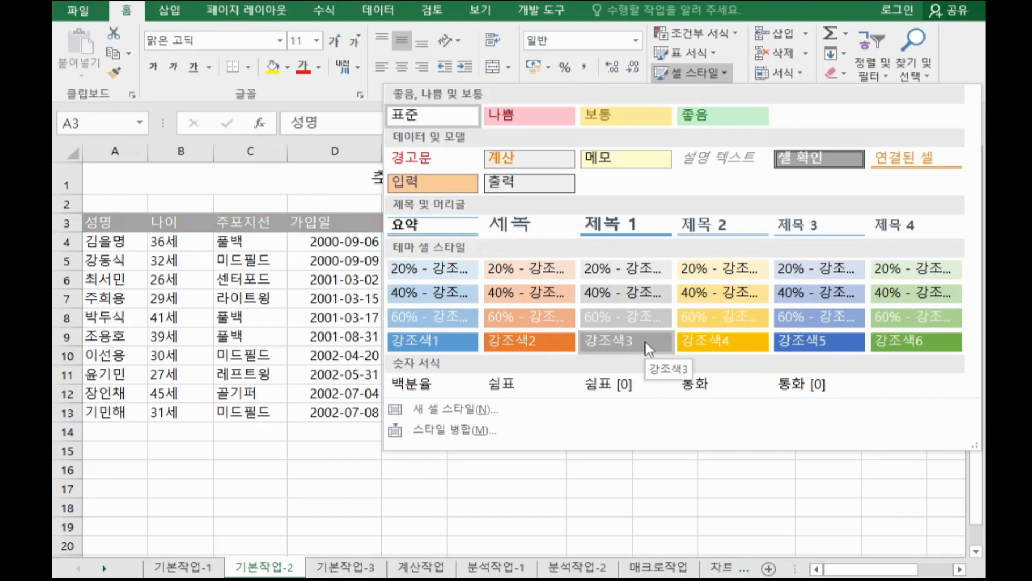
pyautogui.click(890, 226)
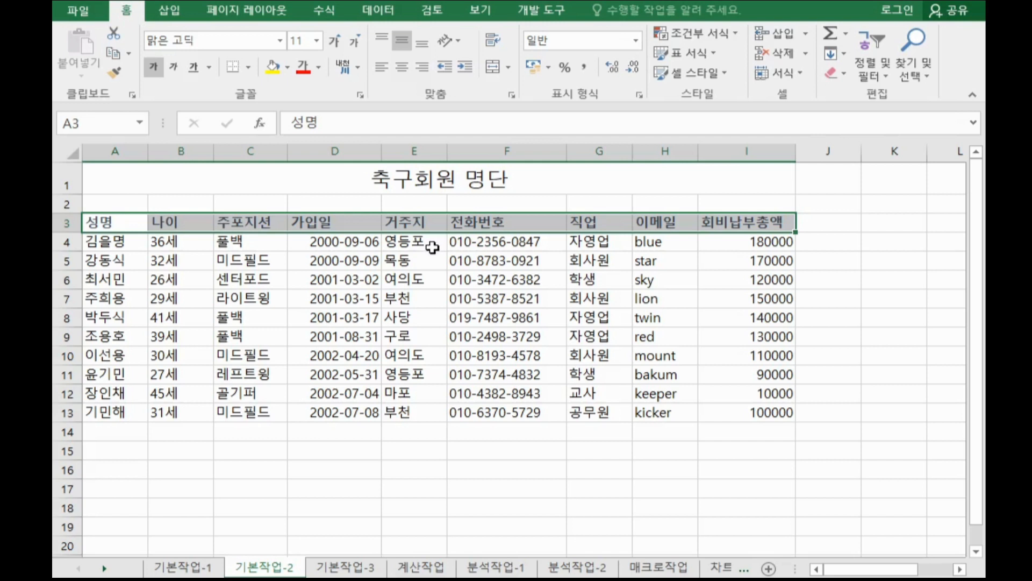
# Name the phone number range F4:F13 as 전화번호.
pyautogui.click(490, 248)
pyautogui.moveTo(491, 247); pyautogui.dragTo(490, 417)
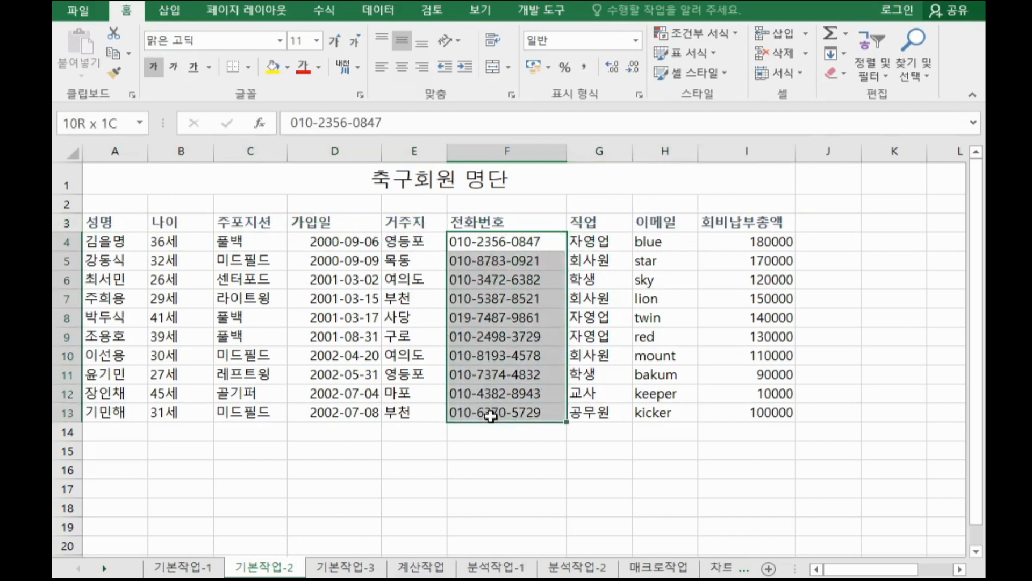
pyautogui.click(113, 123)
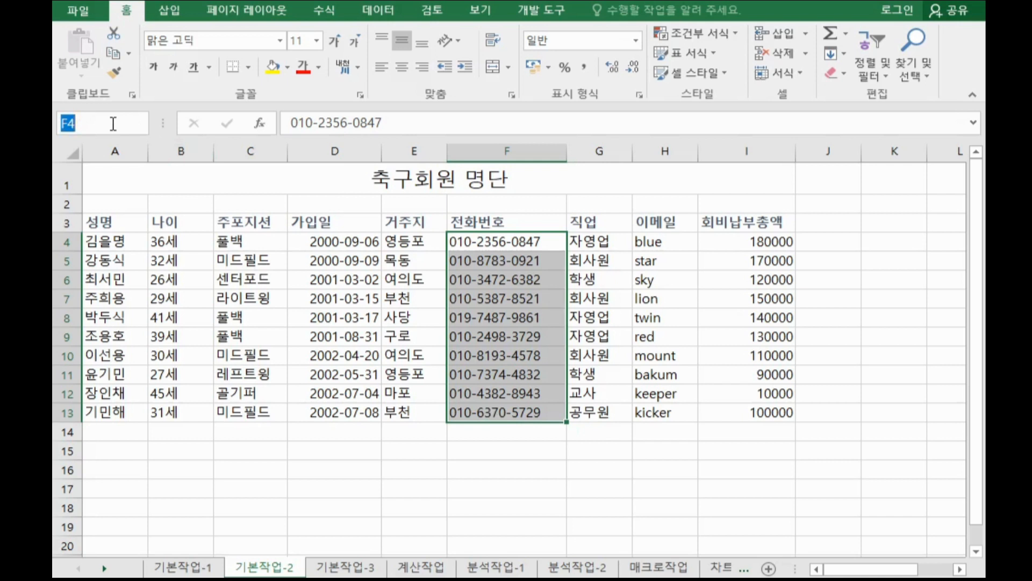
pyautogui.write('전화번')
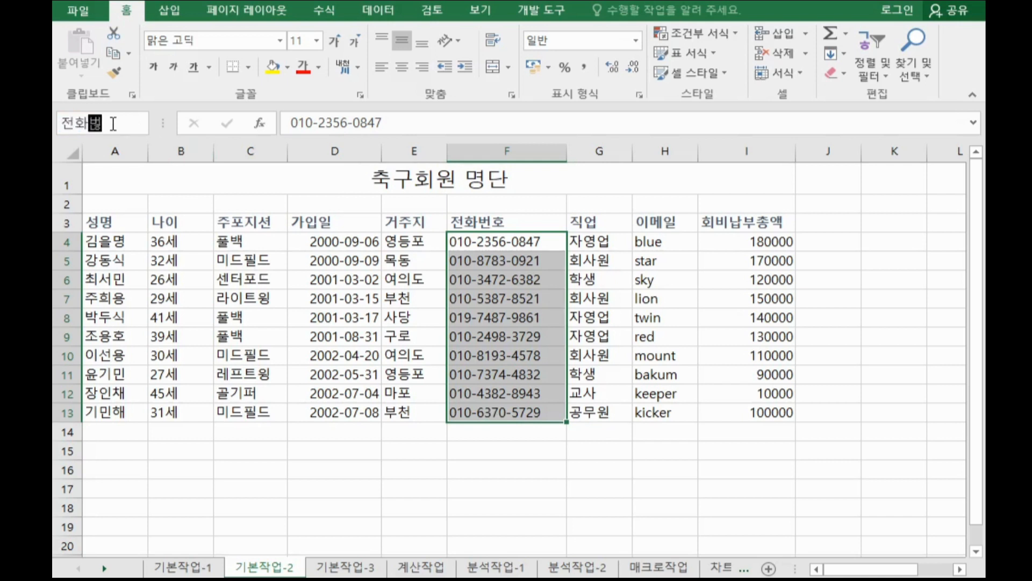
pyautogui.write('호')
pyautogui.press('Return')
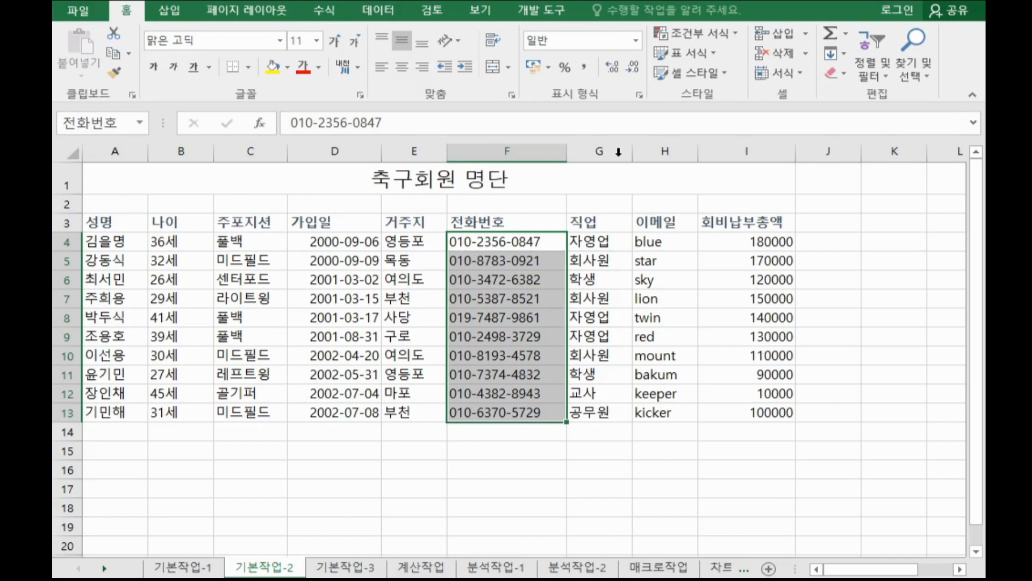
pyautogui.moveTo(672, 241); pyautogui.dragTo(676, 421)
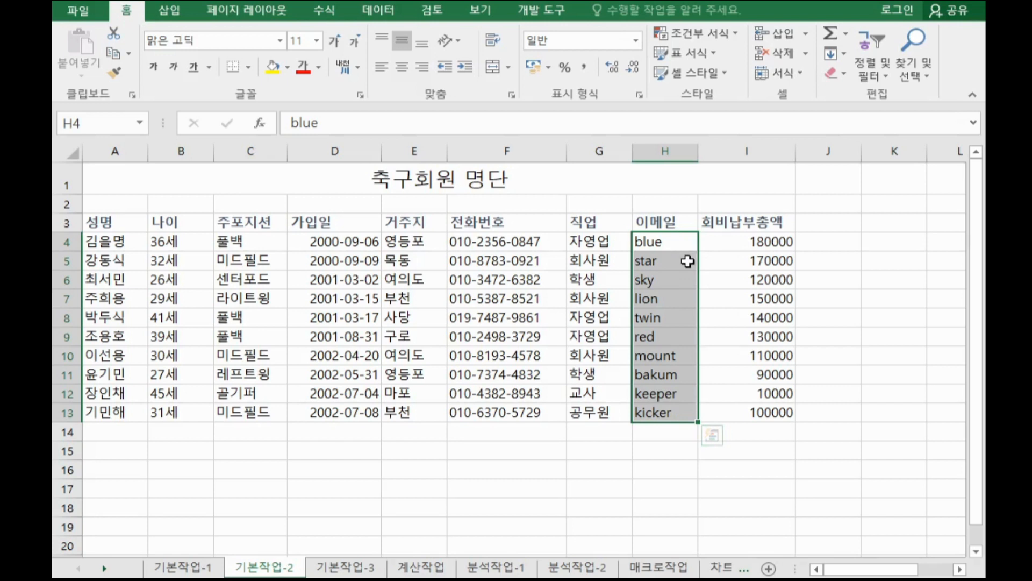
pyautogui.hotkey('ctrl', '1')
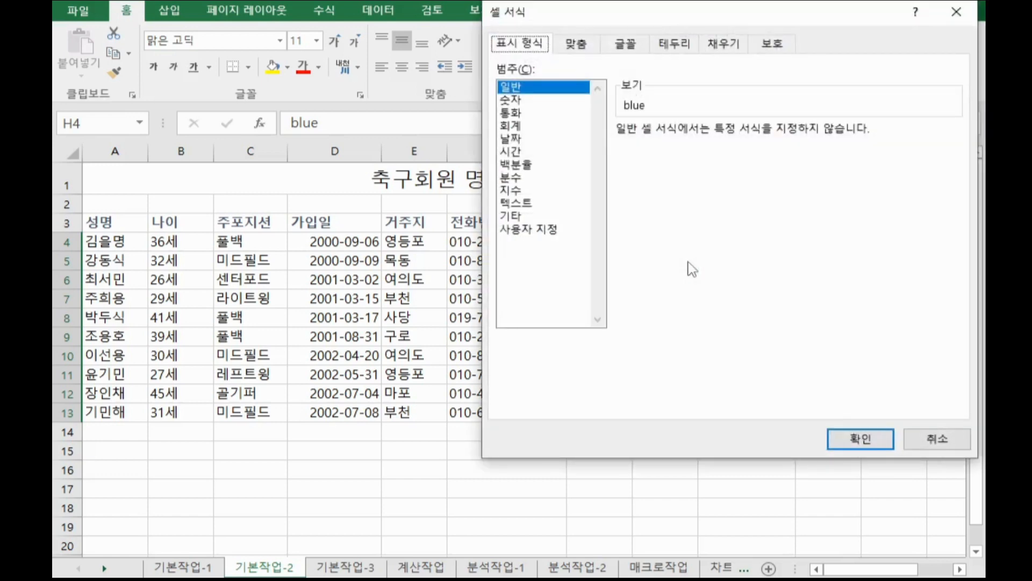
pyautogui.click(558, 233)
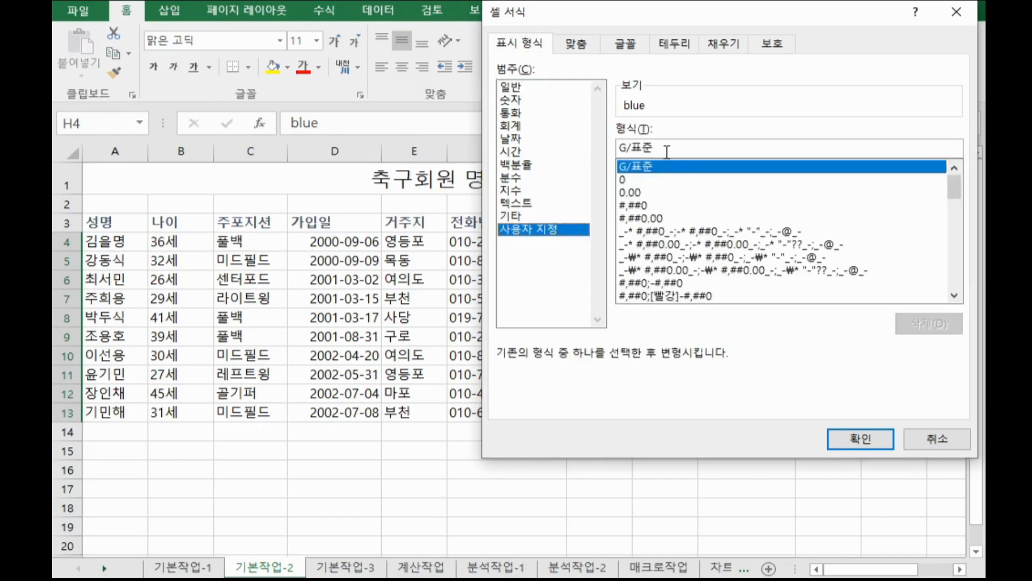
pyautogui.moveTo(667, 152); pyautogui.dragTo(537, 143)
pyautogui.press('BackSpace')
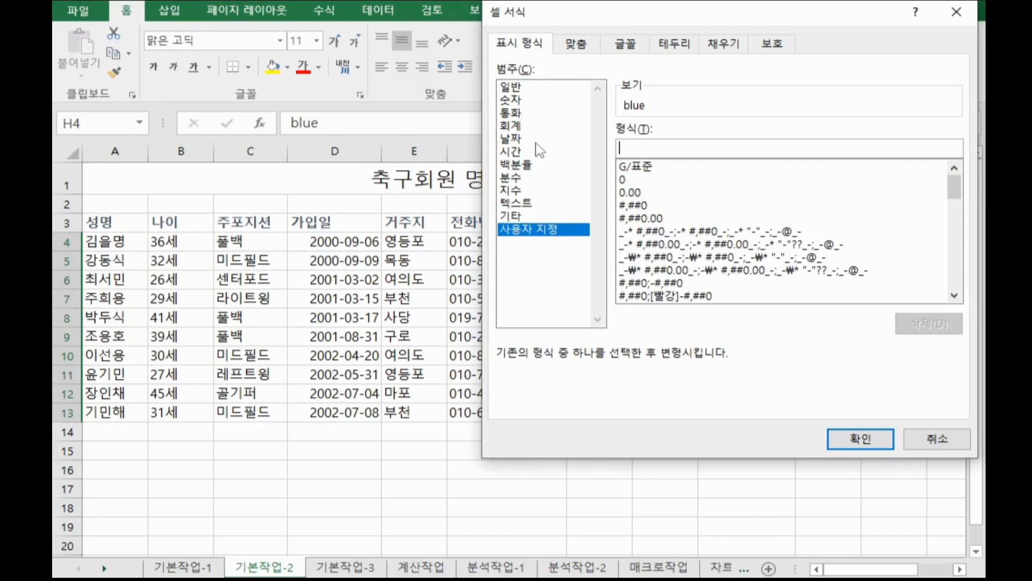
pyautogui.write('@')
pyautogui.write('"@korcham.net"')
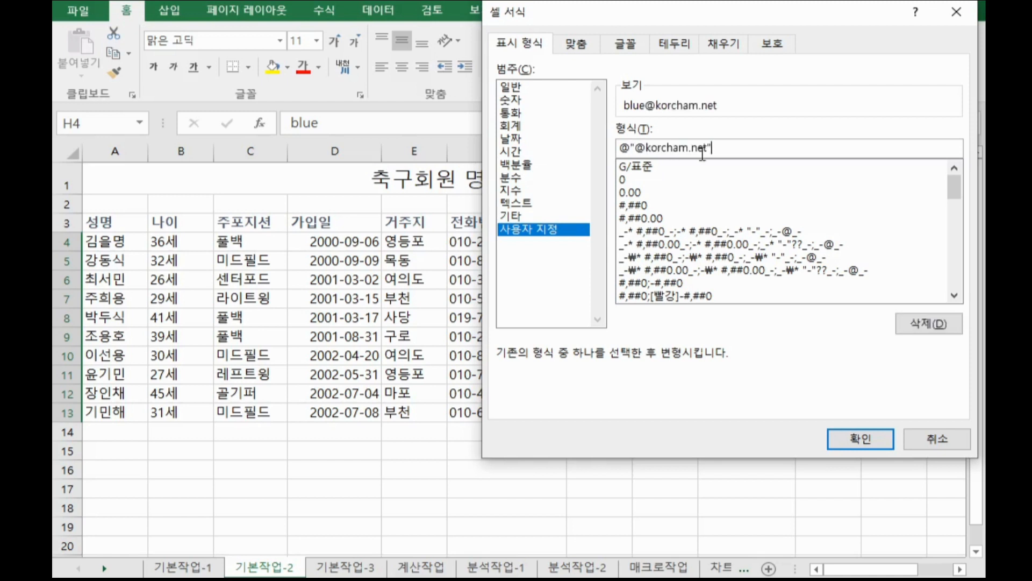
pyautogui.moveTo(740, 149); pyautogui.dragTo(464, 125)
pyautogui.hotkey('ctrl', 'c')
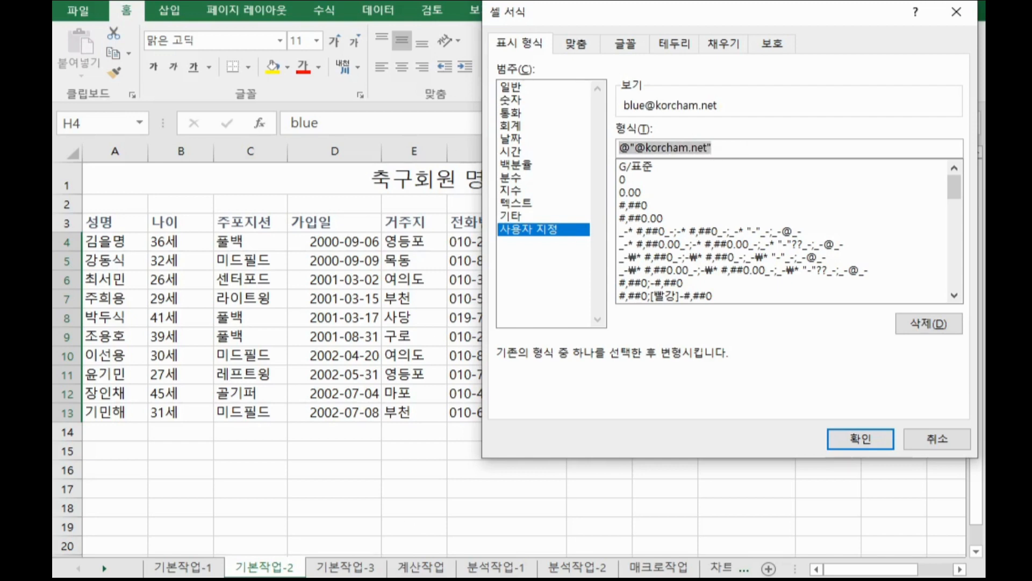
pyautogui.click(455, 578)
pyautogui.hotkey('ctrl', 'v')
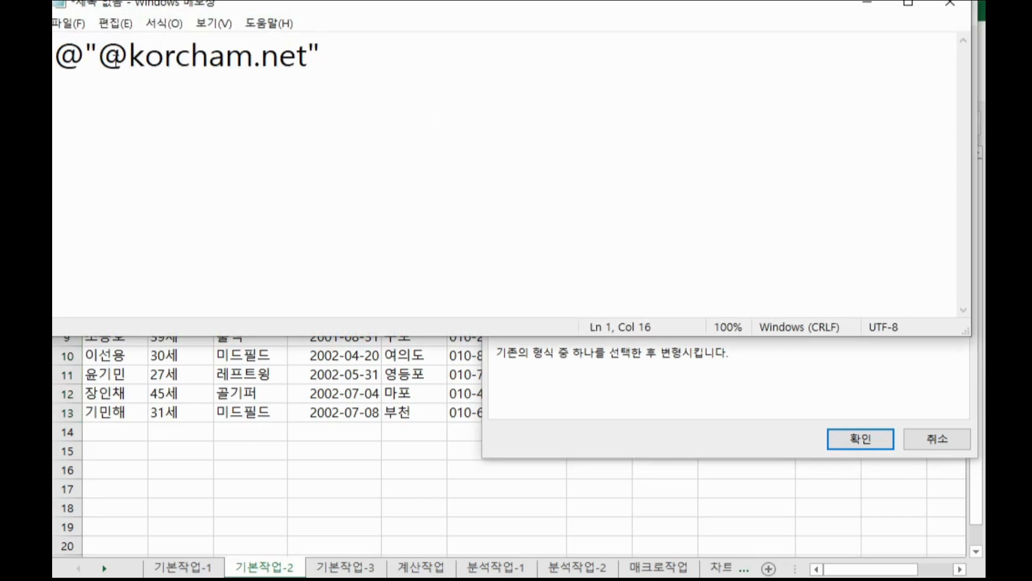
pyautogui.moveTo(85, 57); pyautogui.dragTo(64, 58)
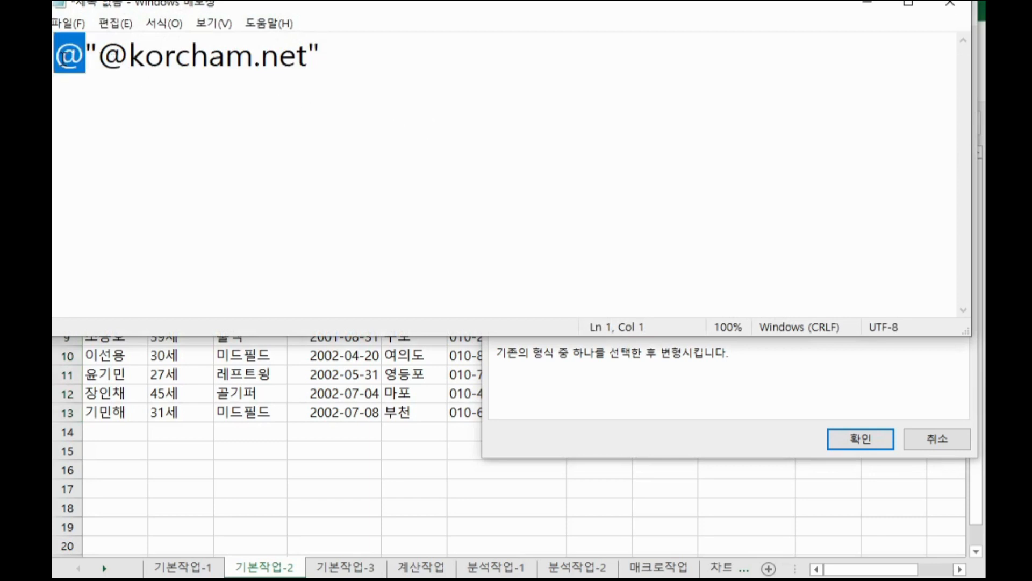
pyautogui.click(95, 54)
pyautogui.moveTo(95, 54); pyautogui.dragTo(341, 60)
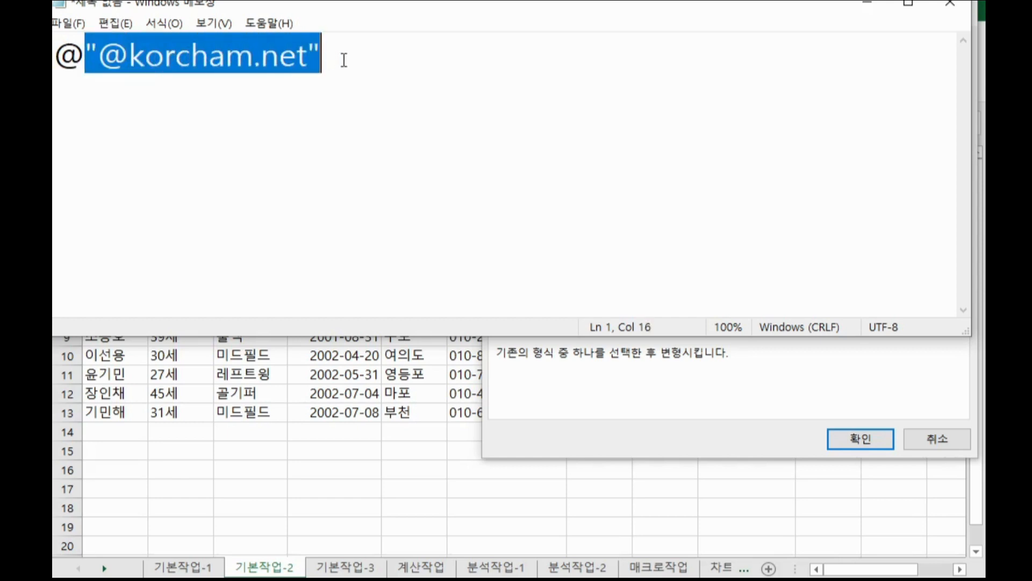
pyautogui.moveTo(100, 63); pyautogui.dragTo(311, 68)
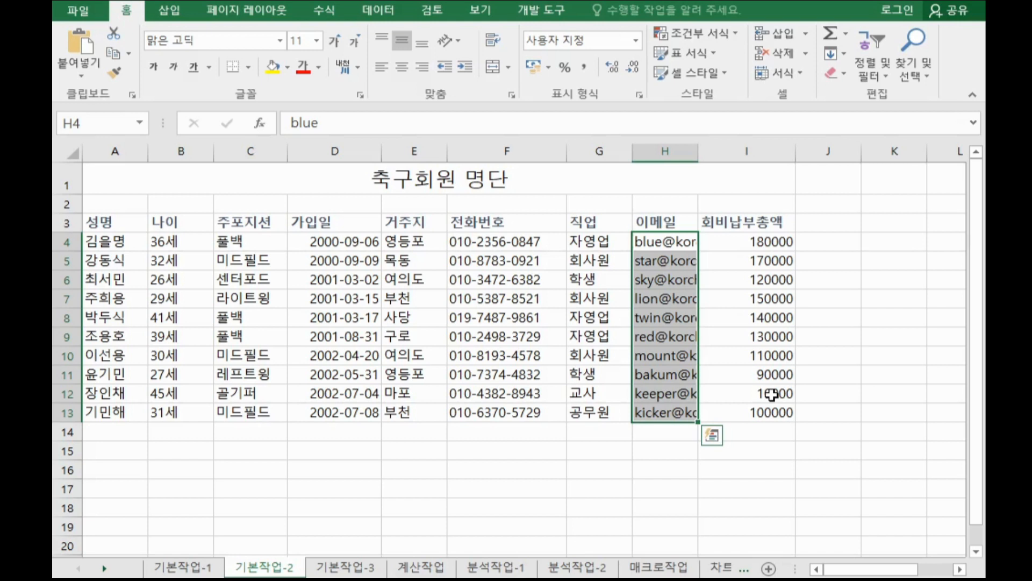
# Apply all borders to the whole table A3:I13.
pyautogui.hotkey('ctrl', 'a')
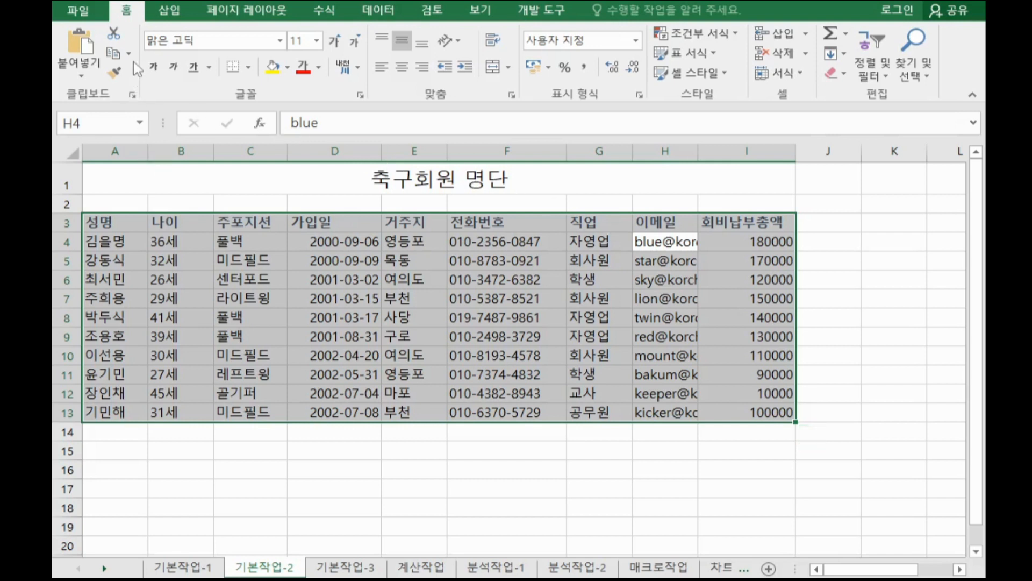
pyautogui.click(249, 67)
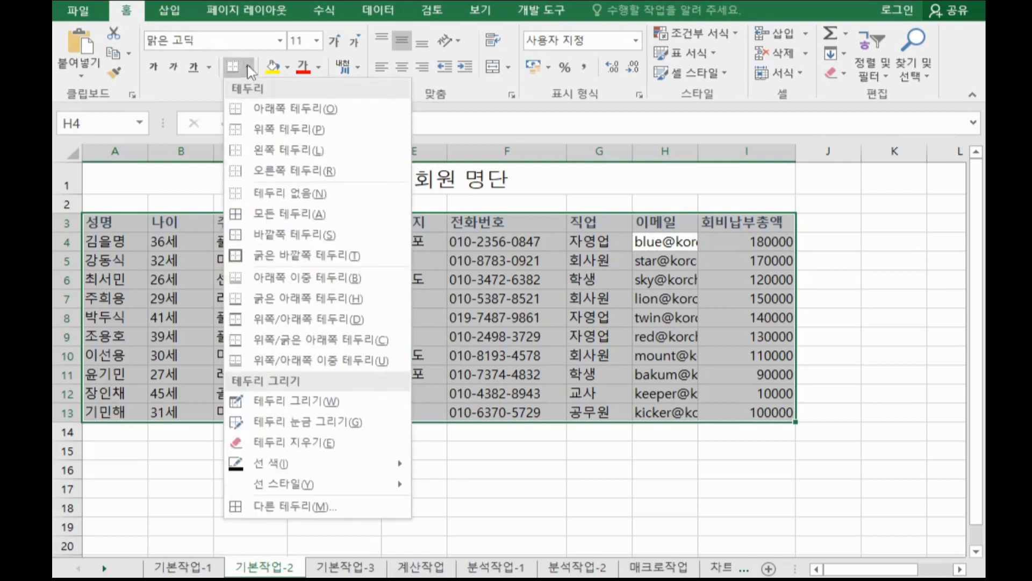
pyautogui.click(281, 215)
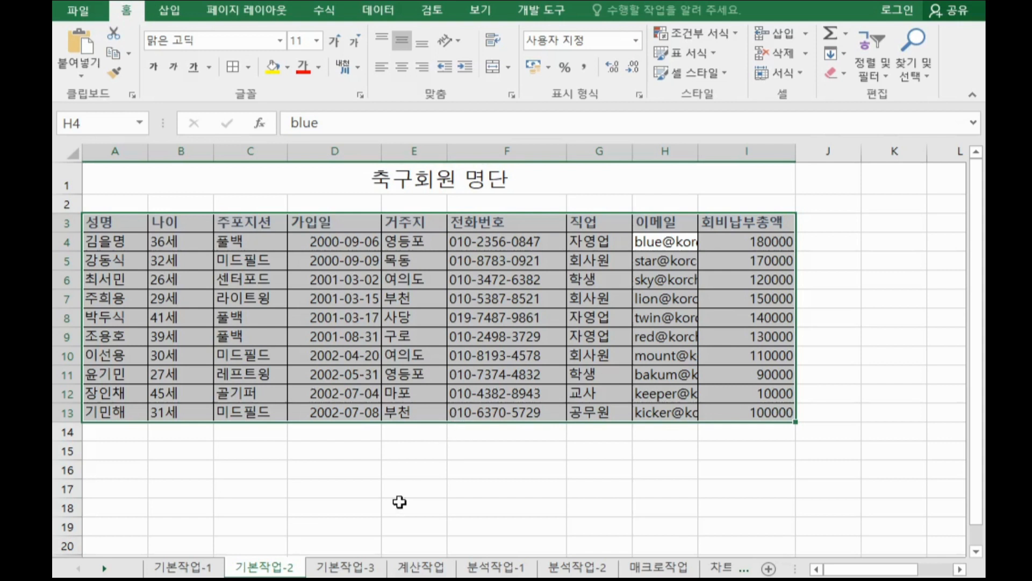
# Open the 기본작업-3 sheet and bring Notepad forward.
pyautogui.click(360, 571)
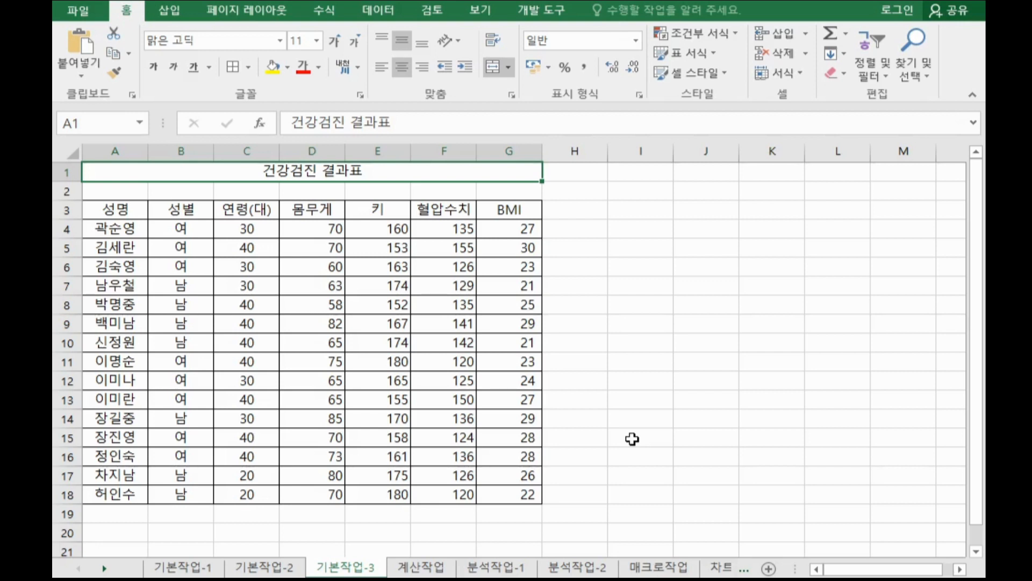
pyautogui.click(559, 580)
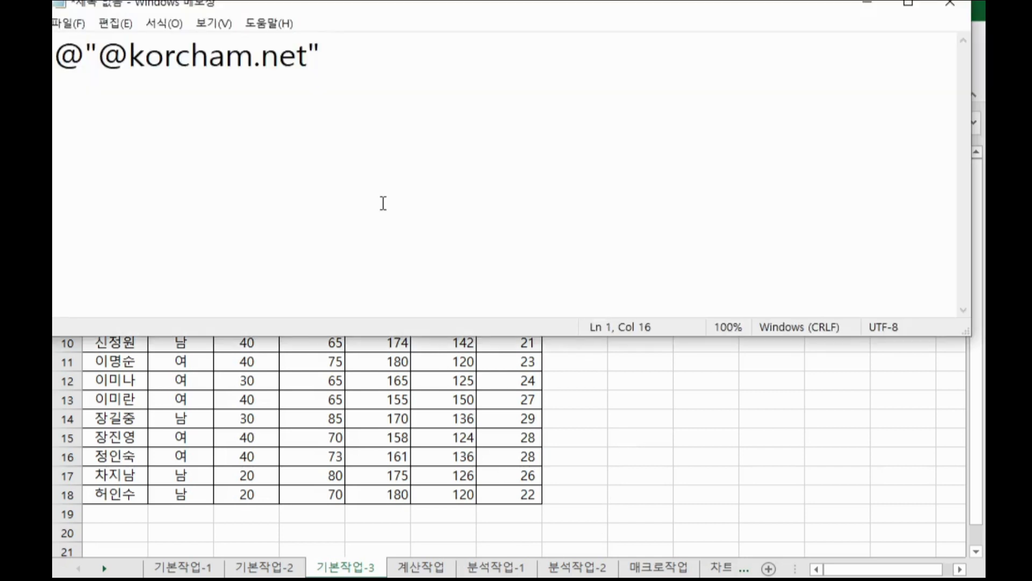
# Add the note heading "1. 등호, 부등호" on a new line in Notepad.
pyautogui.press('Return')
pyautogui.press('Return')
pyautogui.write('1. emd')
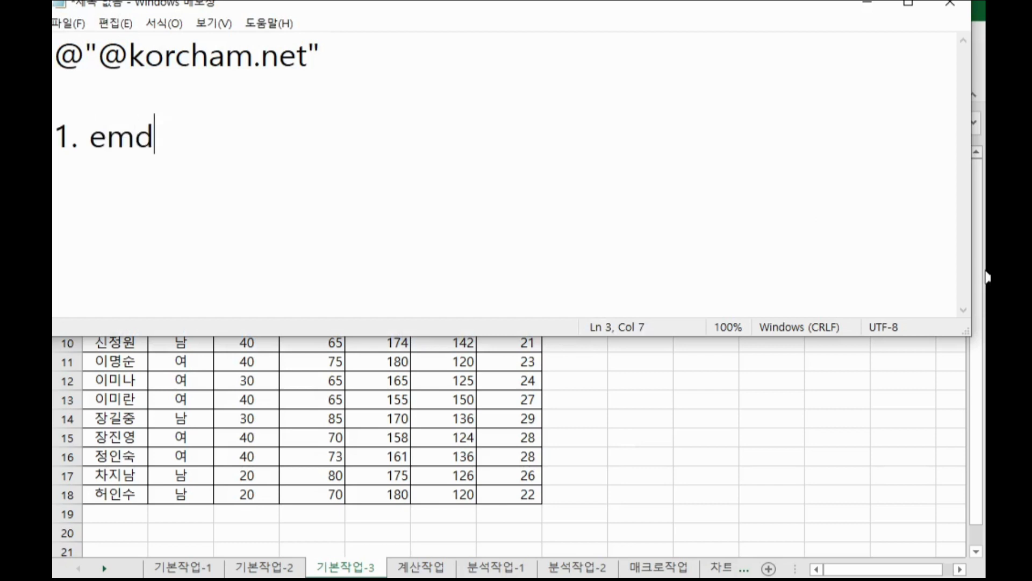
pyautogui.press('BackSpace')
pyautogui.press('BackSpace')
pyautogui.press('BackSpace')
pyautogui.write('등호,')
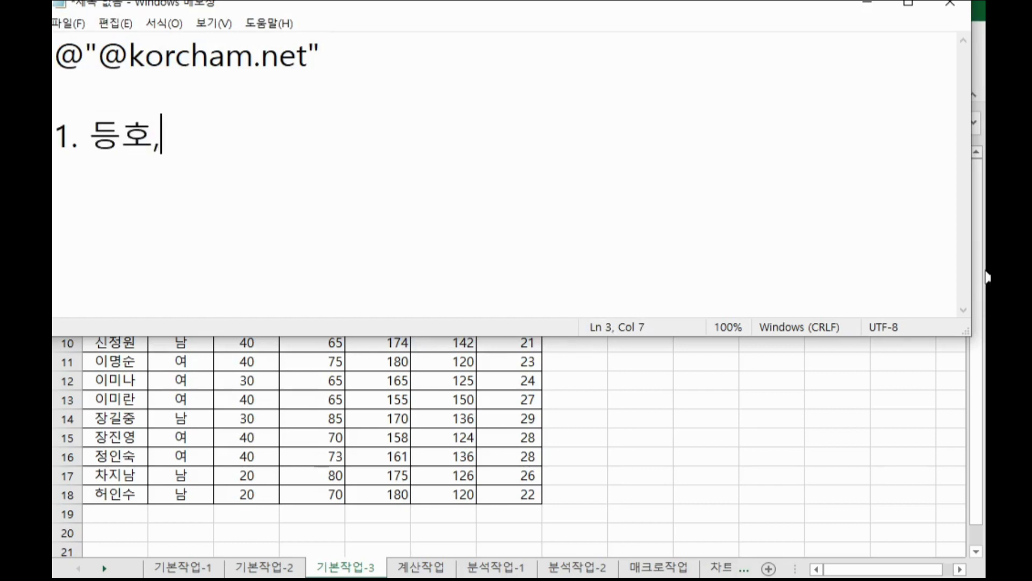
pyautogui.write(' 붇등호')
pyautogui.press('Return')
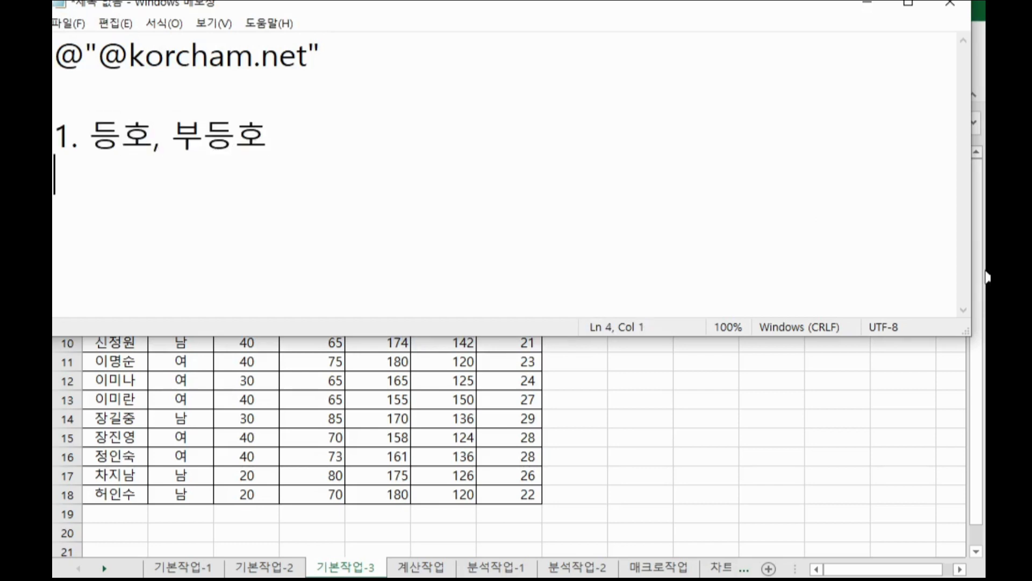
# Type the comparison operator notes ">= 이상, > 초과, <= 이하," on the line under the heading in Notepad.
pyautogui.write('>= 이상, ')
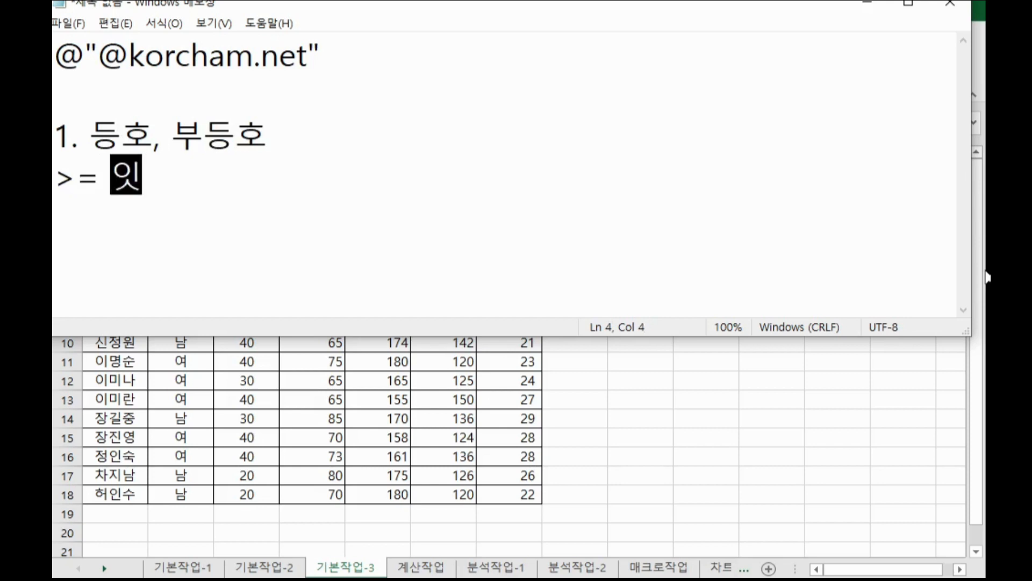
pyautogui.write('> ')
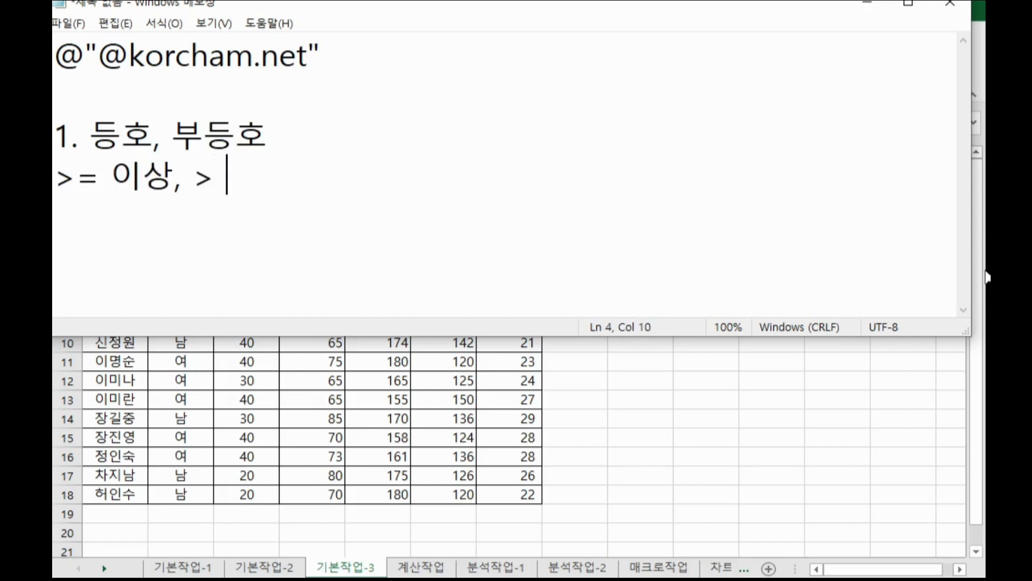
pyautogui.write('초과, ')
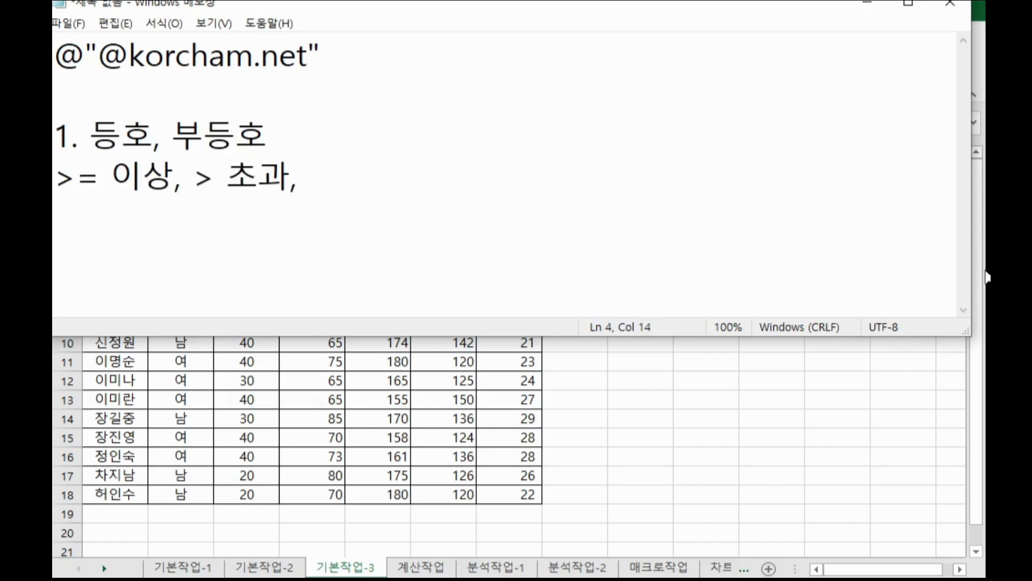
pyautogui.write('<=이하')
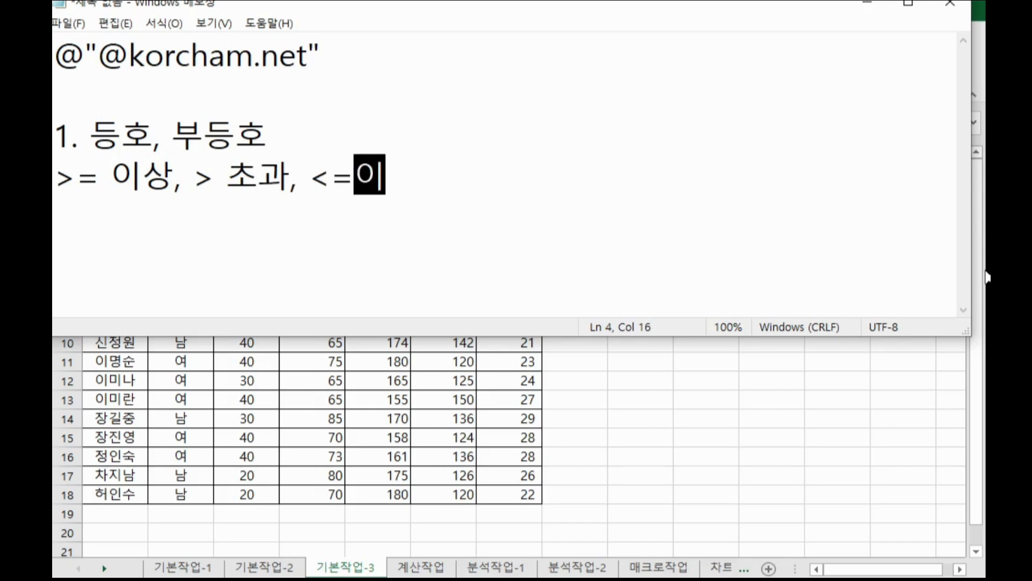
pyautogui.press('BackSpace')
pyautogui.press('BackSpace')
pyautogui.press('BackSpace')
pyautogui.write('이하')
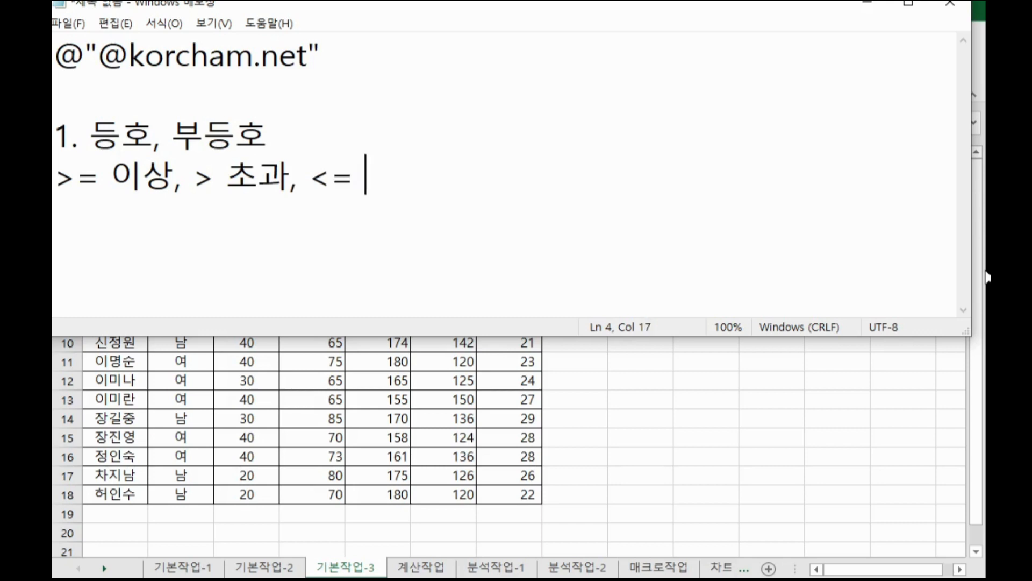
pyautogui.press('BackSpace')
pyautogui.write(',,')
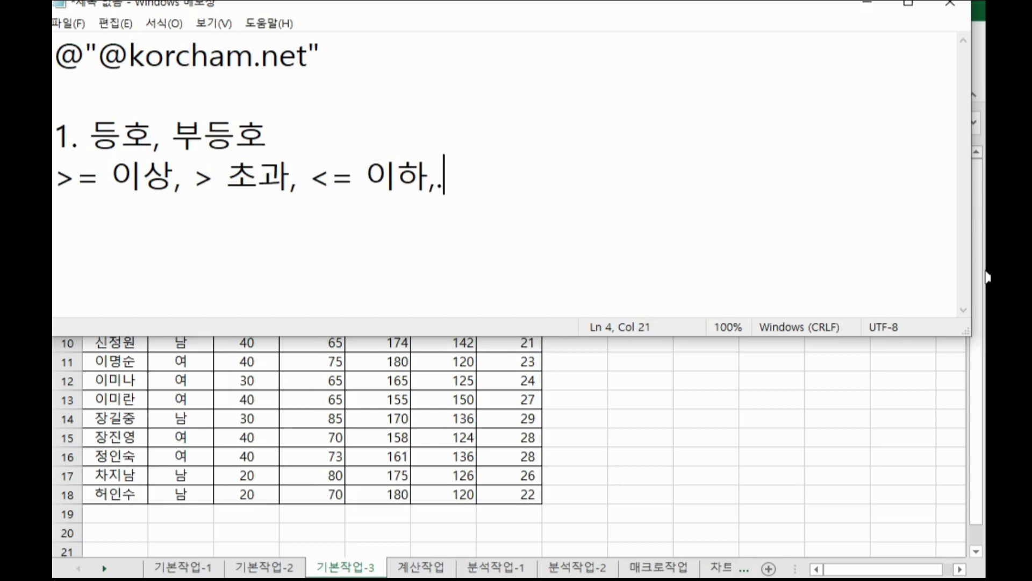
pyautogui.press('BackSpace')
# Continue the line with "< 미만, = 같다, <>다르다(아니다)" and start a new line.
pyautogui.write('< 미만,')
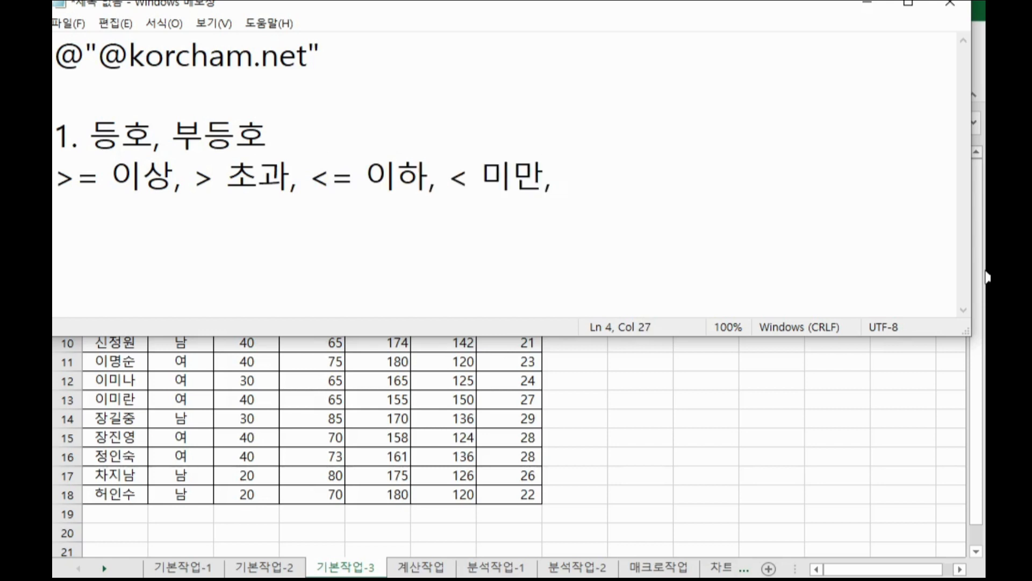
pyautogui.write(' = 같다, ')
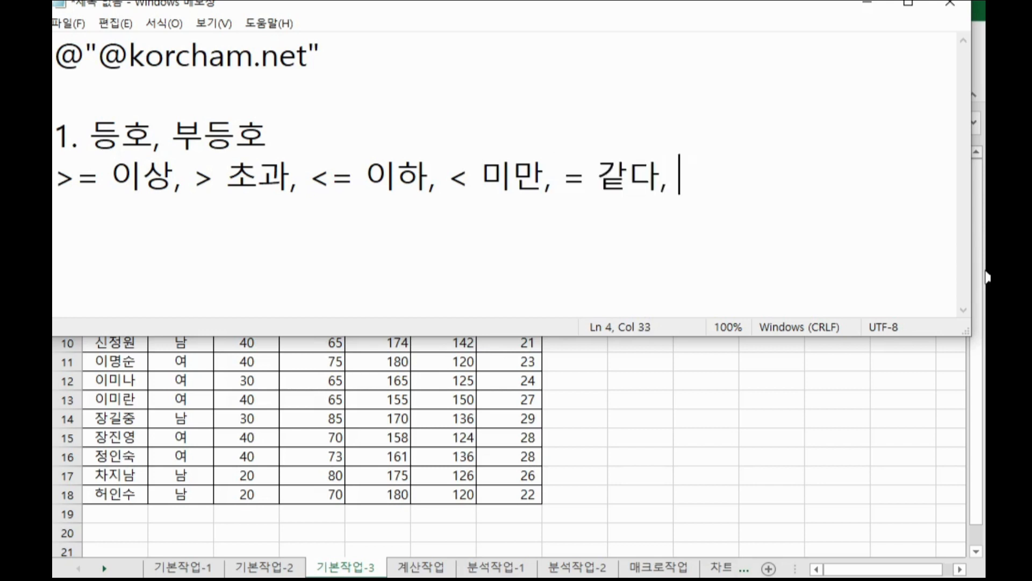
pyautogui.write('<>다르다(ㅇ')
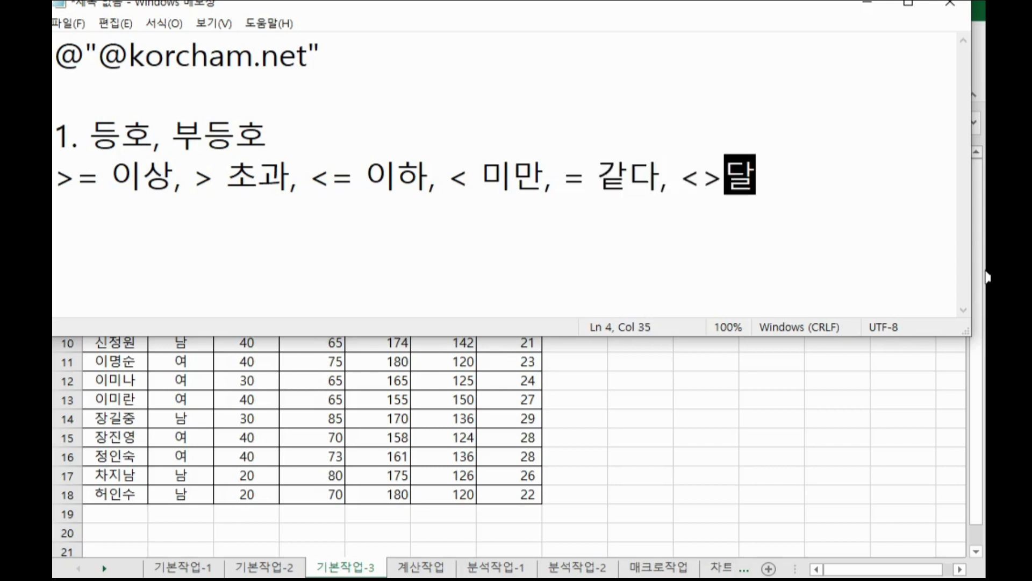
pyautogui.write('아니다)')
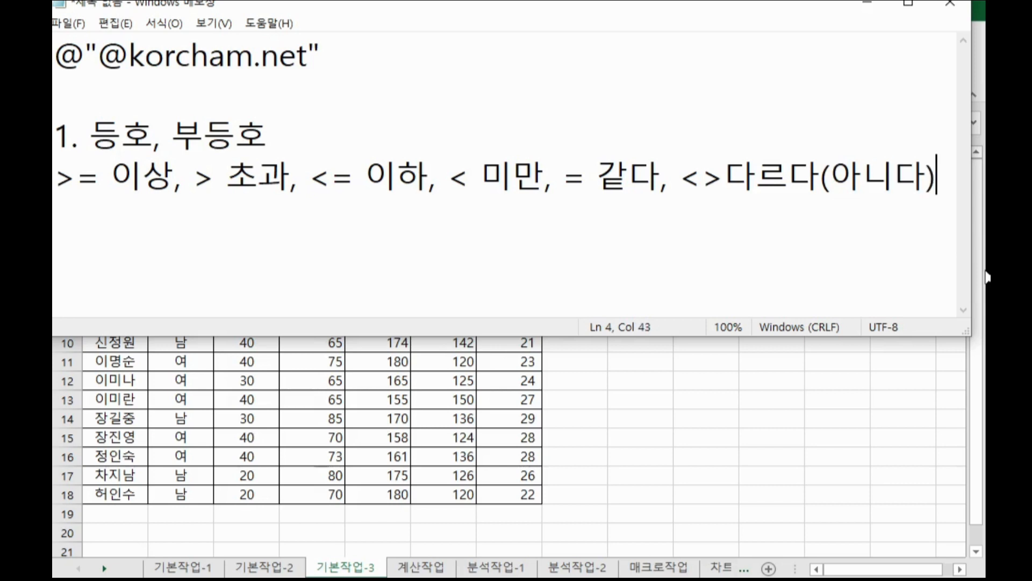
pyautogui.press('Return')
# Add the note "2. 이고,이면서 : 같은 줄에 조건 입력" after a blank line in Notepad.
pyautogui.press('Return')
pyautogui.write('2. ㅇ이고이며')
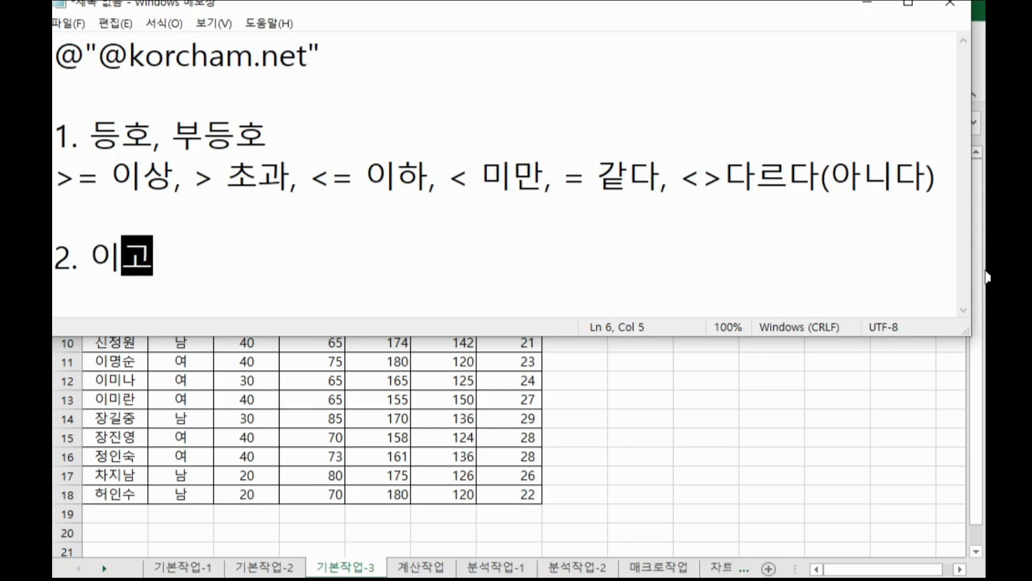
pyautogui.press('BackSpace')
pyautogui.press('BackSpace')
pyautogui.press('BackSpace')
pyautogui.write(',')
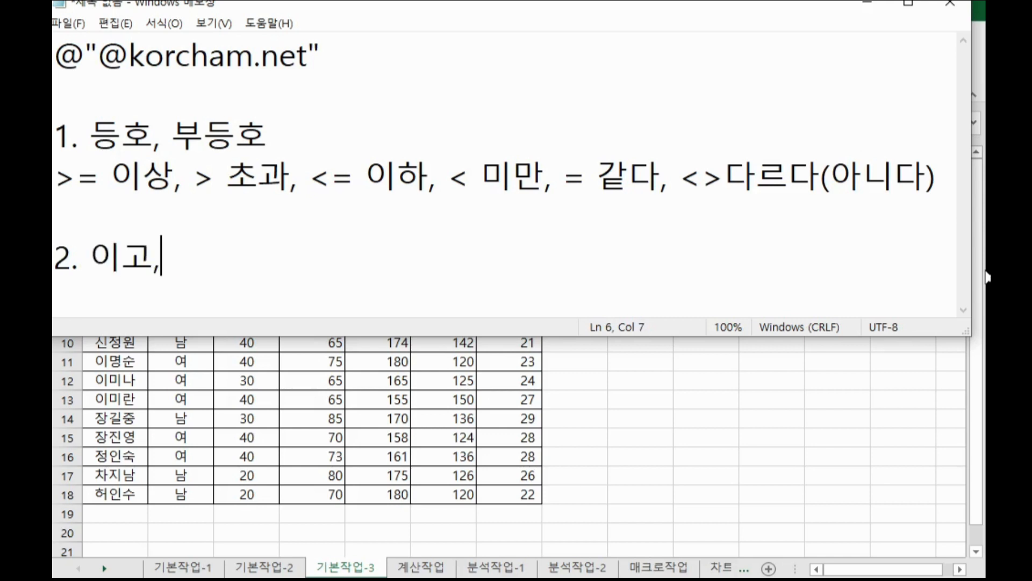
pyautogui.write('이면서 :')
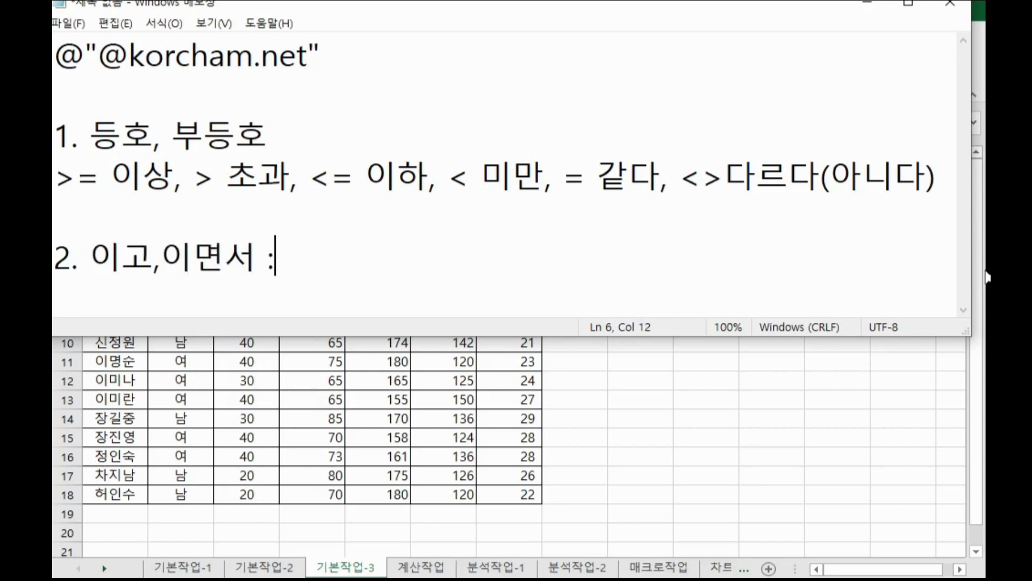
pyautogui.write(' 같은 ㅈ줄')
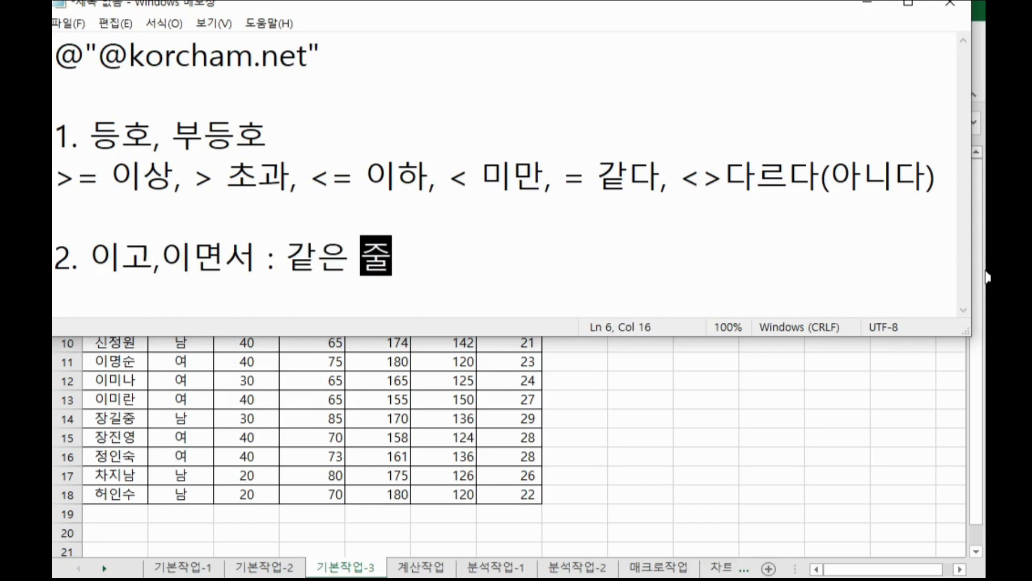
pyautogui.write('에 조건 ㅇ입력')
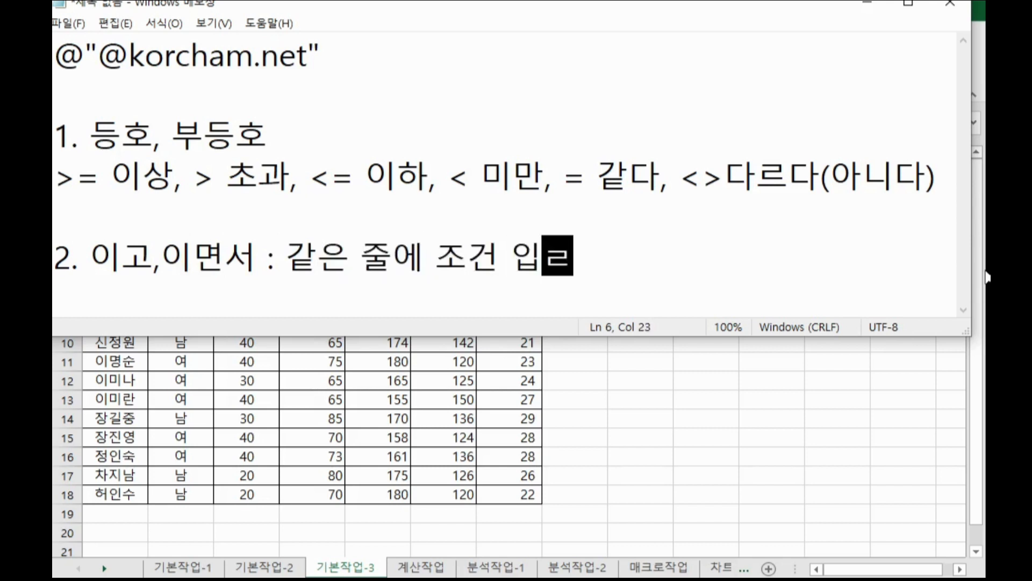
pyautogui.press('Return')
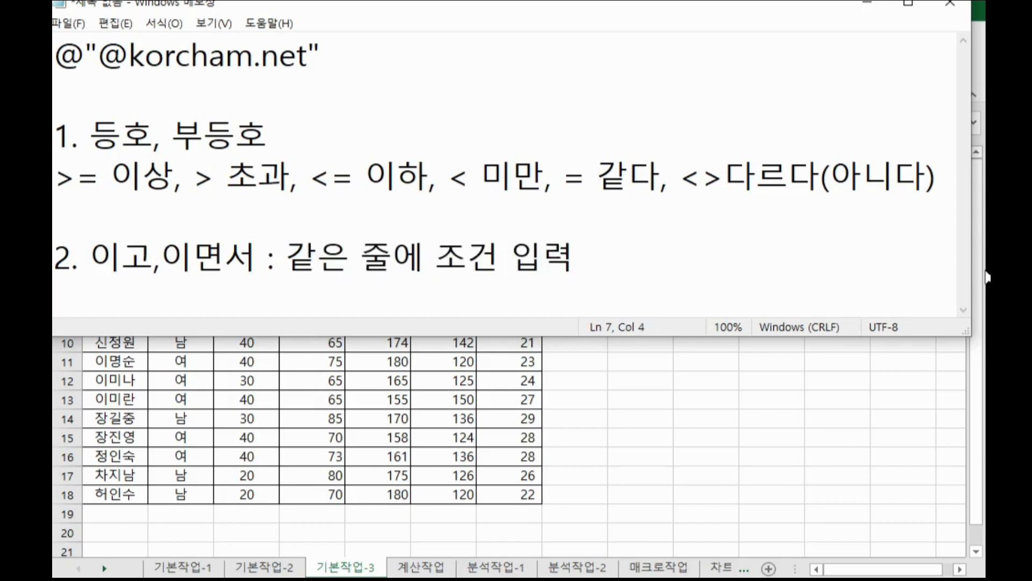
# Add the indented note "또는,이거나 : 다른 줄에 조건 입력" on the next line.
pyautogui.write('또는,')
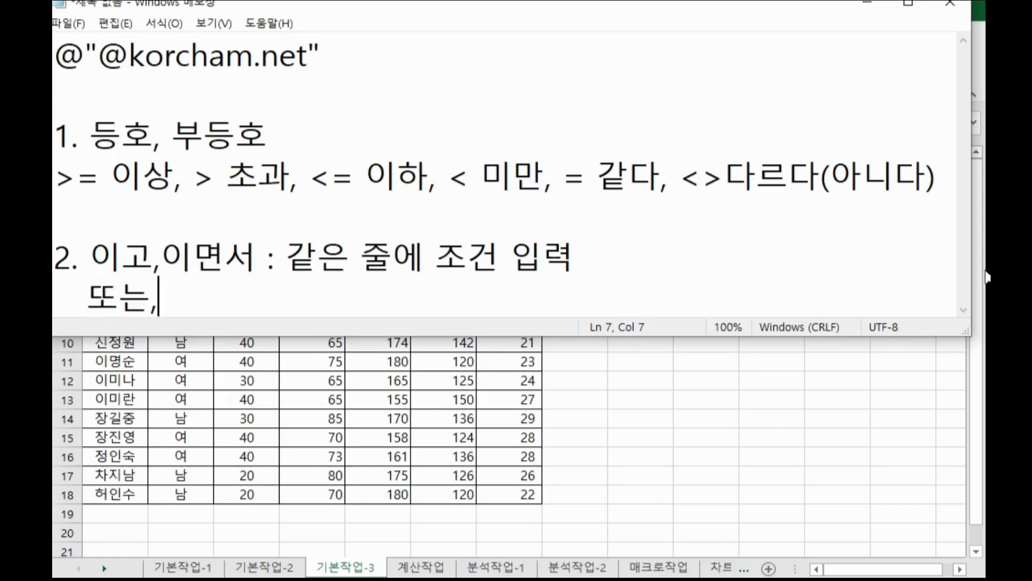
pyautogui.press('BackSpace')
pyautogui.write('이거나 : 다른 주')
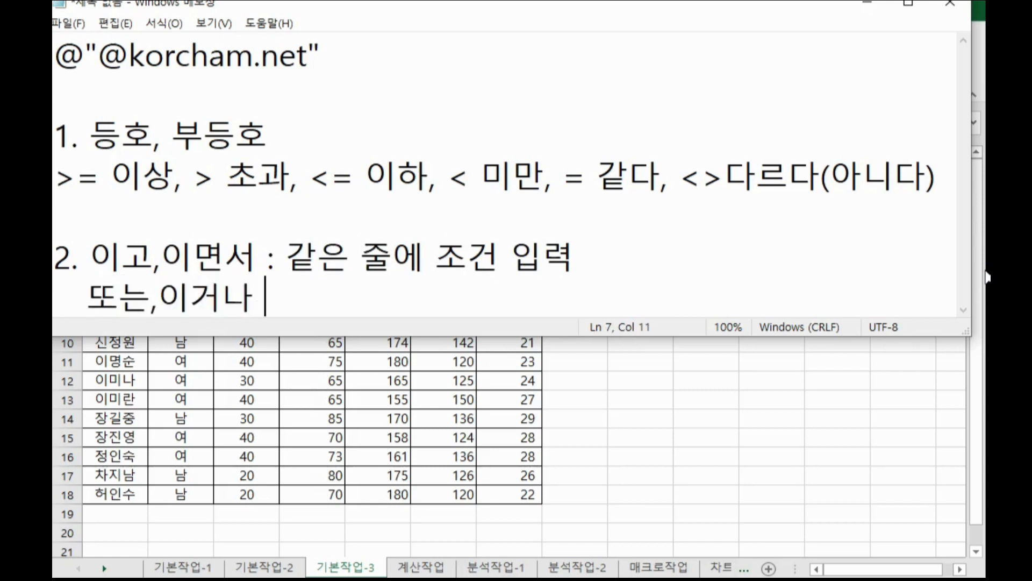
pyautogui.write('ㄹ에 조건 입려')
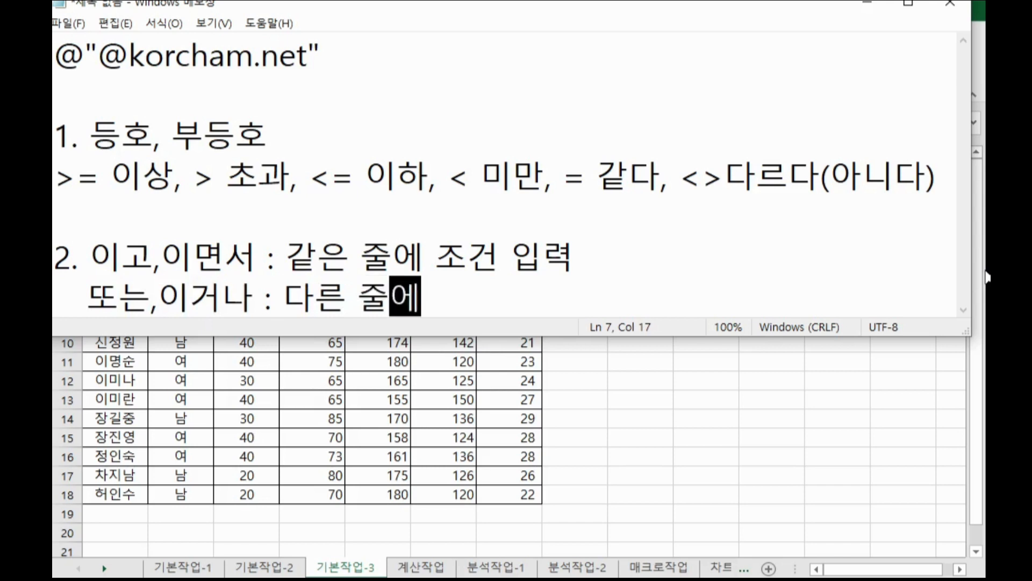
pyautogui.write('ㄱ')
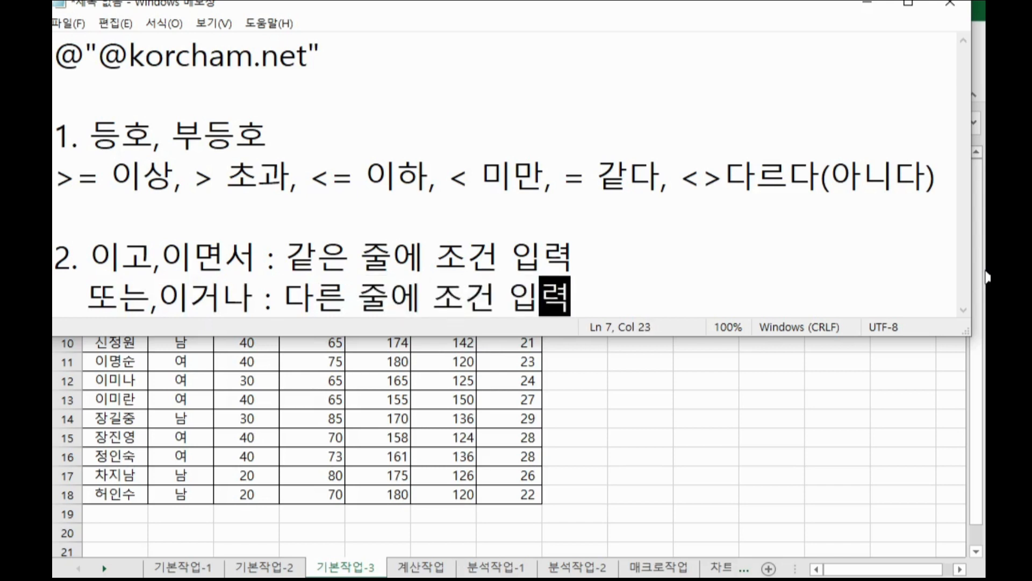
pyautogui.press('Return')
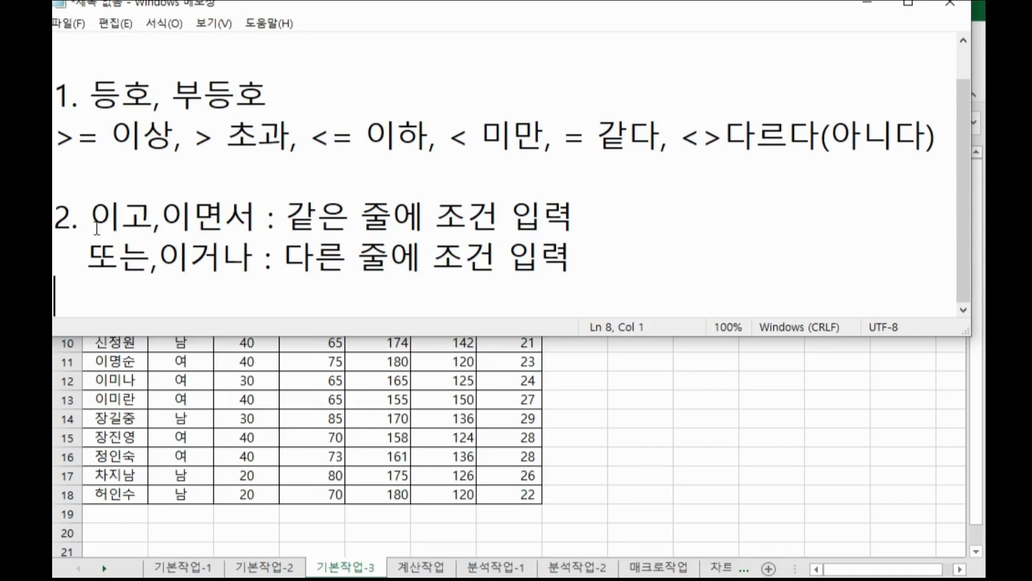
# Highlight the AND-condition note and the ">= 이상" entry in Notepad.
pyautogui.moveTo(97, 228); pyautogui.dragTo(576, 218)
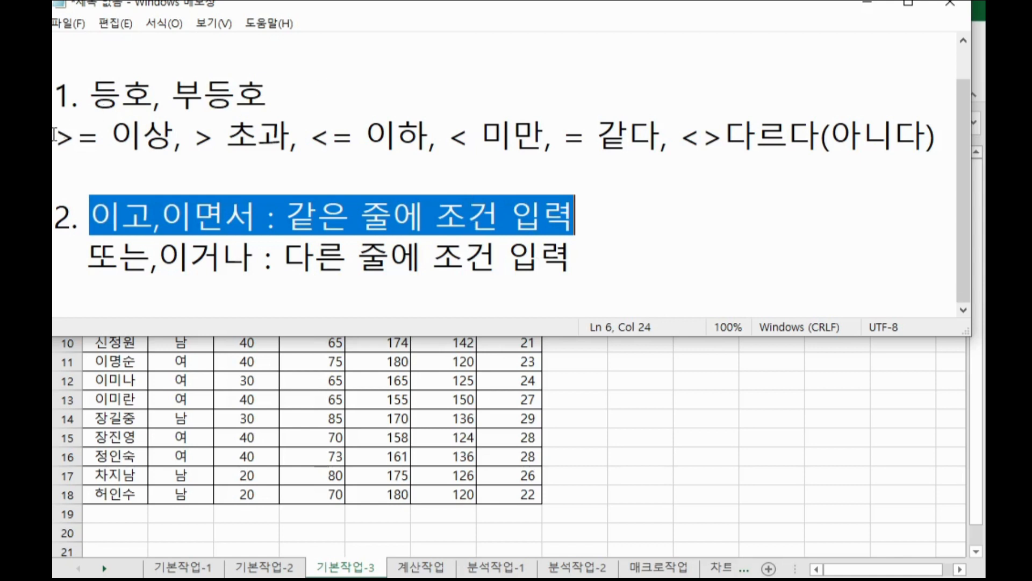
pyautogui.moveTo(54, 134); pyautogui.dragTo(168, 127)
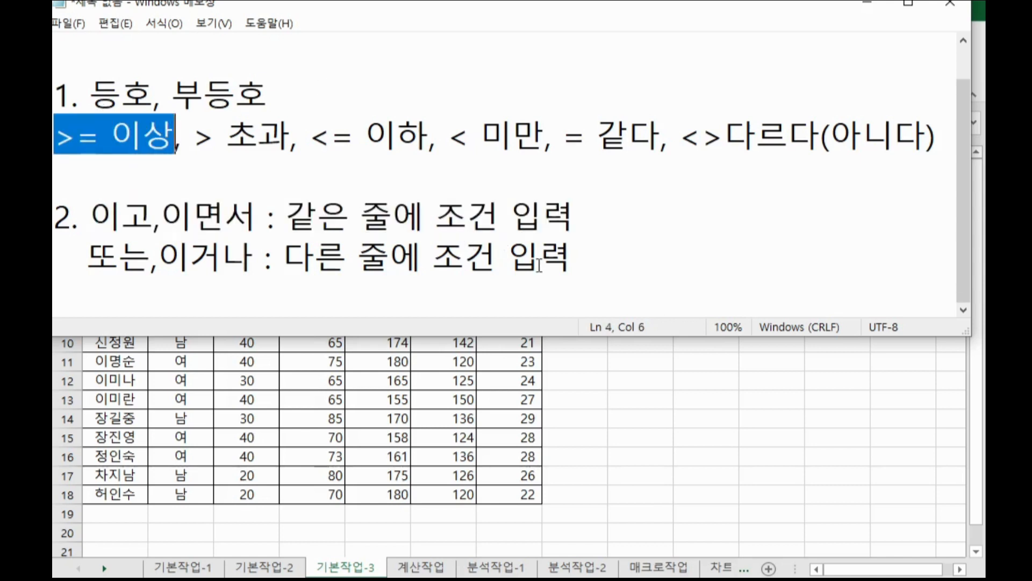
# Switch to the worksheet and examine the 성별 and 키 headers and the empty area below the table.
pyautogui.click(694, 393)
pyautogui.scroll(-2, 651, 394)
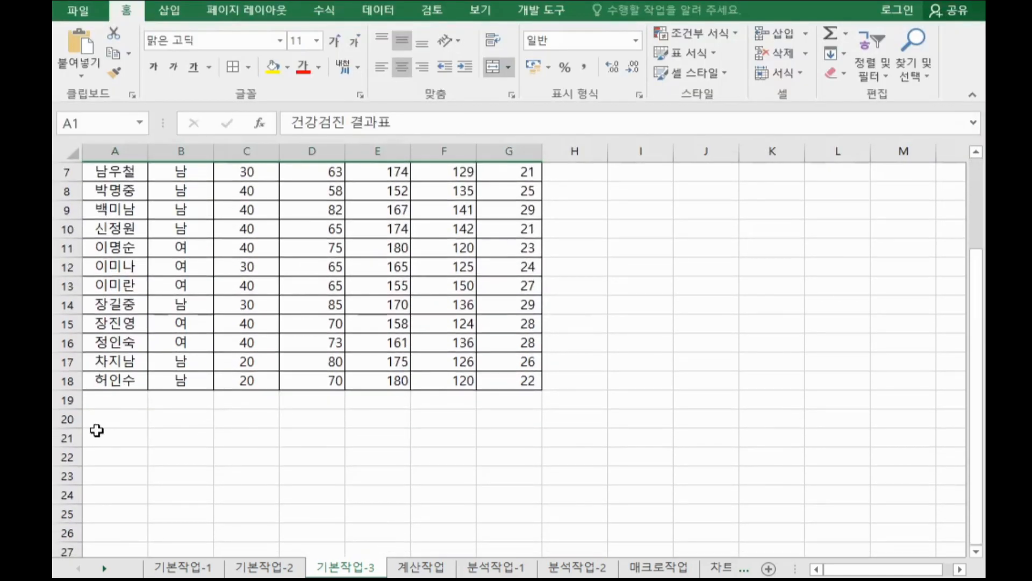
pyautogui.click(102, 421)
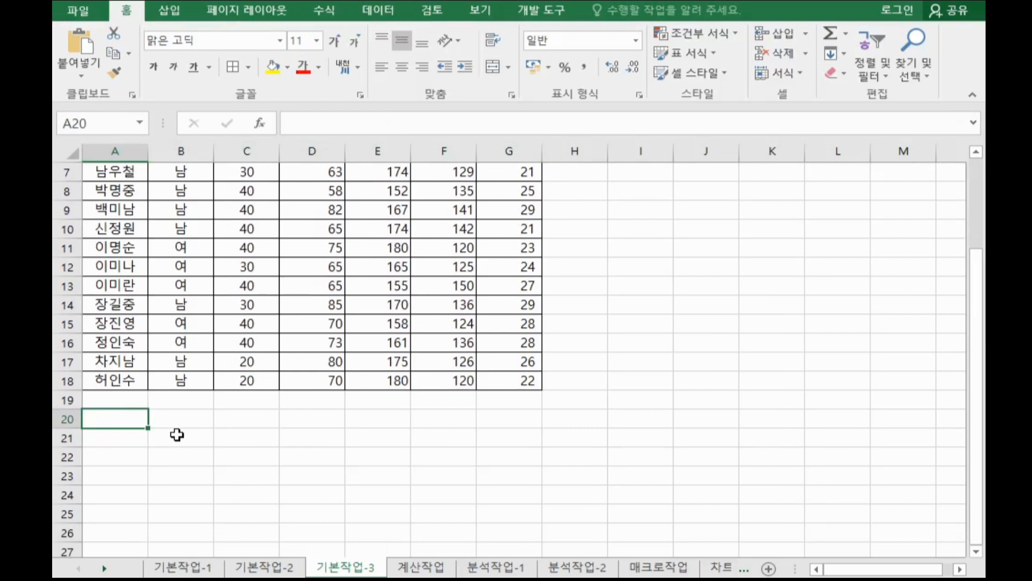
pyautogui.scroll(2, 178, 434)
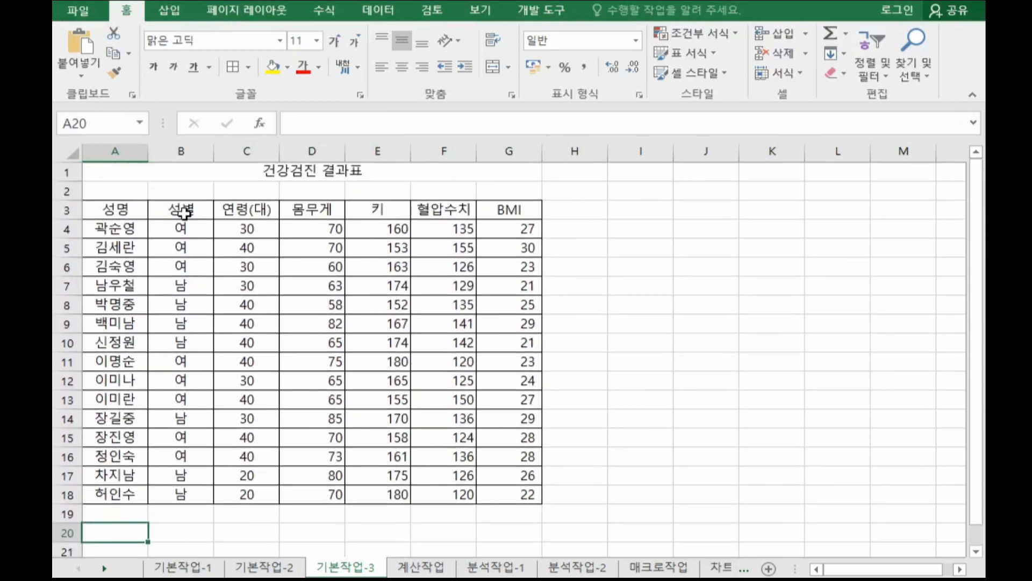
pyautogui.click(185, 213)
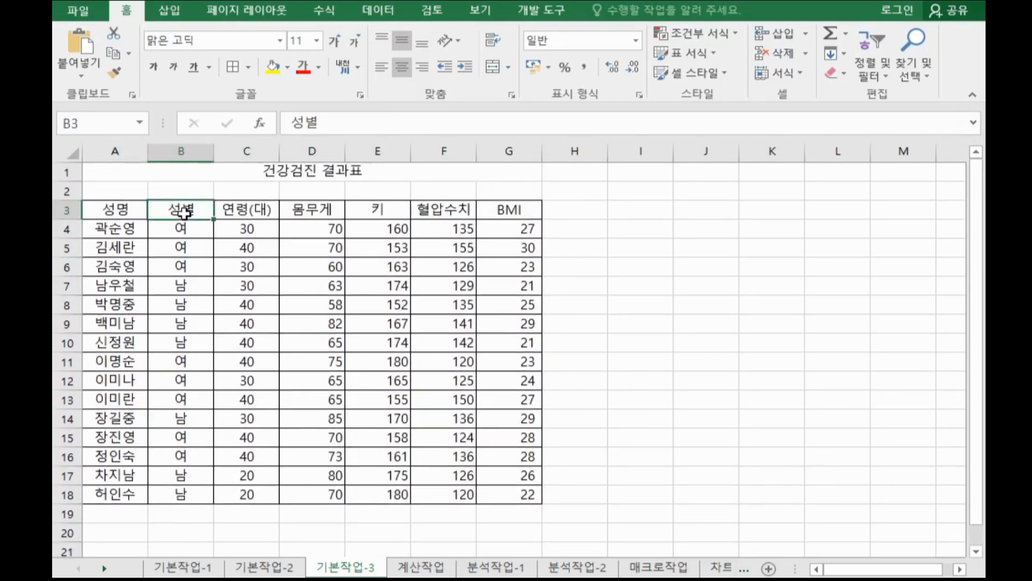
pyautogui.click(403, 212)
pyautogui.scroll(-2, 266, 375)
pyautogui.click(131, 437)
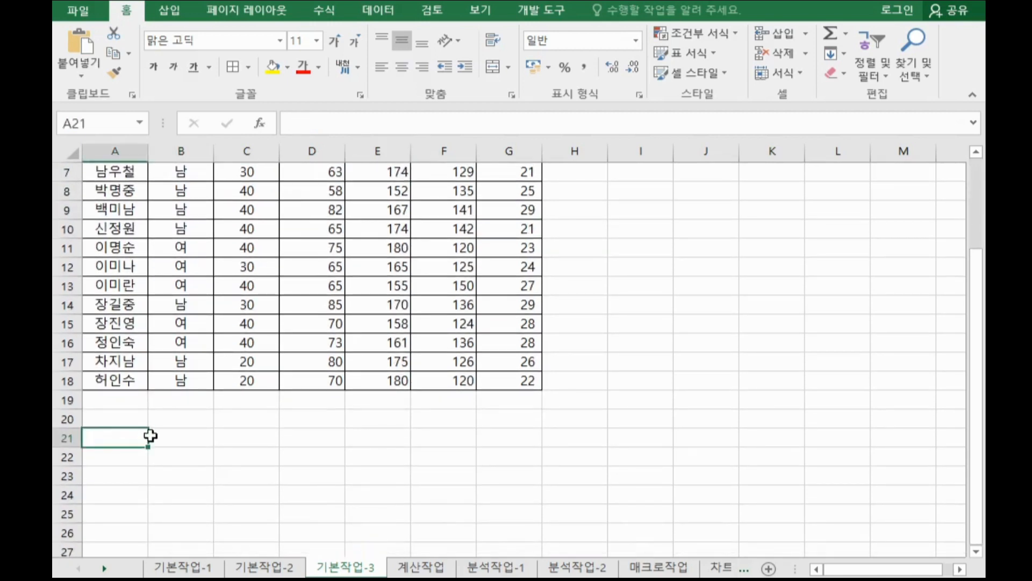
pyautogui.click(178, 437)
# Copy the 성별 and 키 headers from B3 and E3 into A20:B20 as criteria headers.
pyautogui.scroll(2, 238, 429)
pyautogui.click(205, 210)
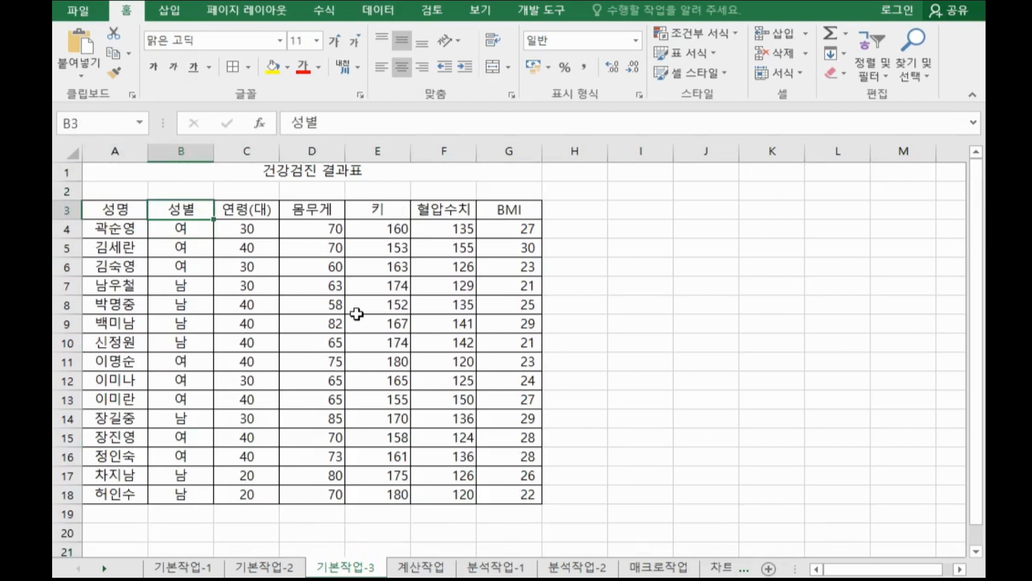
pyautogui.keyDown('ctrl'); pyautogui.click(400, 212); pyautogui.keyUp('ctrl')
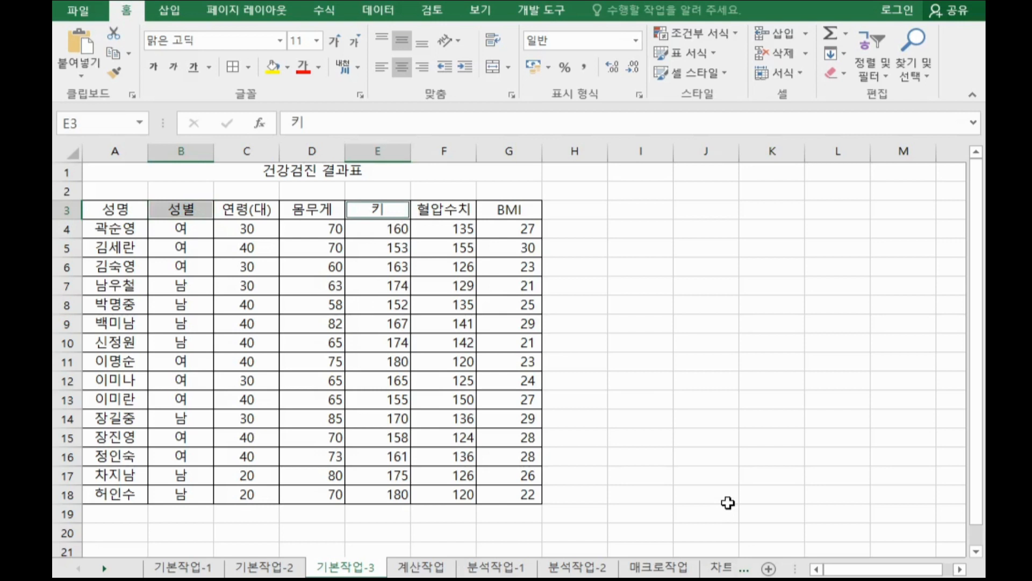
pyautogui.hotkey('ctrl', 'c')
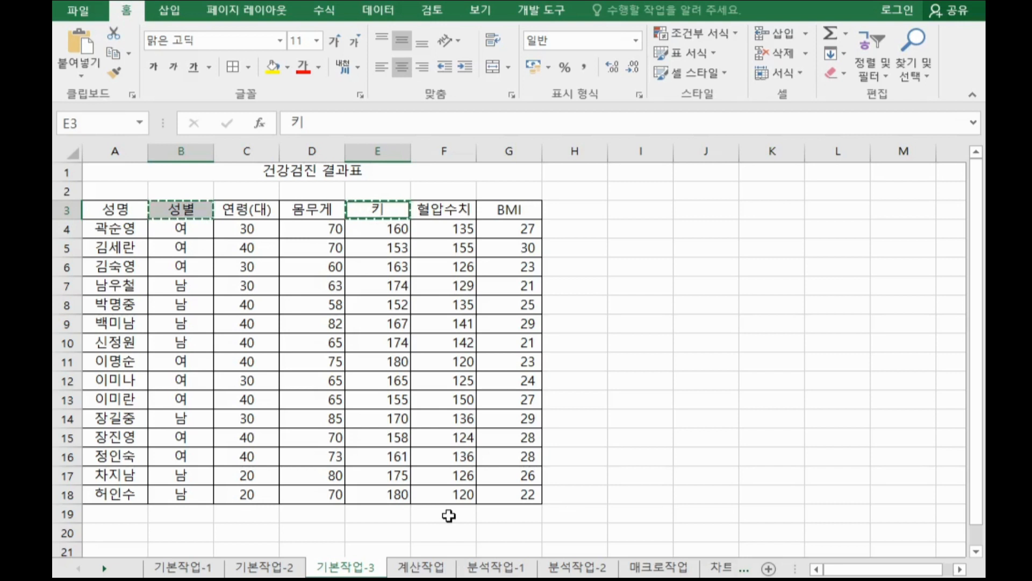
pyautogui.scroll(-1, 449, 515)
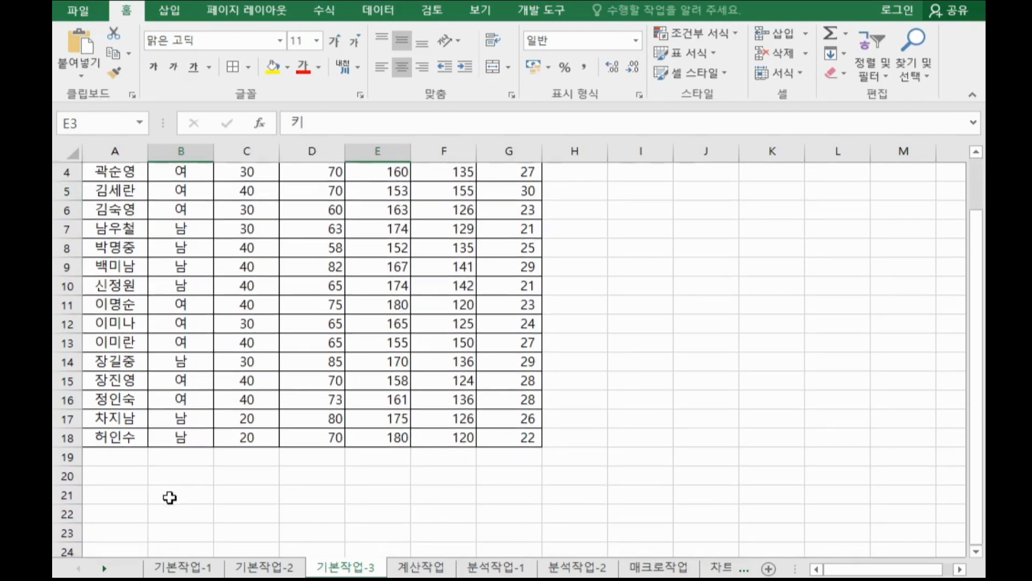
pyautogui.click(132, 478)
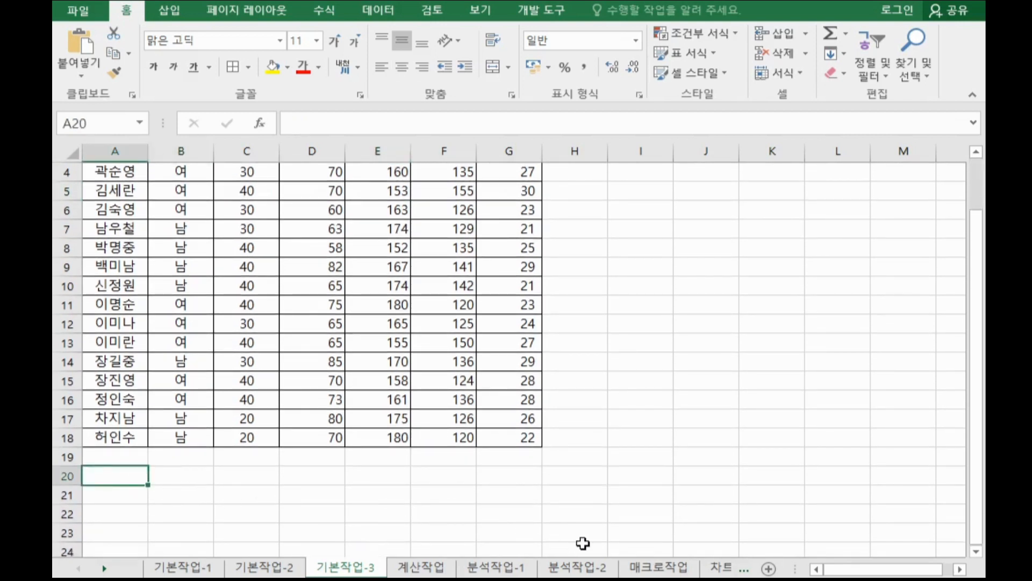
pyautogui.hotkey('ctrl', 'v')
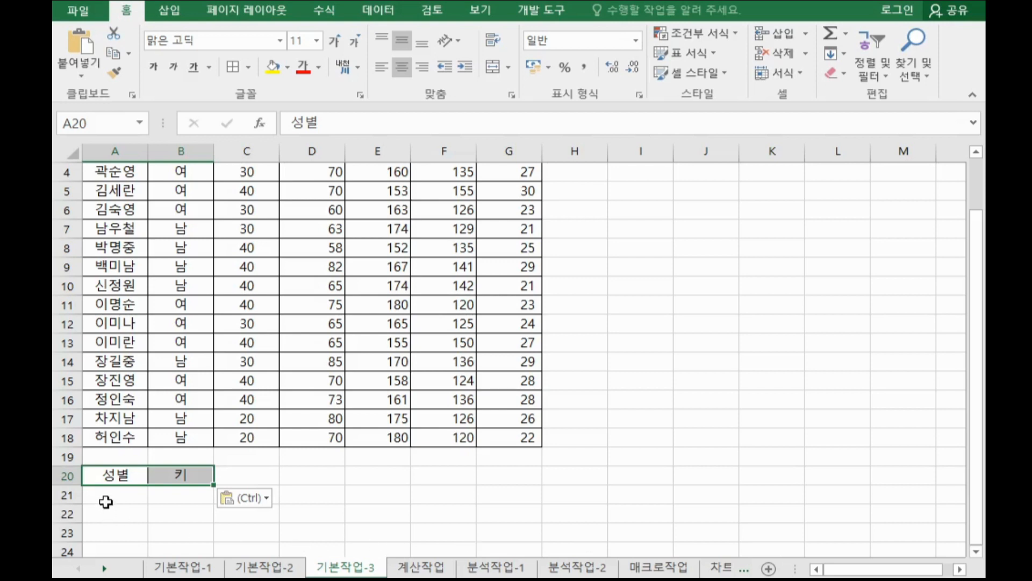
# Enter the criterion 여 in A21 under the 성별 header.
pyautogui.click(106, 503)
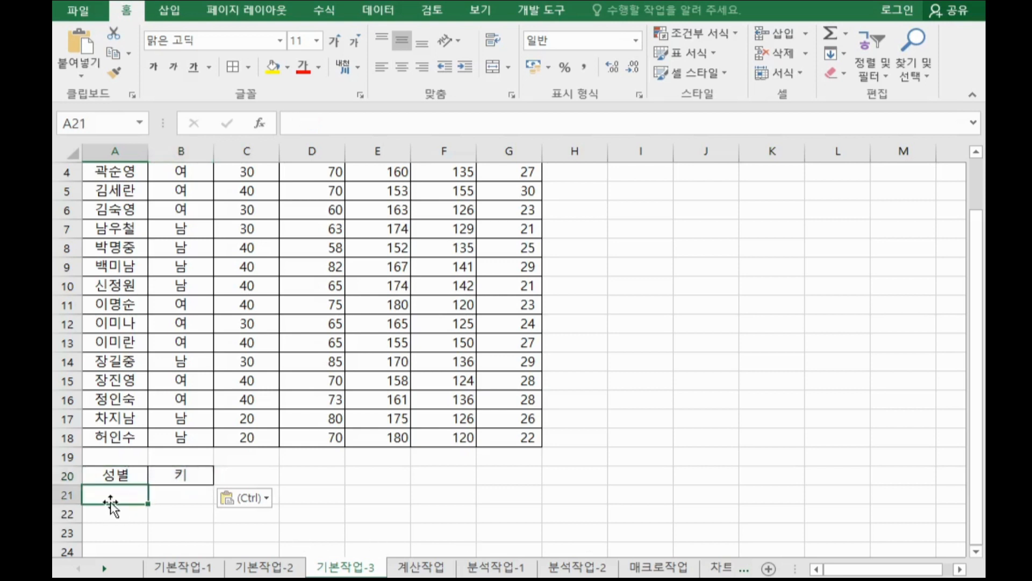
pyautogui.write('여')
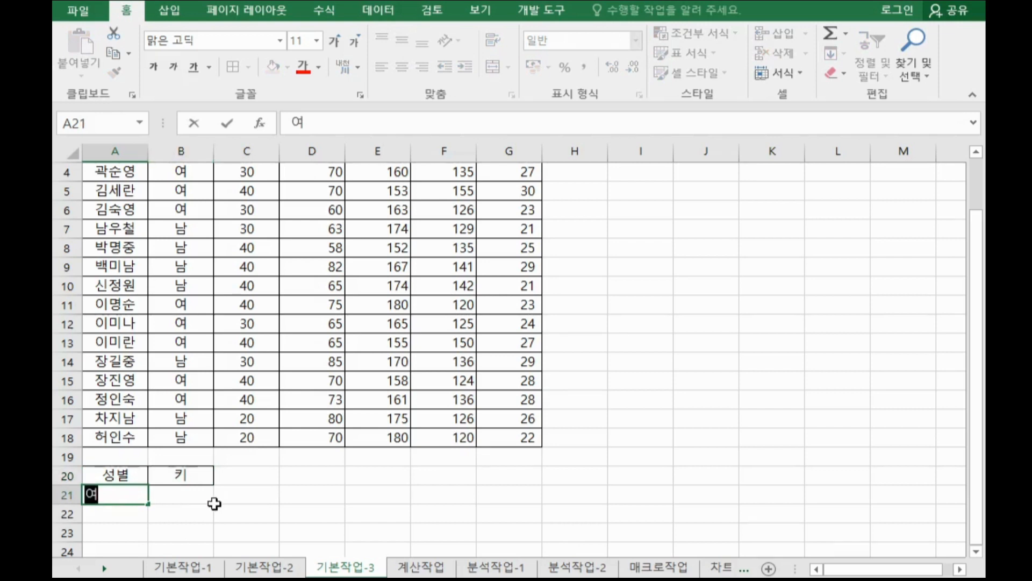
pyautogui.click(254, 503)
# Move the 여 criterion from A21 down to A22 and back to A21.
pyautogui.scroll(-2, 194, 424)
pyautogui.click(104, 361)
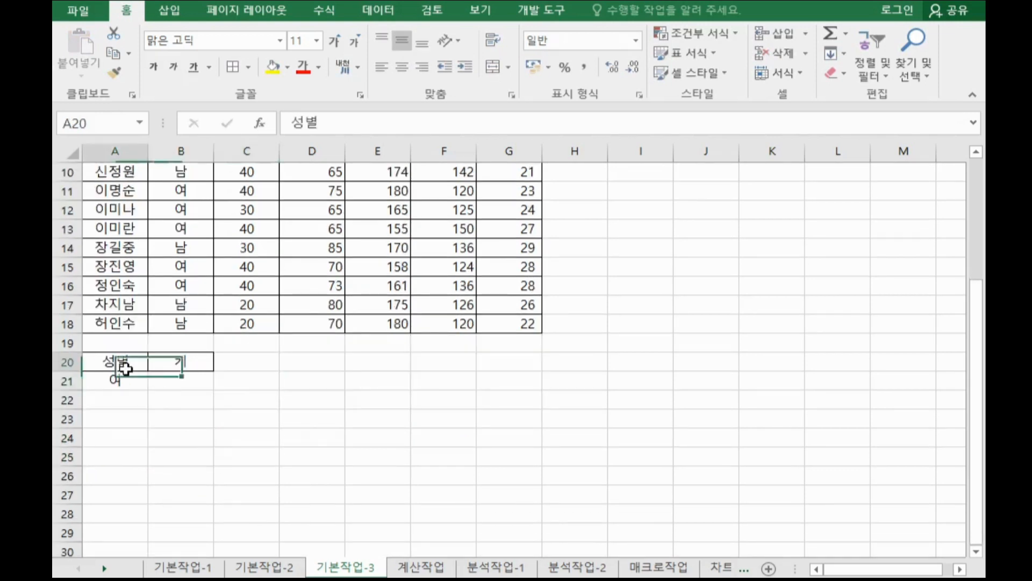
pyautogui.click(124, 378)
pyautogui.click(136, 357)
pyautogui.click(110, 381)
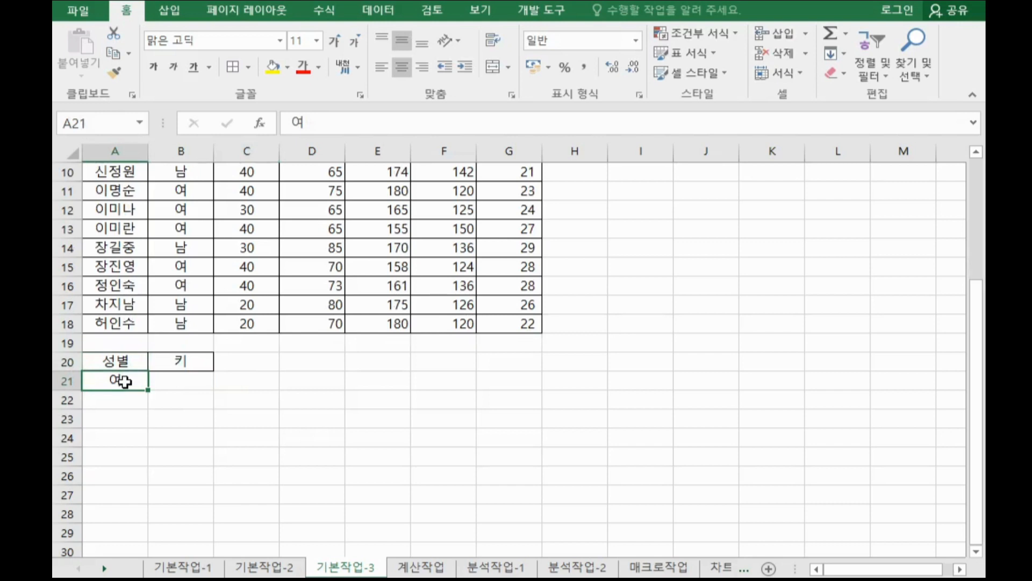
pyautogui.click(127, 359)
pyautogui.click(124, 378)
pyautogui.click(137, 357)
pyautogui.click(139, 379)
pyautogui.moveTo(133, 391); pyautogui.dragTo(138, 411)
pyautogui.click(365, 418)
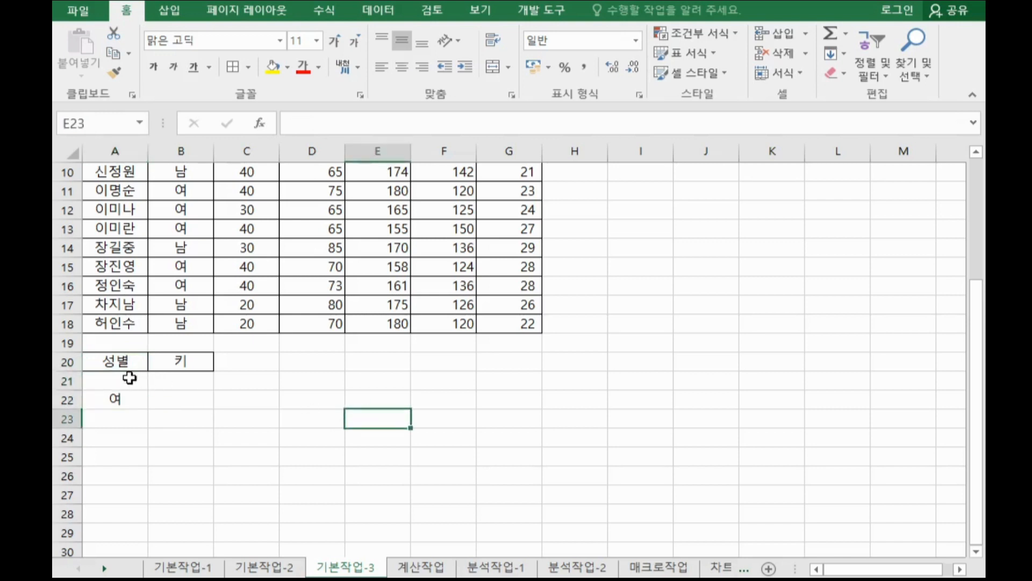
pyautogui.moveTo(122, 362); pyautogui.dragTo(124, 394)
pyautogui.click(129, 366)
pyautogui.click(125, 386)
pyautogui.click(122, 396)
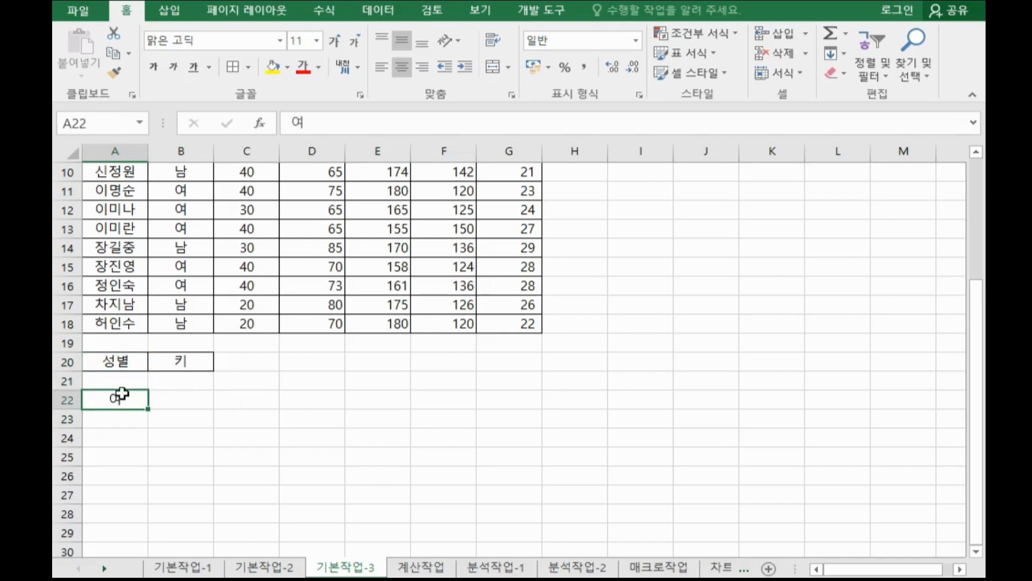
pyautogui.moveTo(122, 395); pyautogui.dragTo(125, 382)
pyautogui.click(132, 362)
pyautogui.click(124, 383)
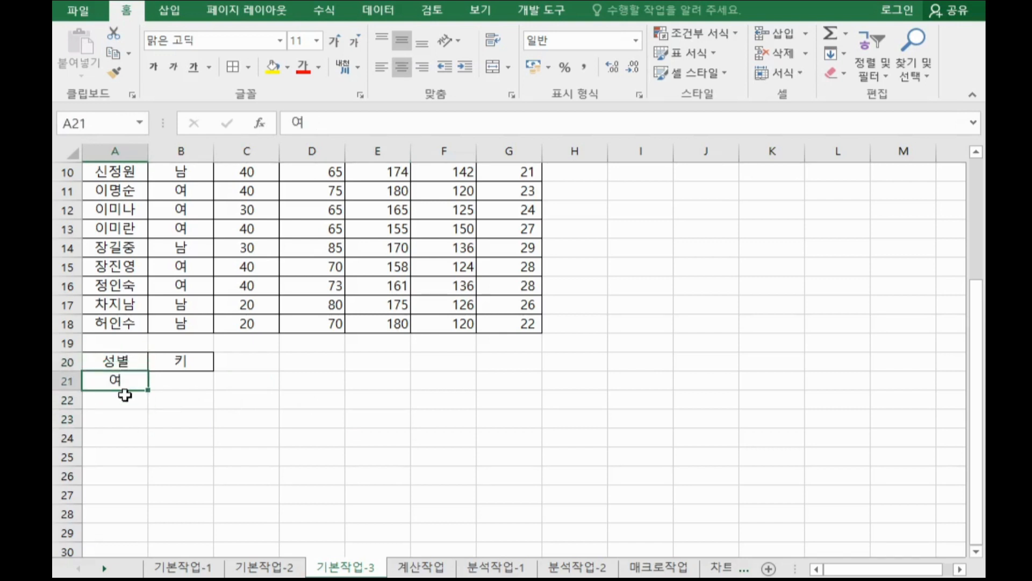
pyautogui.click(125, 395)
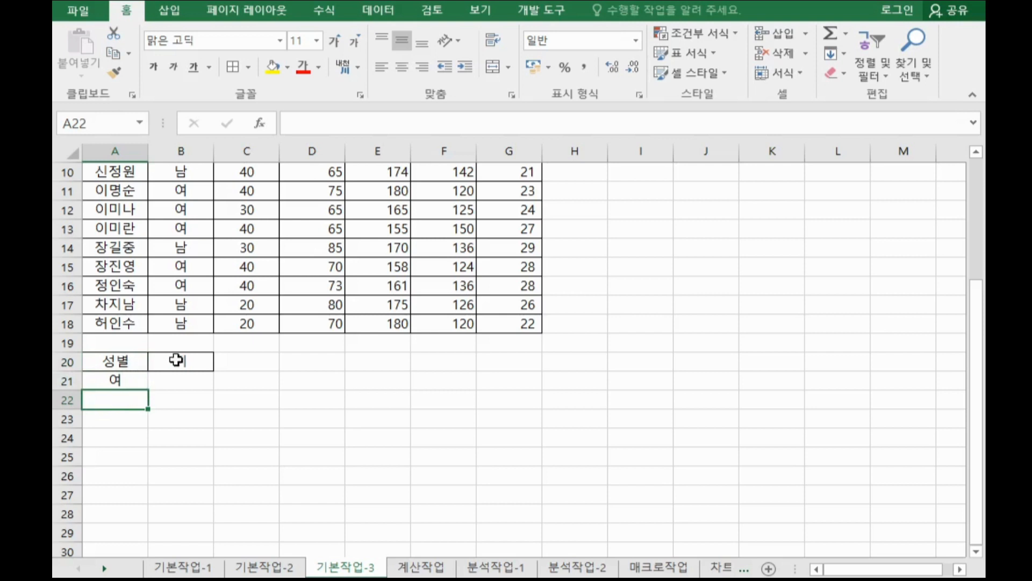
# Enter the height criterion >=160 in B21 under the 키 header.
pyautogui.click(201, 365)
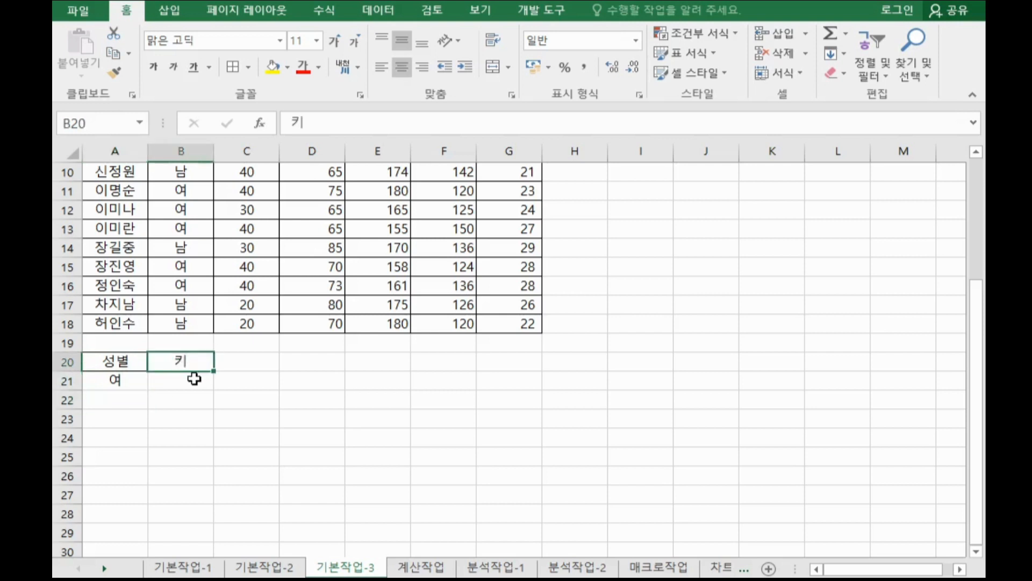
pyautogui.click(195, 381)
pyautogui.write('>')
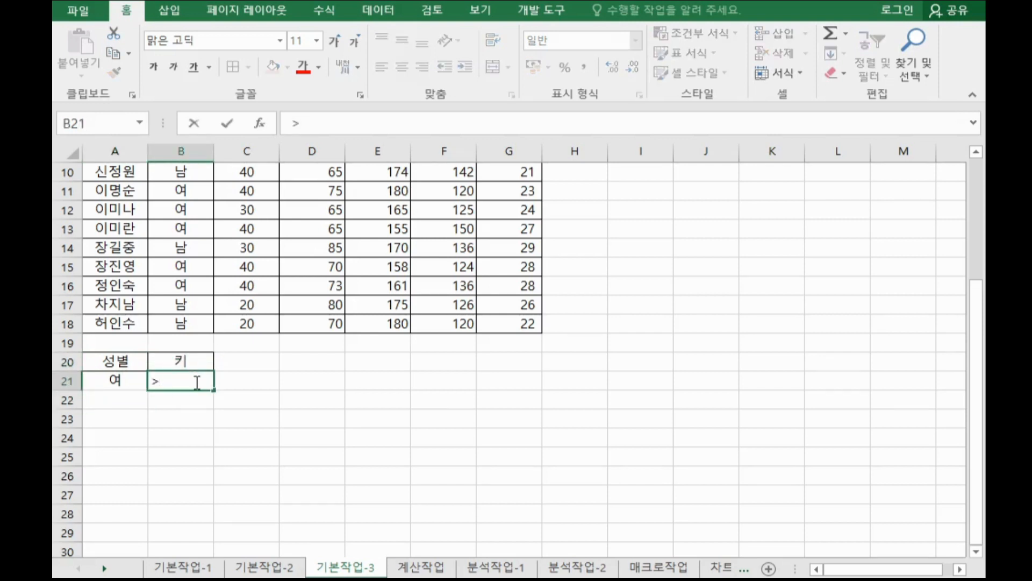
pyautogui.write('=160')
pyautogui.click(281, 403)
pyautogui.click(205, 382)
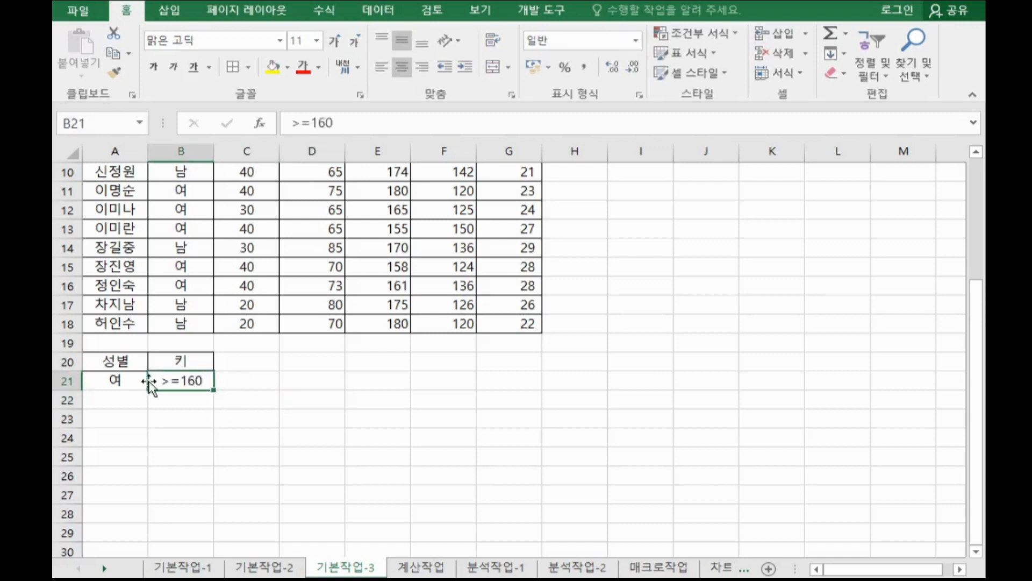
# Move the >=160 criterion from B21 down to B22 and back to B21.
pyautogui.click(117, 379)
pyautogui.moveTo(172, 375); pyautogui.dragTo(185, 378)
pyautogui.click(187, 380)
pyautogui.click(207, 368)
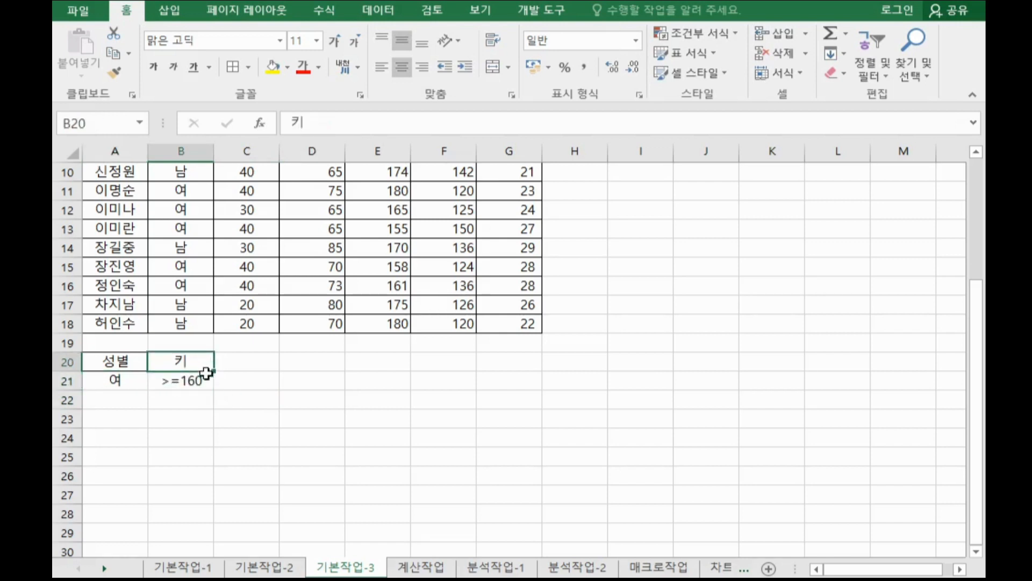
pyautogui.click(202, 376)
pyautogui.click(200, 367)
pyautogui.click(197, 382)
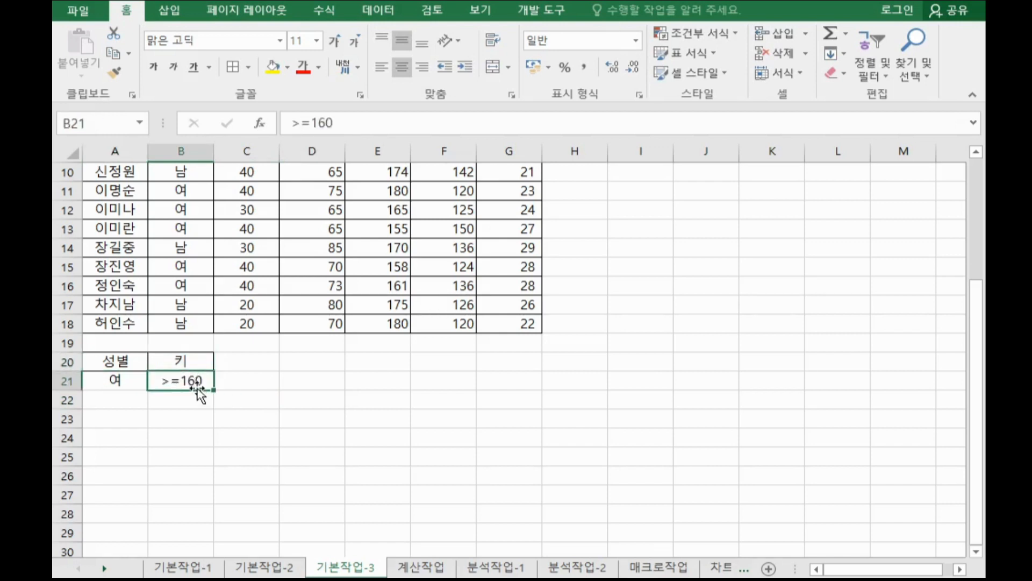
pyautogui.moveTo(197, 391); pyautogui.dragTo(196, 407)
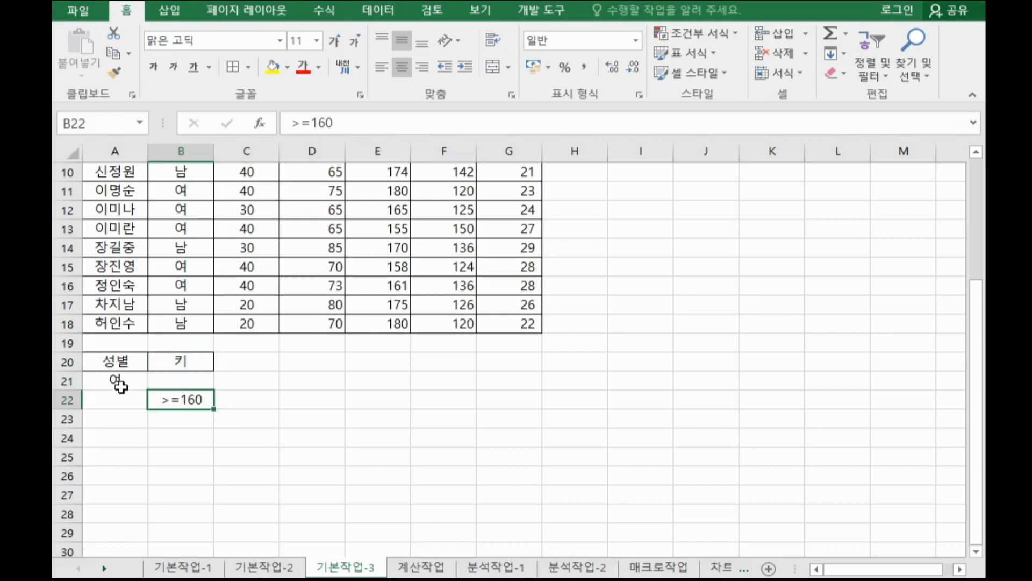
pyautogui.moveTo(122, 383); pyautogui.dragTo(187, 401)
pyautogui.click(133, 382)
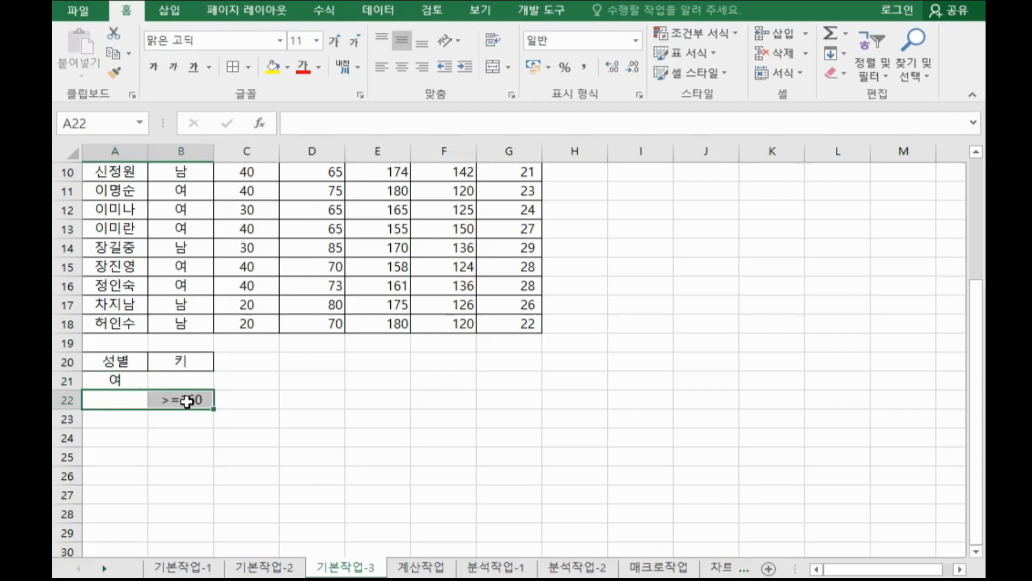
pyautogui.click(241, 399)
pyautogui.click(203, 399)
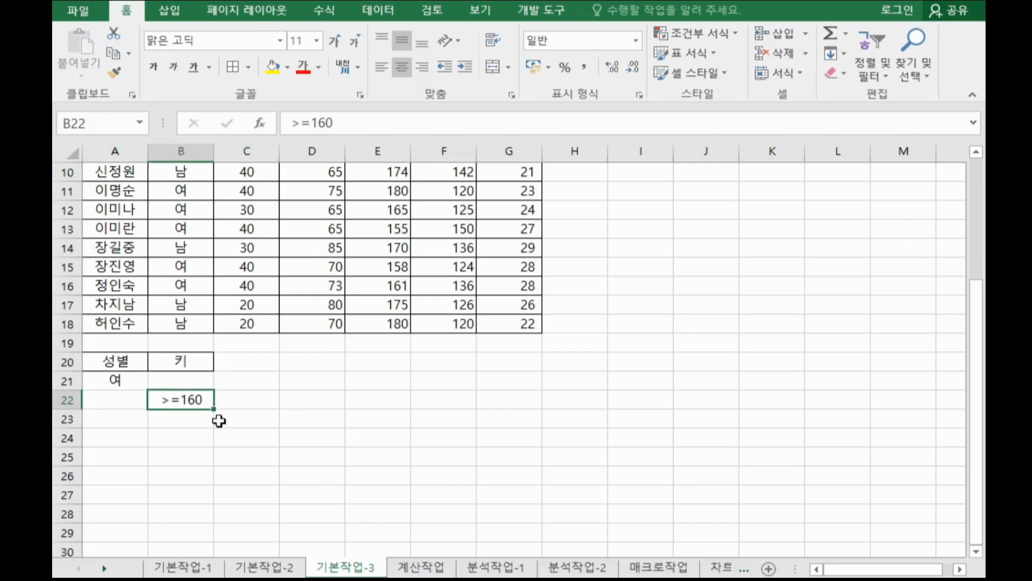
pyautogui.moveTo(195, 407); pyautogui.dragTo(198, 383)
pyautogui.click(281, 380)
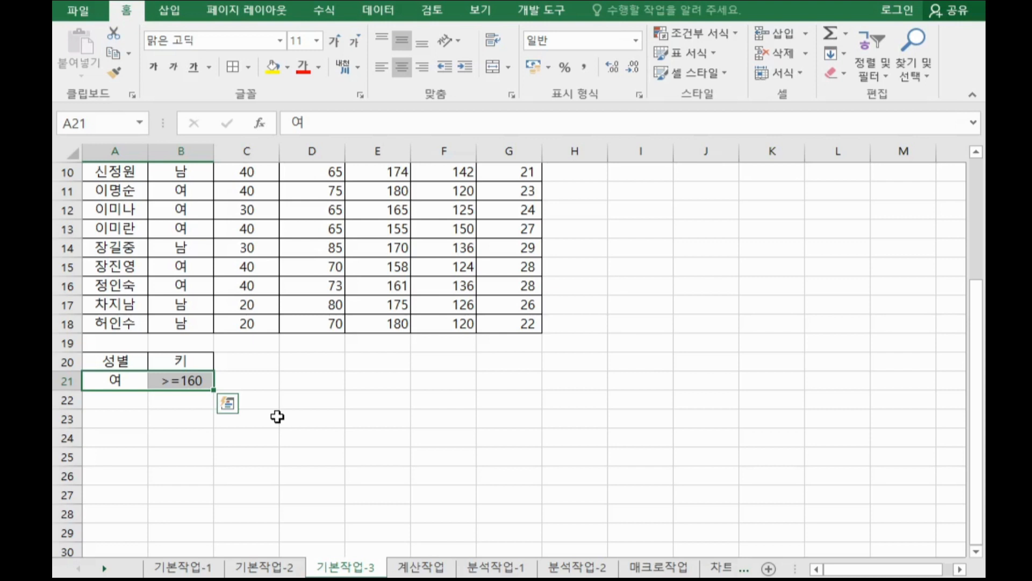
# Re-enter >=160 in B21 and return the cell to row 21.
pyautogui.moveTo(135, 380); pyautogui.dragTo(161, 377)
pyautogui.click(161, 377)
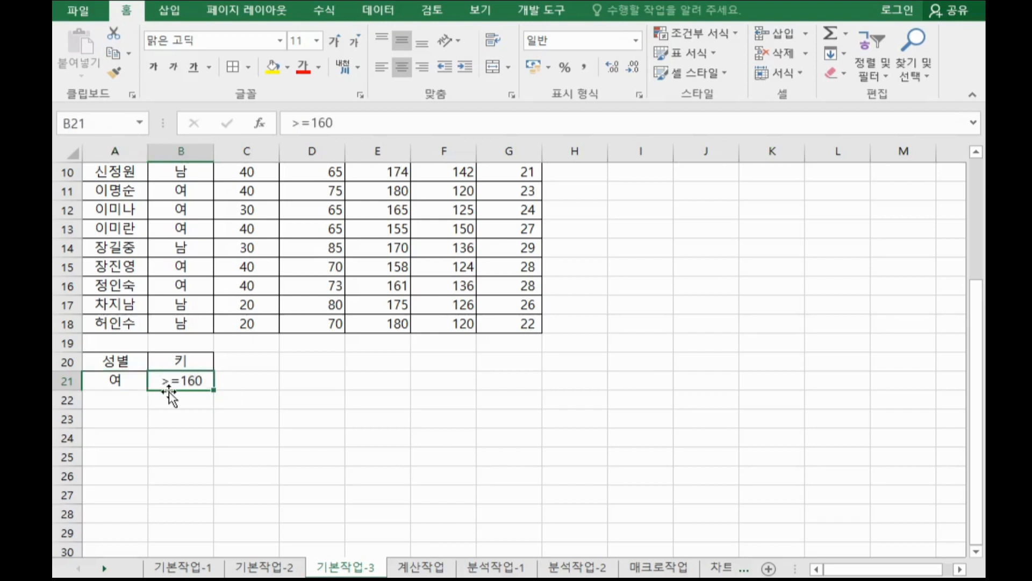
pyautogui.write('>=160')
pyautogui.press('Return')
pyautogui.moveTo(166, 404); pyautogui.dragTo(167, 405)
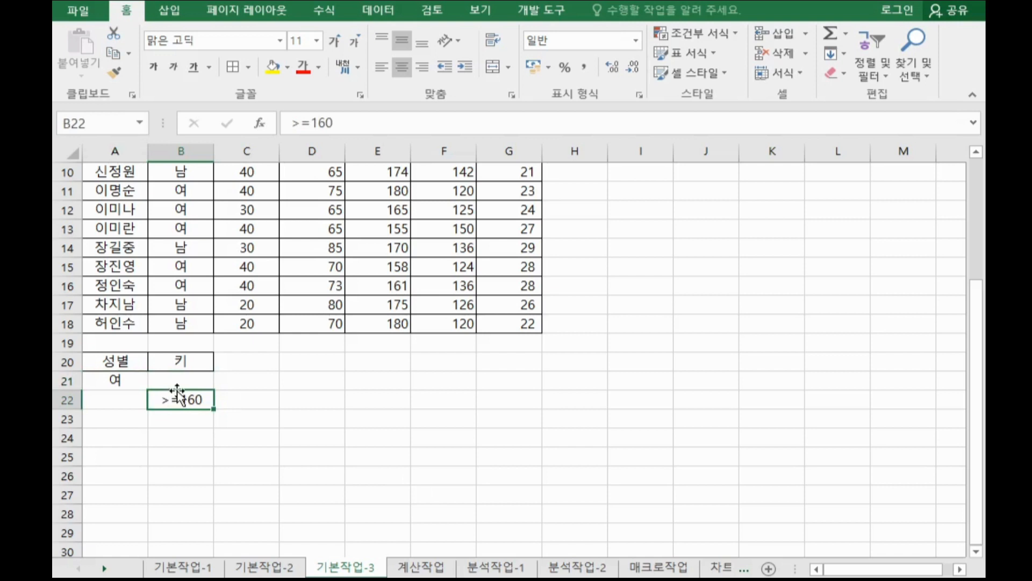
pyautogui.moveTo(177, 390); pyautogui.dragTo(180, 380)
pyautogui.click(416, 413)
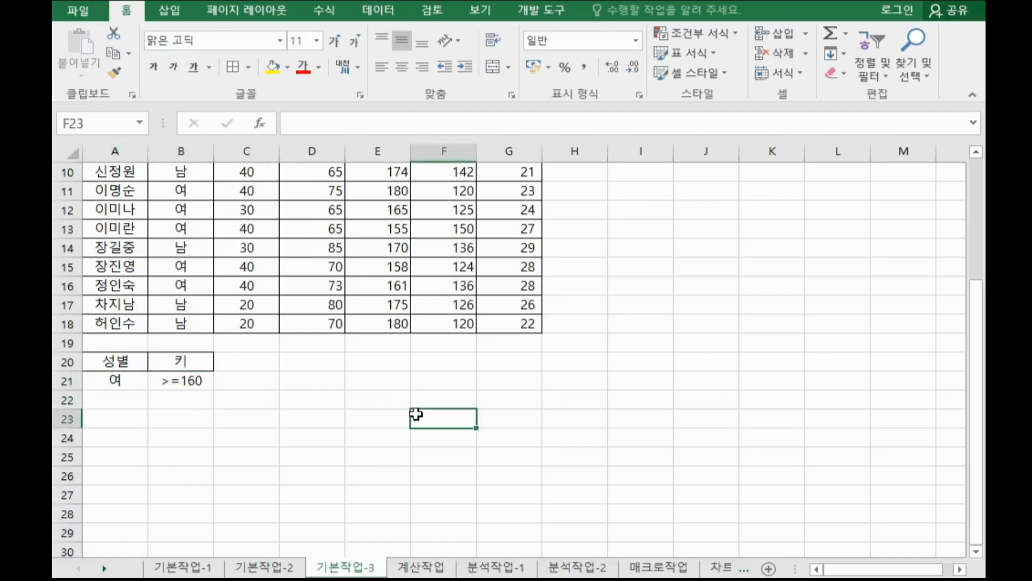
# Examine the health check table A3:G18 and the criteria range A20:B21.
pyautogui.scroll(3, 417, 412)
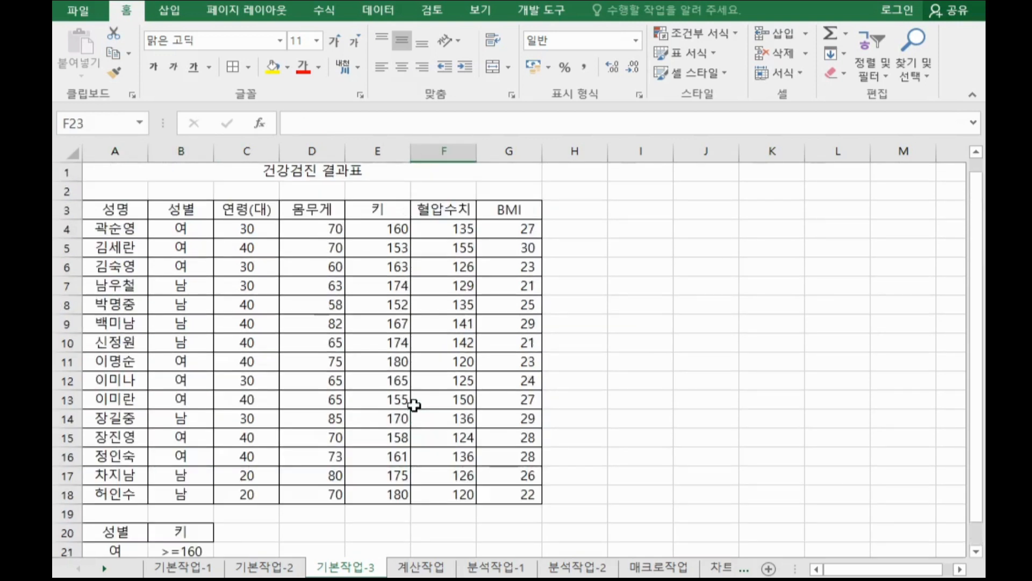
pyautogui.click(336, 285)
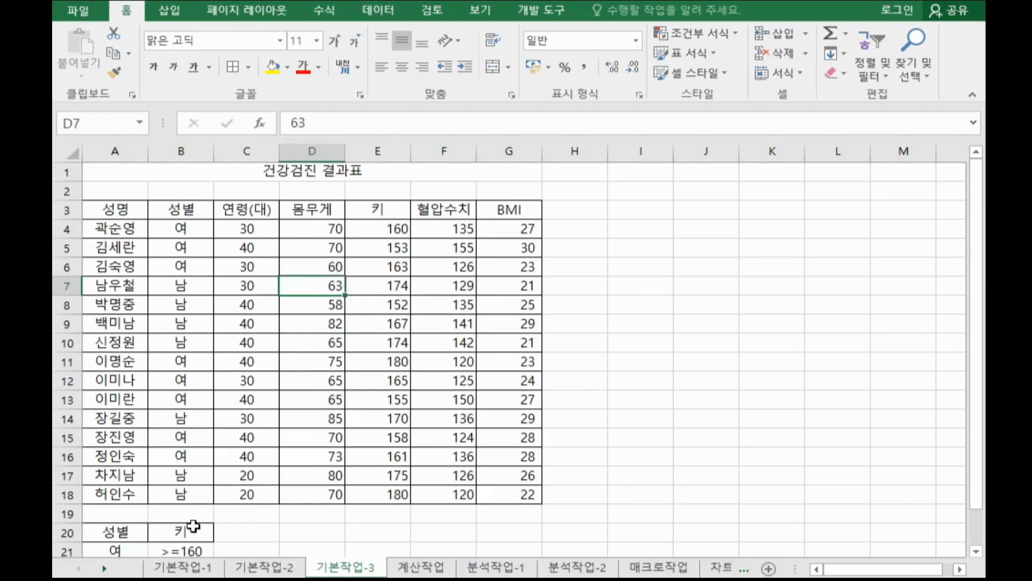
pyautogui.scroll(-1, 194, 526)
pyautogui.click(181, 475)
pyautogui.moveTo(116, 475); pyautogui.dragTo(175, 493)
pyautogui.click(468, 209)
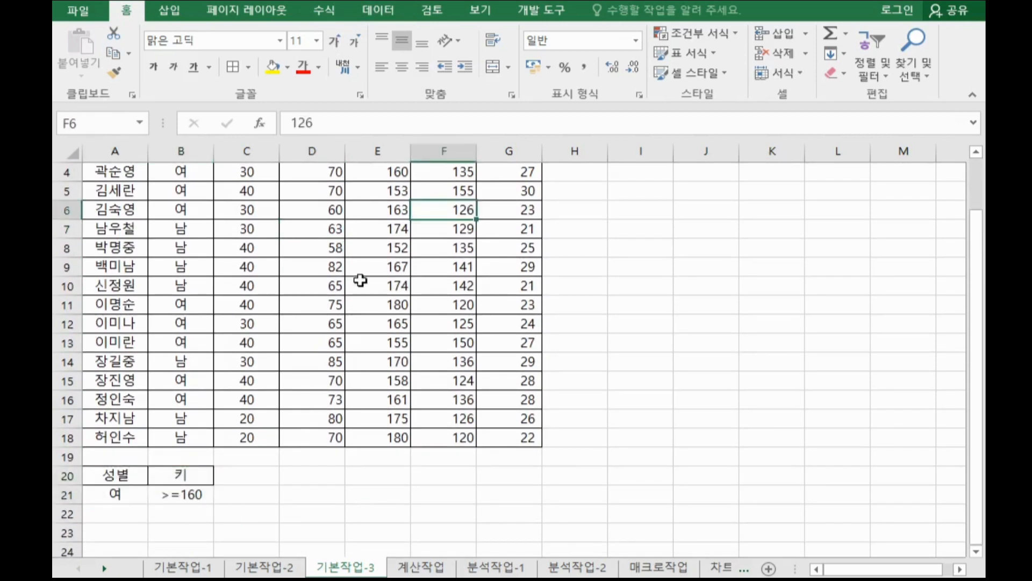
pyautogui.scroll(1, 362, 279)
pyautogui.moveTo(134, 212); pyautogui.dragTo(509, 492)
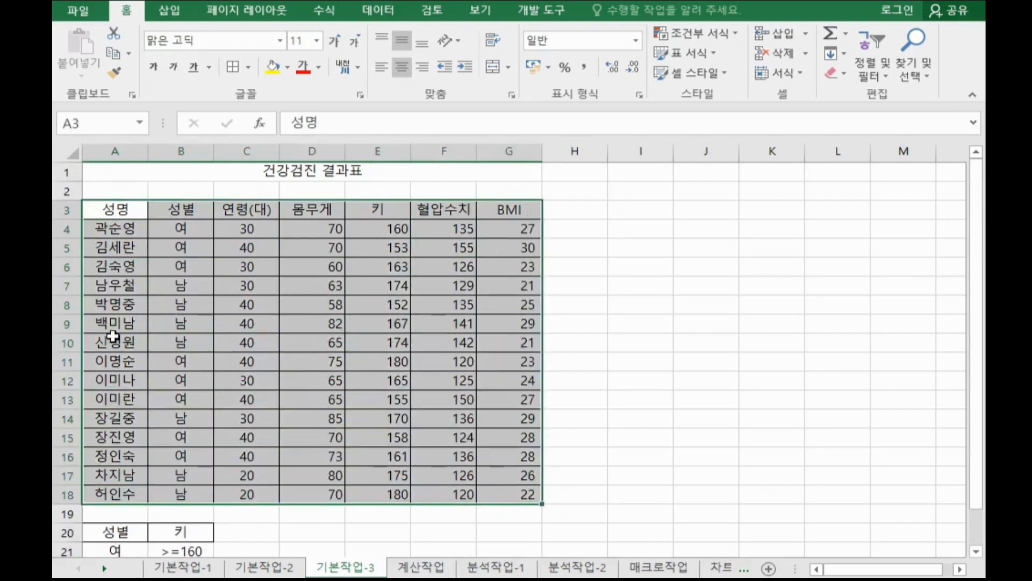
pyautogui.click(313, 309)
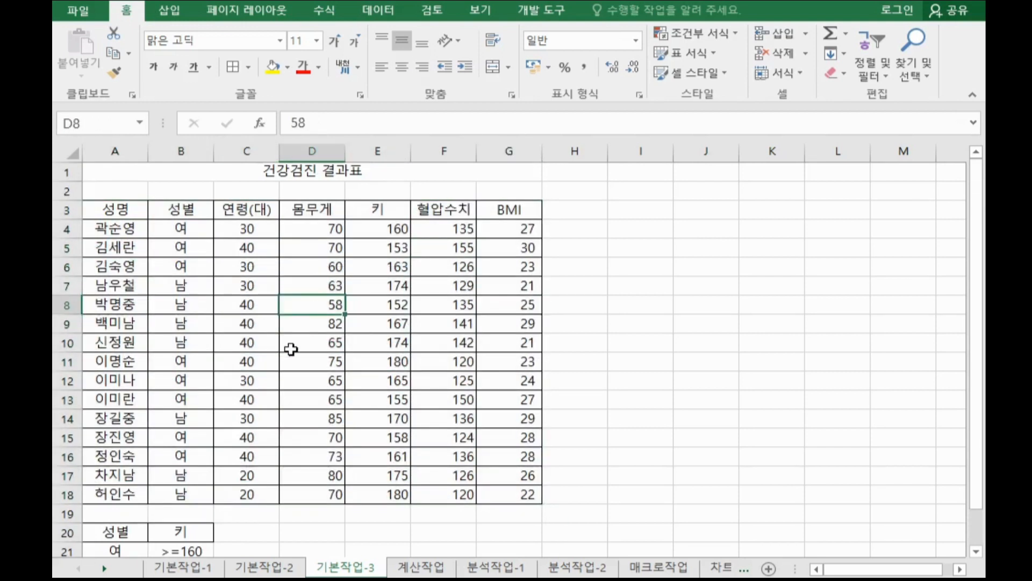
pyautogui.press('Up')
pyautogui.scroll(-1, 285, 324)
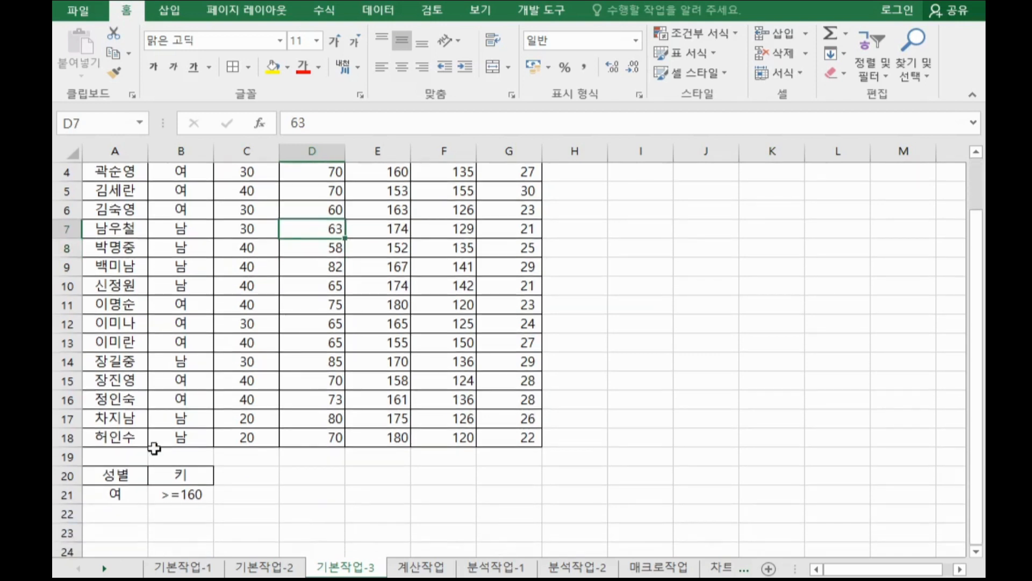
pyautogui.click(176, 488)
pyautogui.moveTo(143, 475); pyautogui.dragTo(186, 492)
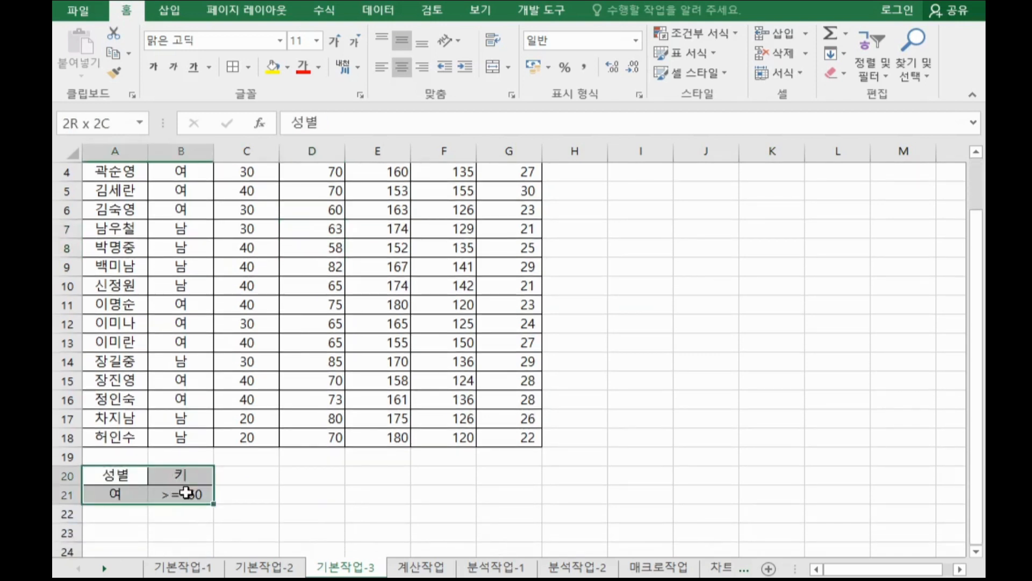
pyautogui.write('성별\t키 여\t>=160')
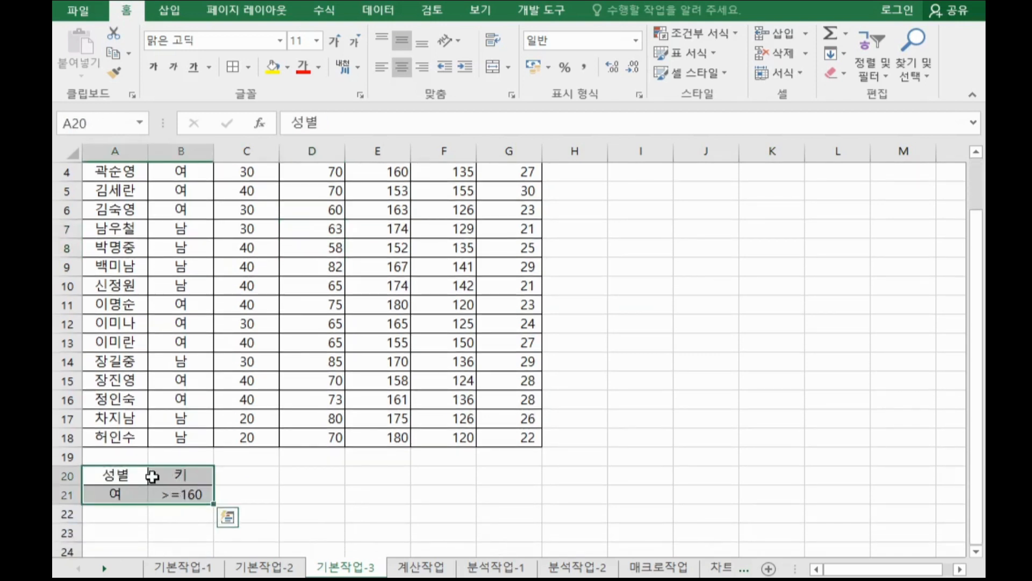
pyautogui.click(437, 238)
pyautogui.scroll(1, 393, 269)
pyautogui.click(317, 304)
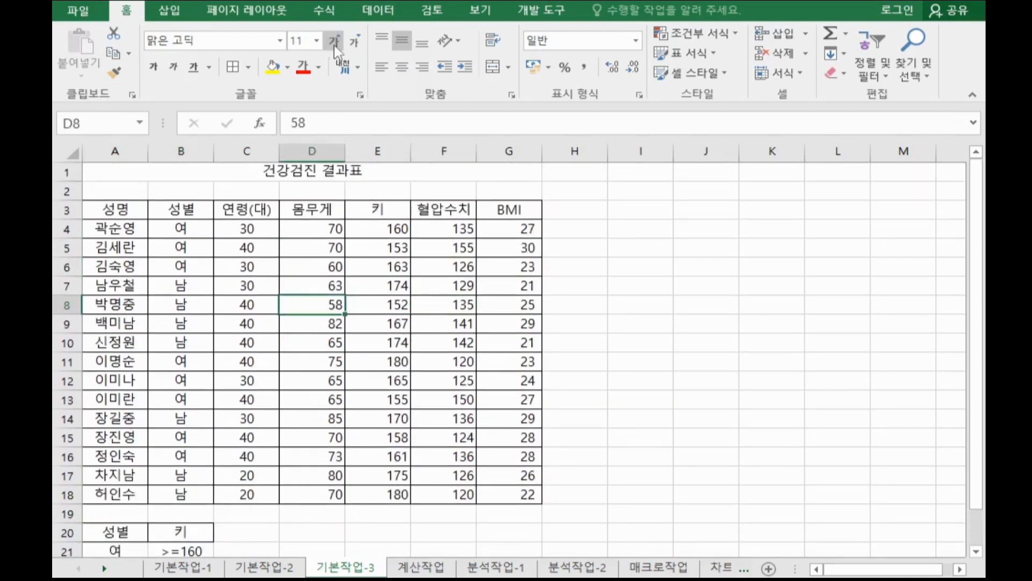
# Open Advanced Filter on the table A3:G18 and set the criteria range to A20:B21.
pyautogui.click(377, 19)
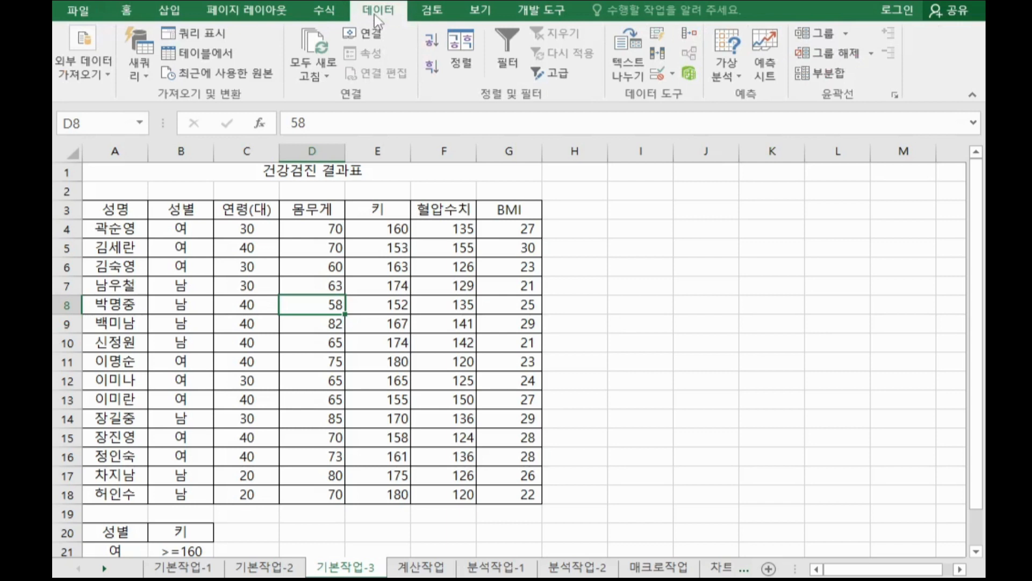
pyautogui.click(554, 67)
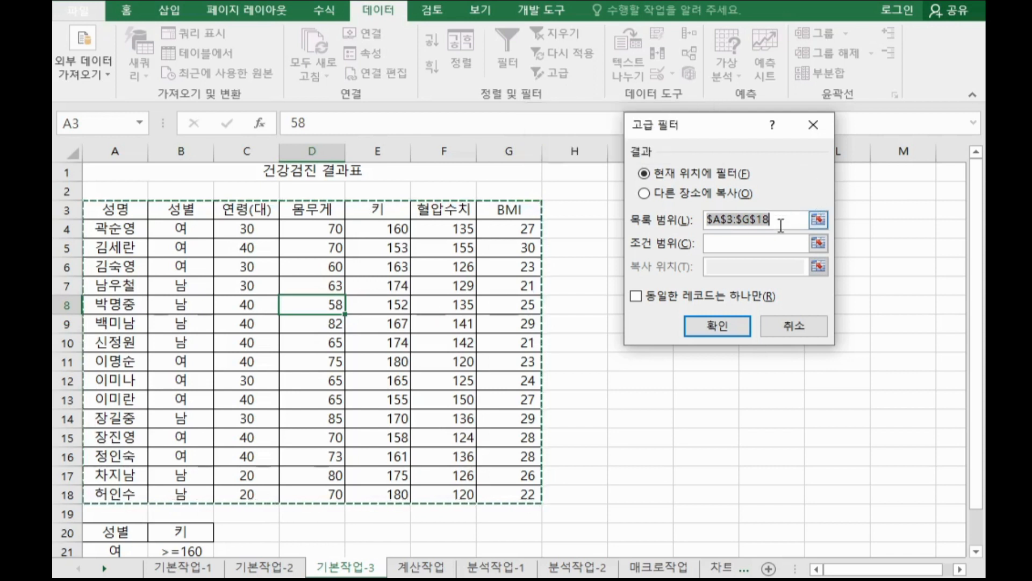
pyautogui.click(750, 244)
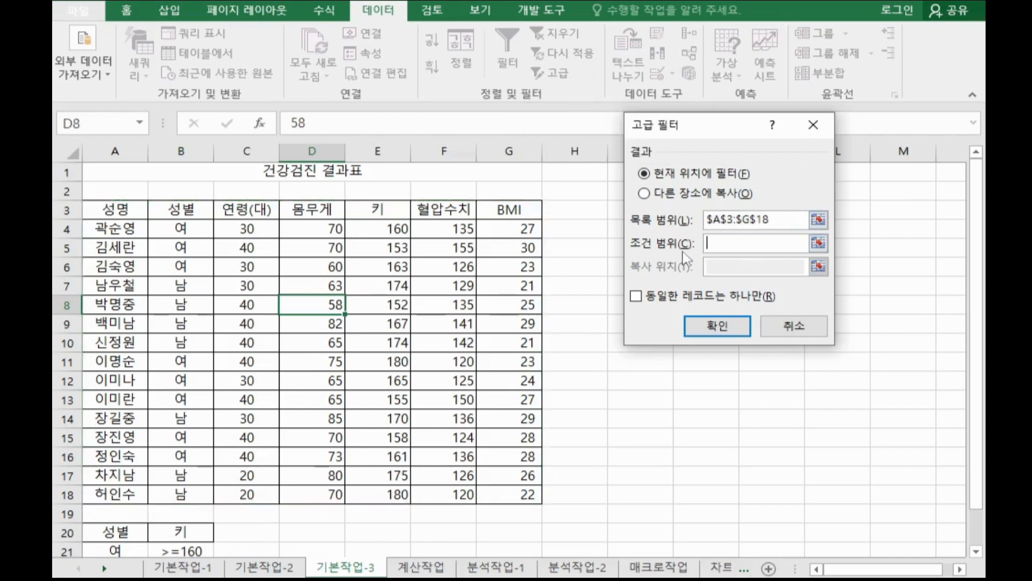
pyautogui.scroll(-1, 656, 262)
pyautogui.scroll(-1, 656, 262)
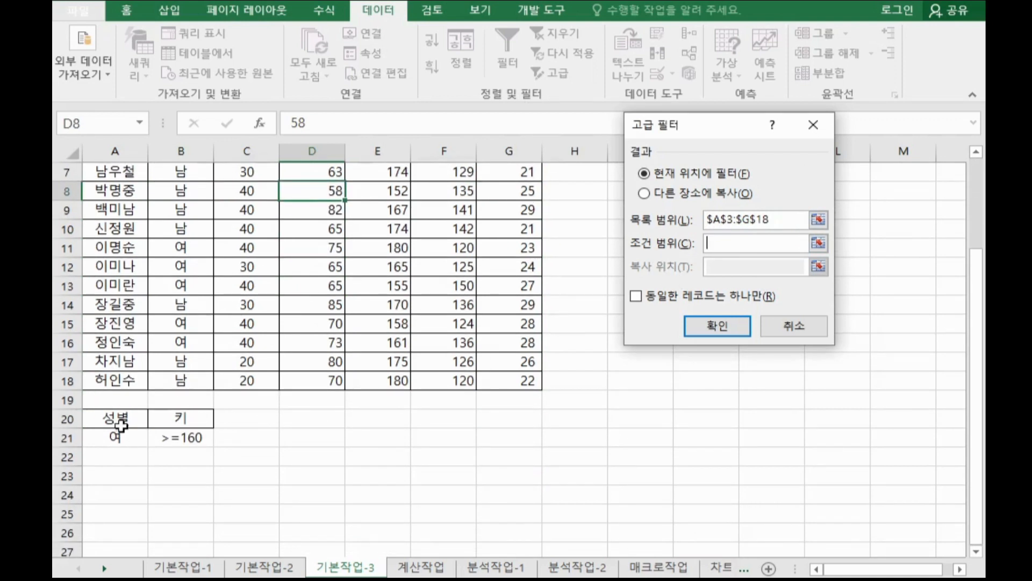
pyautogui.moveTo(114, 418); pyautogui.dragTo(173, 431)
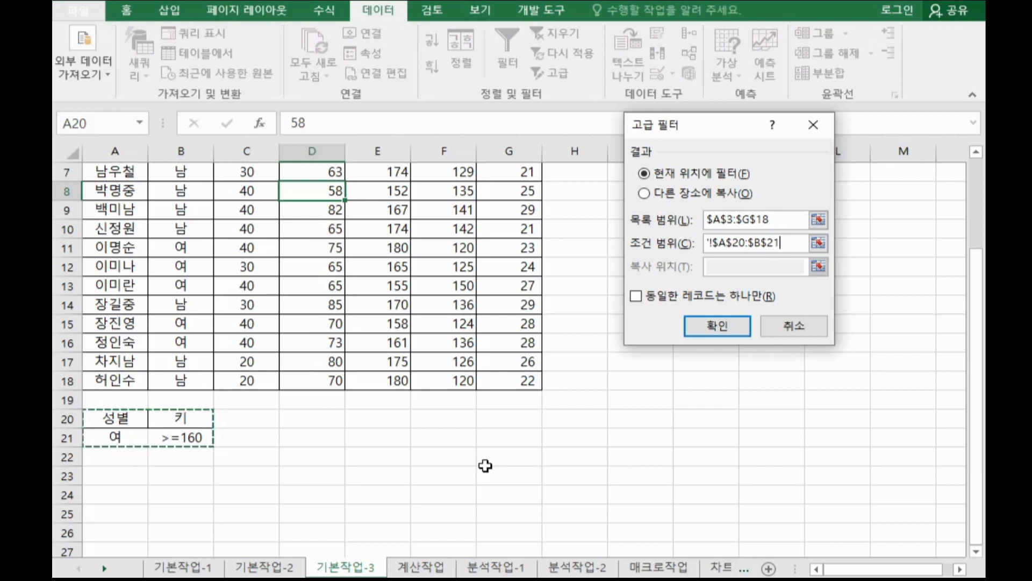
# Set the Advanced Filter to copy results to another location, with A24 as the copy destination, and apply it.
pyautogui.click(704, 199)
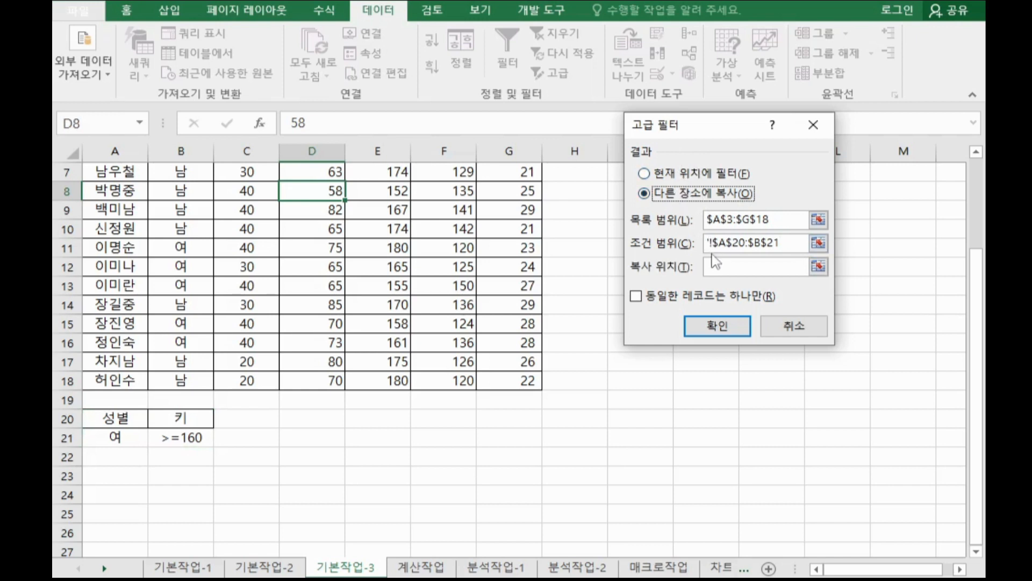
pyautogui.click(680, 178)
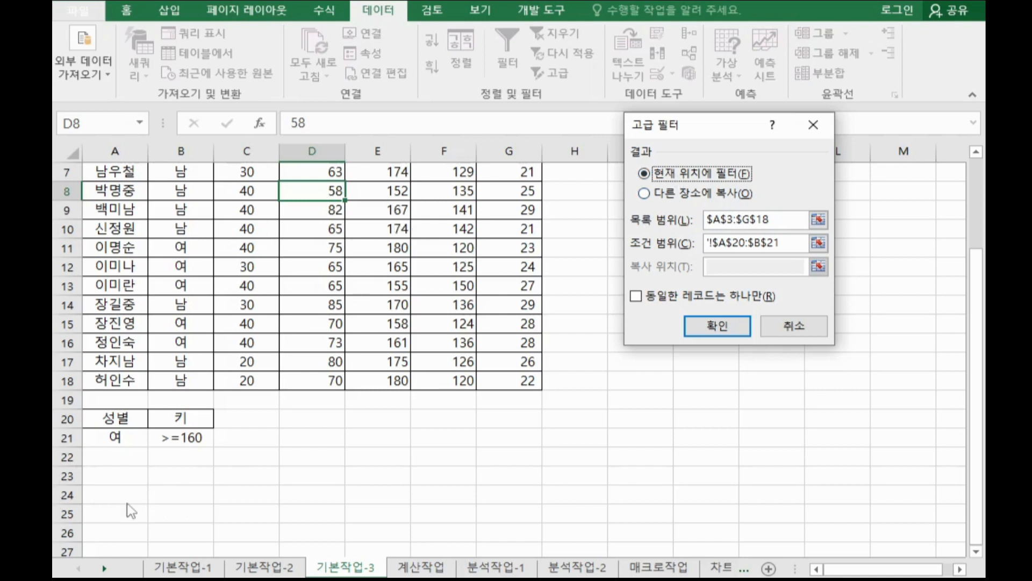
pyautogui.click(676, 194)
pyautogui.click(743, 271)
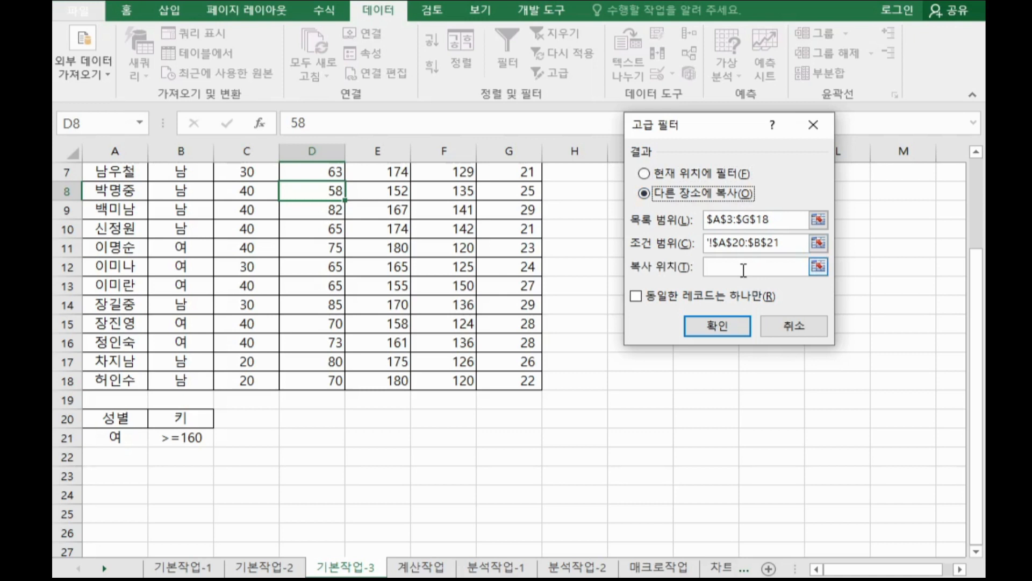
pyautogui.click(743, 271)
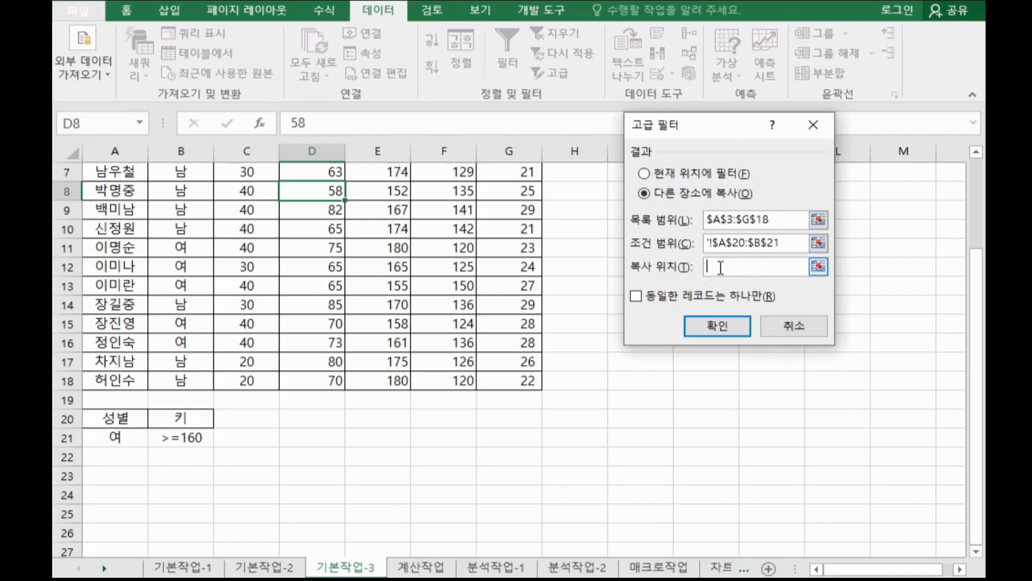
pyautogui.click(104, 489)
pyautogui.scroll(-2, 237, 457)
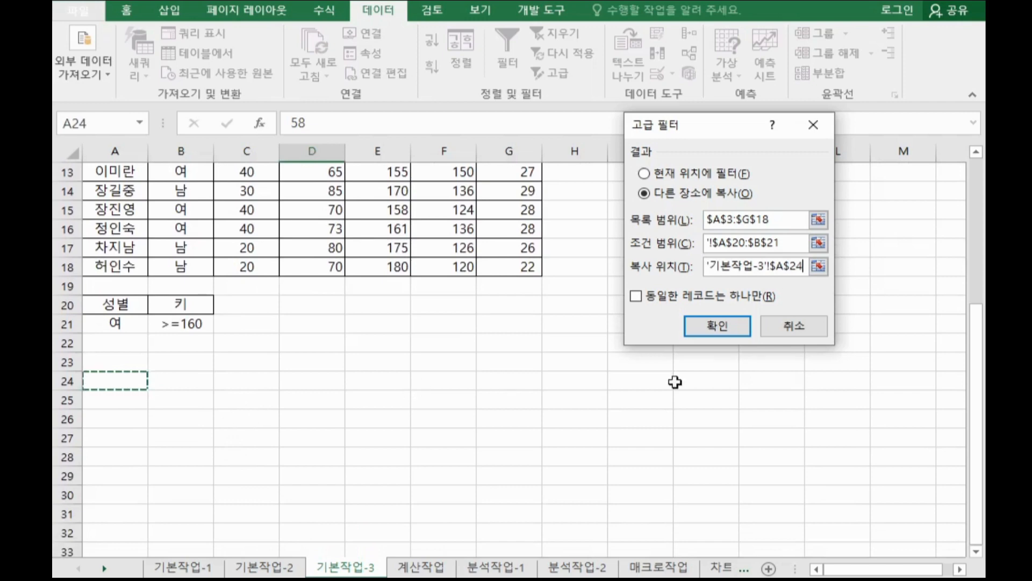
pyautogui.click(717, 325)
pyautogui.scroll(-1, 646, 429)
pyautogui.scroll(-1, 645, 429)
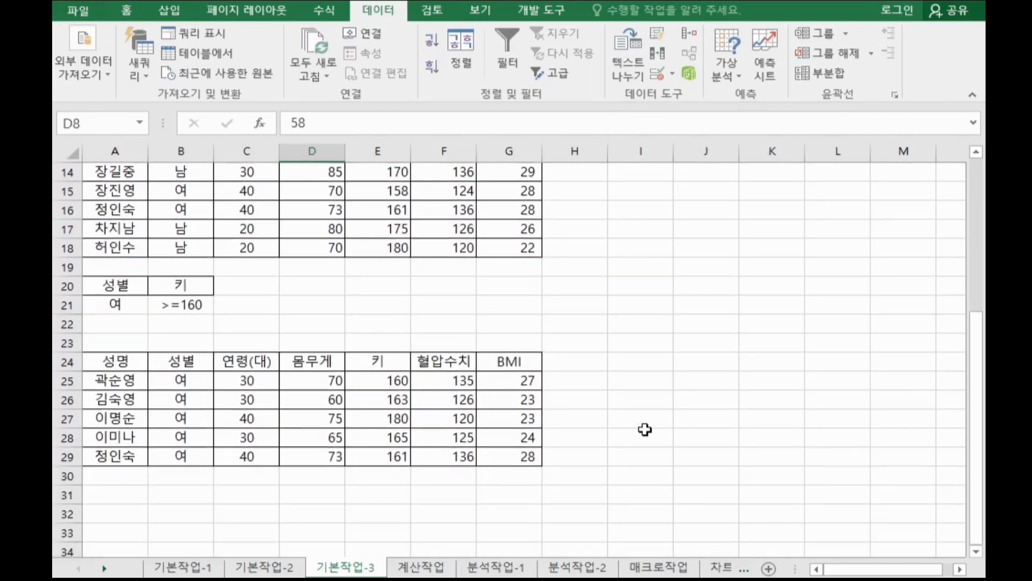
# Switch to the 계산작업 sheet and examine the product codes in column A and the code table E3:G7.
pyautogui.hotkey('ctrl', 'pagedown')
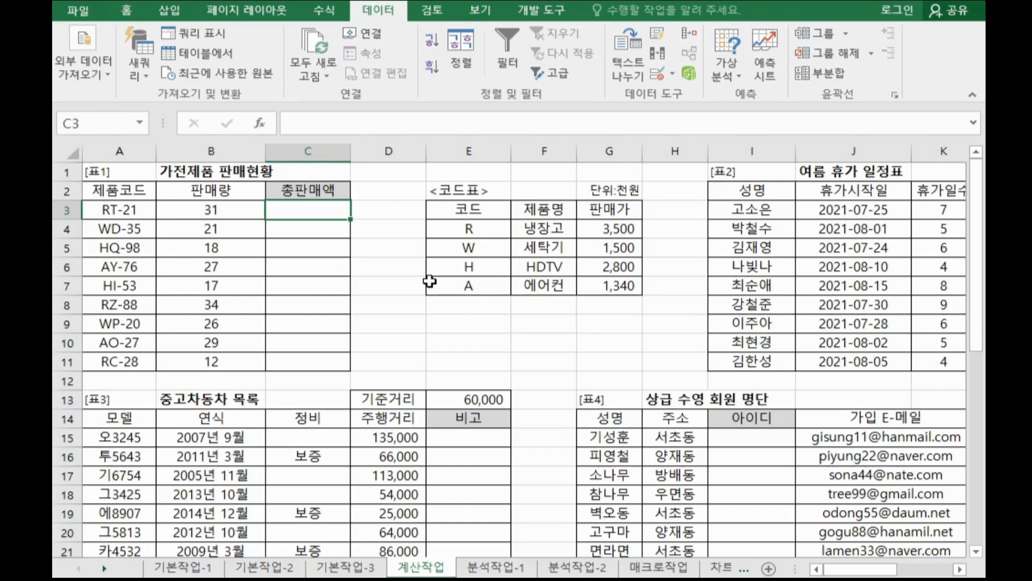
pyautogui.doubleClick(110, 209)
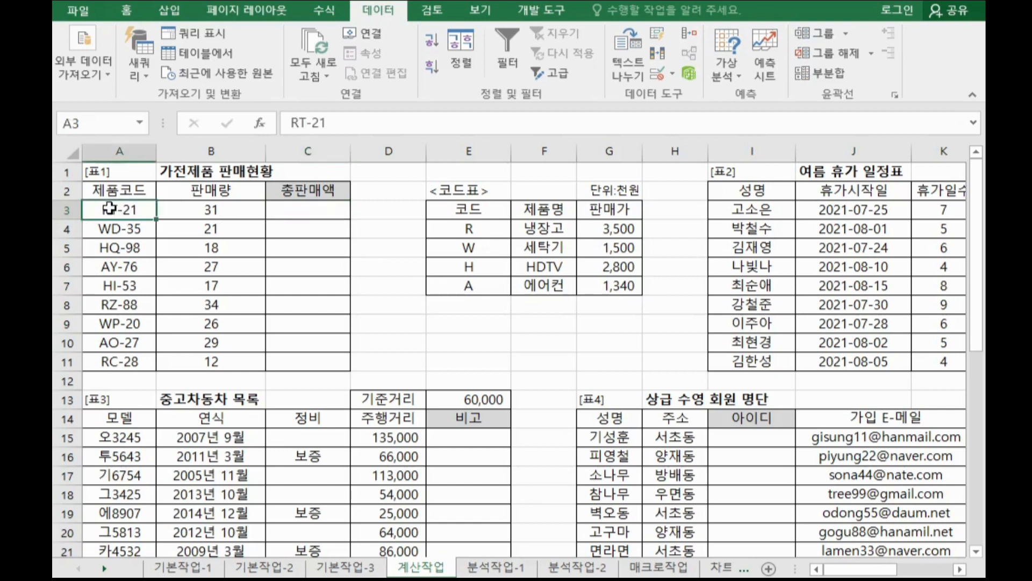
pyautogui.click(103, 230)
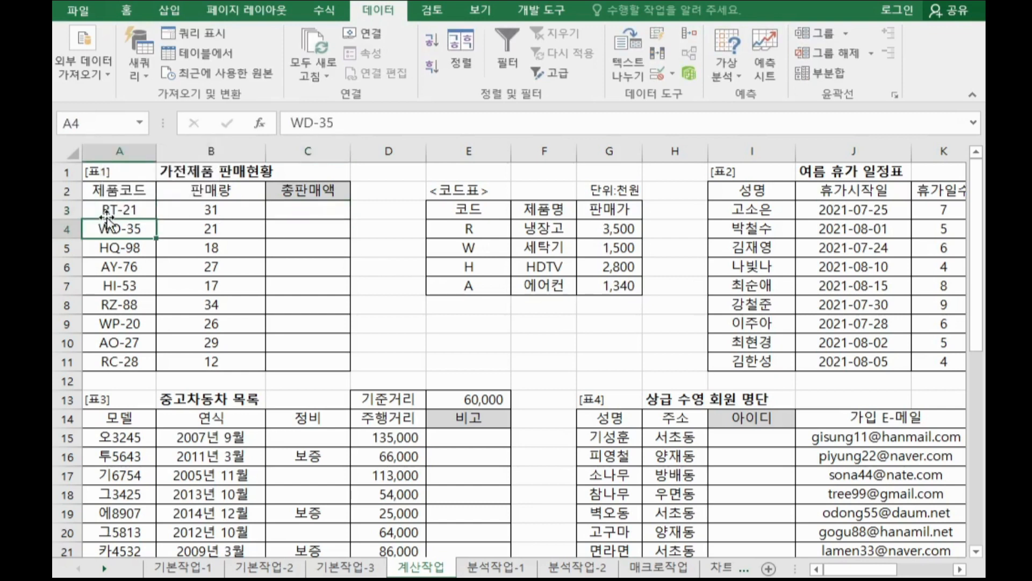
pyautogui.click(108, 211)
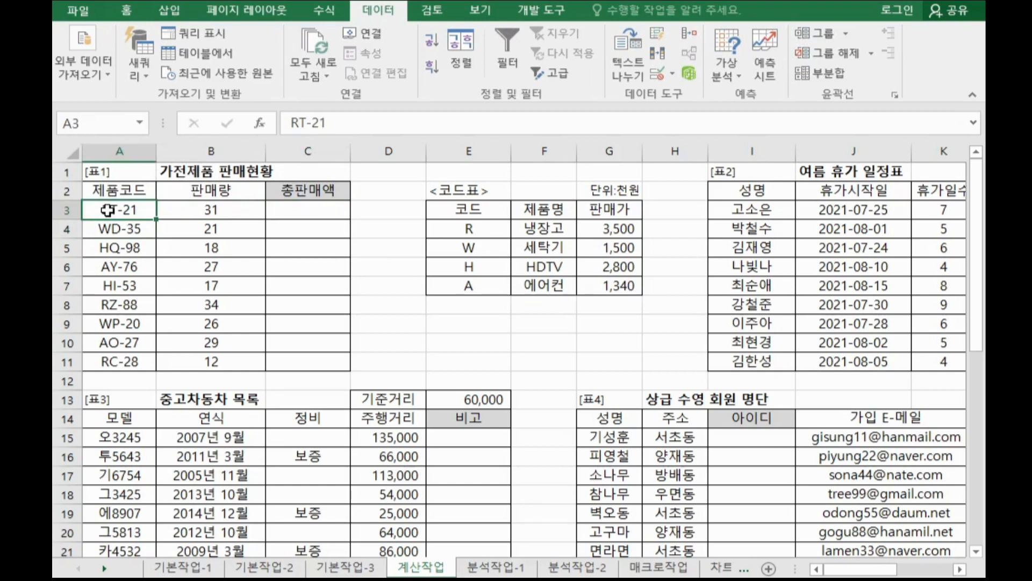
pyautogui.moveTo(474, 226); pyautogui.dragTo(626, 289)
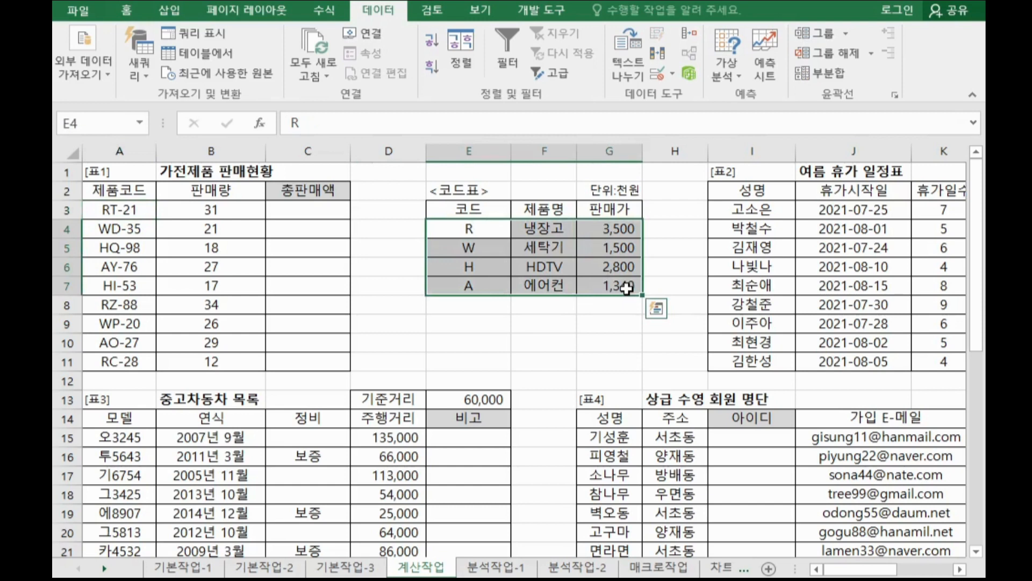
pyautogui.click(322, 212)
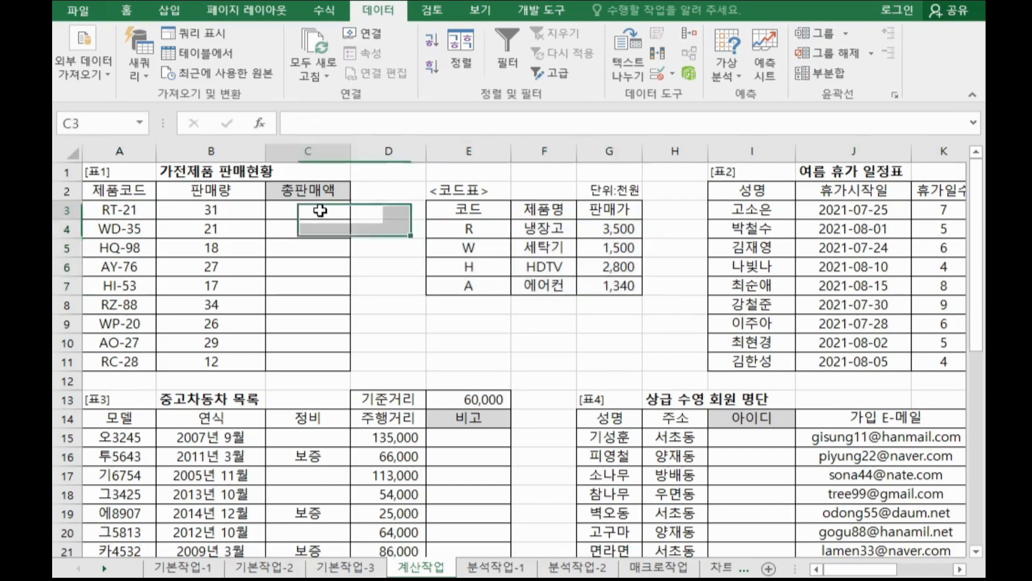
pyautogui.click(245, 207)
pyautogui.click(599, 228)
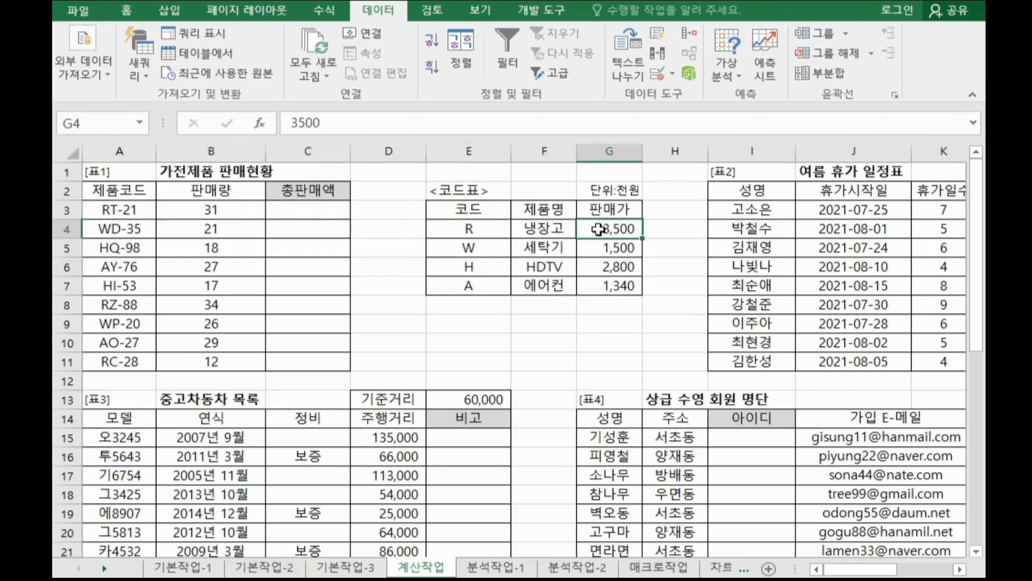
pyautogui.click(105, 208)
pyautogui.click(465, 230)
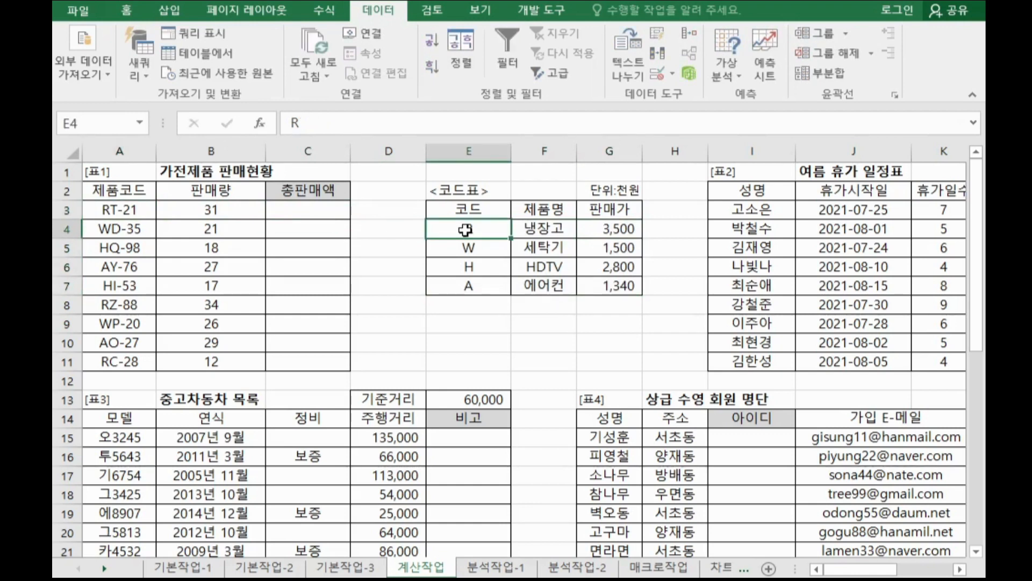
pyautogui.click(601, 222)
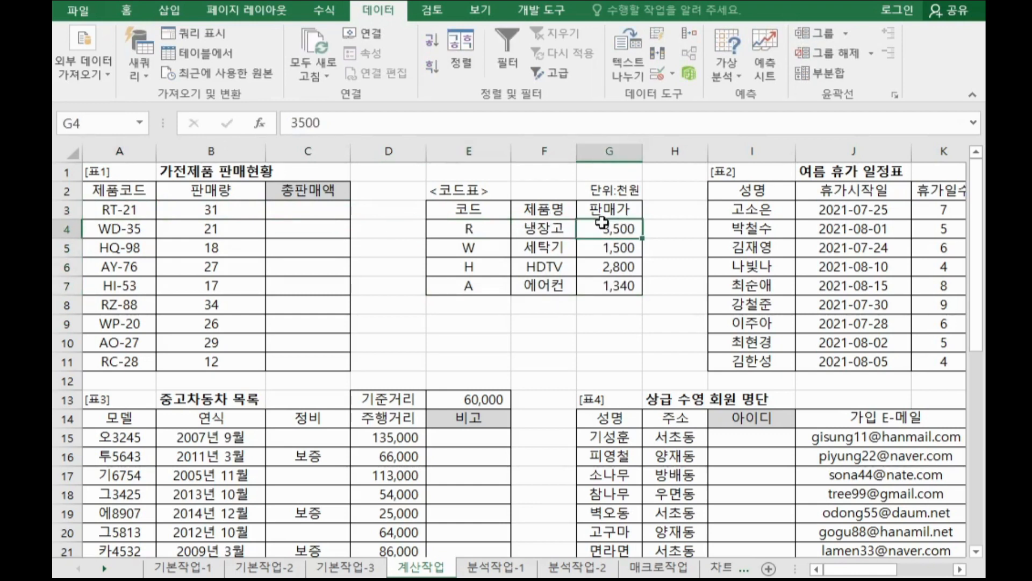
# Enter =LEFT(A3,1) in C3 using the LEFT function arguments dialog, with Text A3 and Num_chars 1.
pyautogui.click(337, 215)
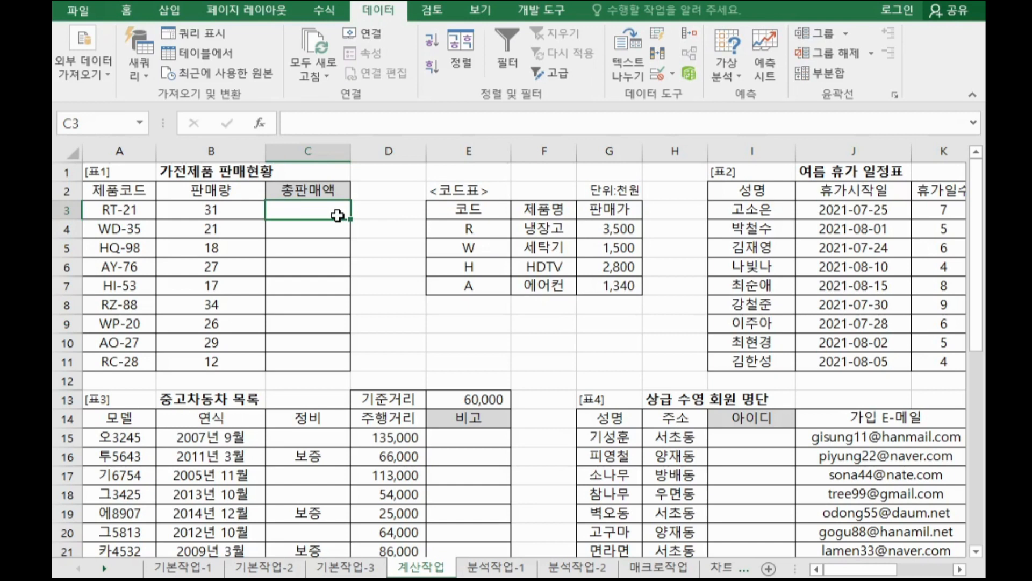
pyautogui.write('=l')
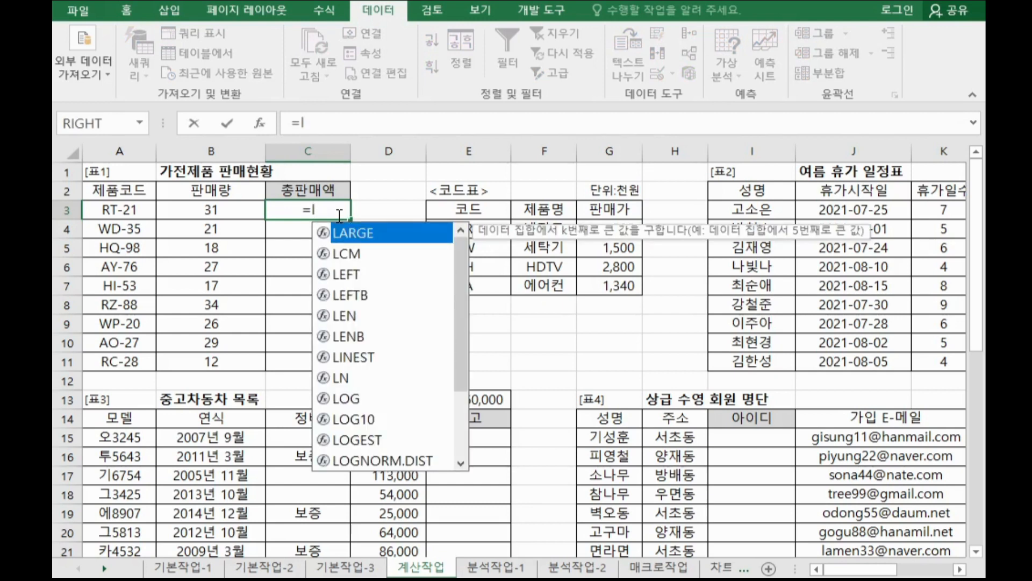
pyautogui.doubleClick(352, 275)
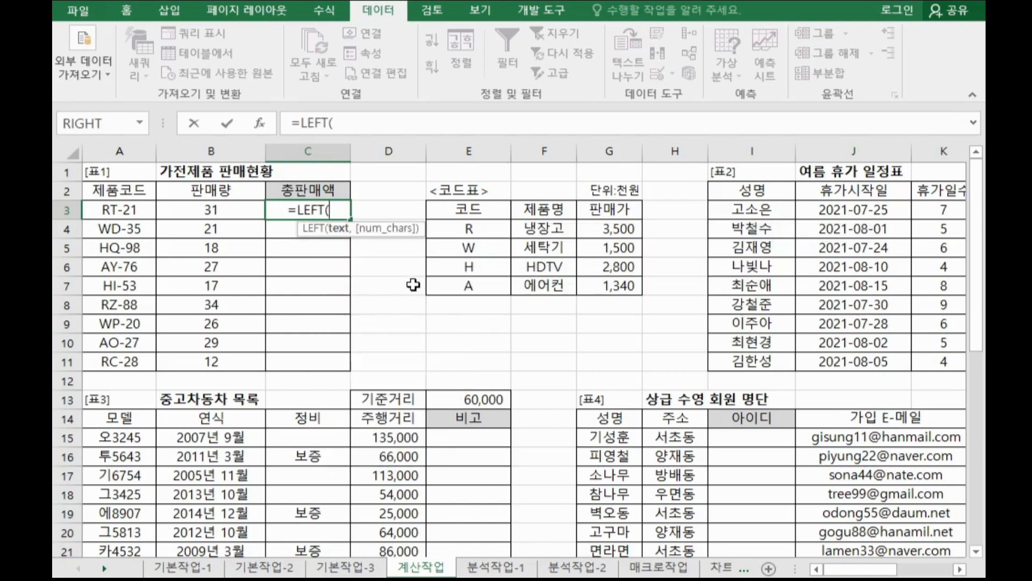
pyautogui.click(260, 125)
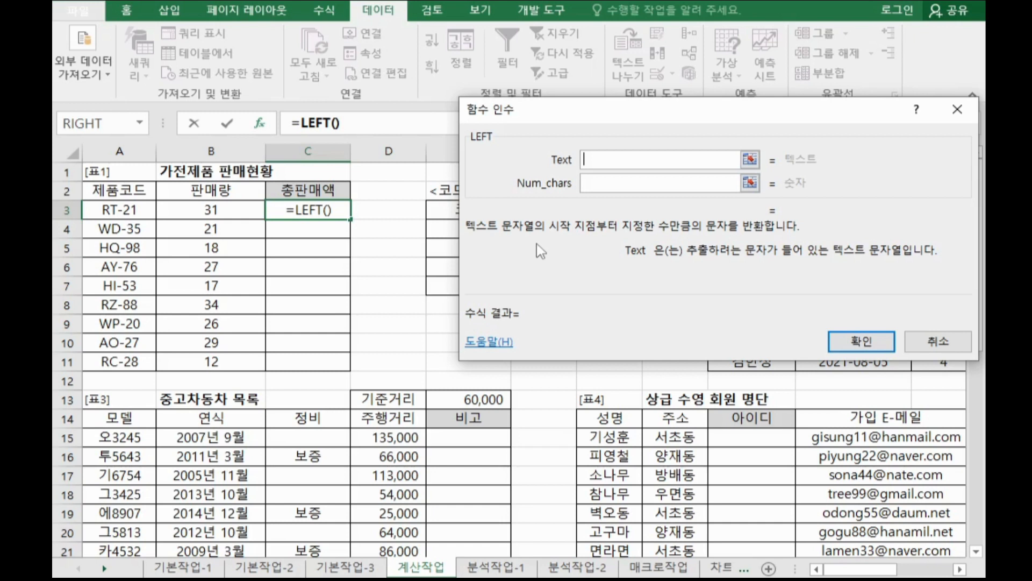
pyautogui.click(127, 207)
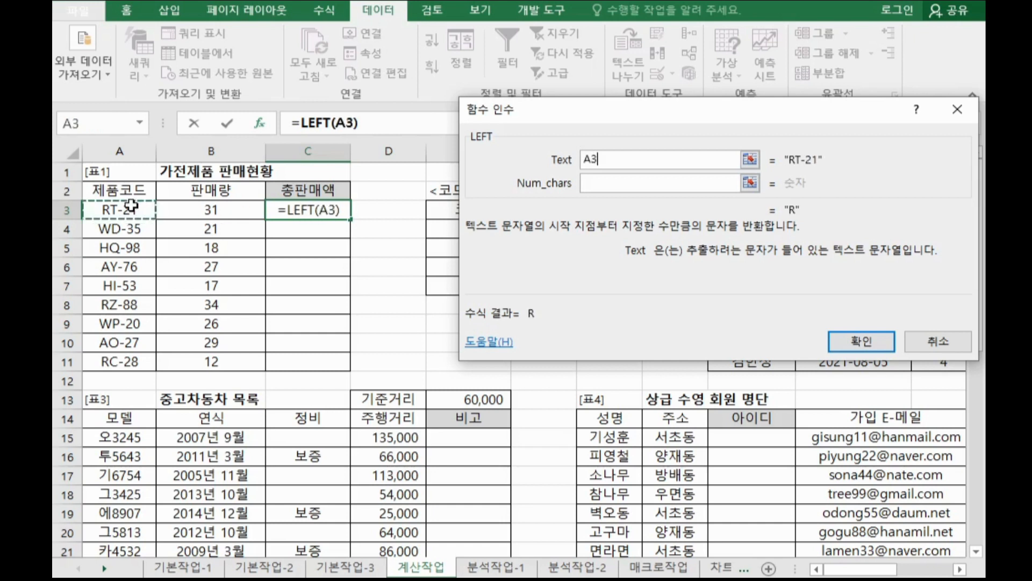
pyautogui.click(605, 183)
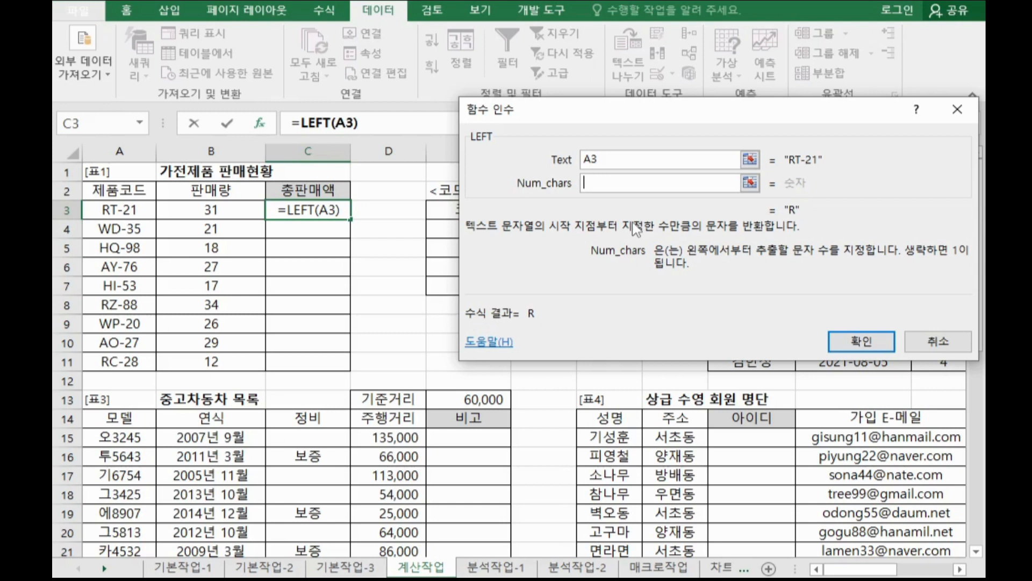
pyautogui.write('1')
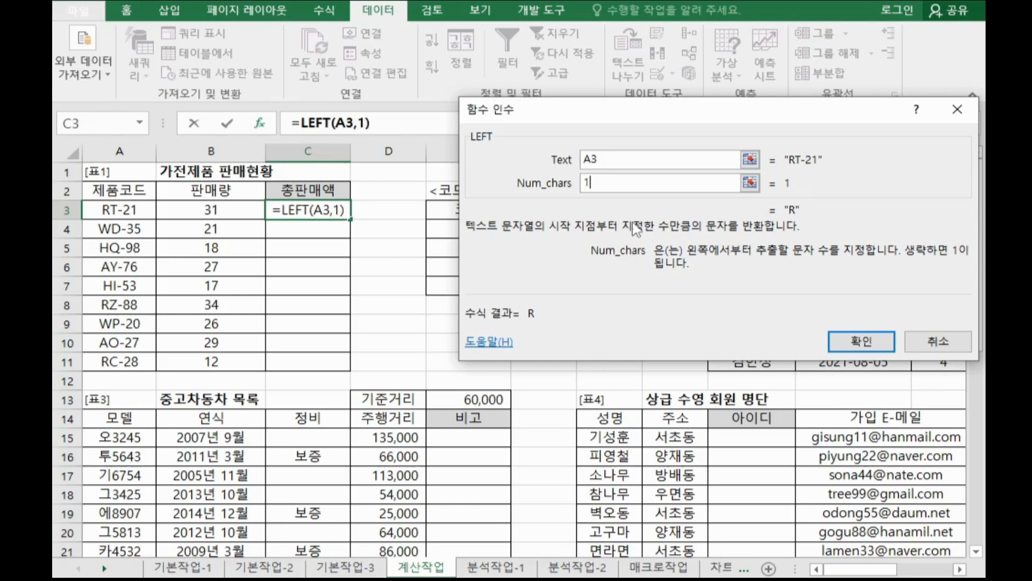
pyautogui.click(857, 342)
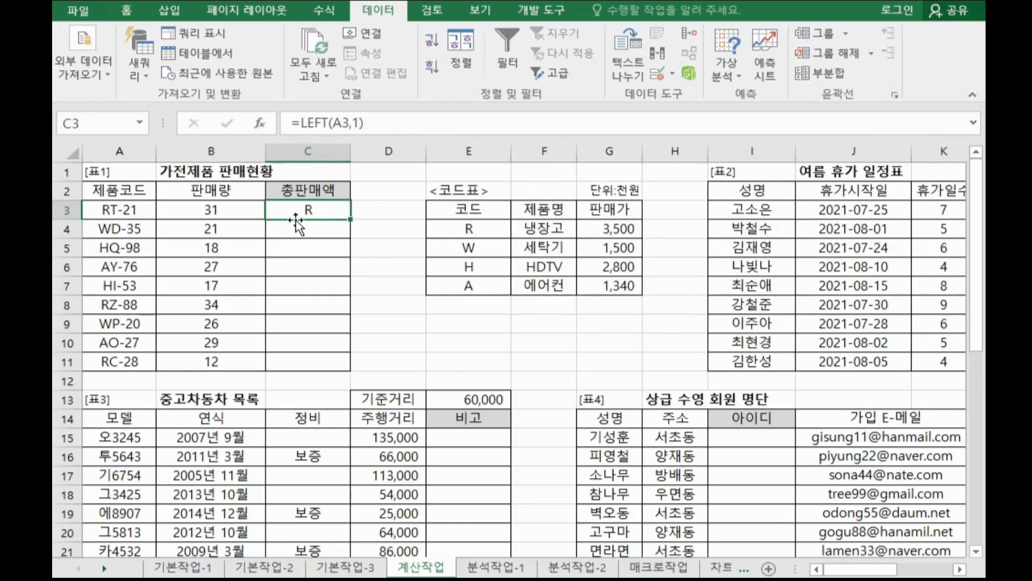
# Wrap the LEFT(A3,1) formula in C3 inside VLOOKUP and open the VLOOKUP function arguments dialog.
pyautogui.moveTo(489, 226); pyautogui.dragTo(610, 286)
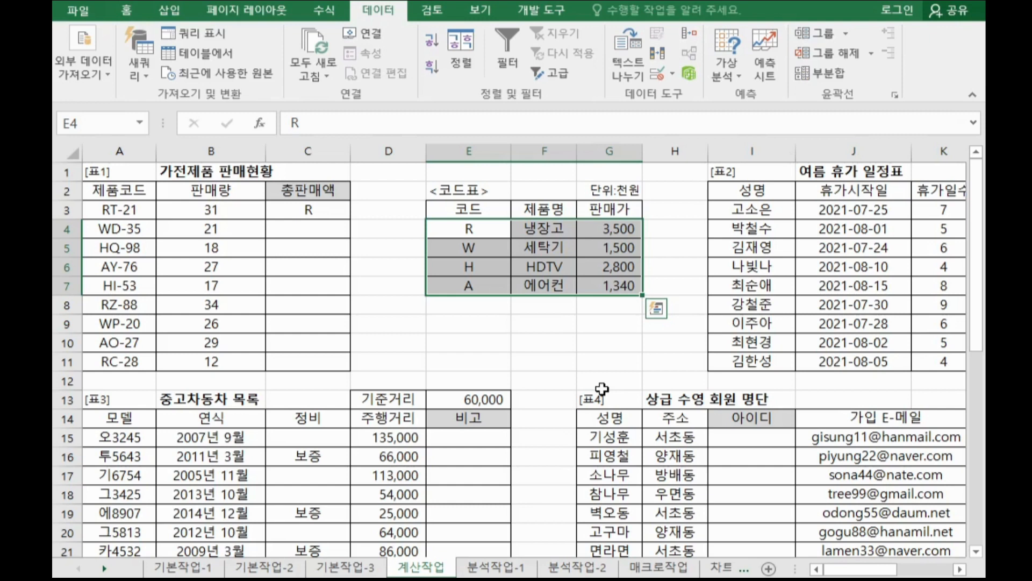
pyautogui.click(337, 210)
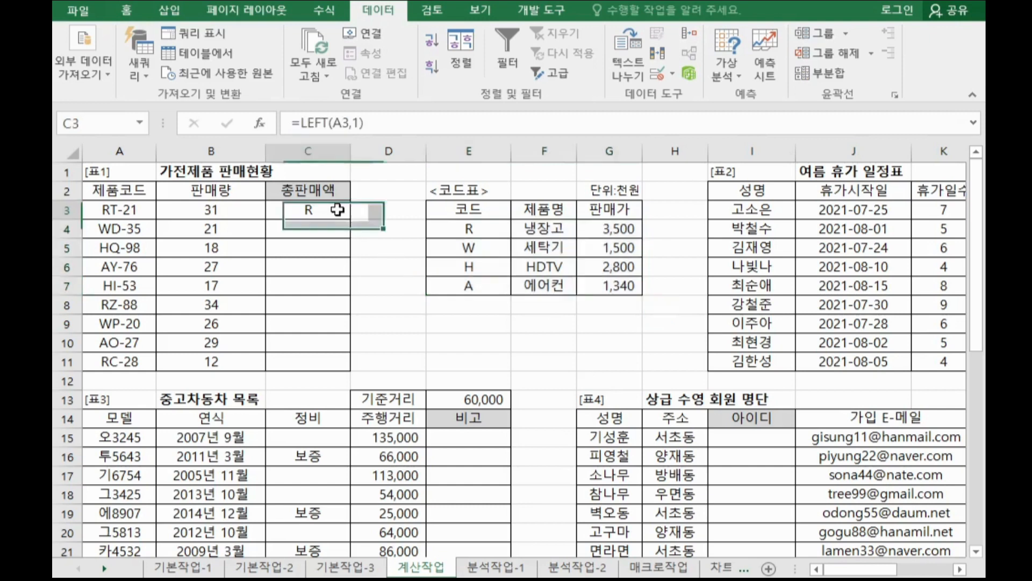
pyautogui.click(302, 123)
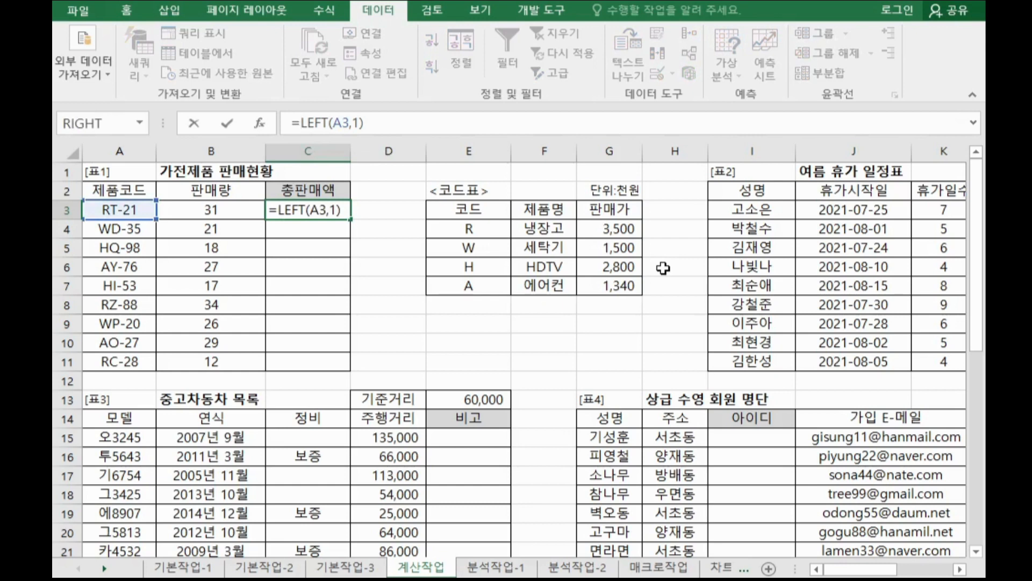
pyautogui.write('v')
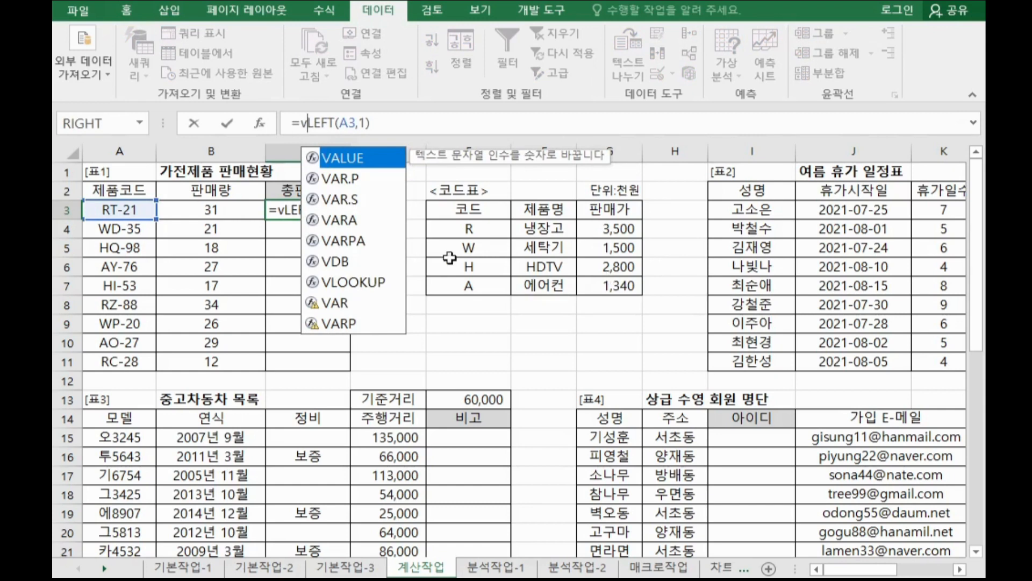
pyautogui.doubleClick(366, 284)
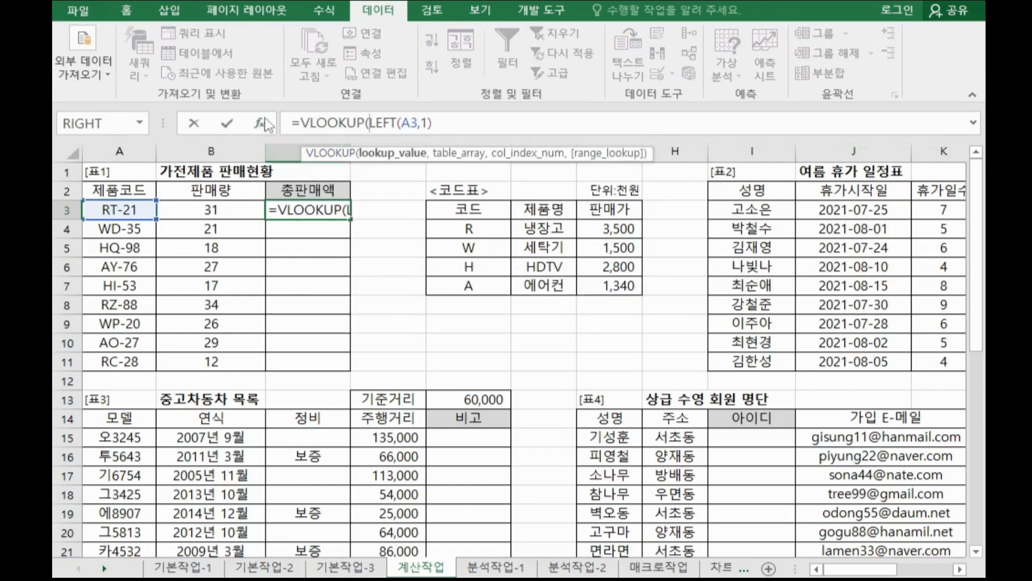
pyautogui.click(329, 122)
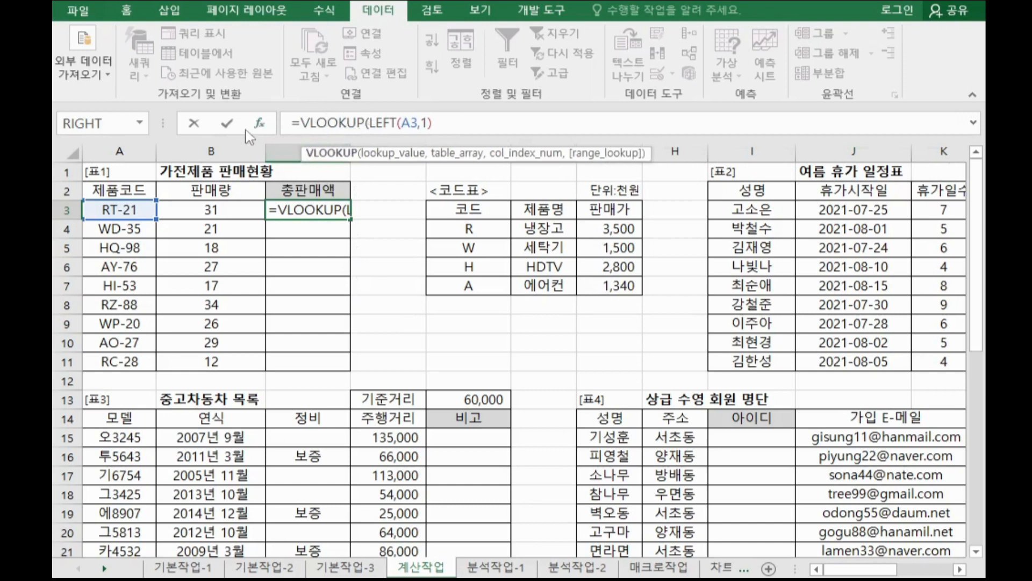
pyautogui.click(259, 123)
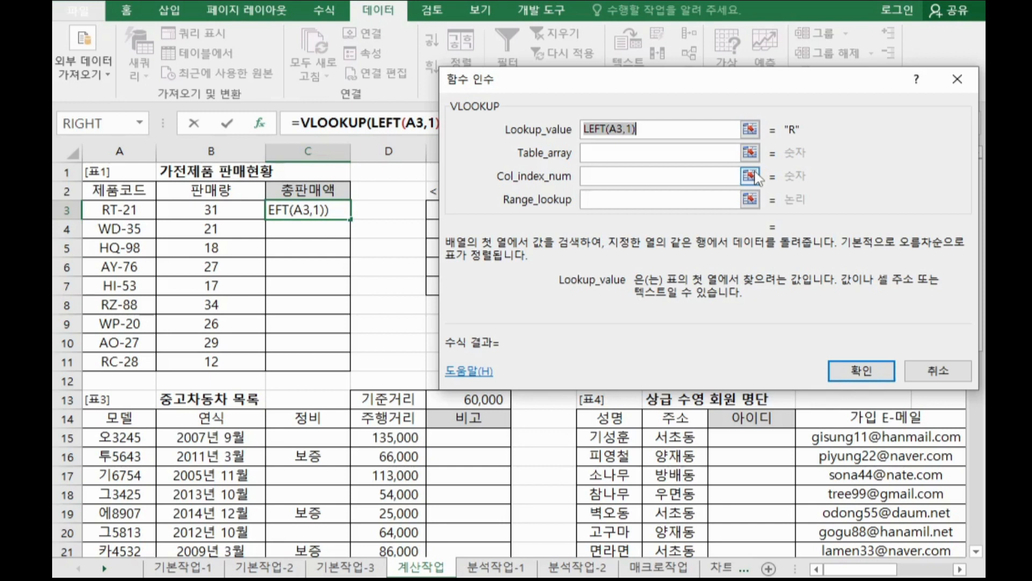
# Set the VLOOKUP Table_array argument to the code table as the absolute range $E$4:$G$7.
pyautogui.moveTo(621, 83); pyautogui.dragTo(781, 80)
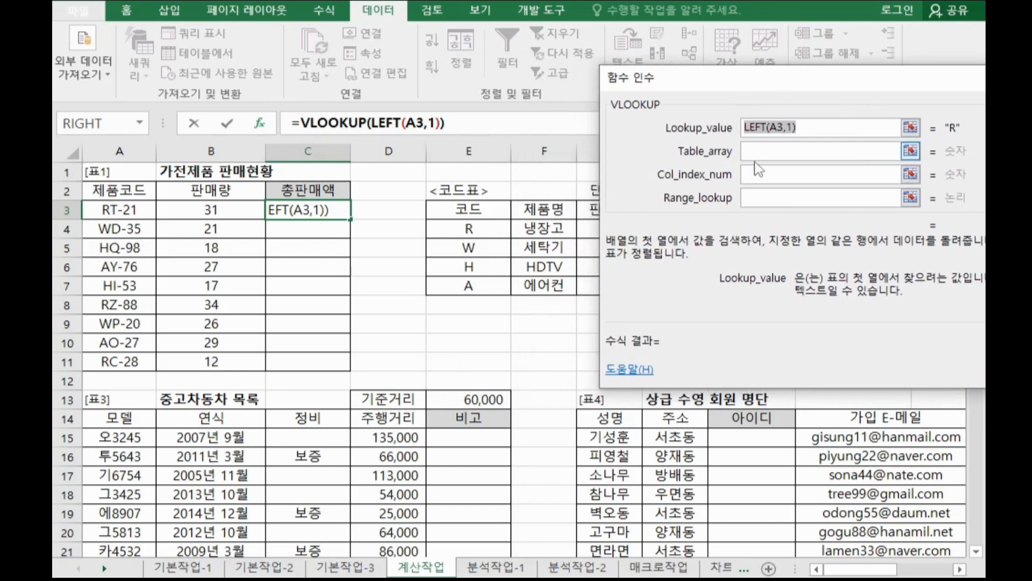
pyautogui.click(758, 152)
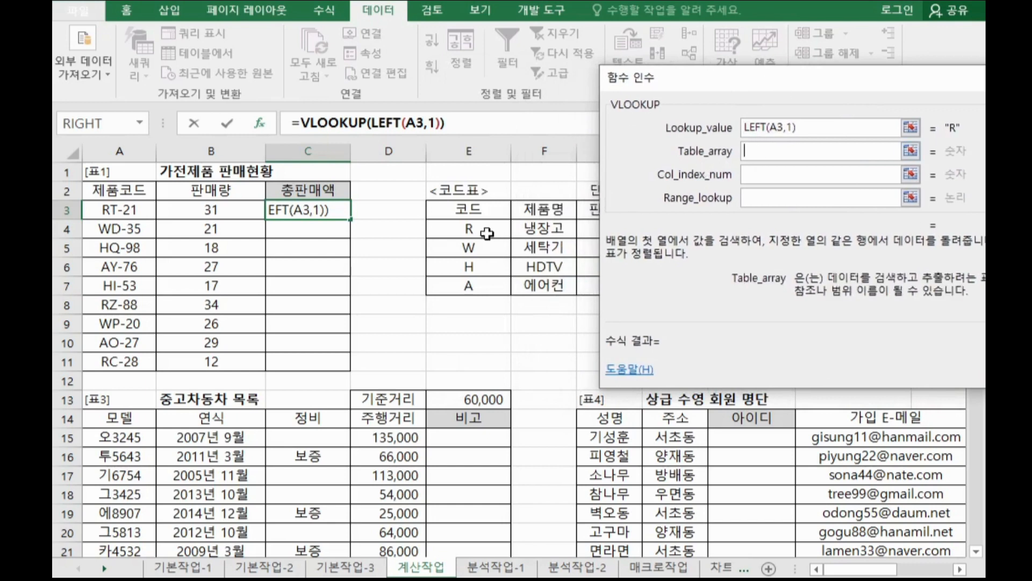
pyautogui.moveTo(506, 225); pyautogui.dragTo(620, 285)
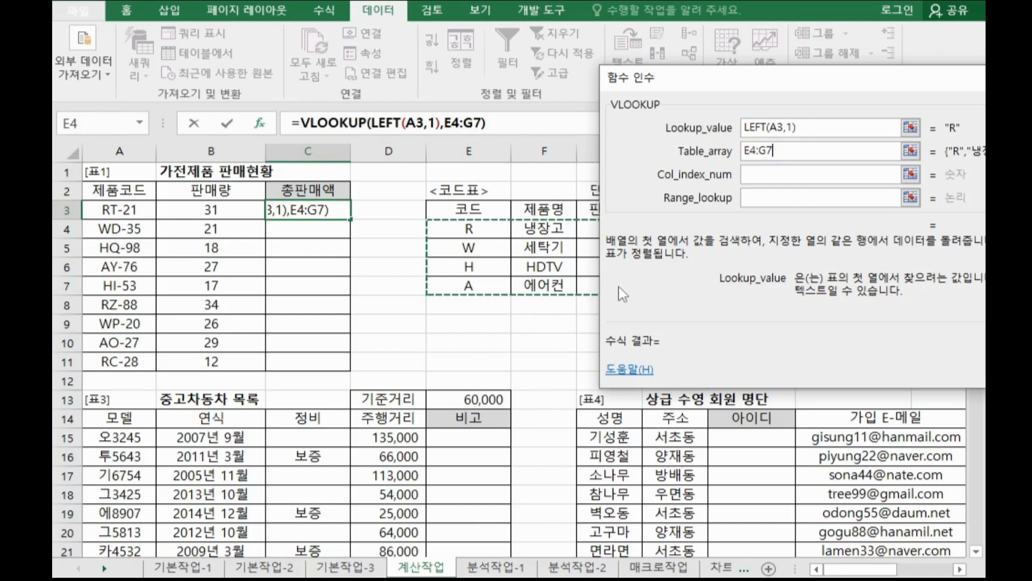
pyautogui.press('F4')
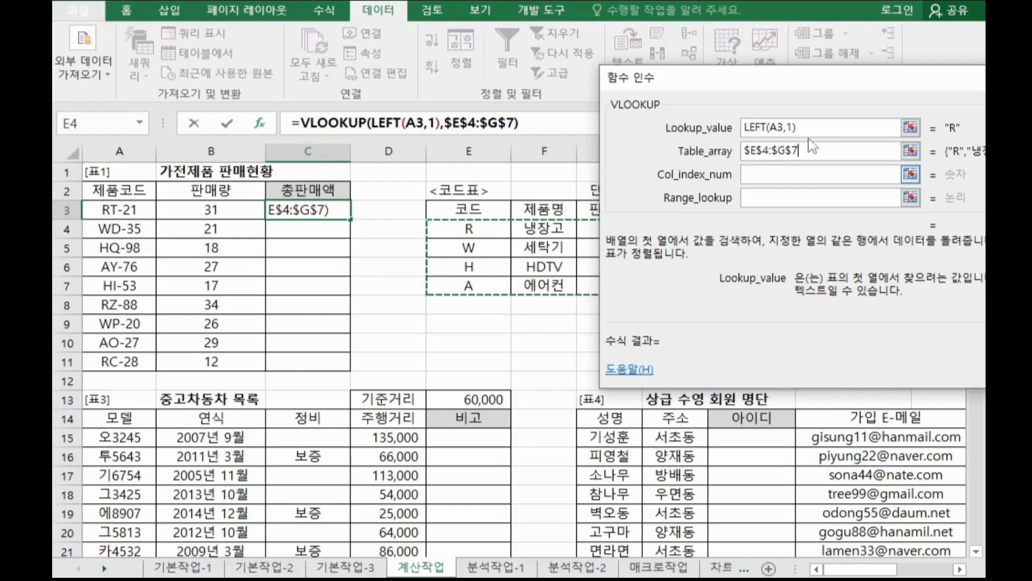
# Set Col_index_num to 3 and Range_lookup to 0, then confirm the VLOOKUP function in C3.
pyautogui.moveTo(766, 80); pyautogui.dragTo(836, 77)
pyautogui.click(831, 169)
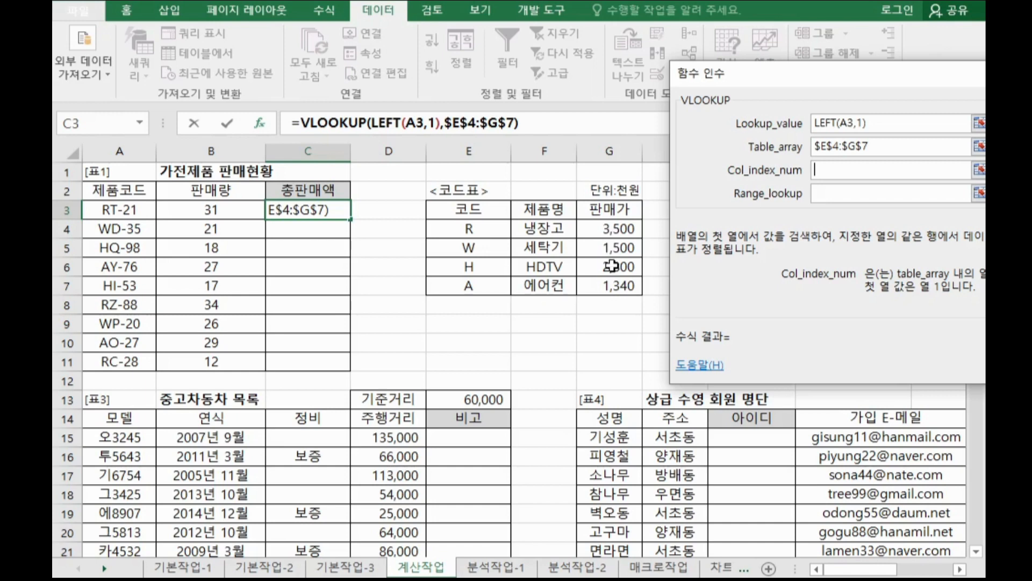
pyautogui.write('3')
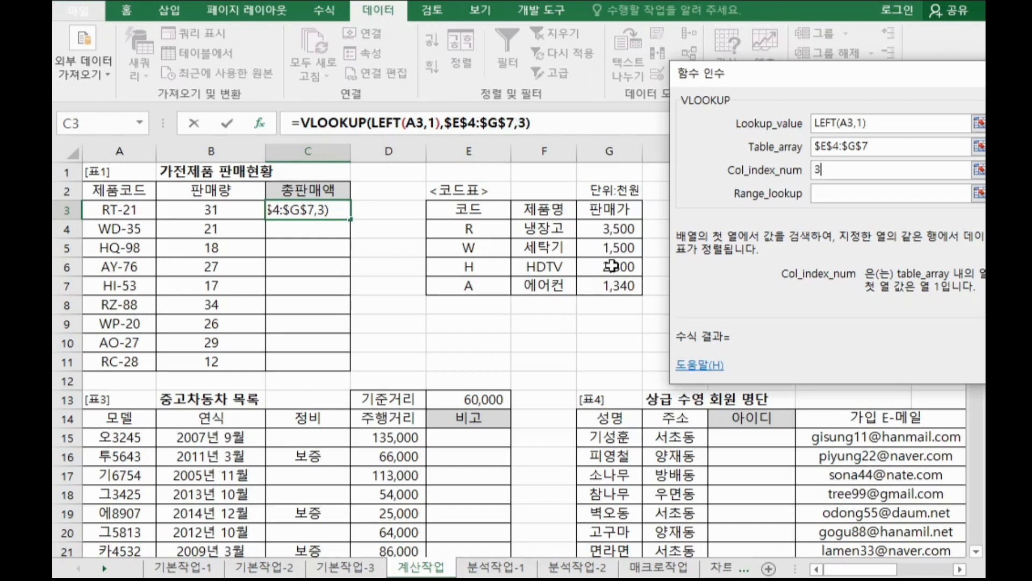
pyautogui.click(821, 193)
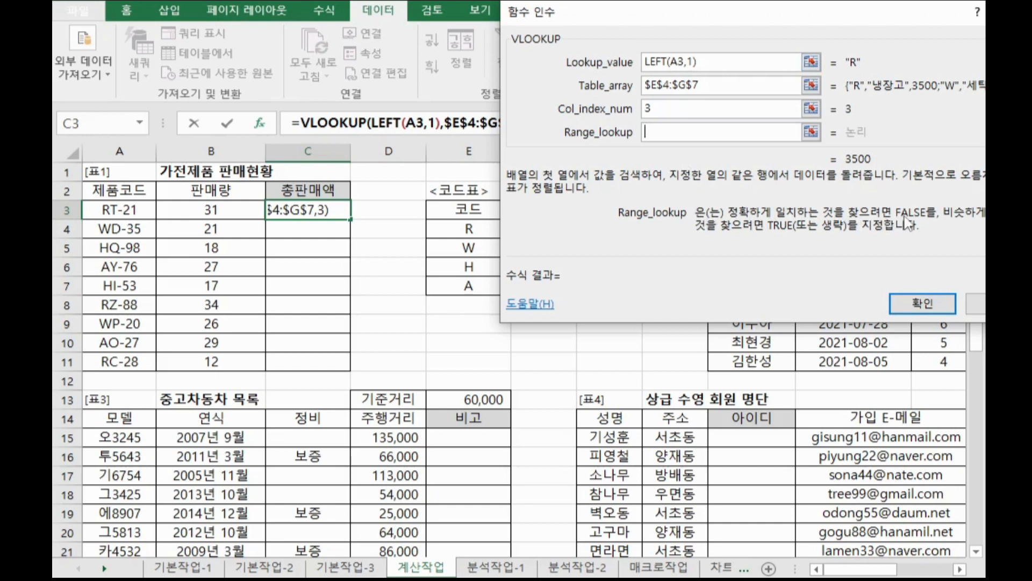
pyautogui.write('0')
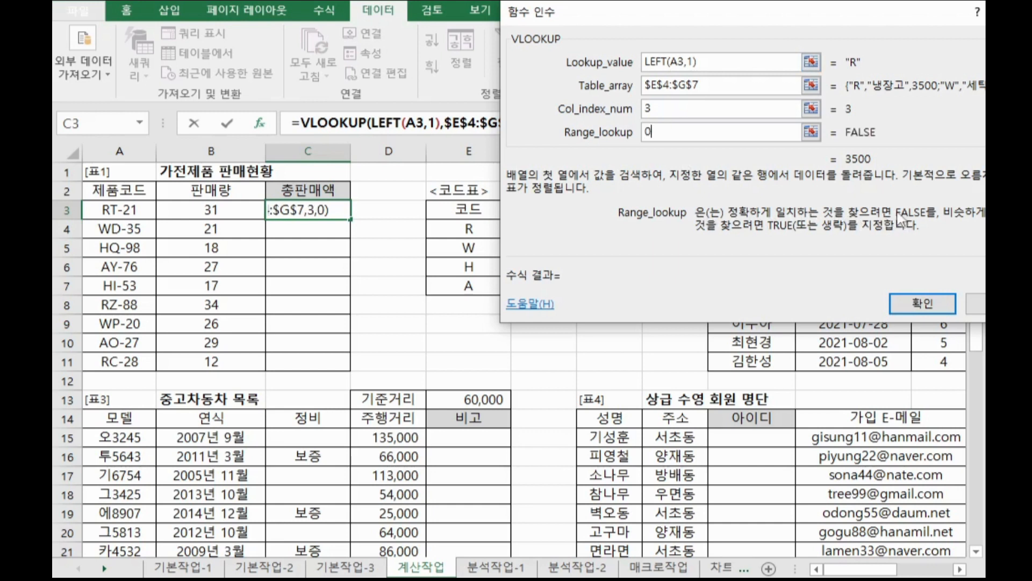
pyautogui.moveTo(859, 27); pyautogui.dragTo(728, 28)
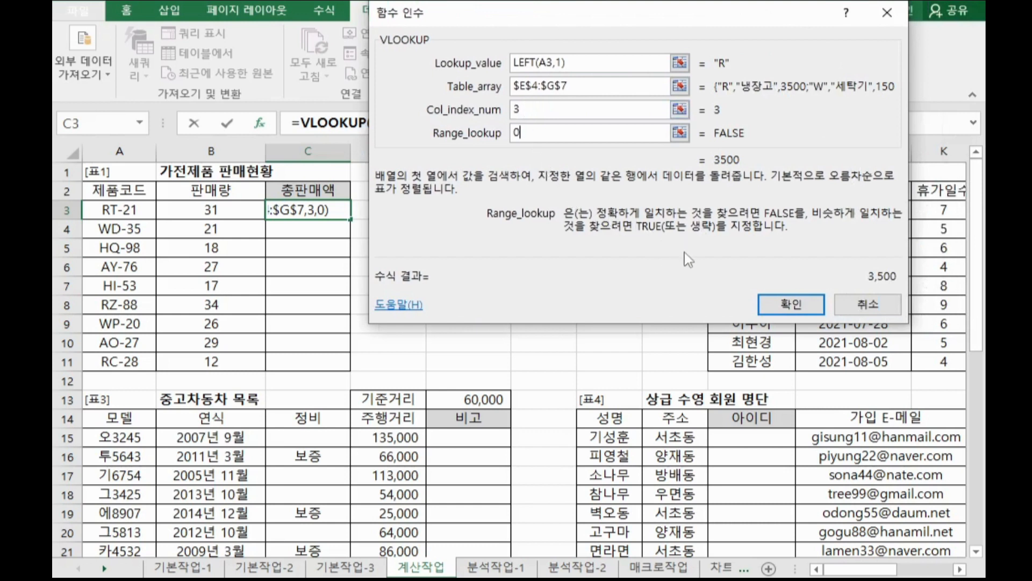
pyautogui.click(792, 305)
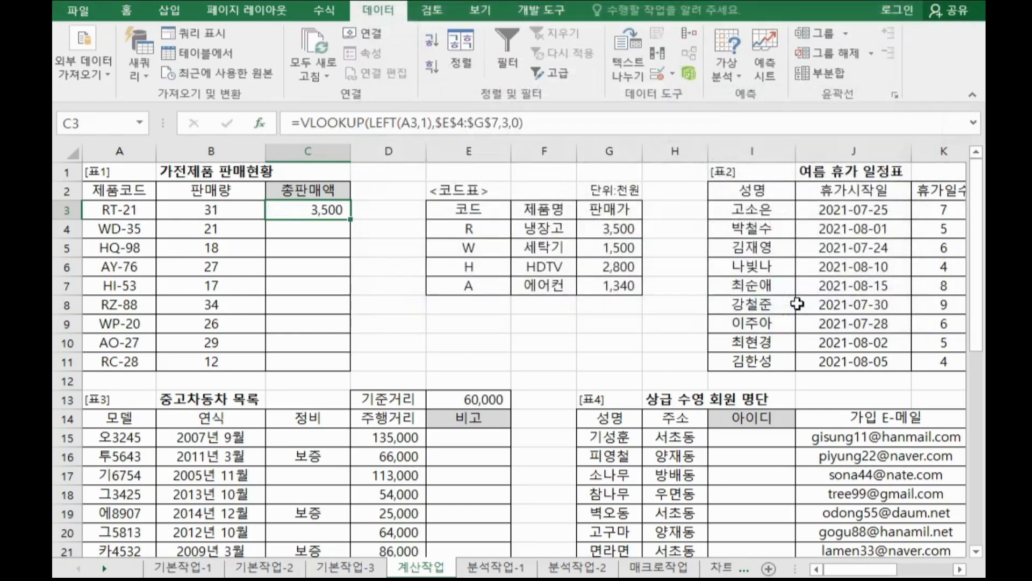
# Append *B3 to the formula in C3 so the looked-up price is multiplied by the quantity.
pyautogui.click(561, 128)
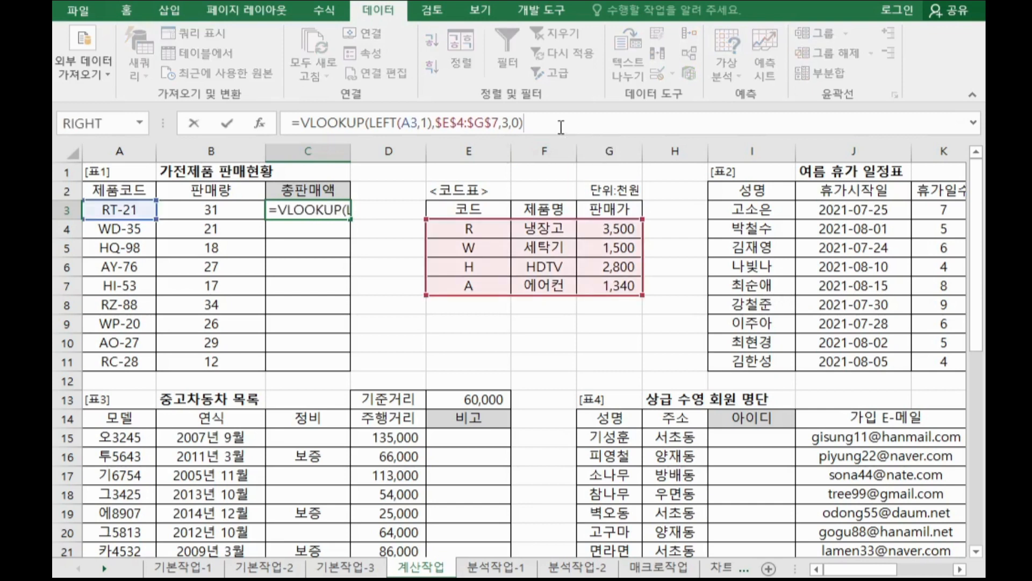
pyautogui.write('*')
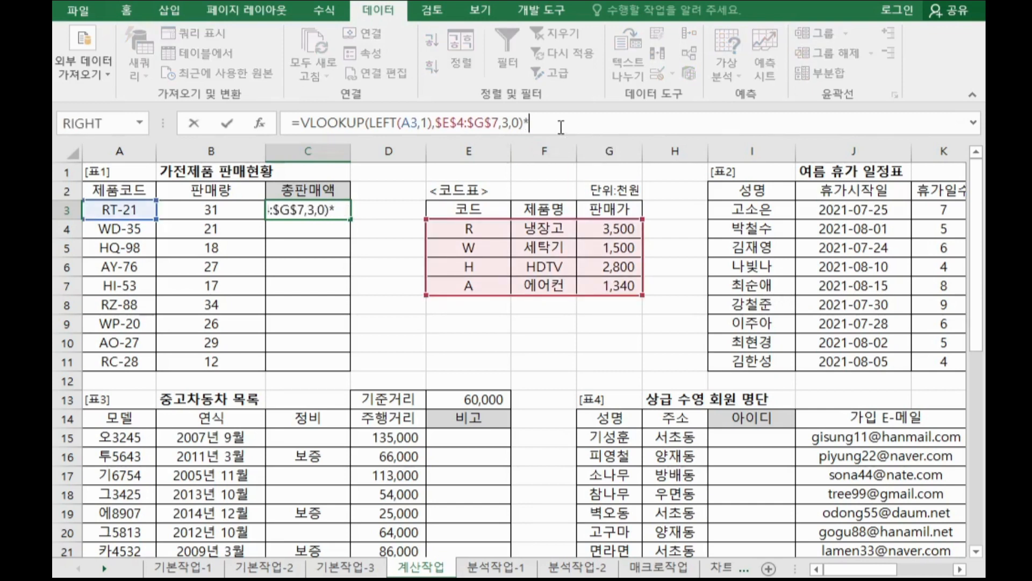
pyautogui.click(238, 211)
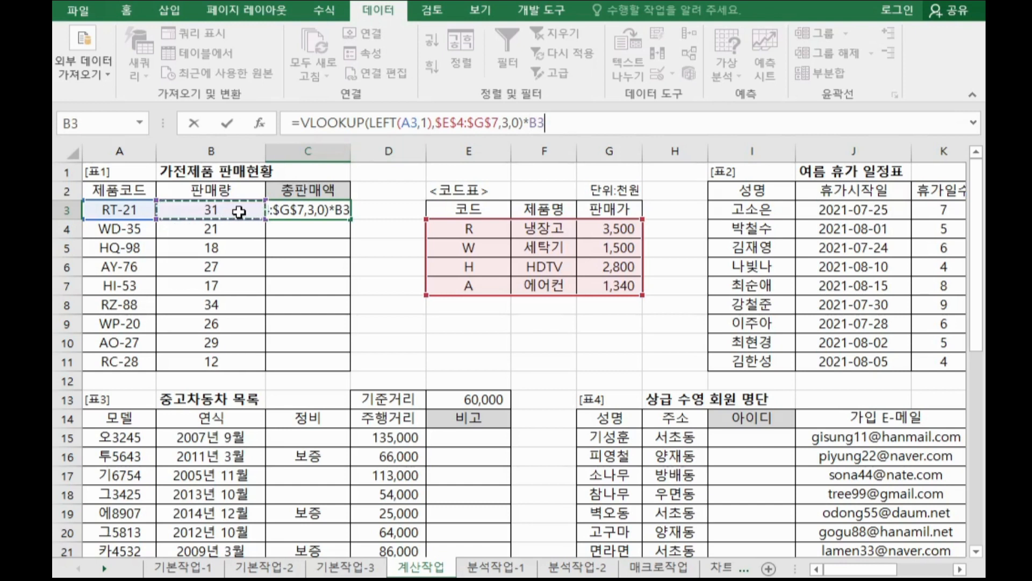
pyautogui.press('Return')
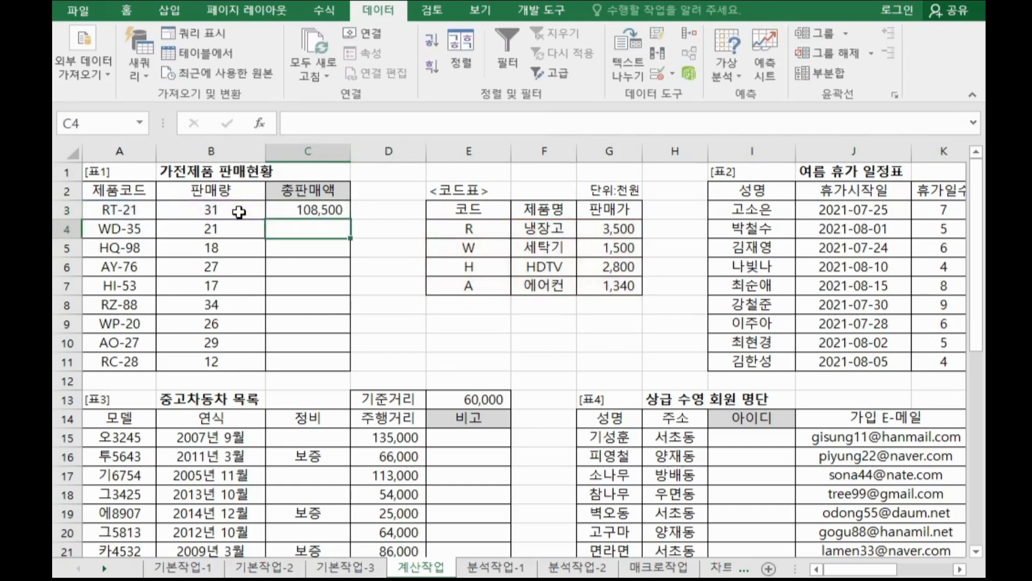
# Fill the C3 formula down through C11 for all products.
pyautogui.click(316, 211)
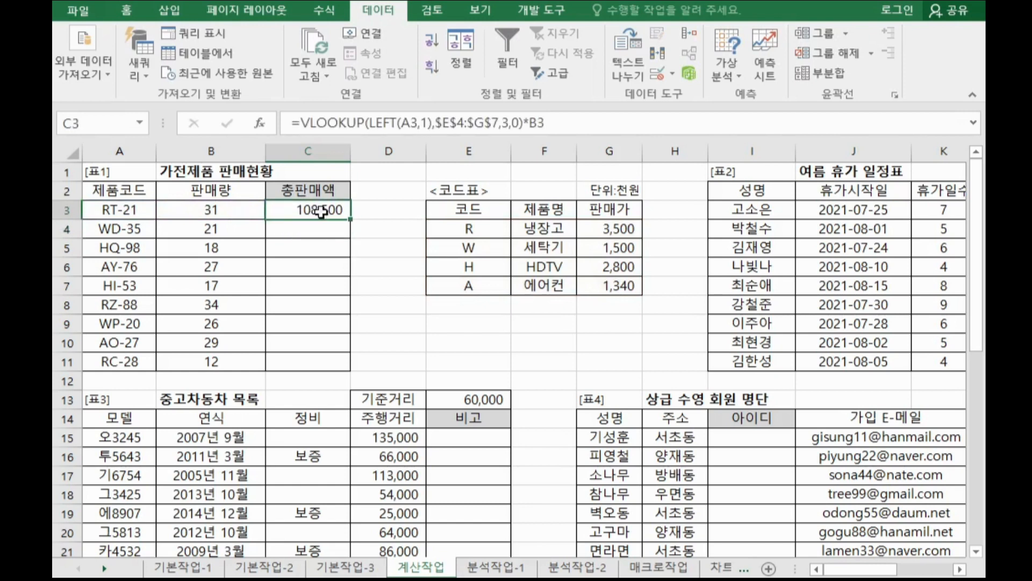
pyautogui.doubleClick(350, 219)
pyautogui.click(337, 213)
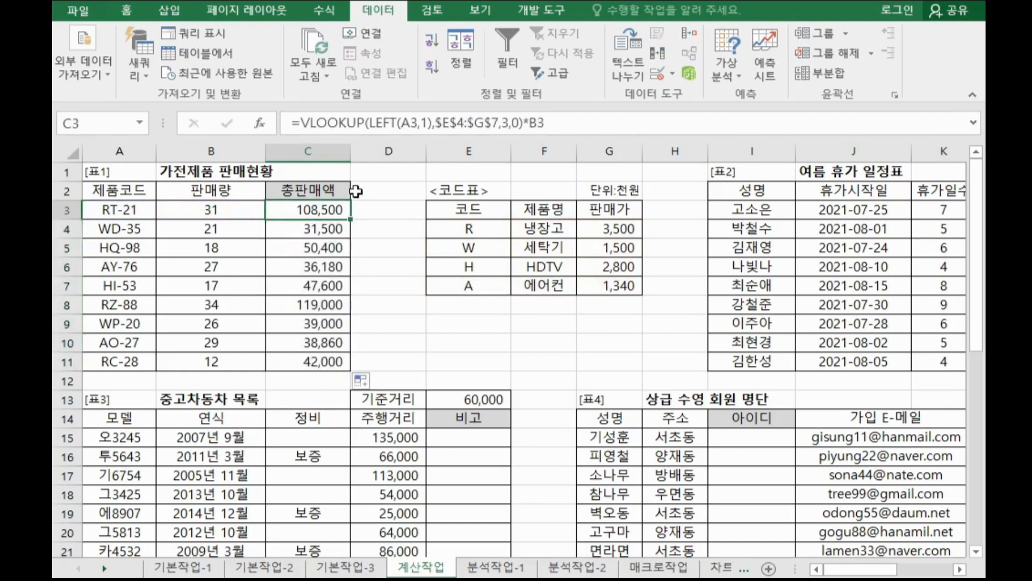
# Copy the C3 formula text and paste it into the Notepad note below the existing notes.
pyautogui.moveTo(569, 125); pyautogui.dragTo(273, 126)
pyautogui.hotkey('ctrl', 'c')
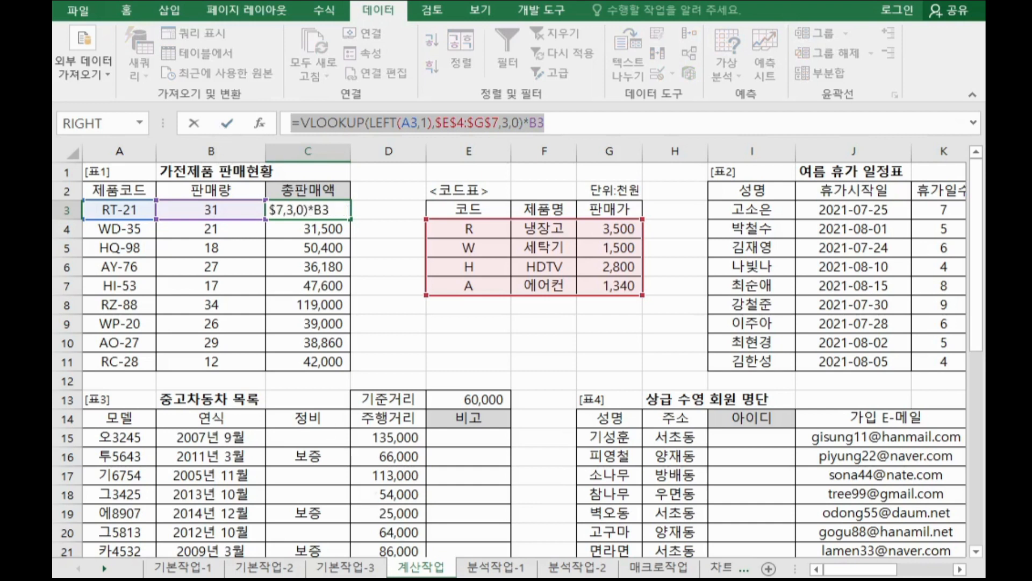
pyautogui.hotkey('alt', 'Tab')
pyautogui.click(596, 272)
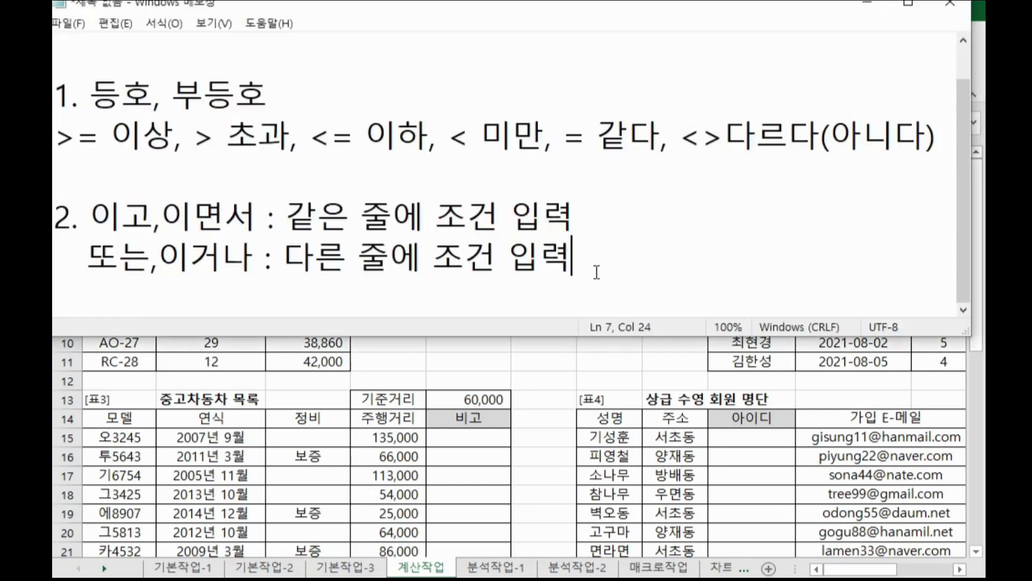
pyautogui.press('Return')
pyautogui.press('Return')
pyautogui.press('Return')
pyautogui.press('Return')
pyautogui.press('Return')
pyautogui.press('Return')
pyautogui.press('Return')
pyautogui.press('Return')
pyautogui.press('Return')
pyautogui.press('Return')
pyautogui.press('Return')
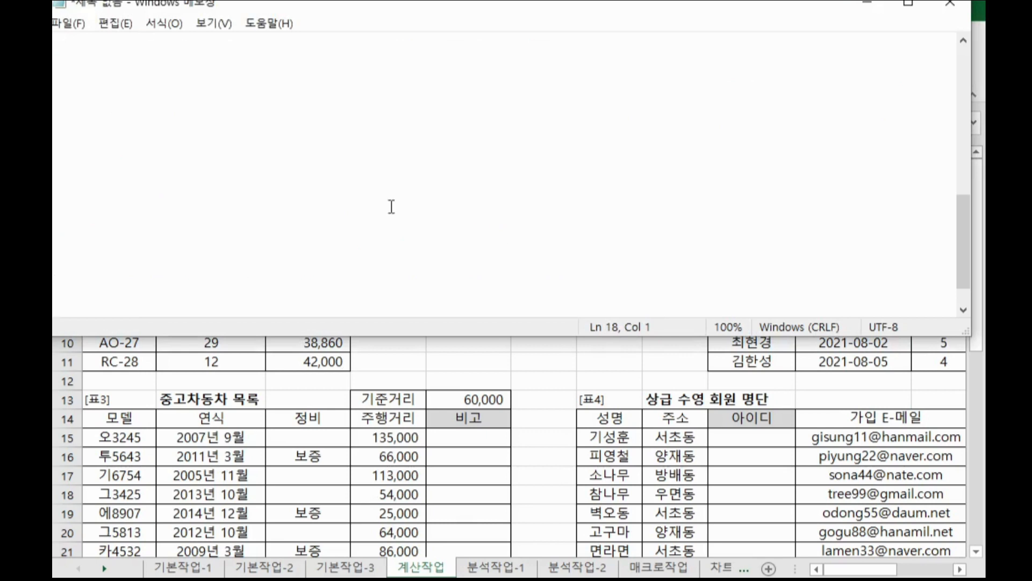
pyautogui.click(108, 55)
pyautogui.hotkey('ctrl', 'v')
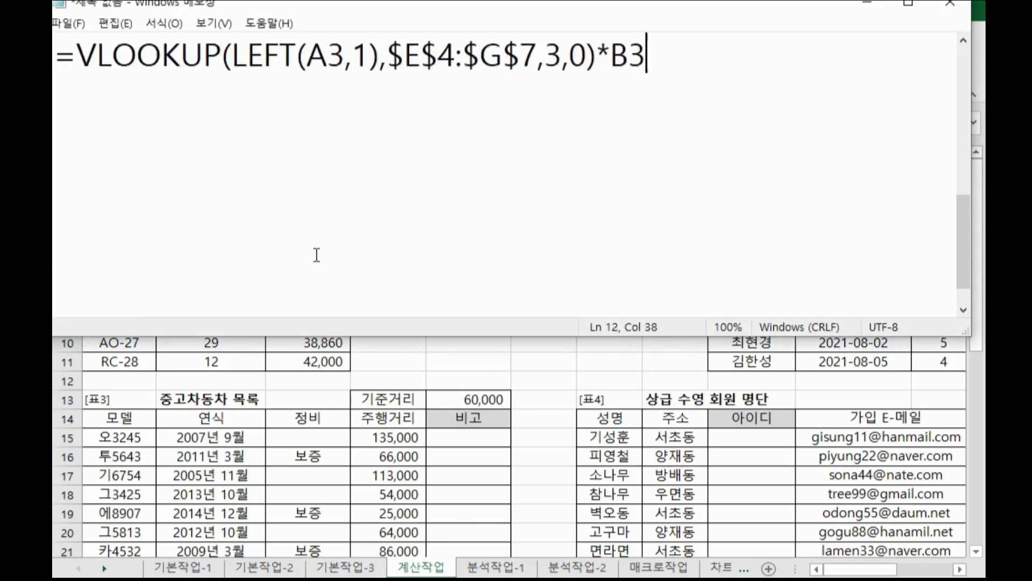
# Return to the spreadsheet and examine the 여름 휴가 일정표 table with its start dates, day counts and 회사출근일 column.
pyautogui.click(676, 202)
pyautogui.hotkey('alt', 'Tab')
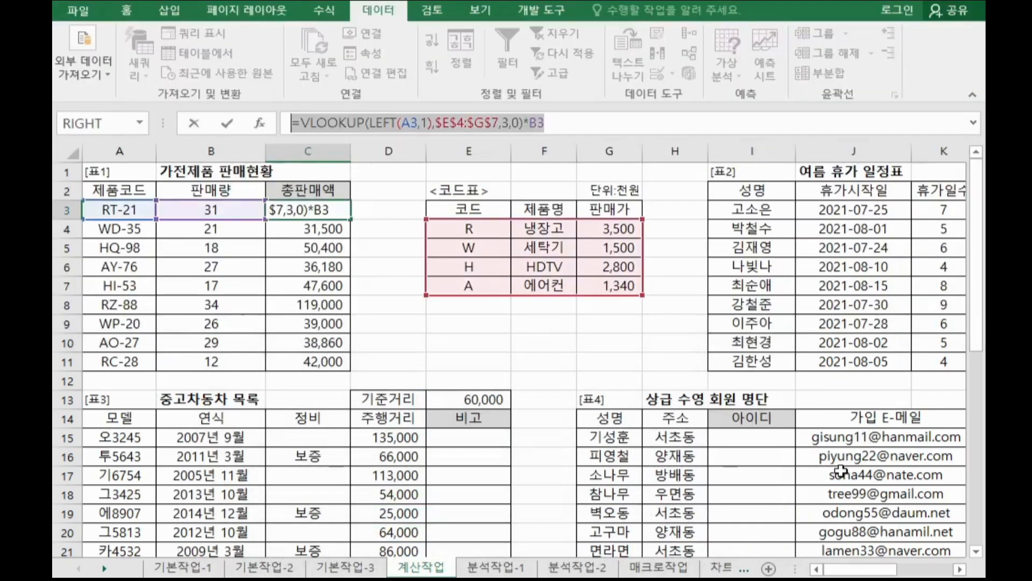
pyautogui.hscroll(5, 841, 472)
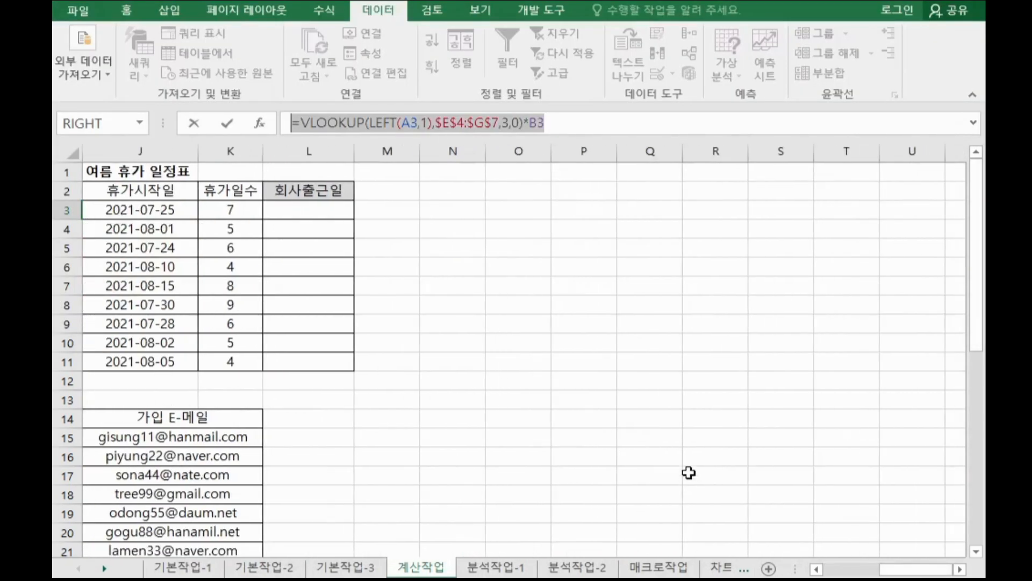
pyautogui.press('Escape')
pyautogui.click(823, 211)
pyautogui.click(695, 210)
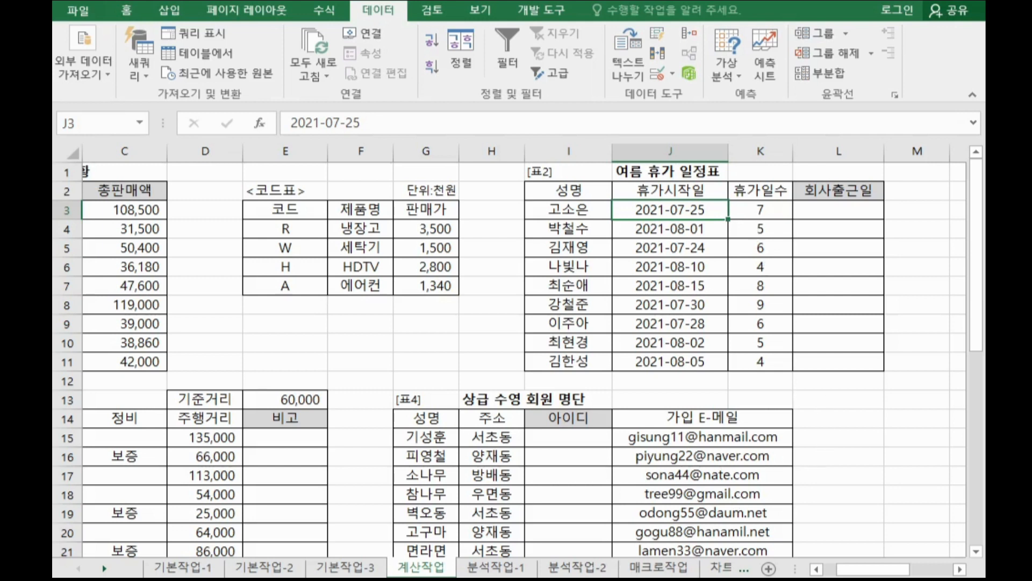
# Switch to Notepad and write a note: "edate : 날짜에서 월 경과한 후의 날짜를 구함" with example =edate(2023-6-12,3) => 2023-9-12.
pyautogui.click(530, 580)
pyautogui.click(204, 125)
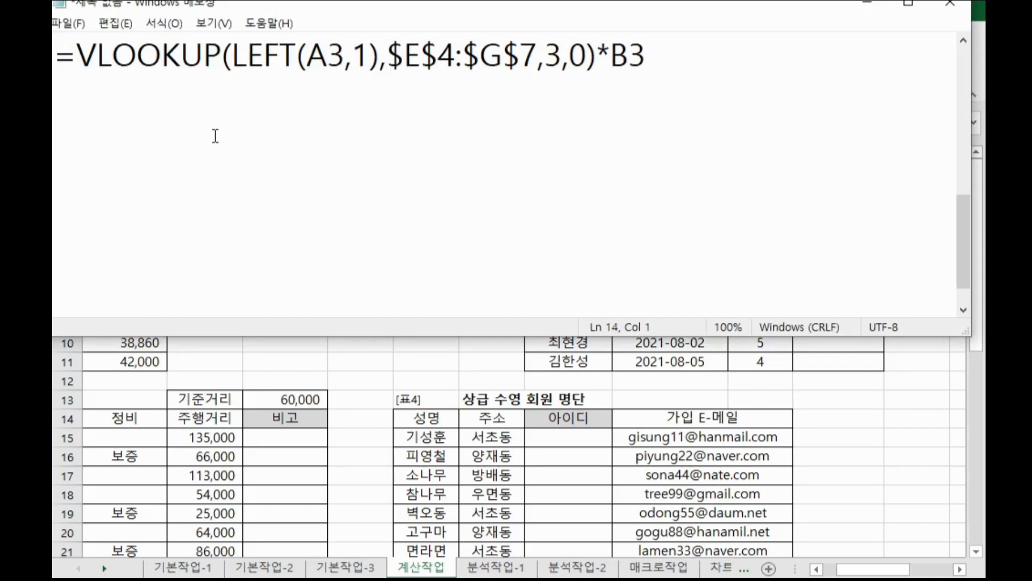
pyautogui.write('edate ')
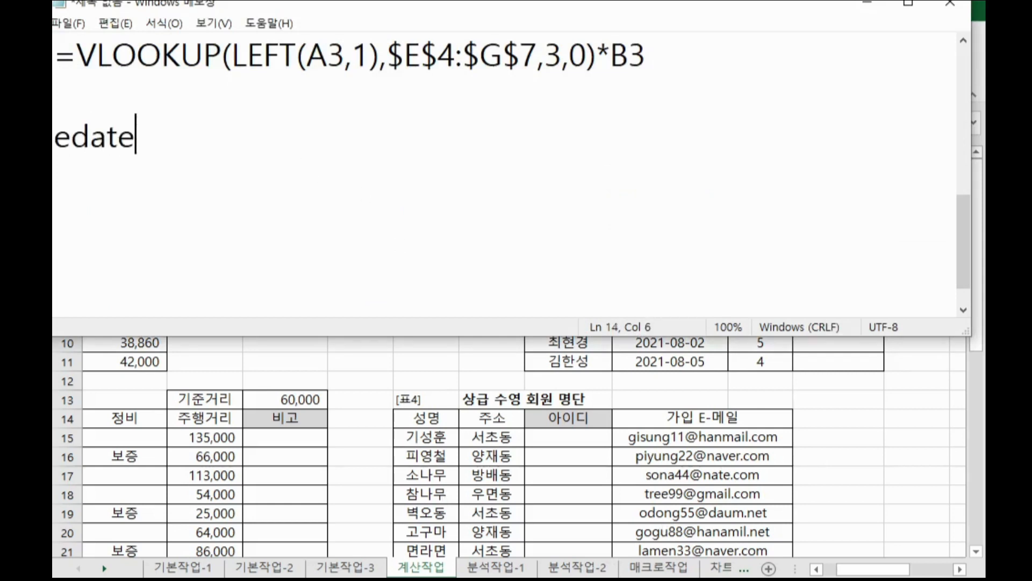
pyautogui.write(': 날')
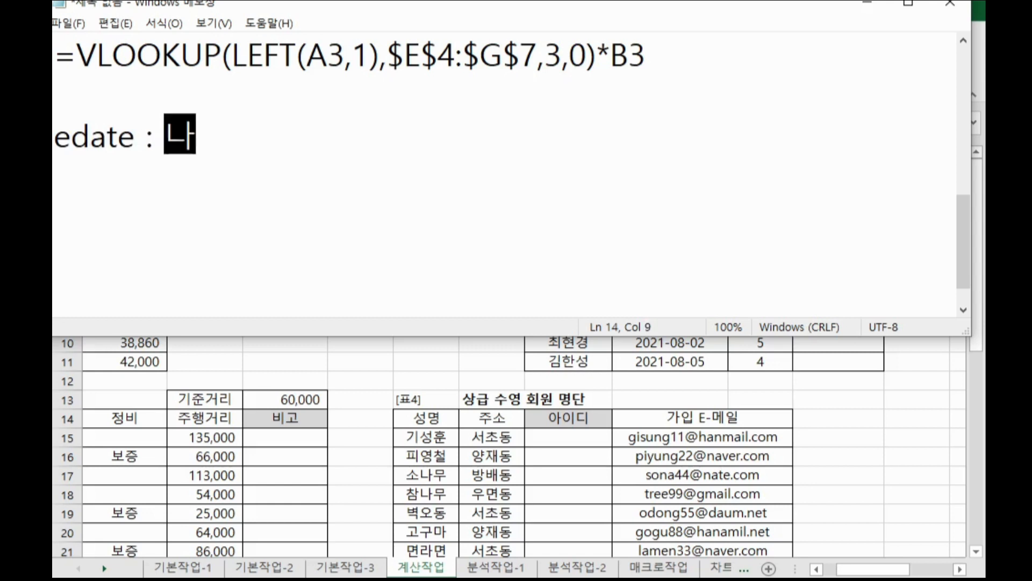
pyautogui.write('찌ㅏ')
pyautogui.press('BackSpace')
pyautogui.press('BackSpace')
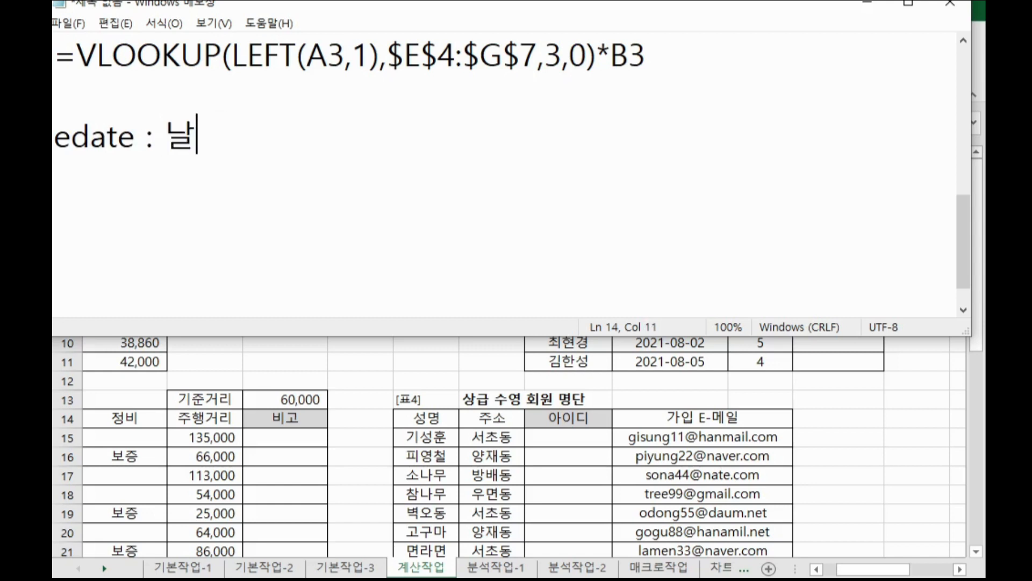
pyautogui.write('ㅉㅏ에서 겨')
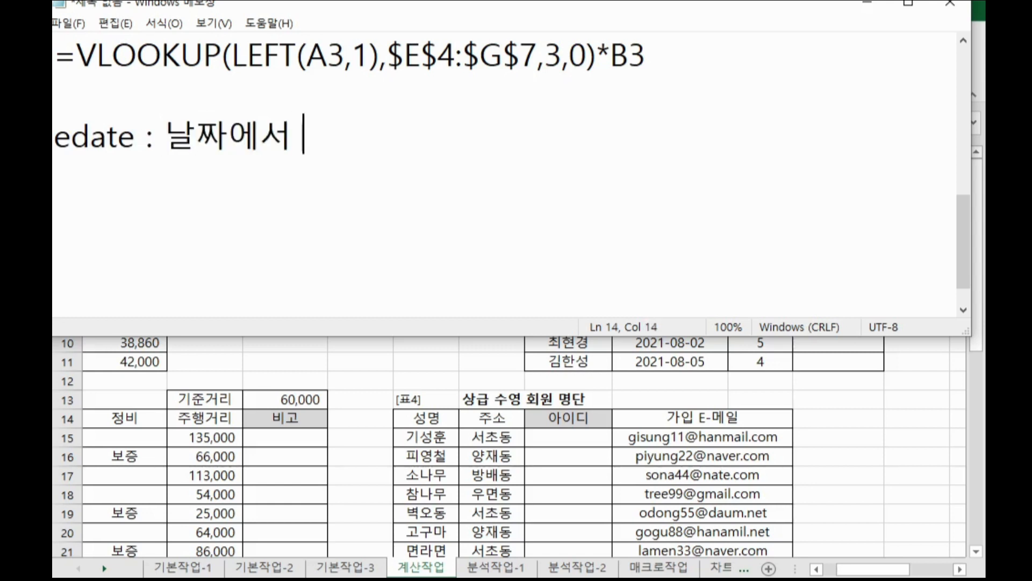
pyautogui.press('BackSpace')
pyautogui.press('BackSpace')
pyautogui.write('월 ')
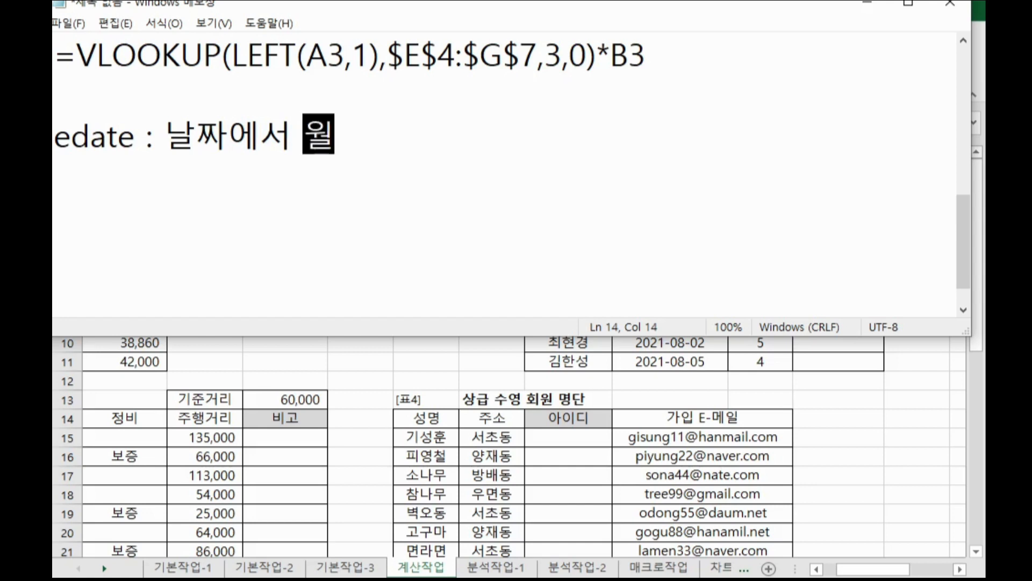
pyautogui.write('경과')
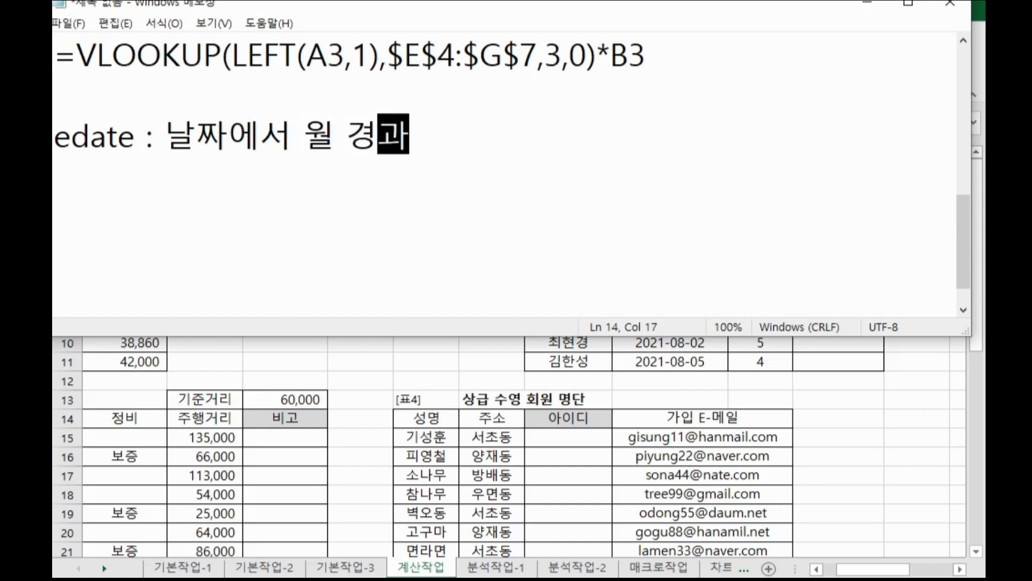
pyautogui.write('한 후')
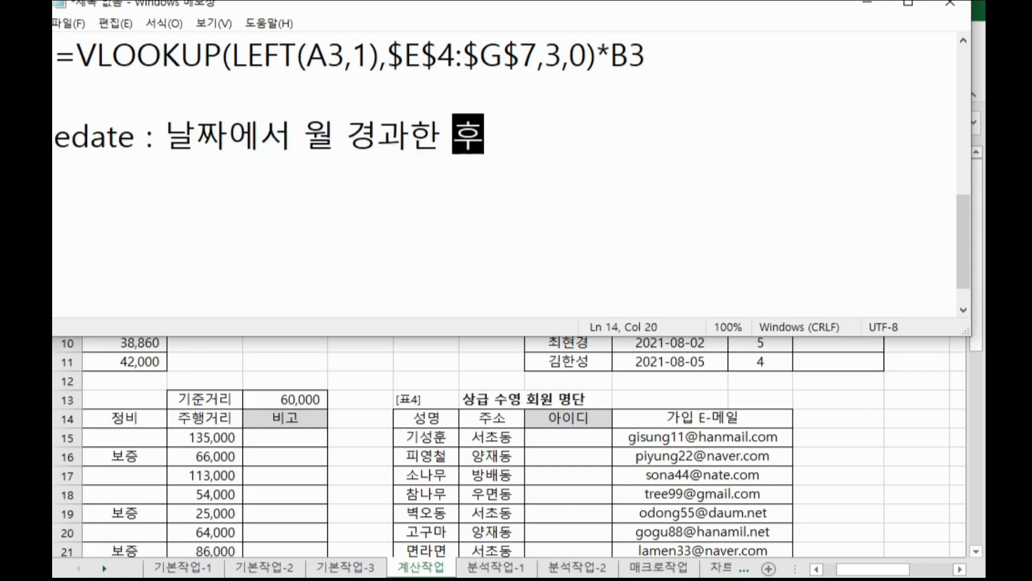
pyautogui.write('의 날짜를 구')
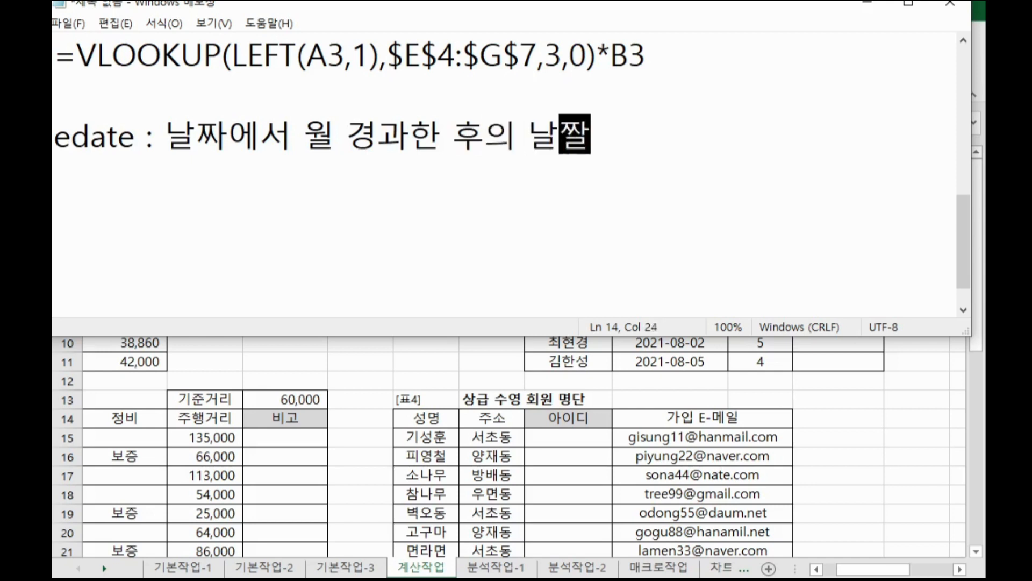
pyautogui.write('함')
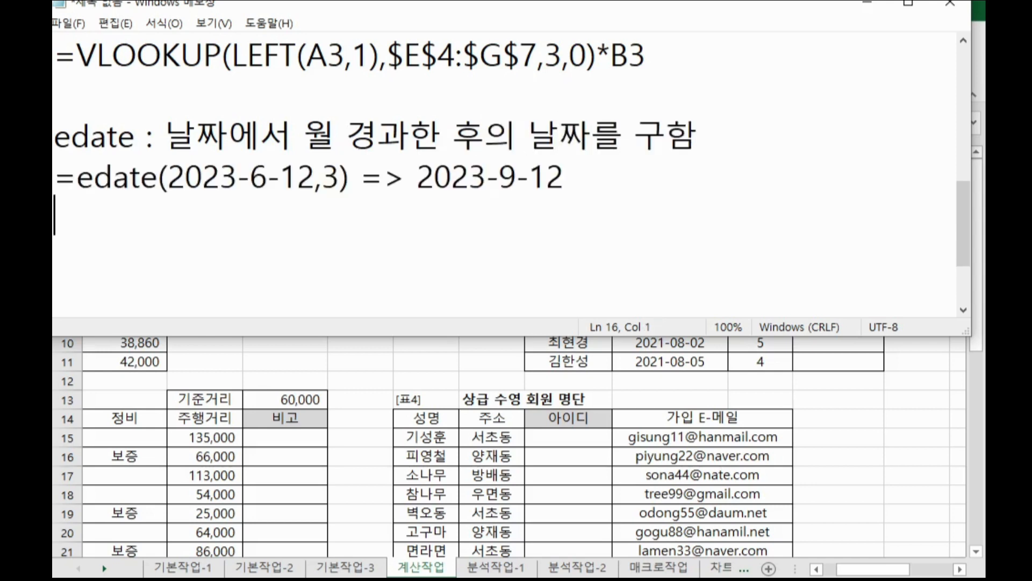
pyautogui.write('s')
pyautogui.press('BackSpace')
pyautogui.press('Hangul')
pyautogui.write('ㅇㅁ')
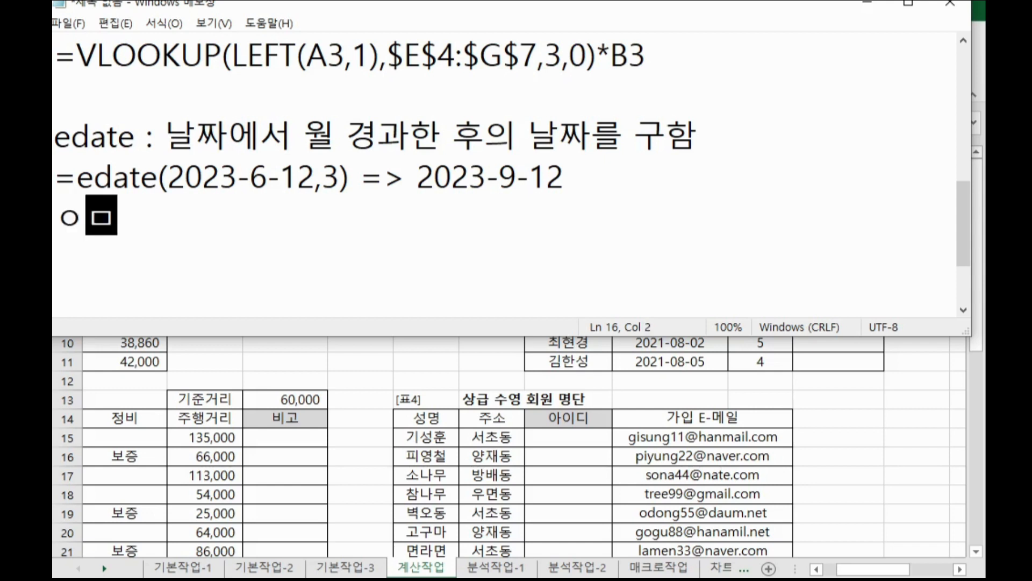
pyautogui.press('BackSpace')
pyautogui.press('BackSpace')
pyautogui.press('Return')
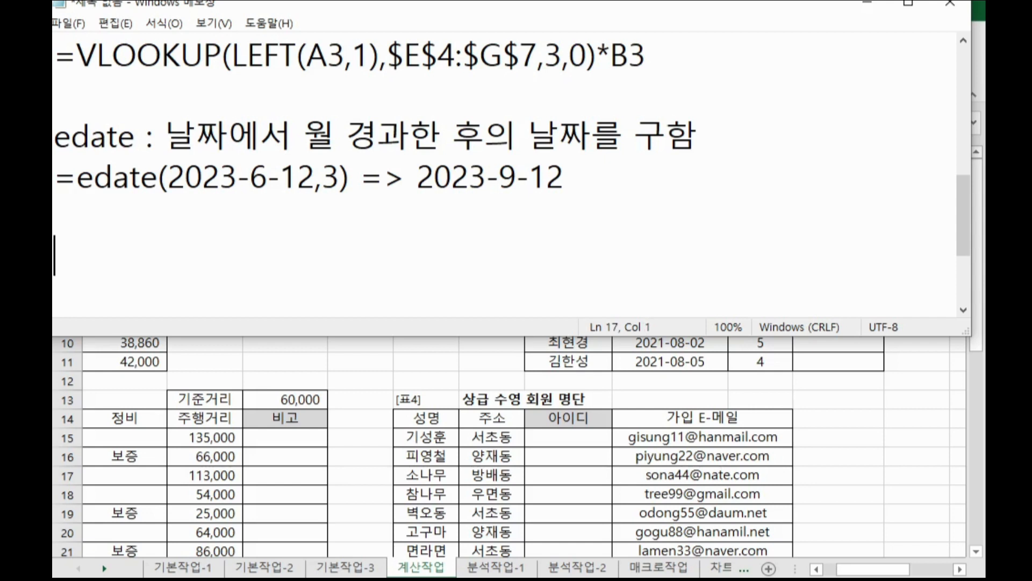
# Add a Notepad note line "days360 : 둘 날짜의 차이를 구함" below the edate notes.
pyautogui.write('days')
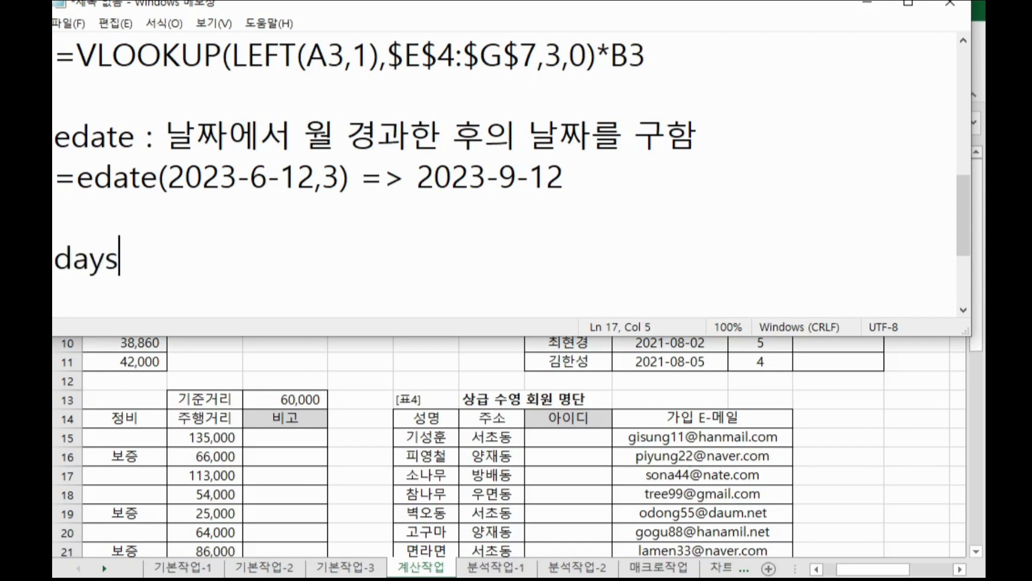
pyautogui.write('360 ')
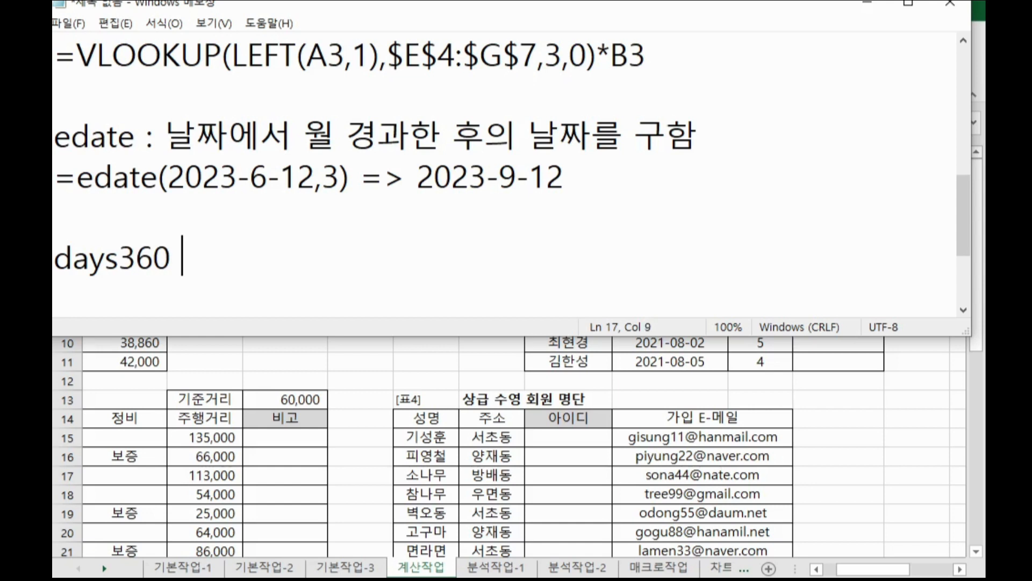
pyautogui.write(': 둘 날')
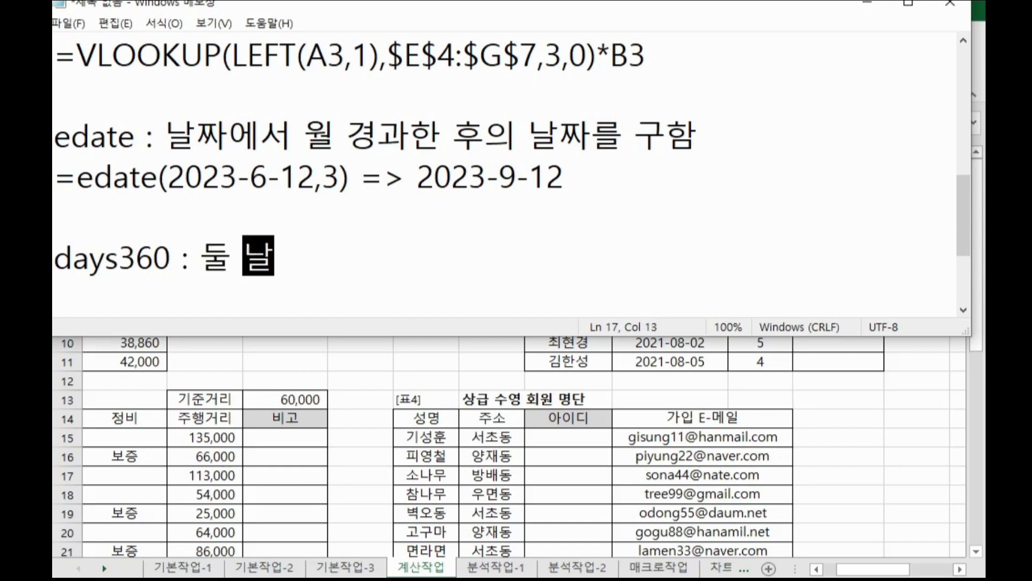
pyautogui.write('짜의 차이를 구')
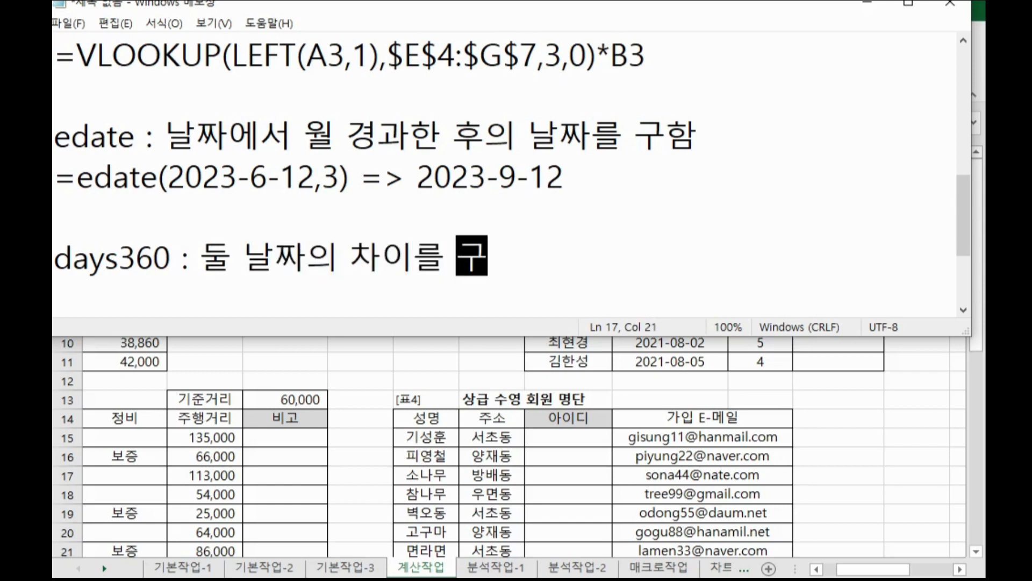
pyautogui.write('함')
pyautogui.press('Return')
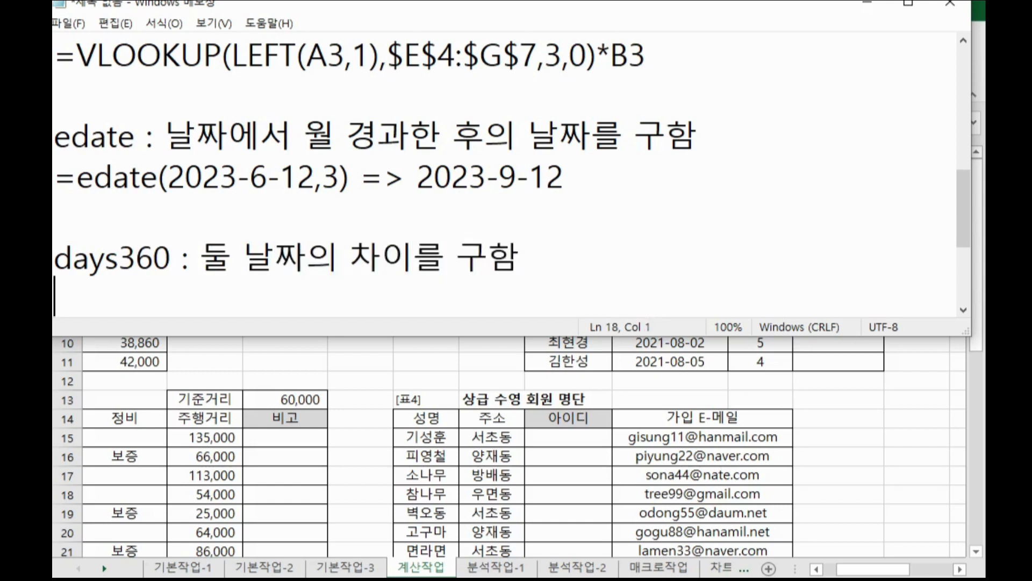
pyautogui.press('Return')
pyautogui.press('Return')
pyautogui.press('BackSpace')
pyautogui.press('BackSpace')
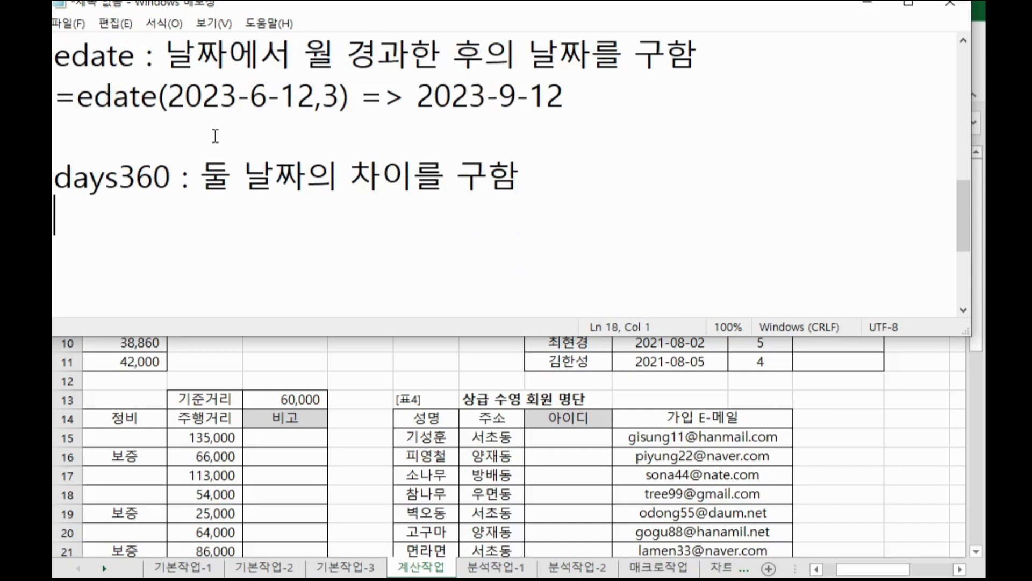
# Add the explanation line "1년을 360일로 계산, 1달을 30일 계산함" under the days360 note.
pyautogui.write('1년을 ')
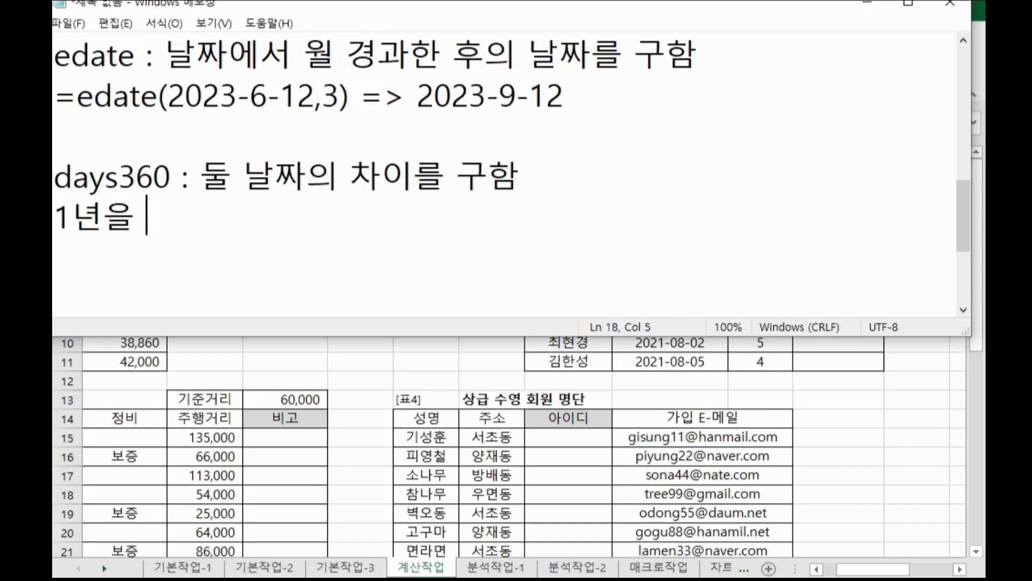
pyautogui.write('360')
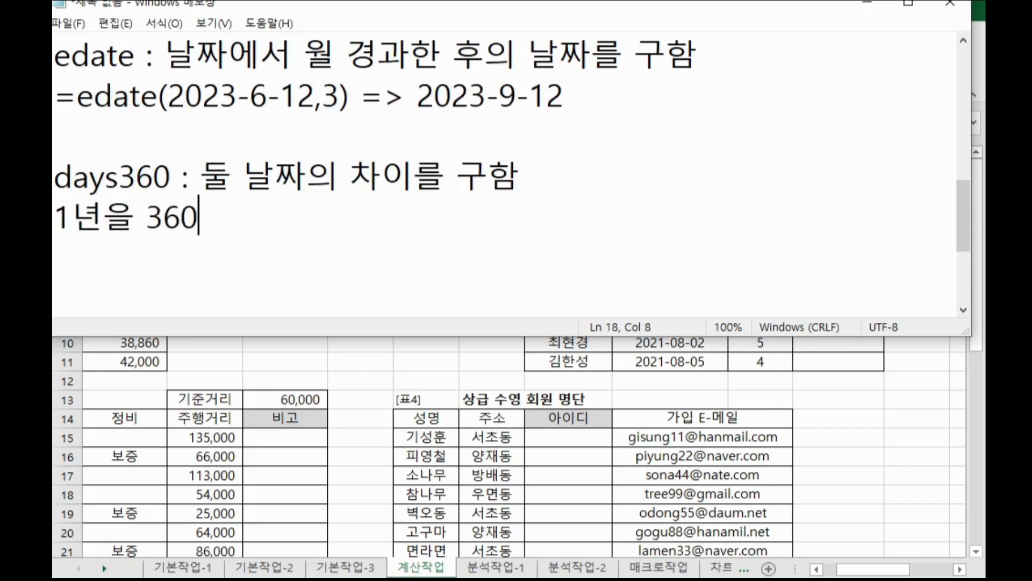
pyautogui.write('일로 계사')
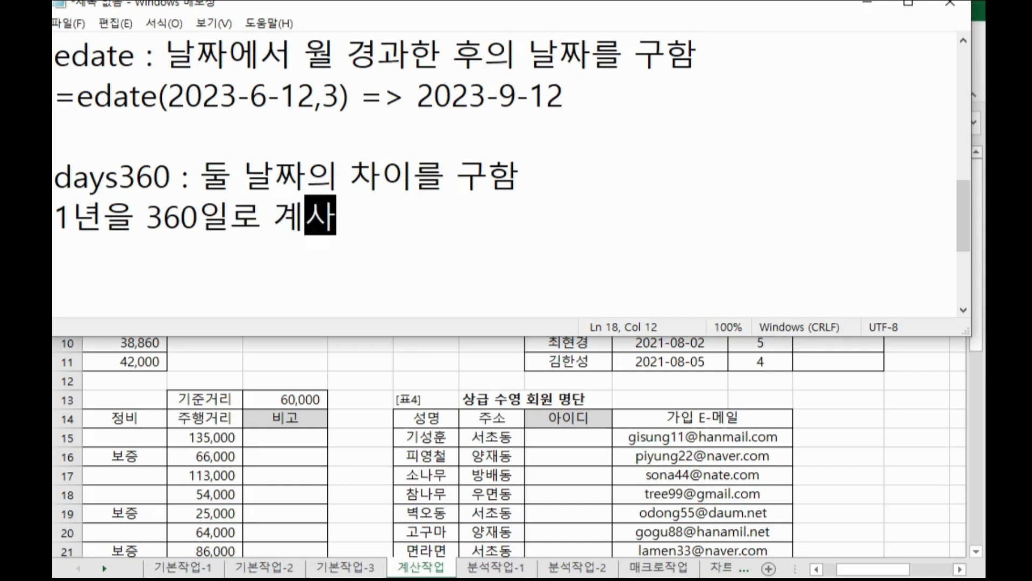
pyautogui.write('ㄴ, 1')
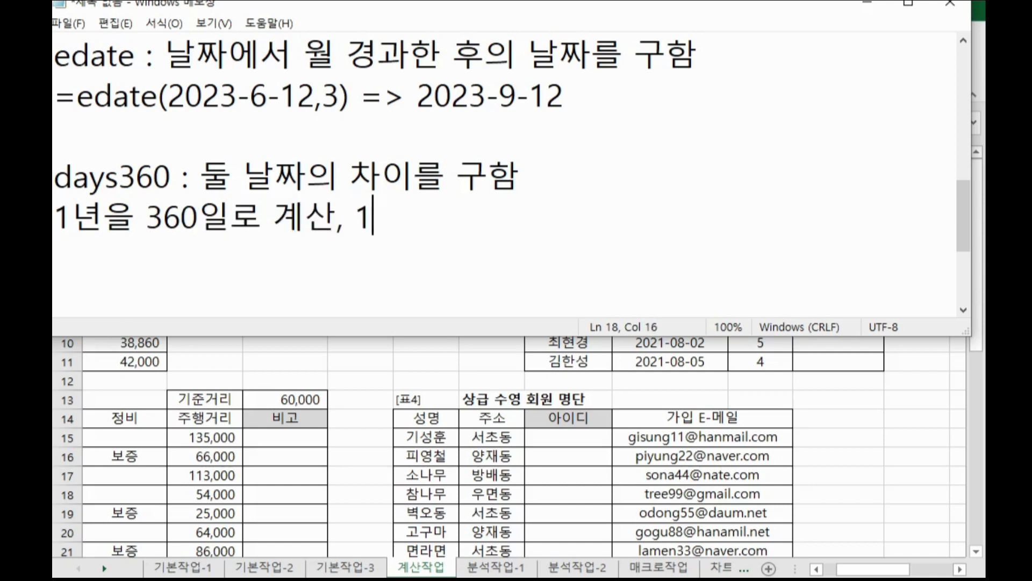
pyautogui.write('달을 3')
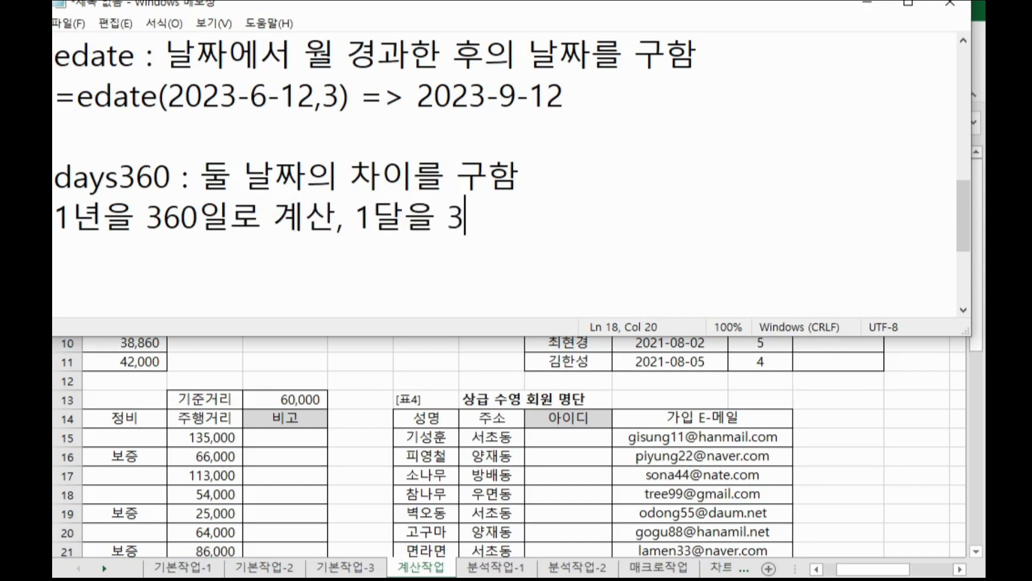
pyautogui.write('0일 계산하')
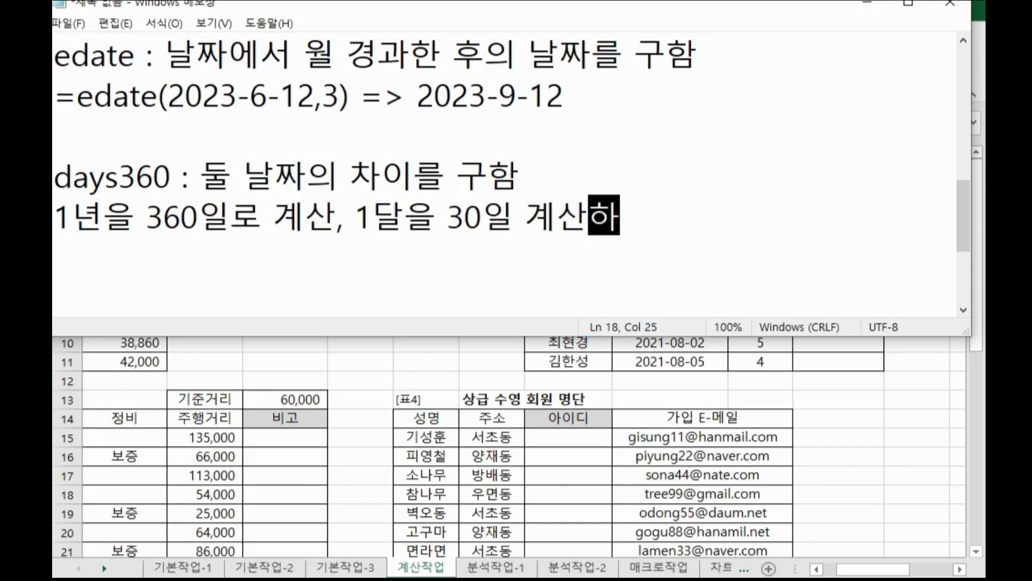
pyautogui.write('ㅁ')
pyautogui.press('Return')
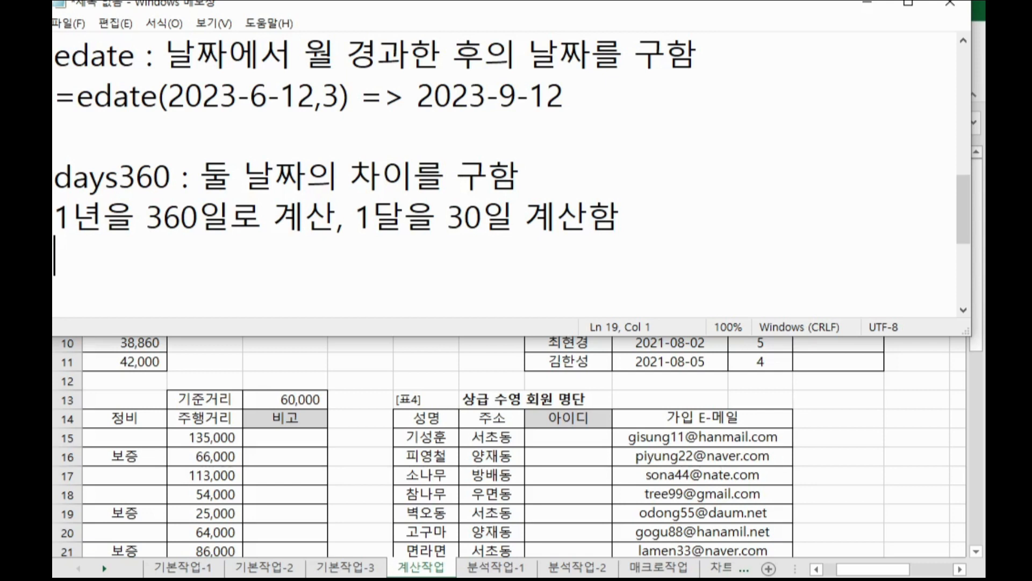
pyautogui.press('Return')
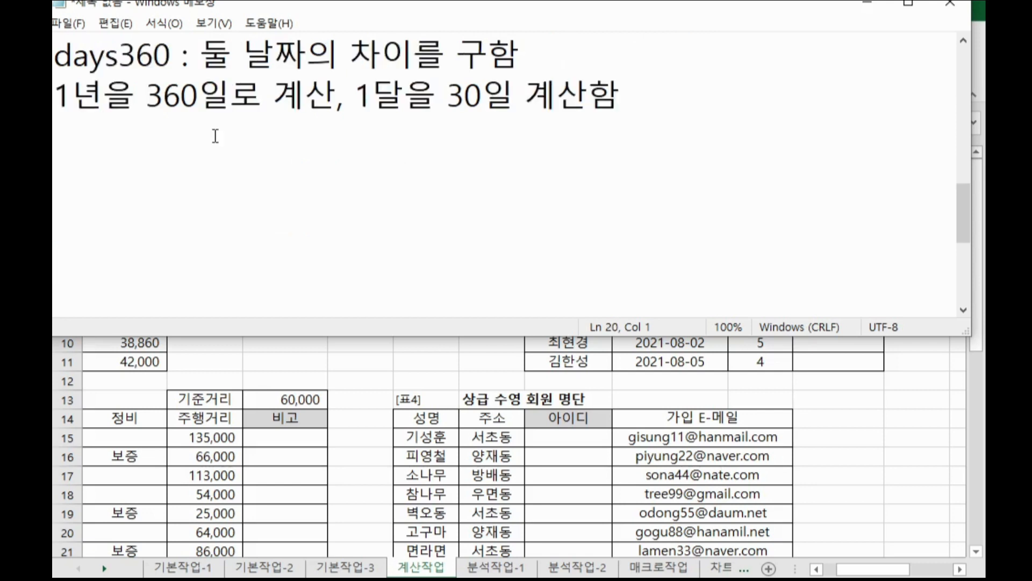
# Write a new note "workday : 시작일 부터 경과한 후 날짜를 가져옴" below the days360 notes.
pyautogui.write('workday')
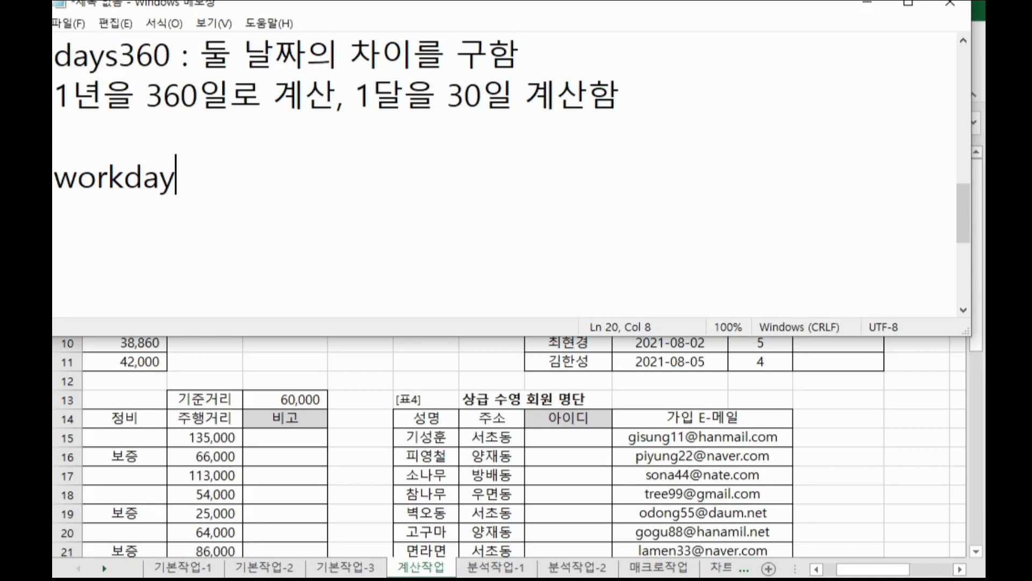
pyautogui.write('람')
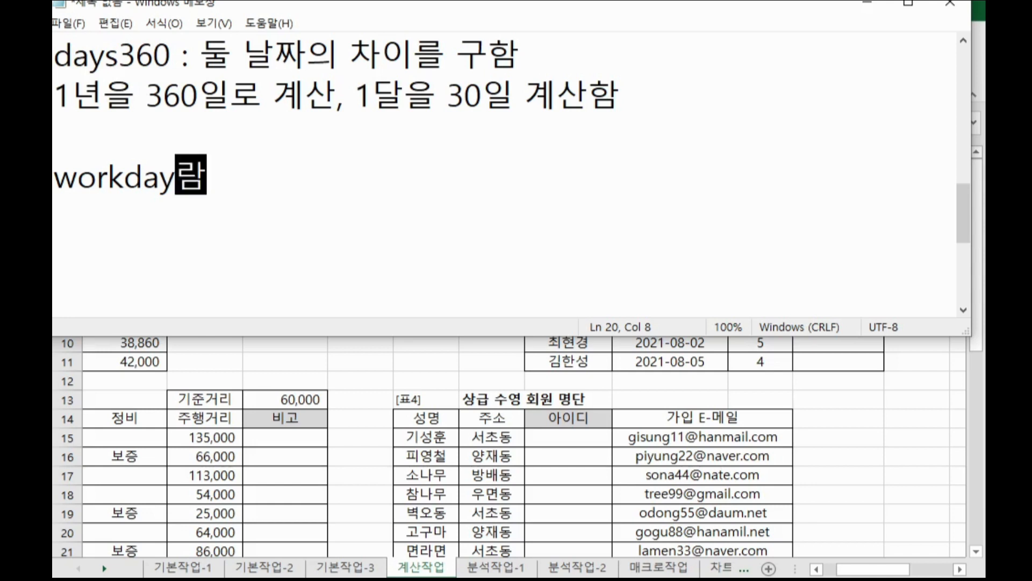
pyautogui.press('BackSpace')
pyautogui.press('BackSpace')
pyautogui.press('BackSpace')
pyautogui.write('함수')
pyautogui.press('Return')
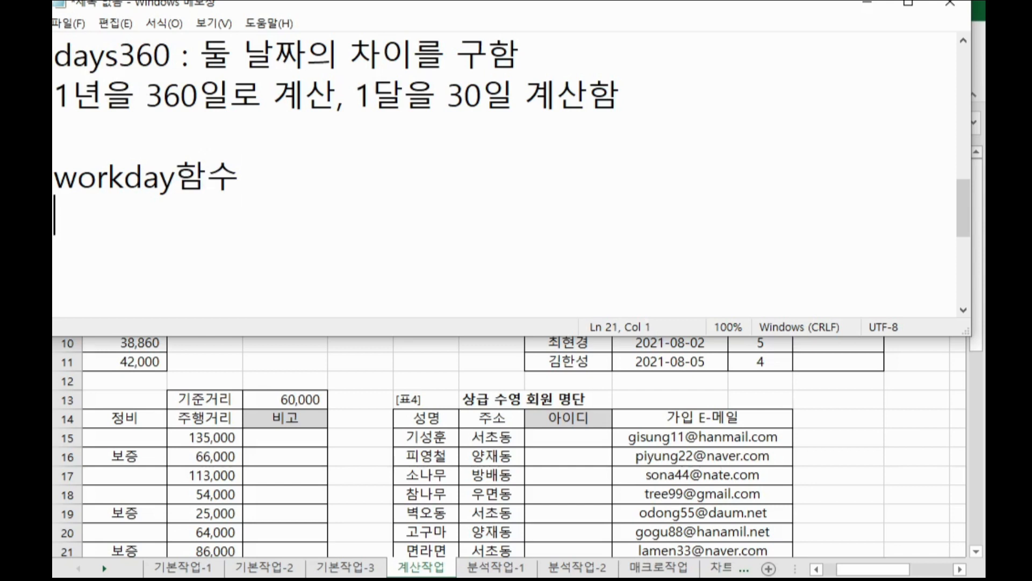
pyautogui.press('BackSpace')
pyautogui.press('BackSpace')
pyautogui.press('BackSpace')
pyautogui.press('BackSpace')
pyautogui.write(': 시작일 ')
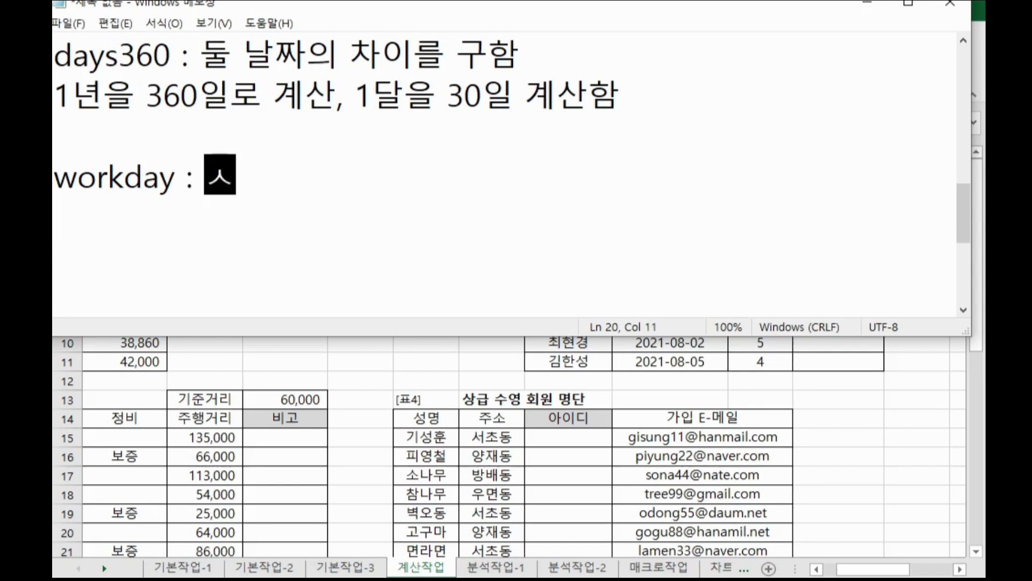
pyautogui.write('부터 경')
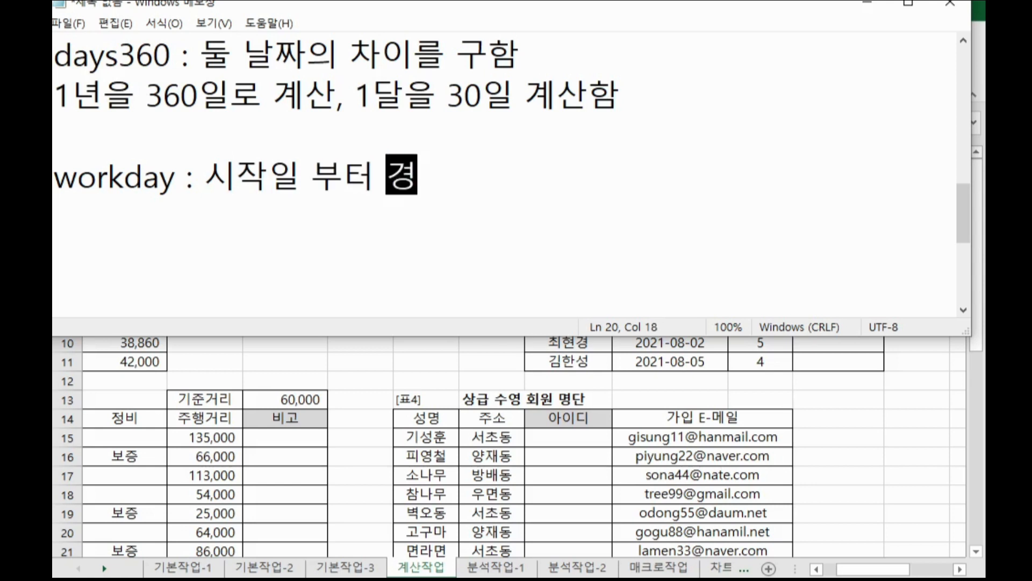
pyautogui.write('과하ㄴ ')
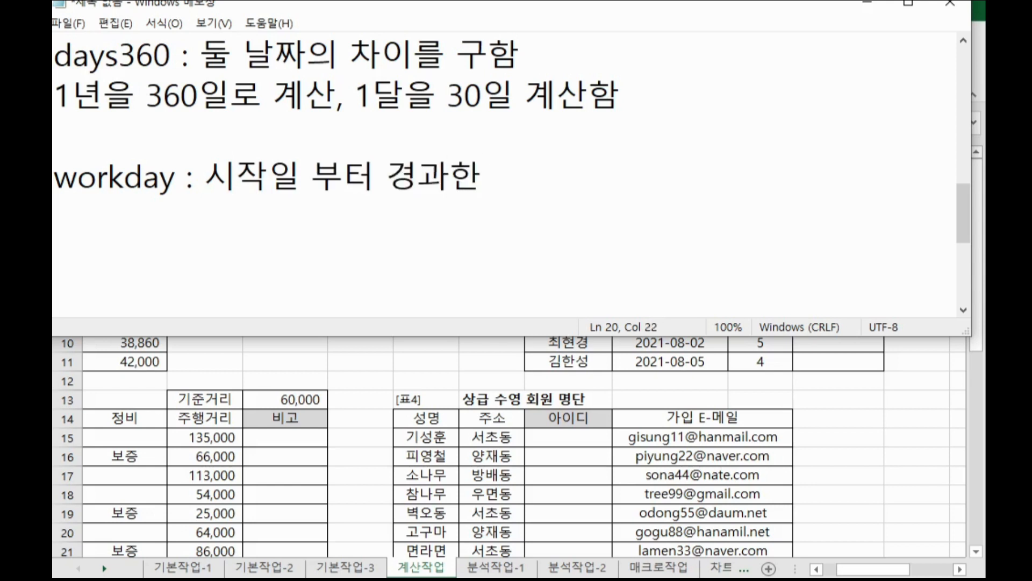
pyautogui.write('후 날')
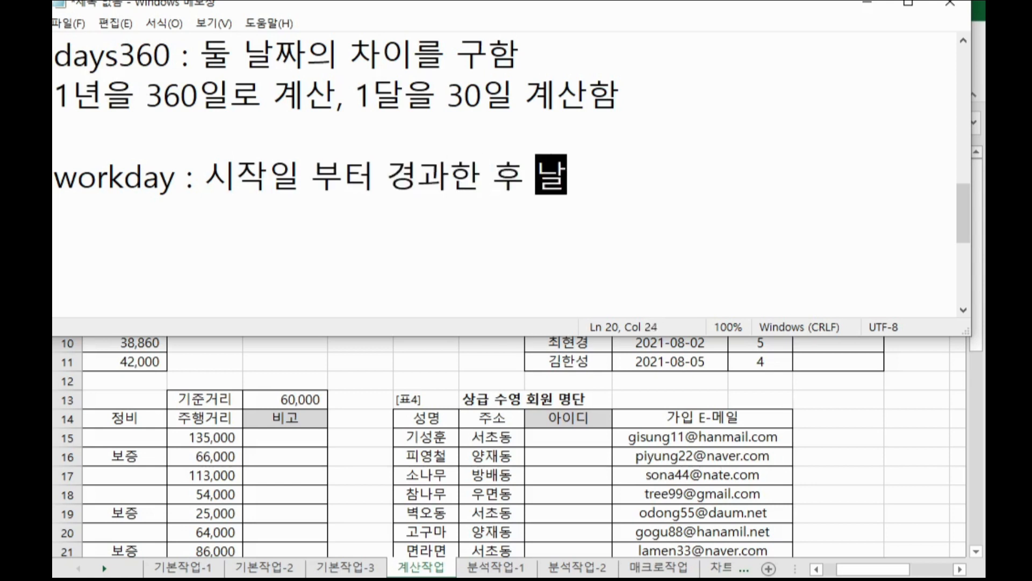
pyautogui.write('짜를 가자')
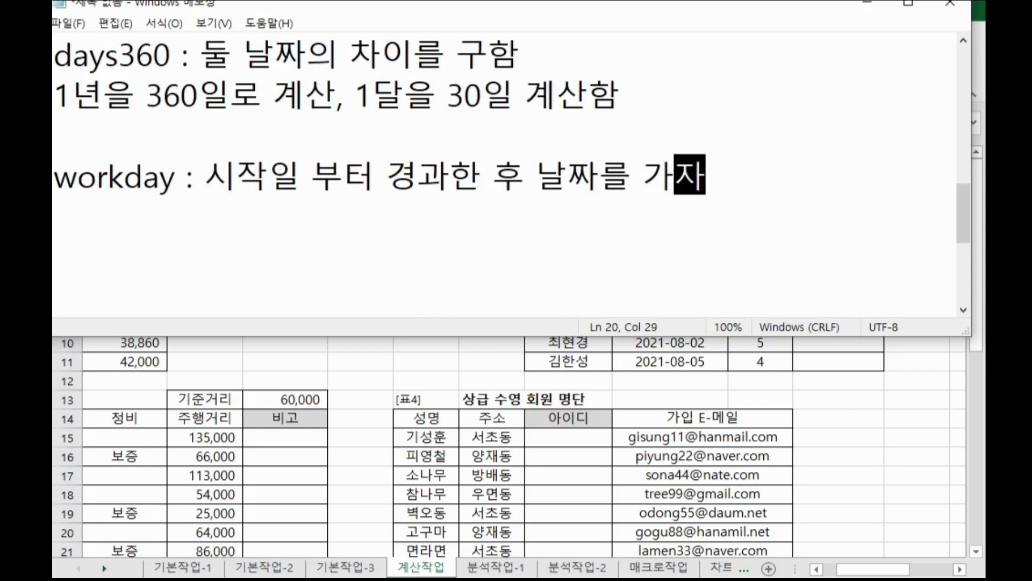
pyautogui.press('BackSpace')
pyautogui.write('져옴')
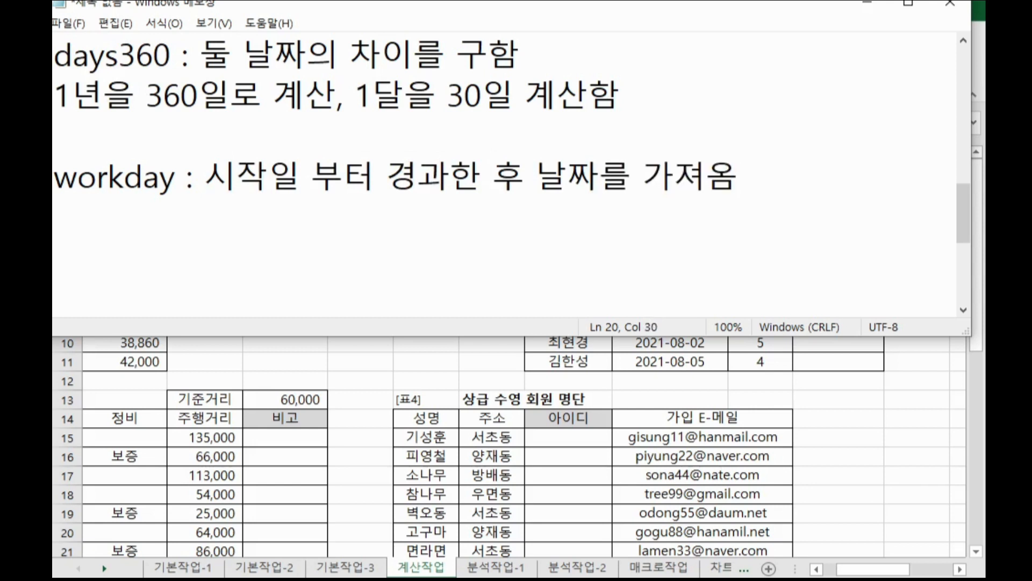
pyautogui.write(')ㅈ')
# Append "(주말을 빼고 계산 함)" to the workday note and start a new line.
pyautogui.press('BackSpace')
pyautogui.press('BackSpace')
pyautogui.write('(주말을 ')
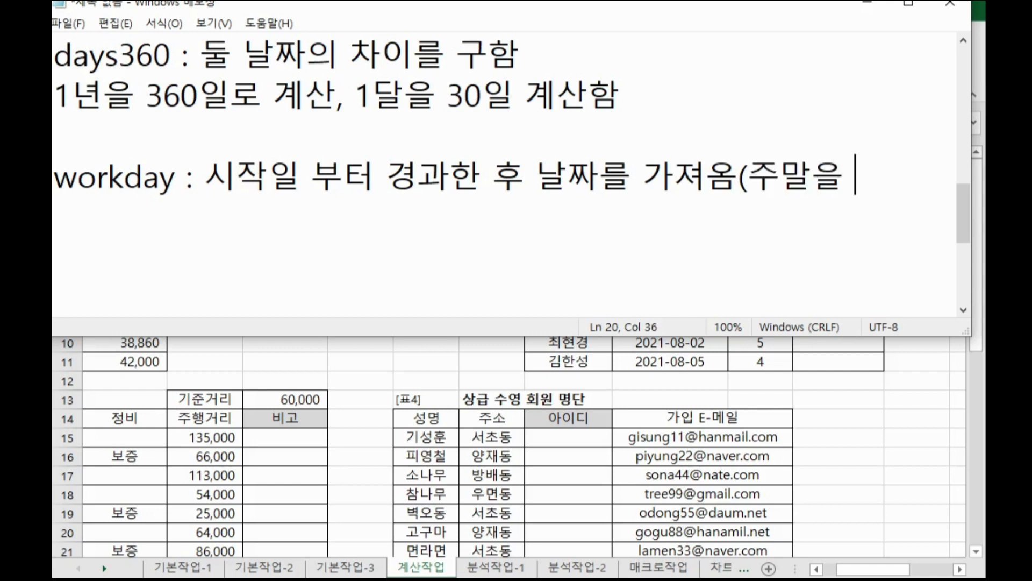
pyautogui.write('빽고 계산')
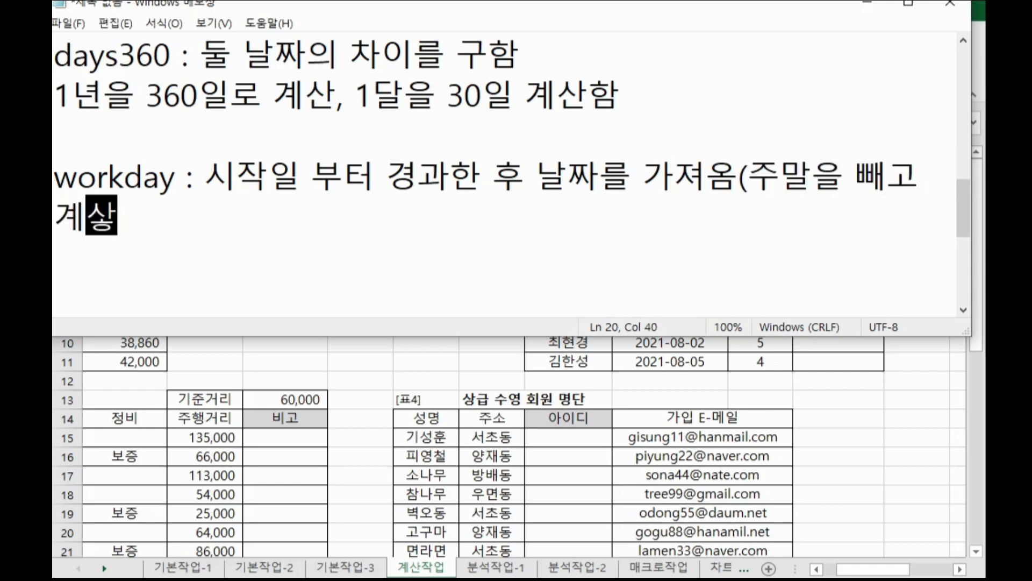
pyautogui.write(' 함_')
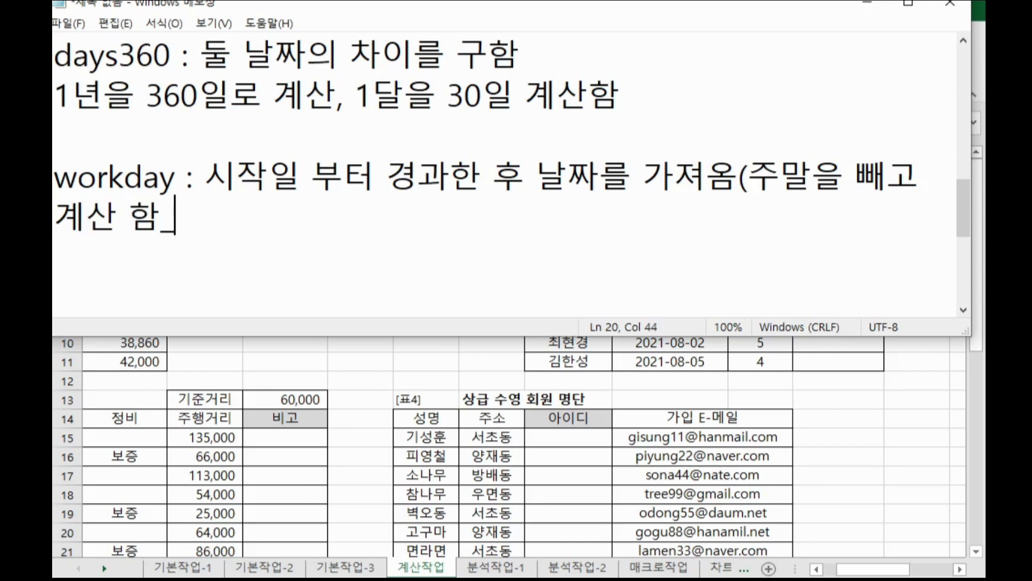
pyautogui.press('Return')
pyautogui.press('BackSpace')
pyautogui.press('BackSpace')
pyautogui.write(')')
pyautogui.press('Return')
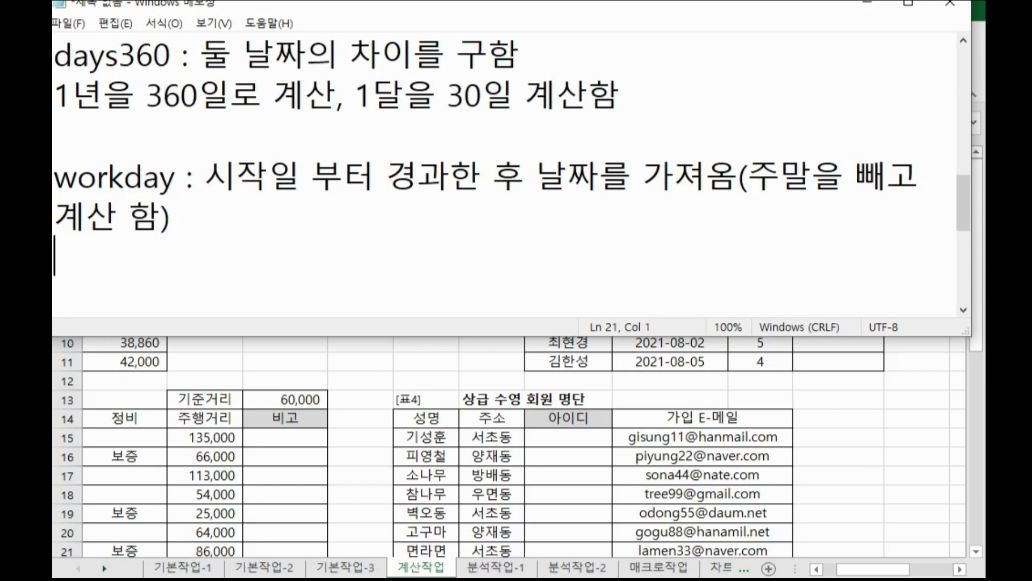
# Write the syntax example "=workday(시작일,경과일자,휴일)" under the workday note, correcting a mistyped character.
pyautogui.write('=workd')
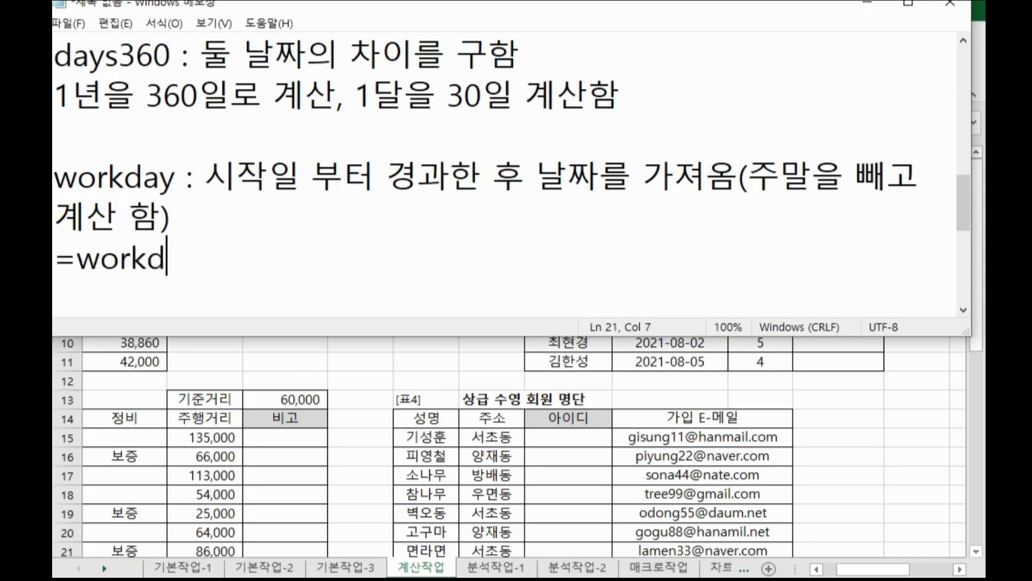
pyautogui.write('ay(시작ㅇ')
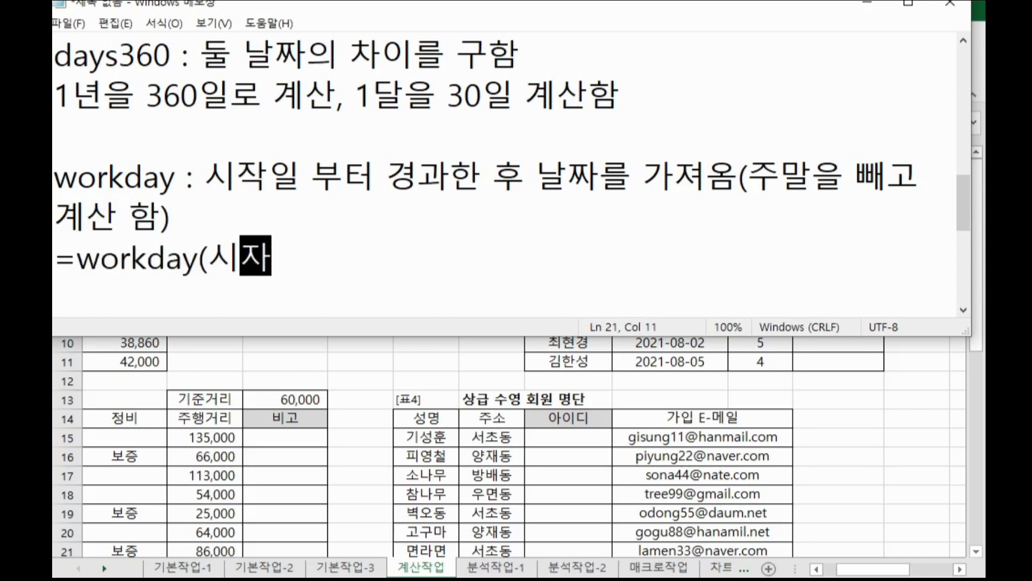
pyautogui.write('일,경과')
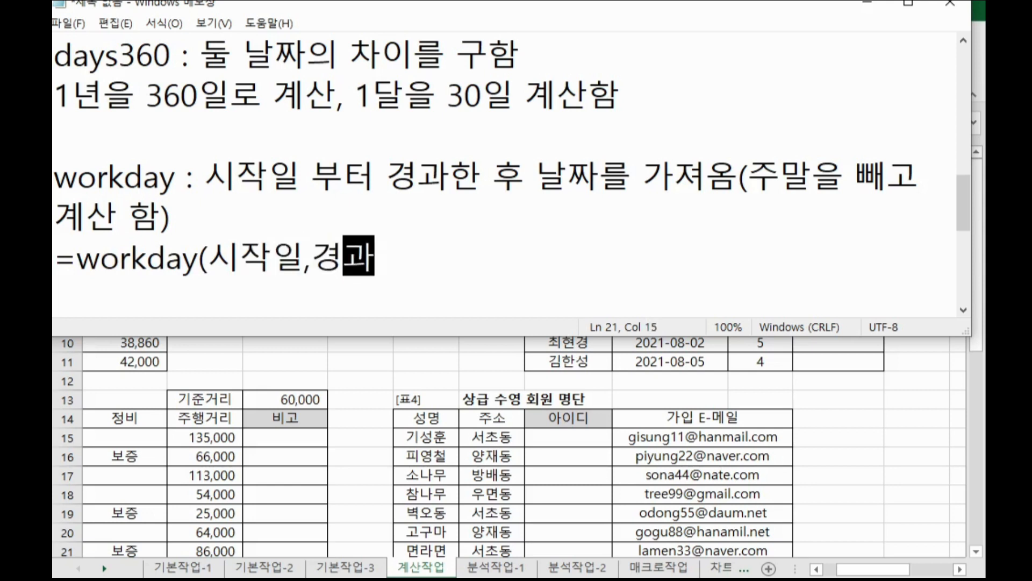
pyautogui.write('일자,')
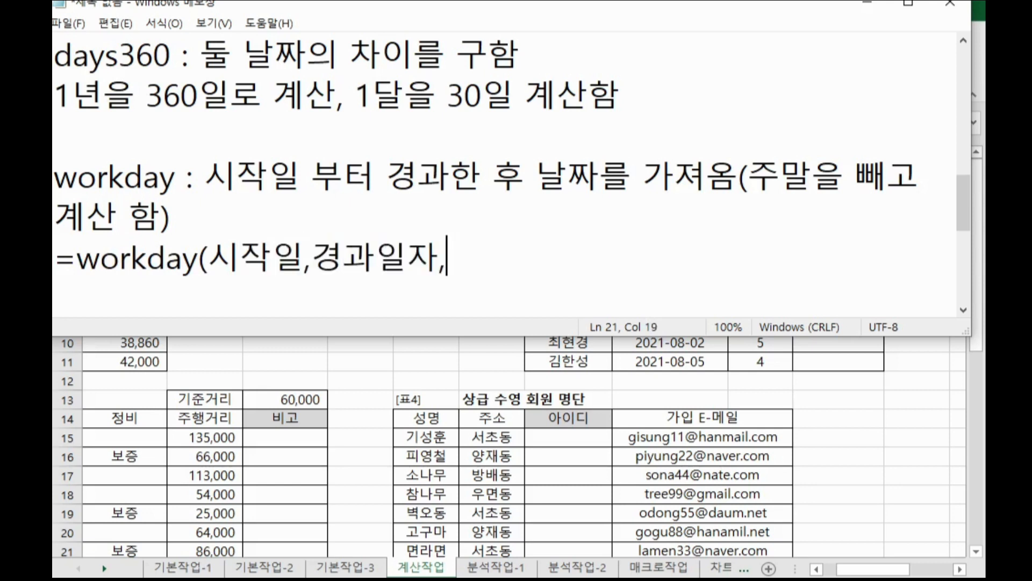
pyautogui.write('휴일)')
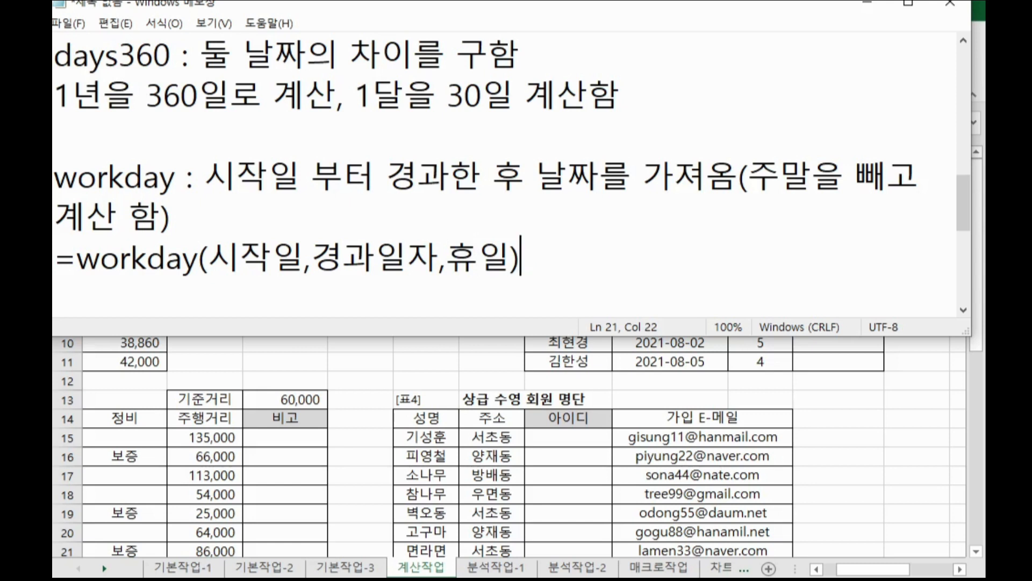
pyautogui.press('Left')
pyautogui.press('Left')
pyautogui.press('Left')
pyautogui.press('Left')
pyautogui.press('Left')
pyautogui.press('Left')
pyautogui.press('Delete')
pyautogui.write('일')
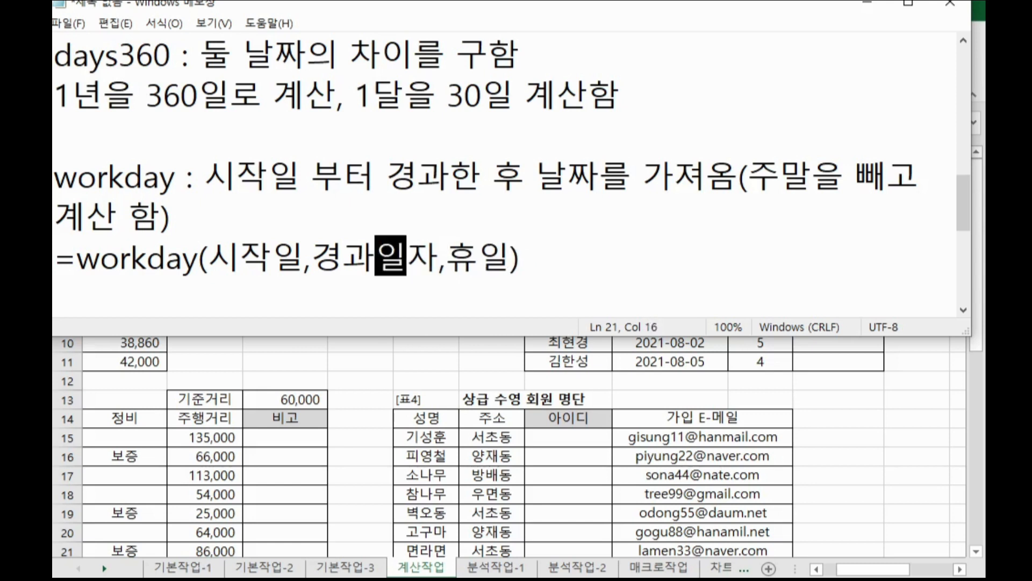
pyautogui.press('Right')
pyautogui.press('Right')
pyautogui.press('Right')
pyautogui.press('Right')
pyautogui.press('Right')
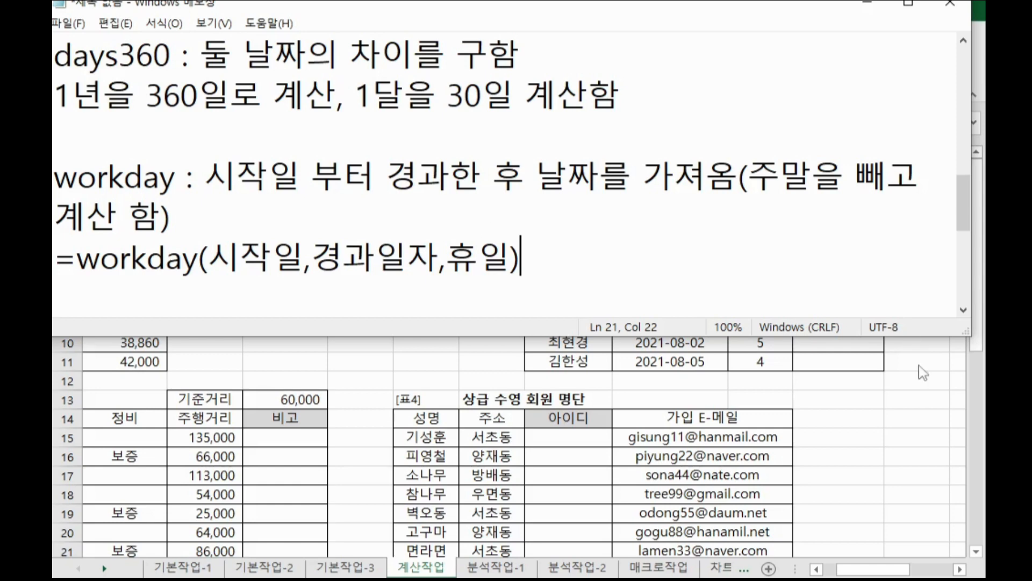
# Compute the first 회사출근일 with WORKDAY using 휴가시작일 J3 and 휴가일수 K3, then fill the formula down to L11.
pyautogui.hotkey('alt', 'Tab')
pyautogui.click(832, 216)
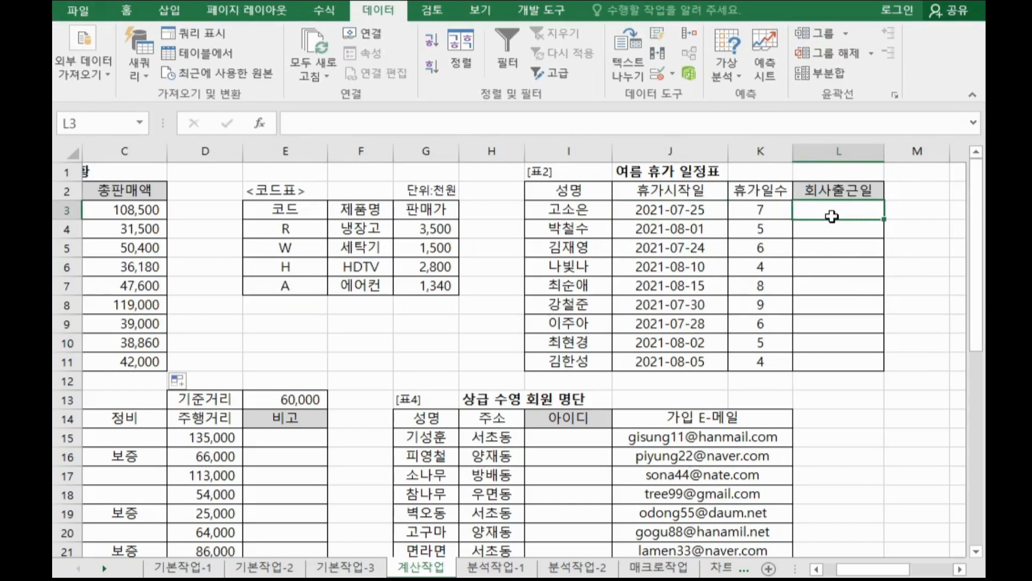
pyautogui.write('=w')
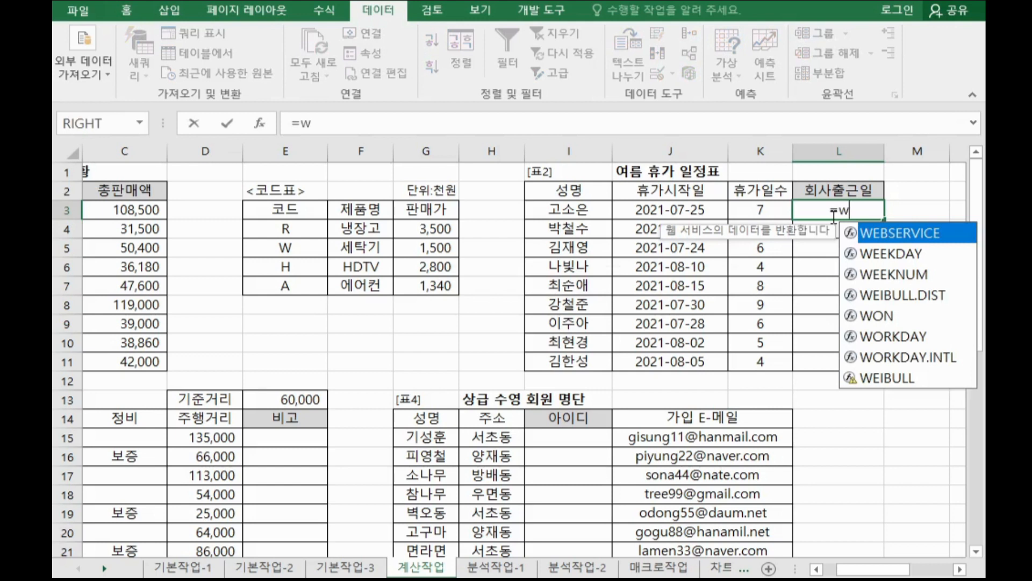
pyautogui.doubleClick(880, 337)
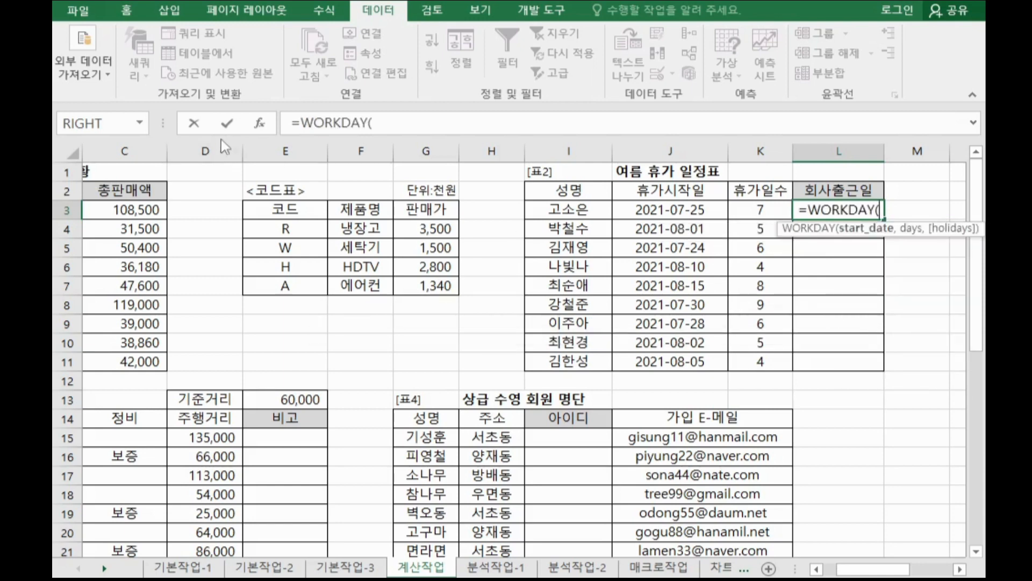
pyautogui.click(259, 125)
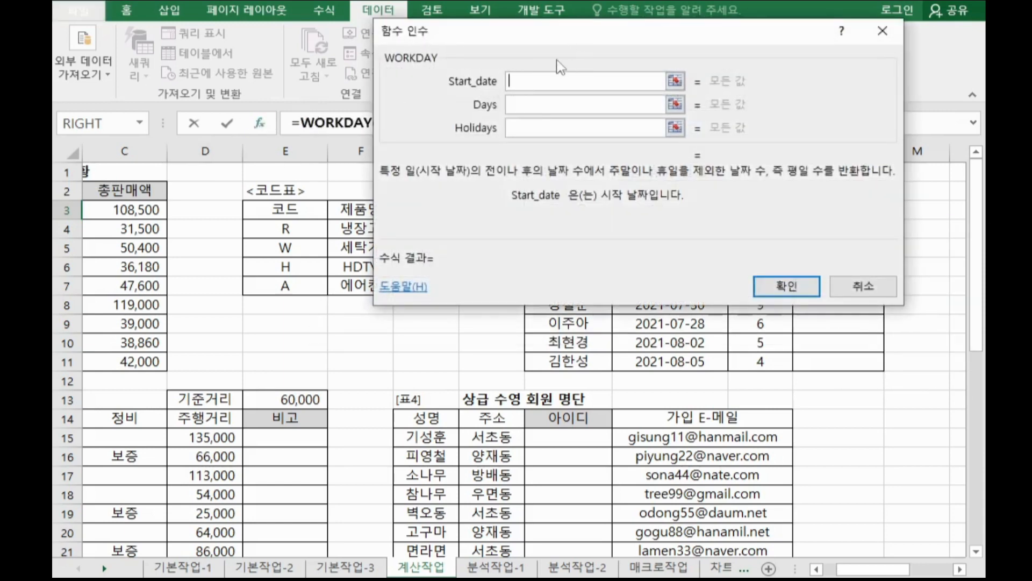
pyautogui.click(960, 569)
pyautogui.click(960, 568)
pyautogui.click(960, 569)
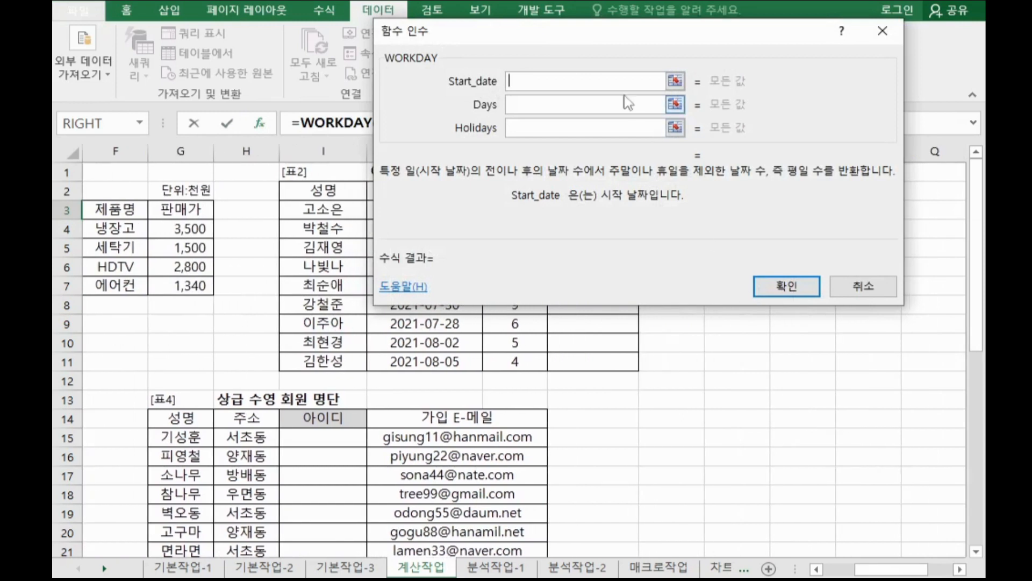
pyautogui.moveTo(567, 46); pyautogui.dragTo(724, 74)
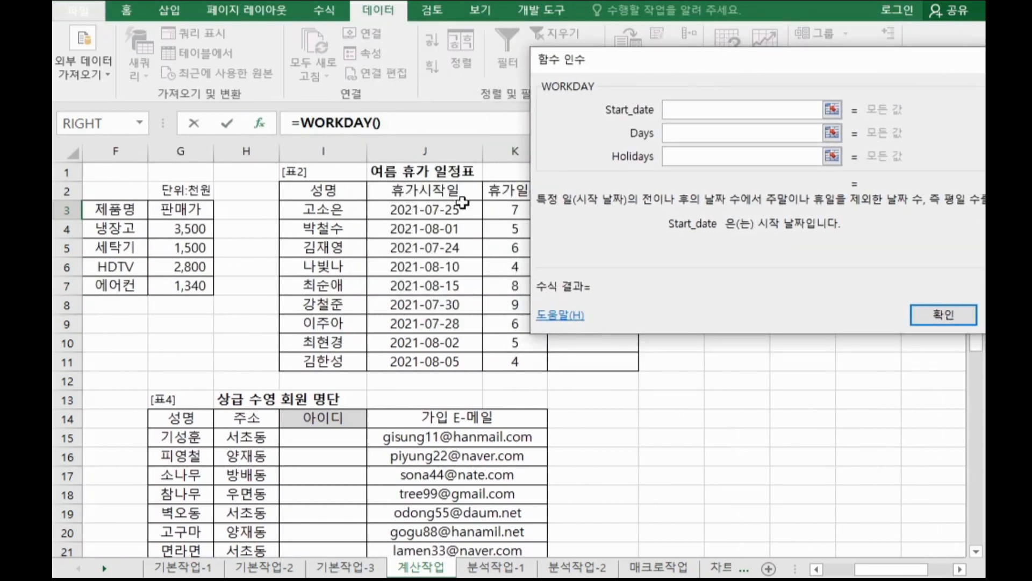
pyautogui.click(457, 205)
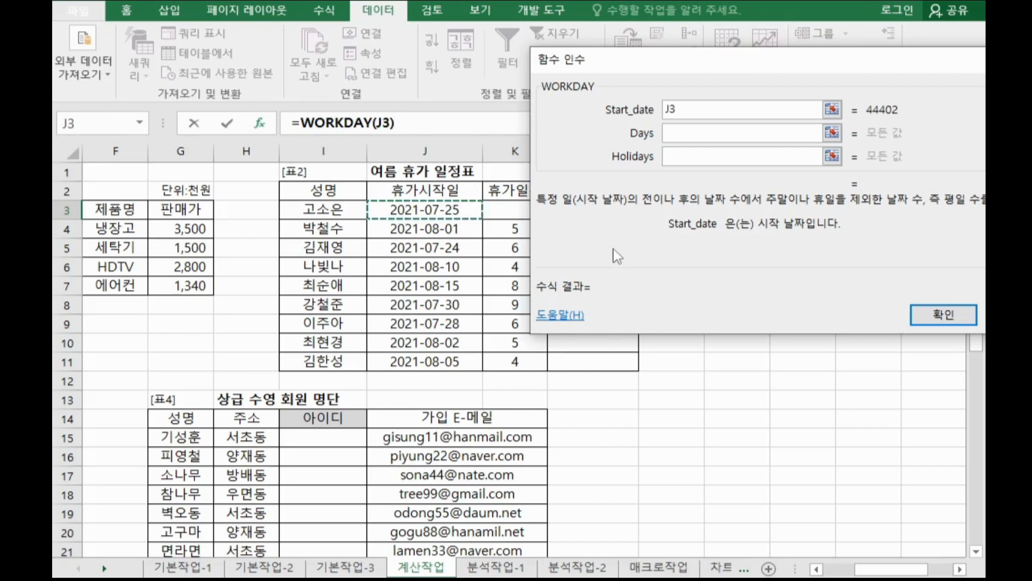
pyautogui.click(688, 134)
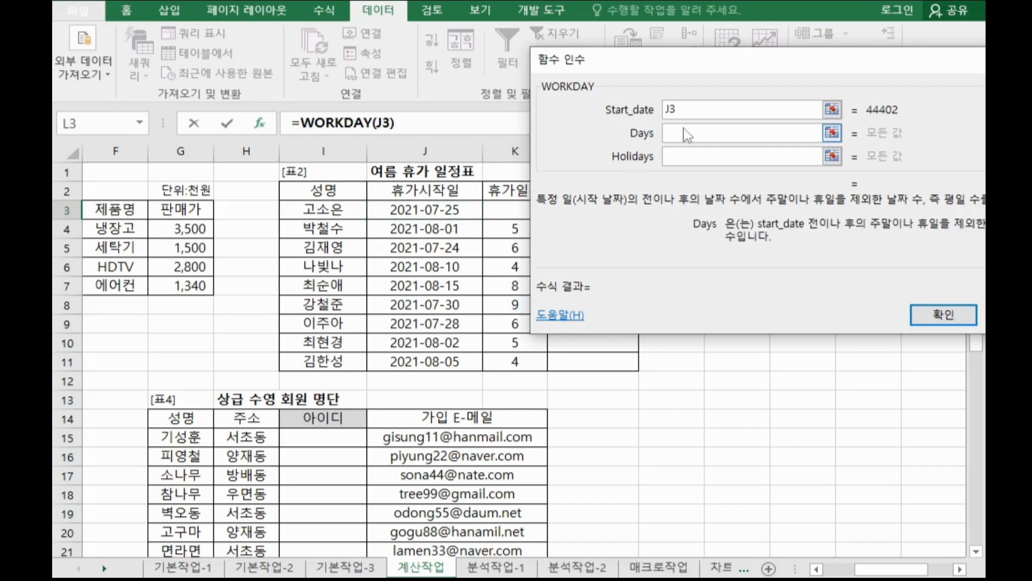
pyautogui.moveTo(682, 93); pyautogui.dragTo(729, 92)
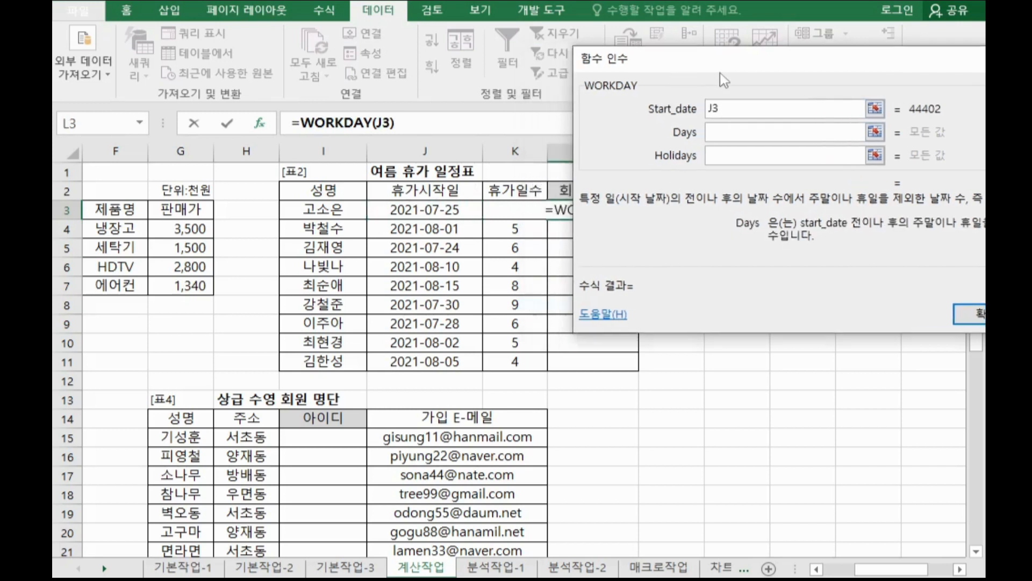
pyautogui.click(506, 211)
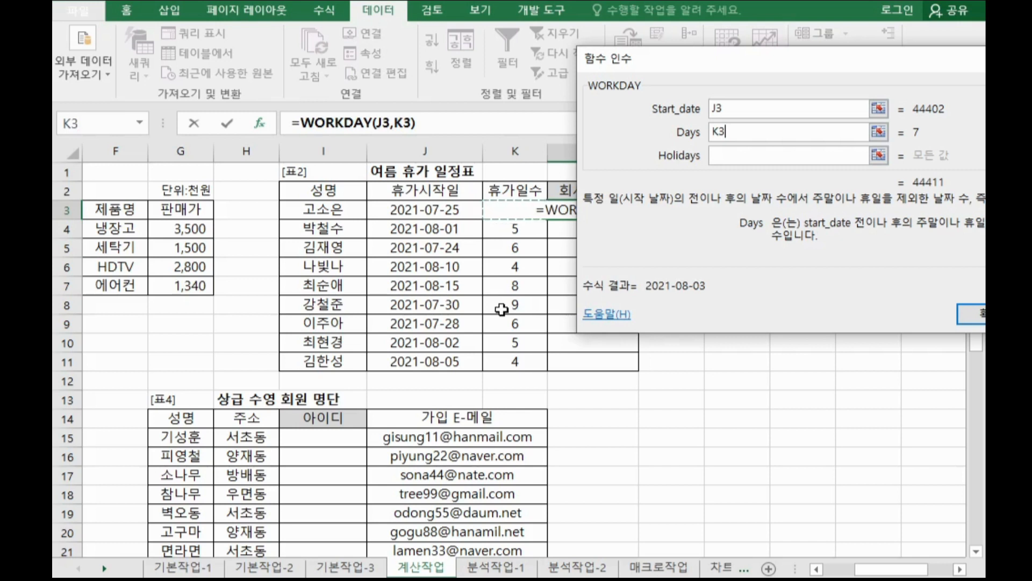
pyautogui.moveTo(772, 58); pyautogui.dragTo(632, 38)
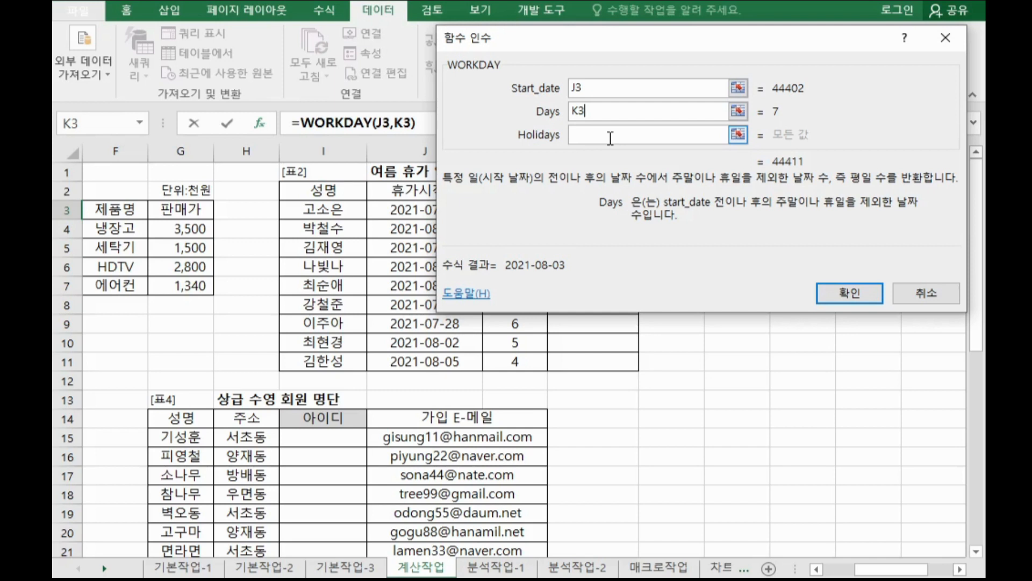
pyautogui.click(832, 304)
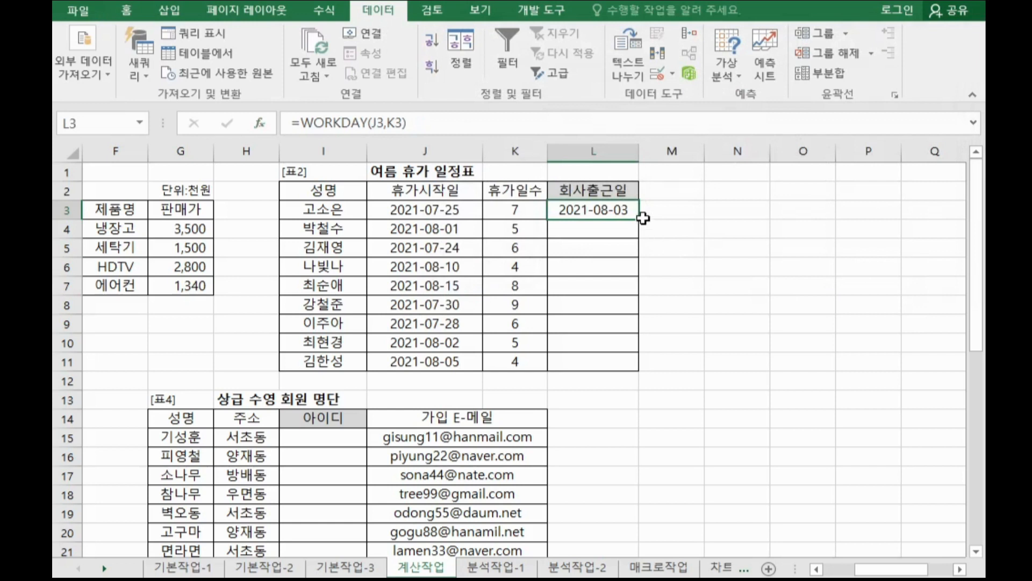
pyautogui.doubleClick(640, 218)
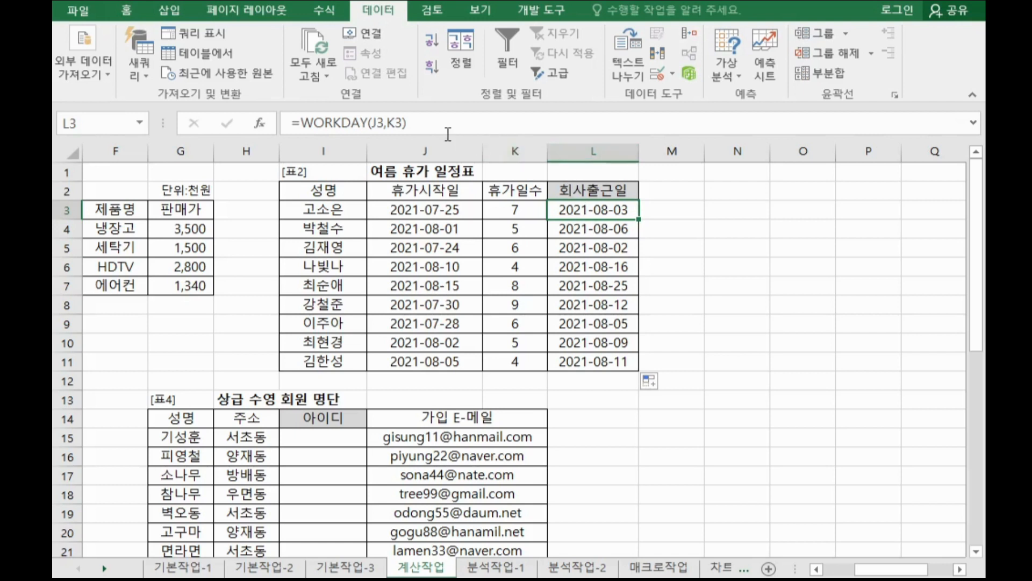
# Copy the formula =WORKDAY(J3,K3) from the formula bar and paste it under the workday syntax note in Notepad.
pyautogui.moveTo(436, 124); pyautogui.dragTo(182, 125)
pyautogui.hotkey('ctrl', 'c')
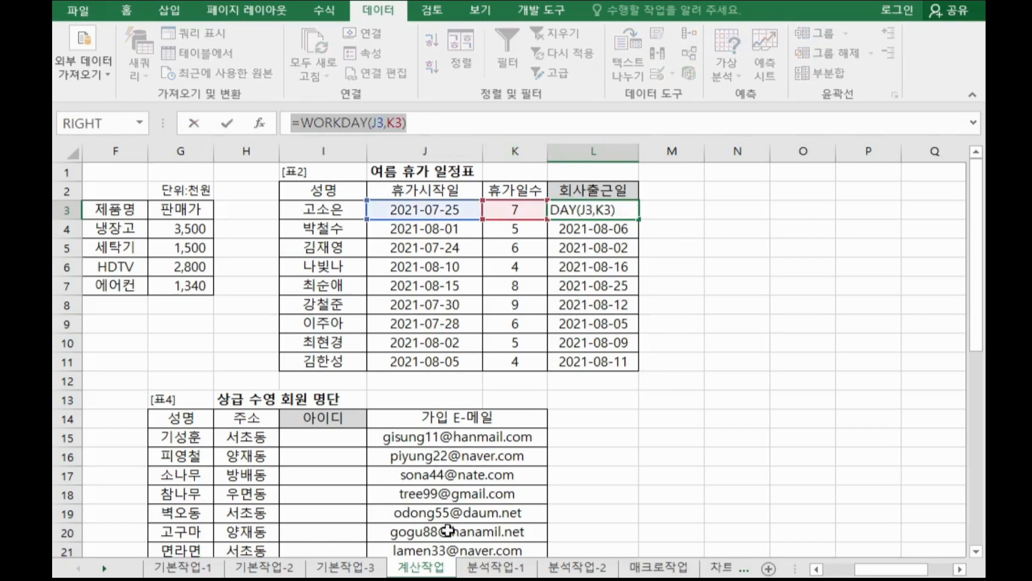
pyautogui.hotkey('alt', 'Tab')
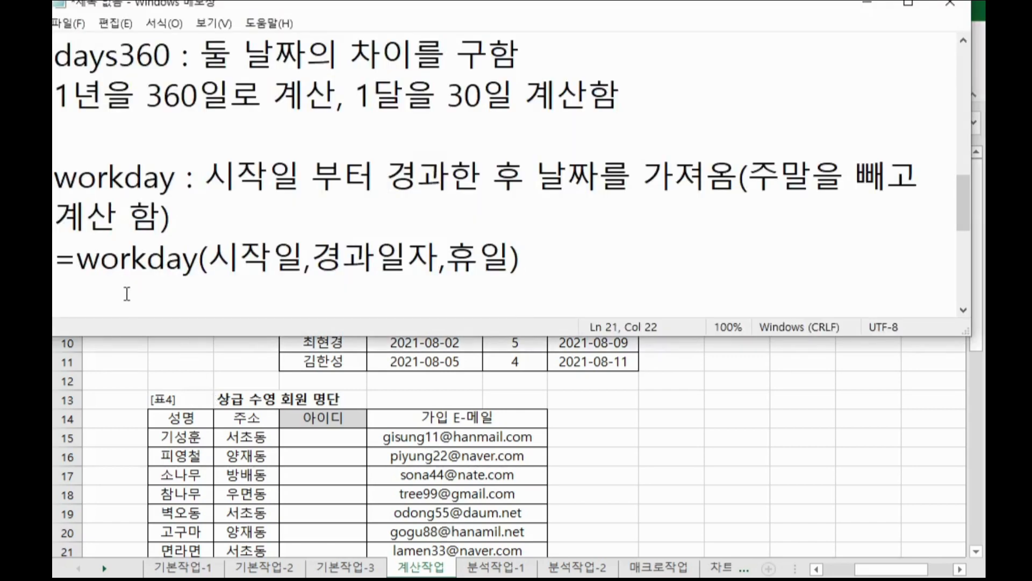
pyautogui.scroll(-1, 126, 293)
pyautogui.click(101, 186)
pyautogui.hotkey('ctrl', 'v')
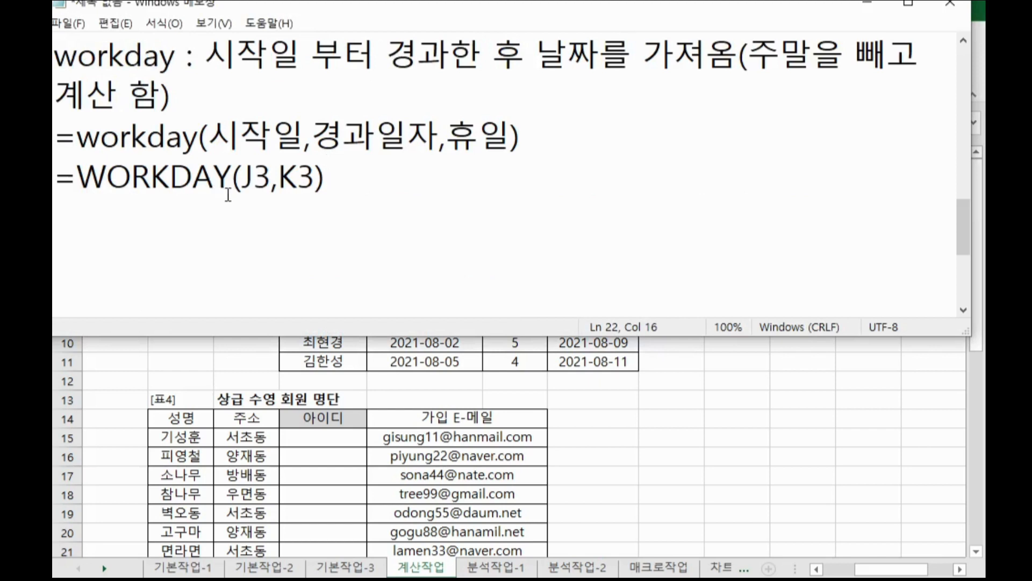
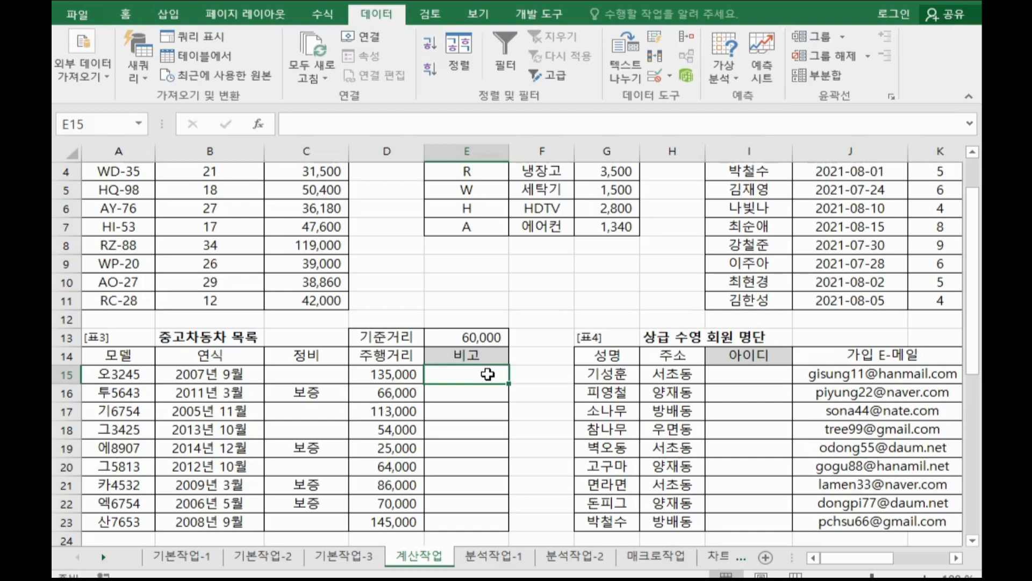
# Enter the formula =D15-$E$13 in 비고 cell E15, fixing the 기준거리 reference as absolute.
pyautogui.click(415, 373)
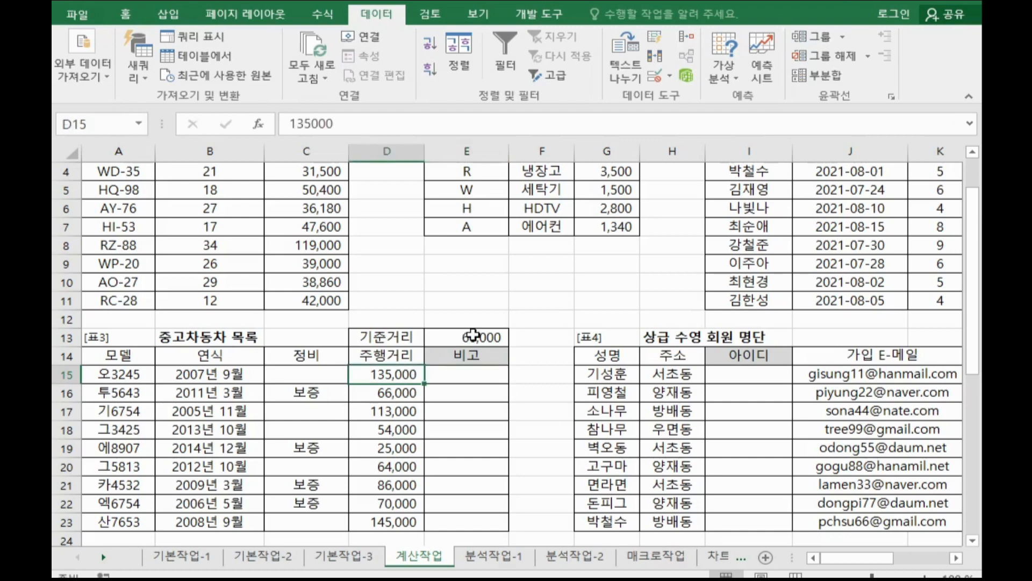
pyautogui.click(473, 335)
pyautogui.click(478, 378)
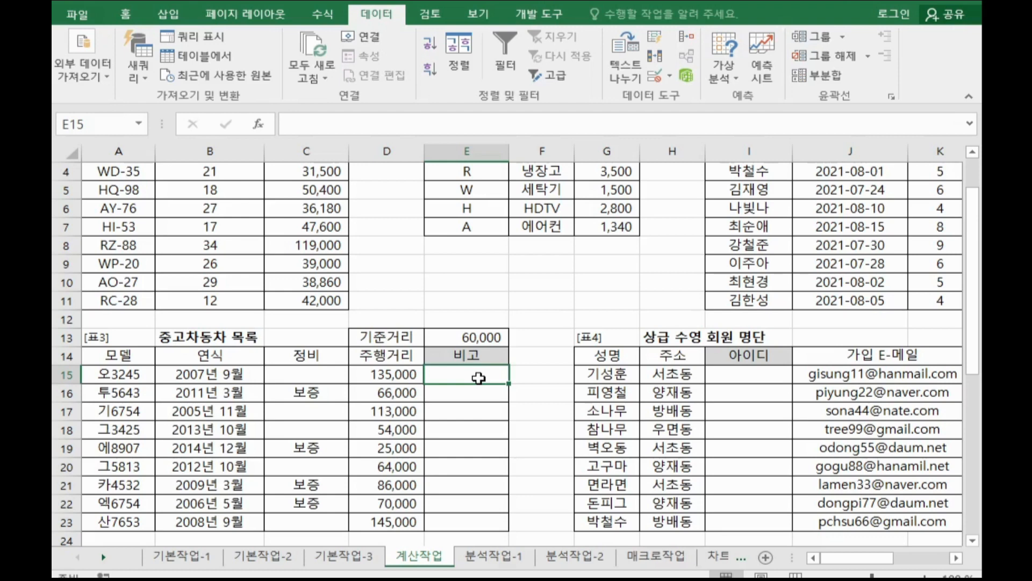
pyautogui.write('=')
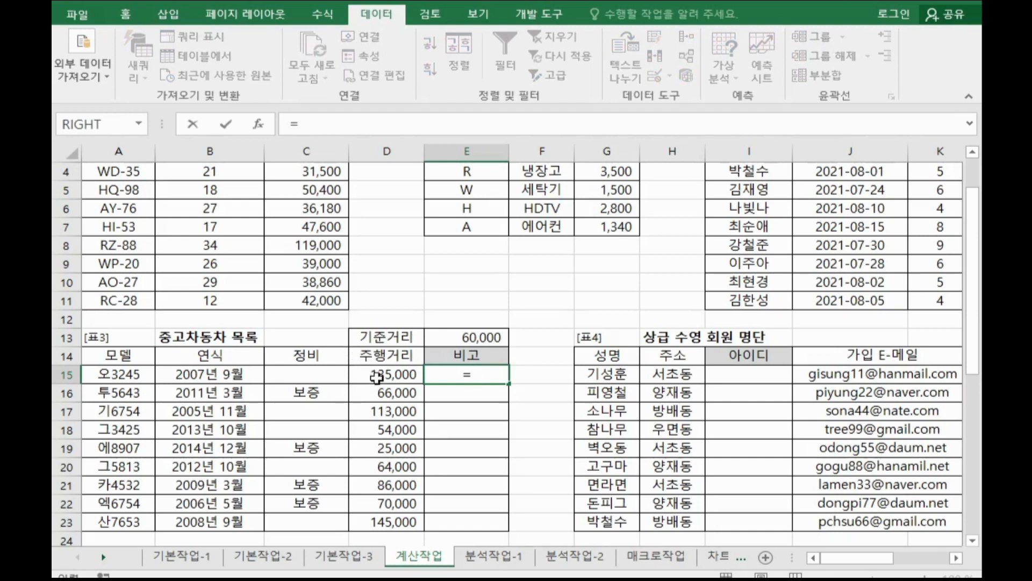
pyautogui.click(376, 378)
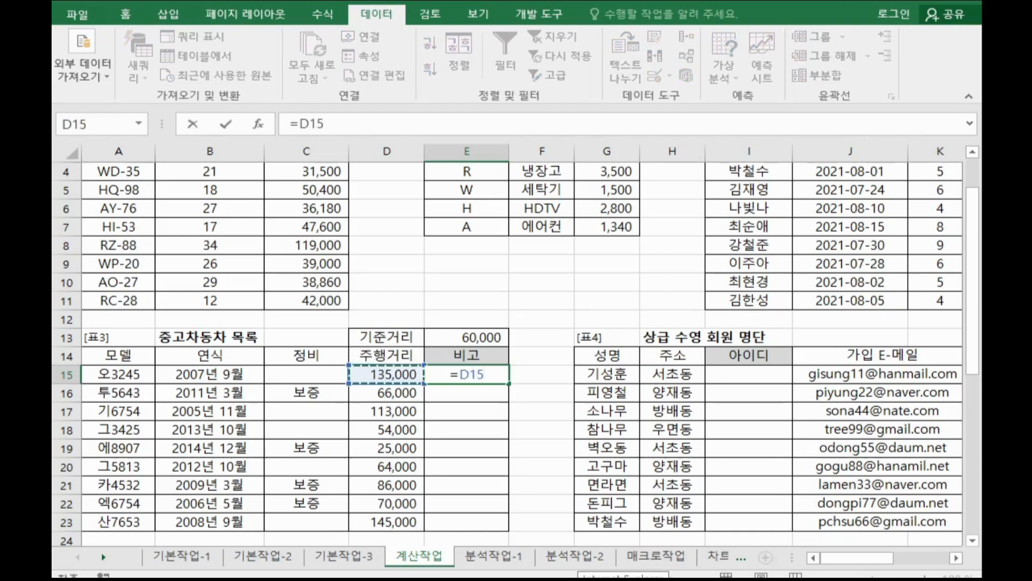
pyautogui.write('-')
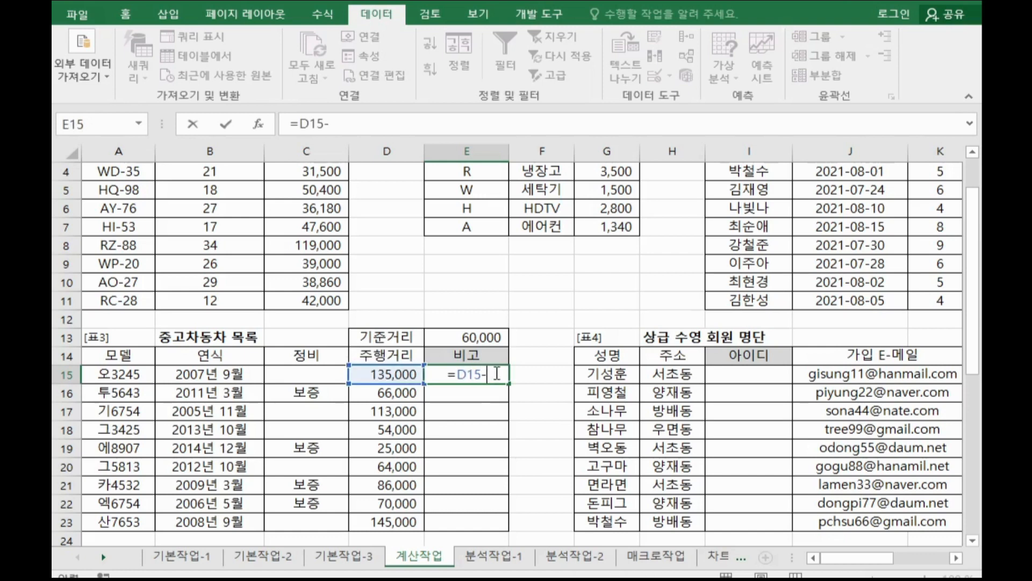
pyautogui.click(489, 337)
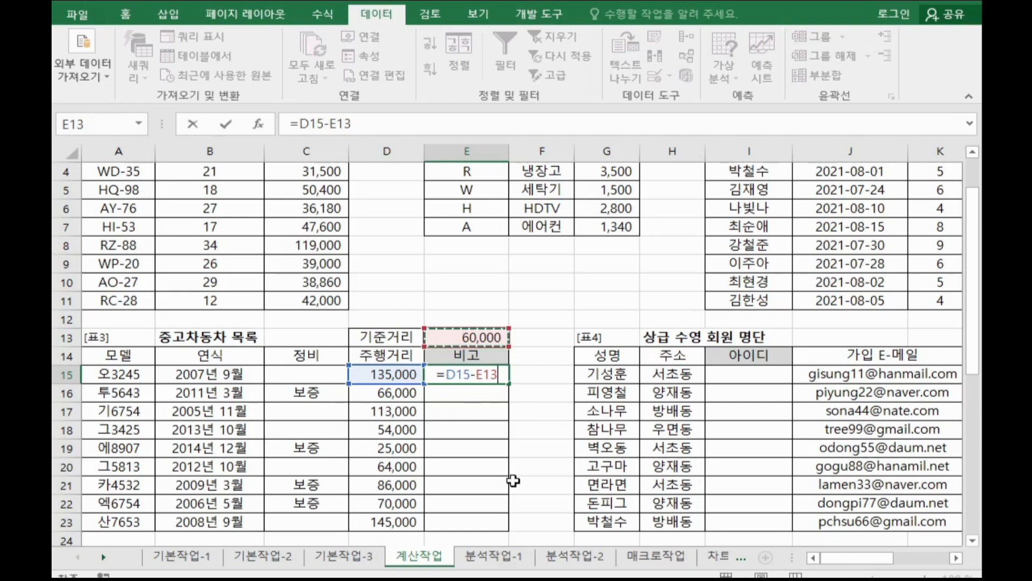
pyautogui.press('F4')
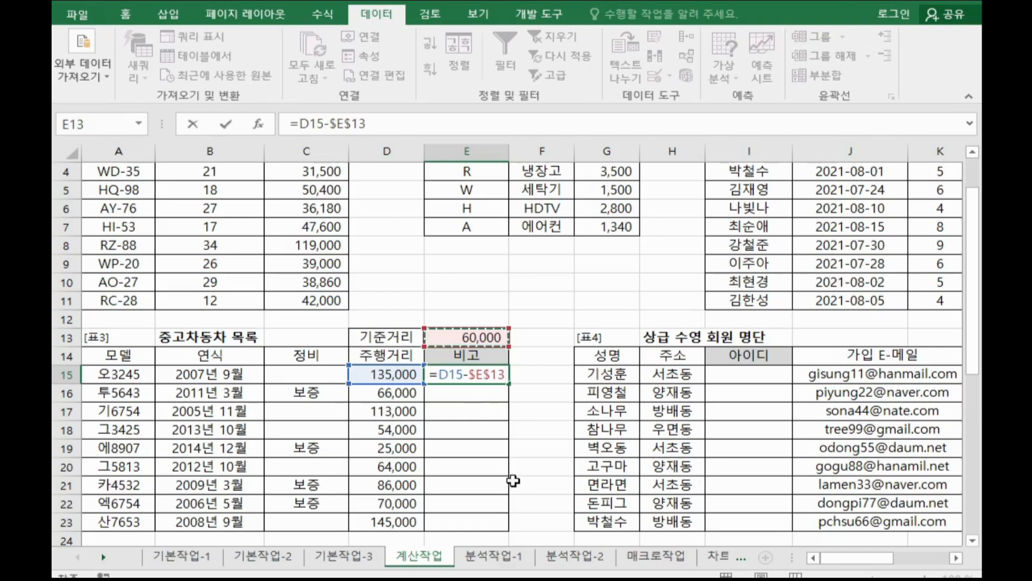
pyautogui.press('Return')
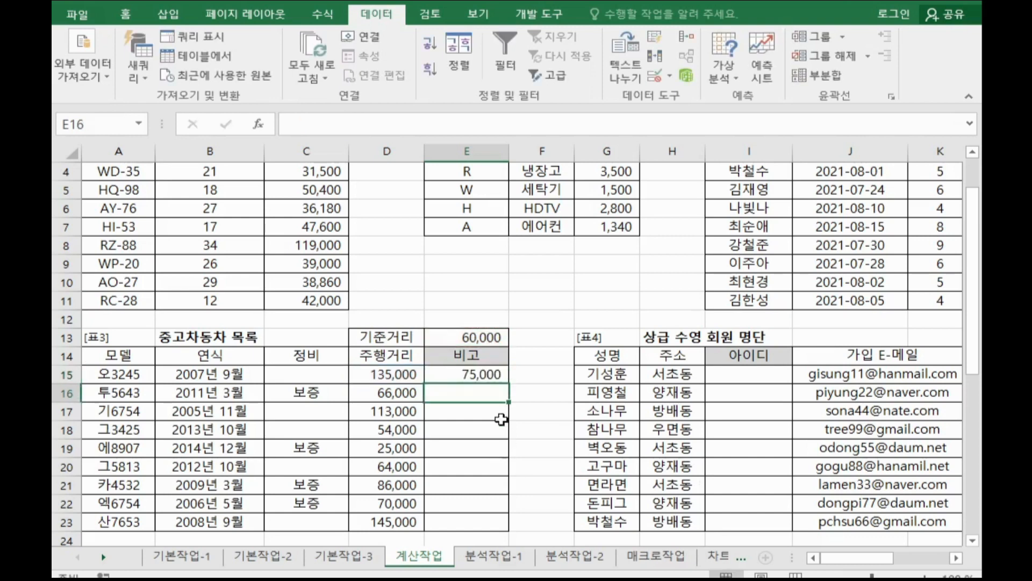
# Fill the difference formula down to E23 and check the resulting values row by row.
pyautogui.click(492, 374)
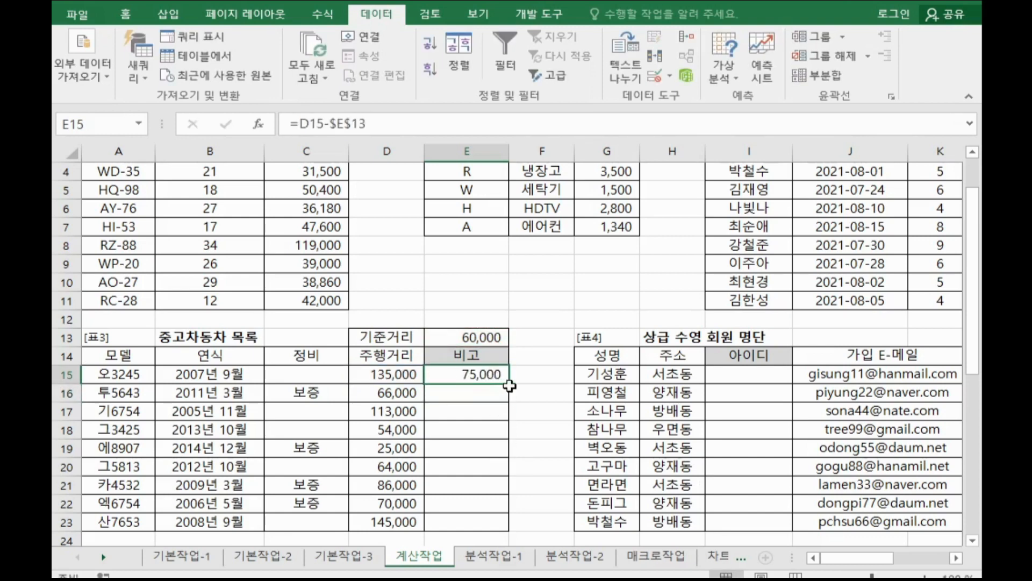
pyautogui.doubleClick(508, 384)
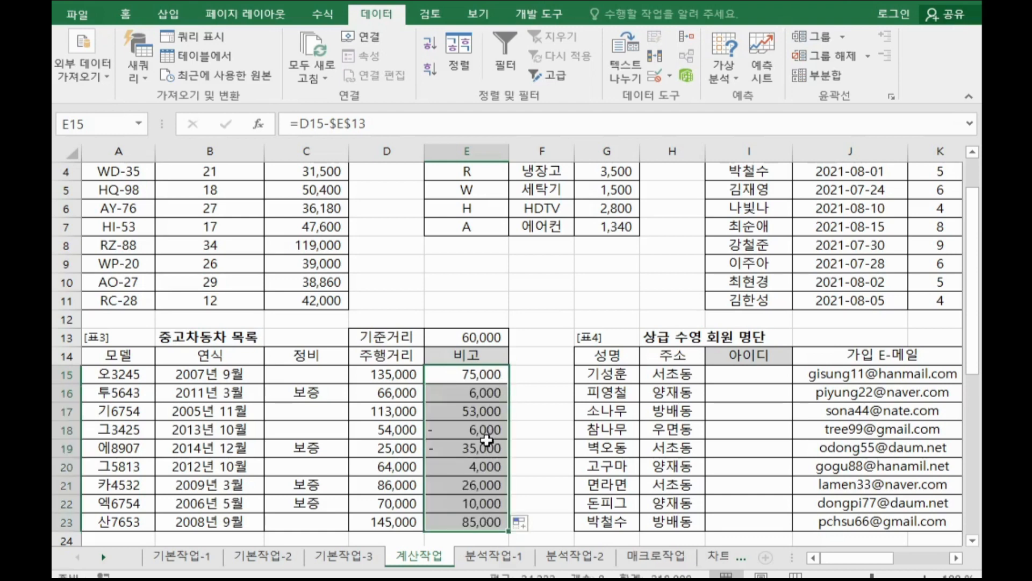
pyautogui.click(487, 448)
pyautogui.moveTo(486, 430); pyautogui.dragTo(487, 440)
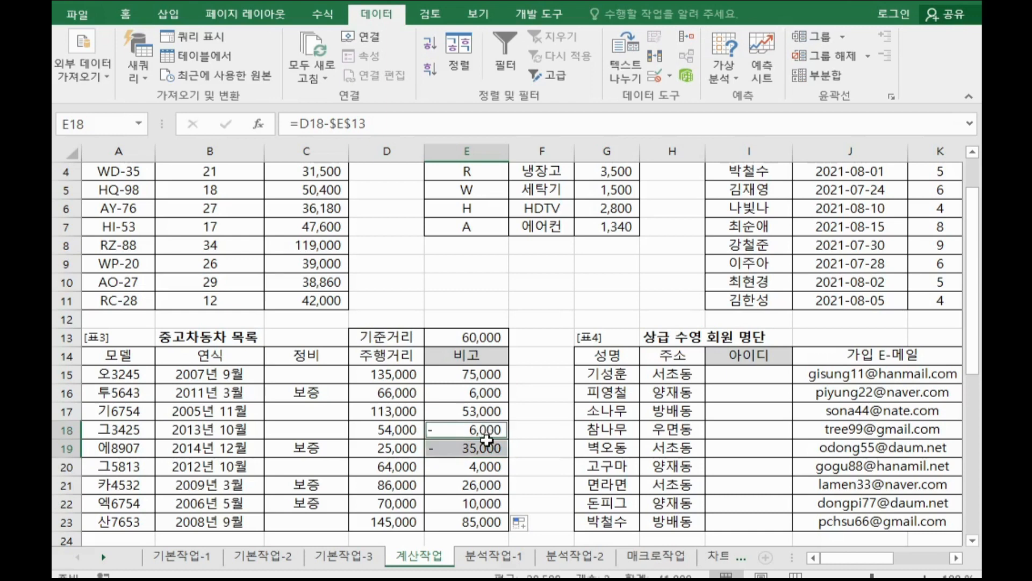
pyautogui.click(491, 396)
pyautogui.keyDown('ctrl'); pyautogui.click(501, 464); pyautogui.keyUp('ctrl')
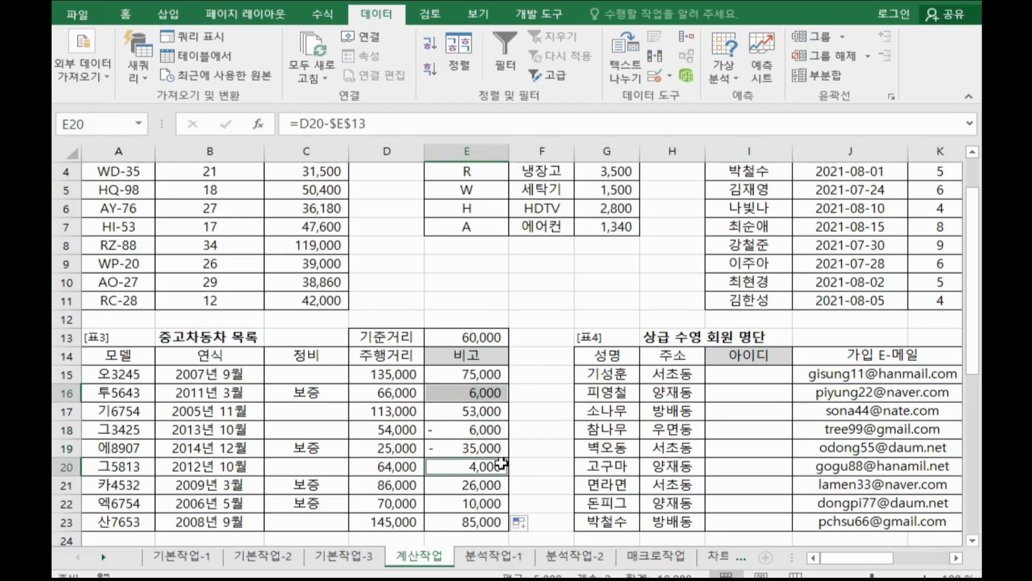
# Append <=0 to the E15 formula so it tests whether mileage is at or below the 기준거리.
pyautogui.click(469, 376)
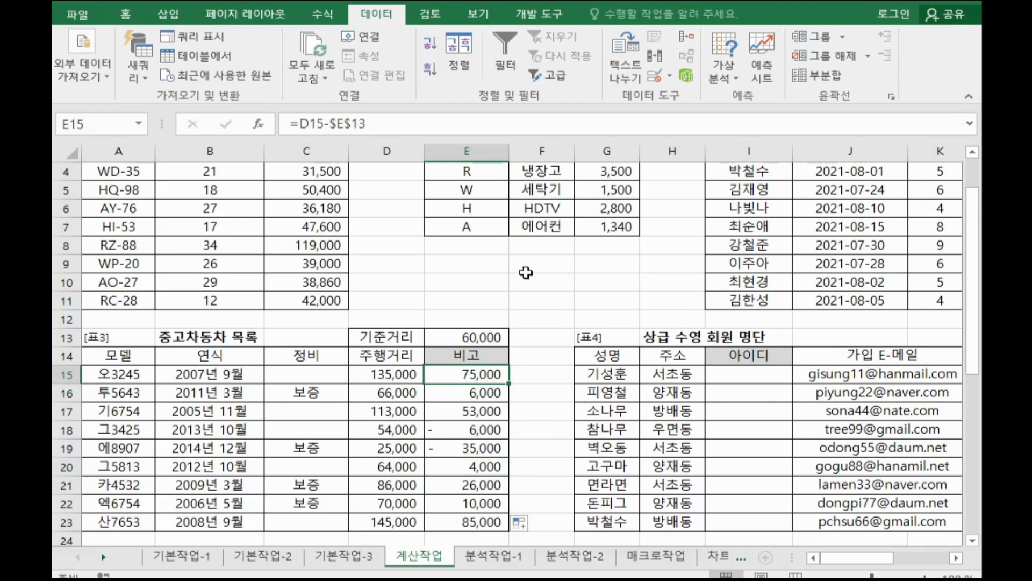
pyautogui.click(401, 129)
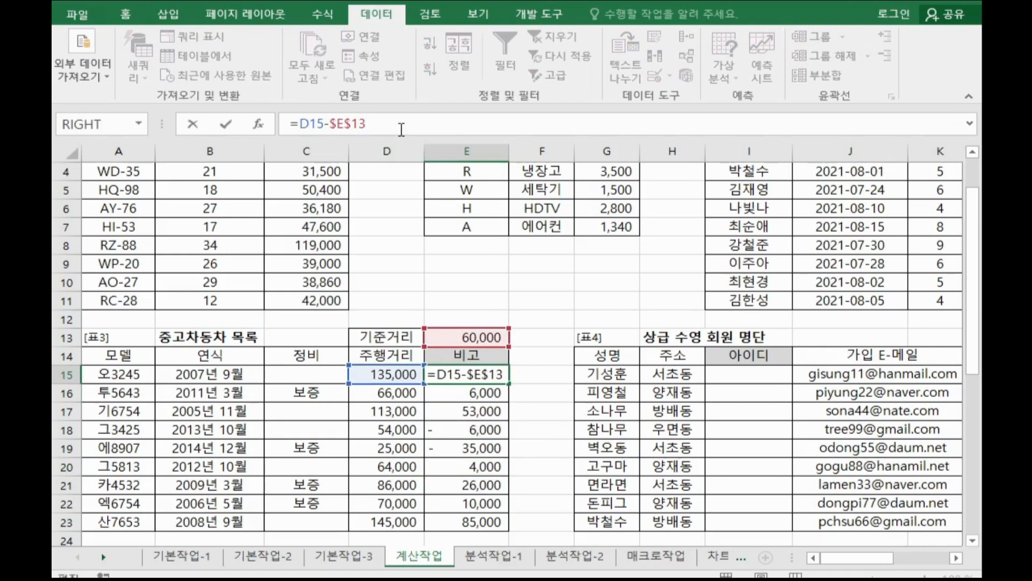
pyautogui.write('<=0')
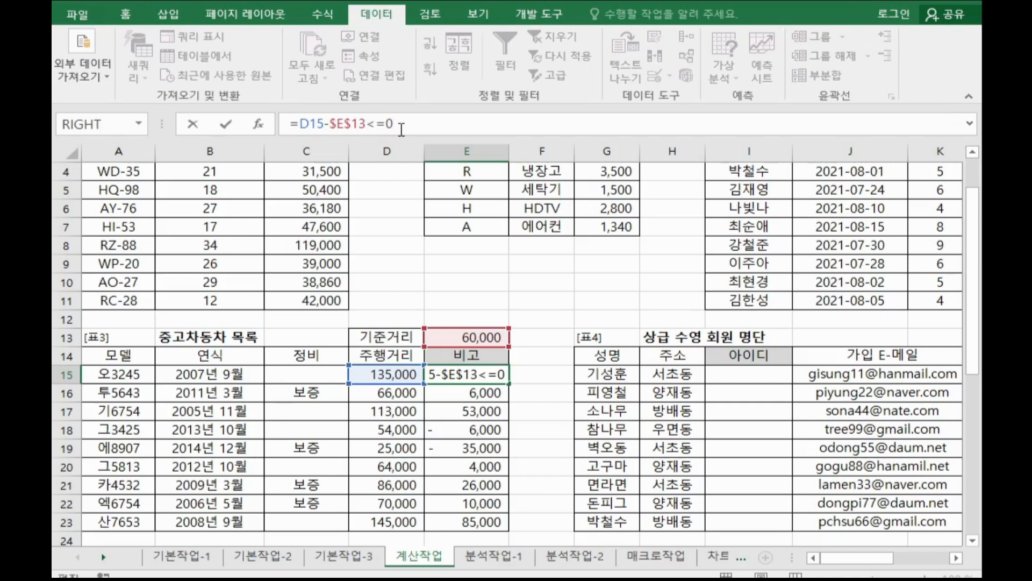
pyautogui.press('Return')
pyautogui.click(473, 373)
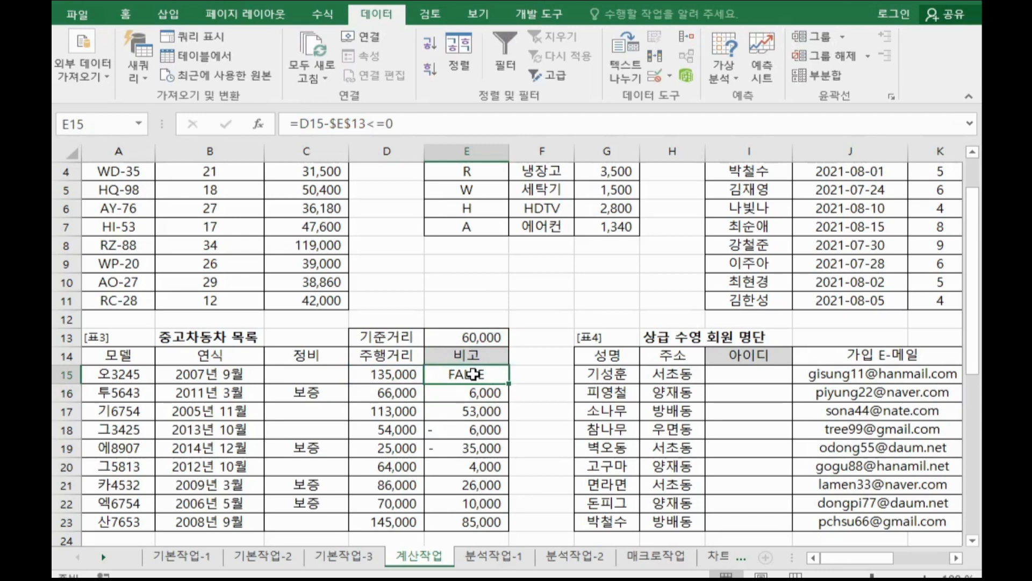
# Wrap the condition in an IF function through its argument dialog, setting Value_if_true to "최상급".
pyautogui.click(300, 124)
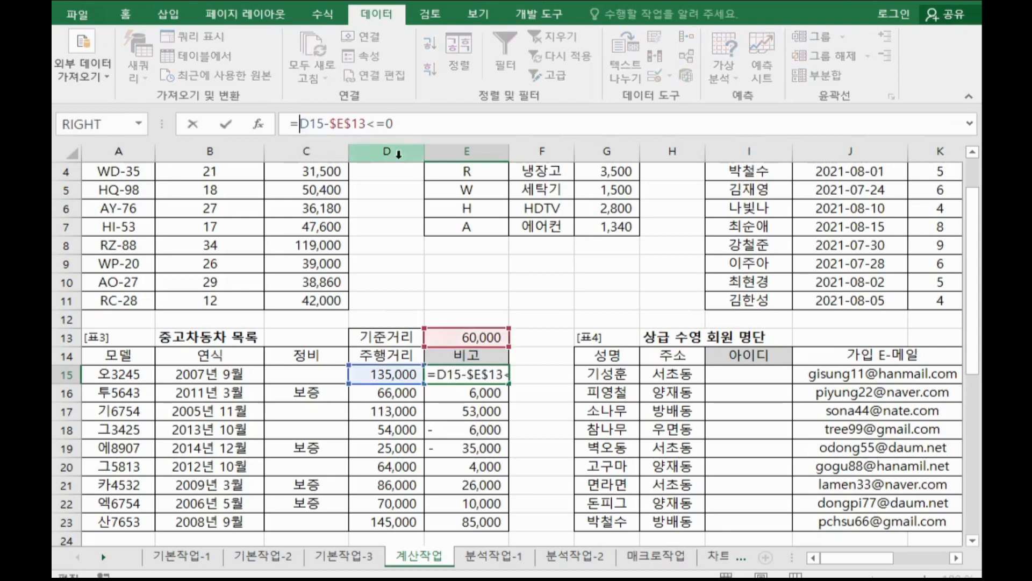
pyautogui.write('IF(')
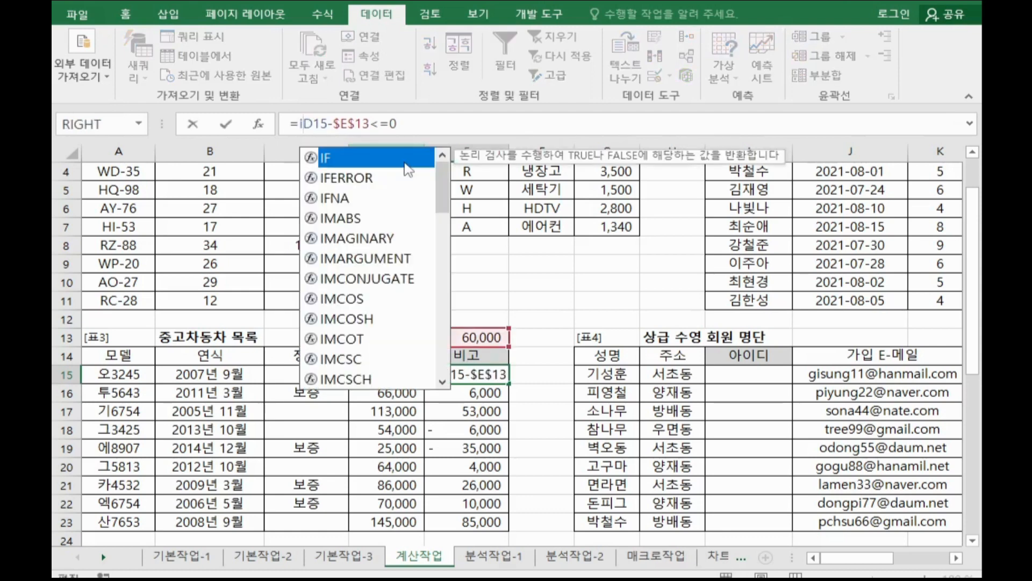
pyautogui.click(261, 126)
pyautogui.moveTo(665, 42); pyautogui.dragTo(740, 41)
pyautogui.click(690, 111)
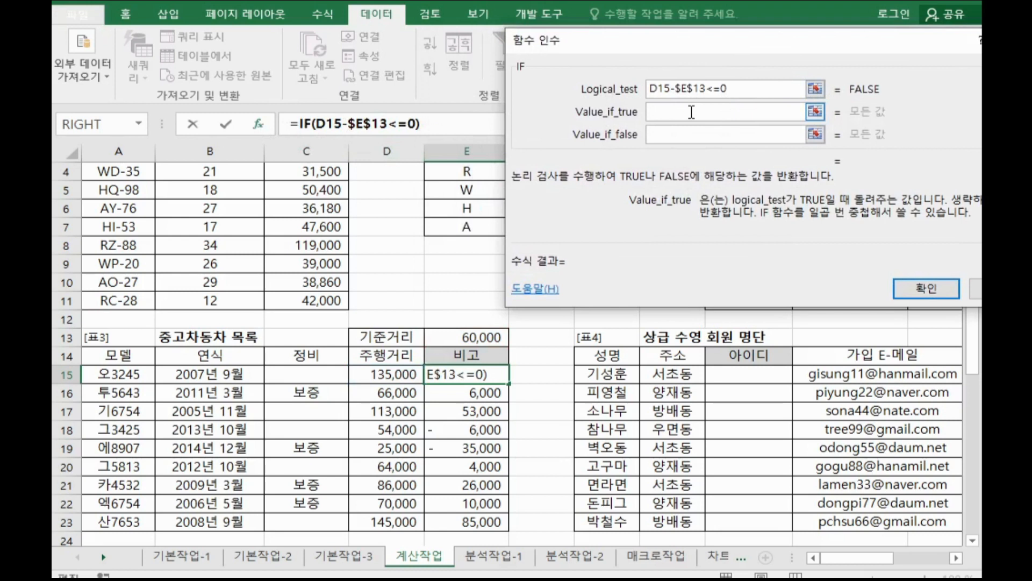
pyautogui.write('최상그ㅂ')
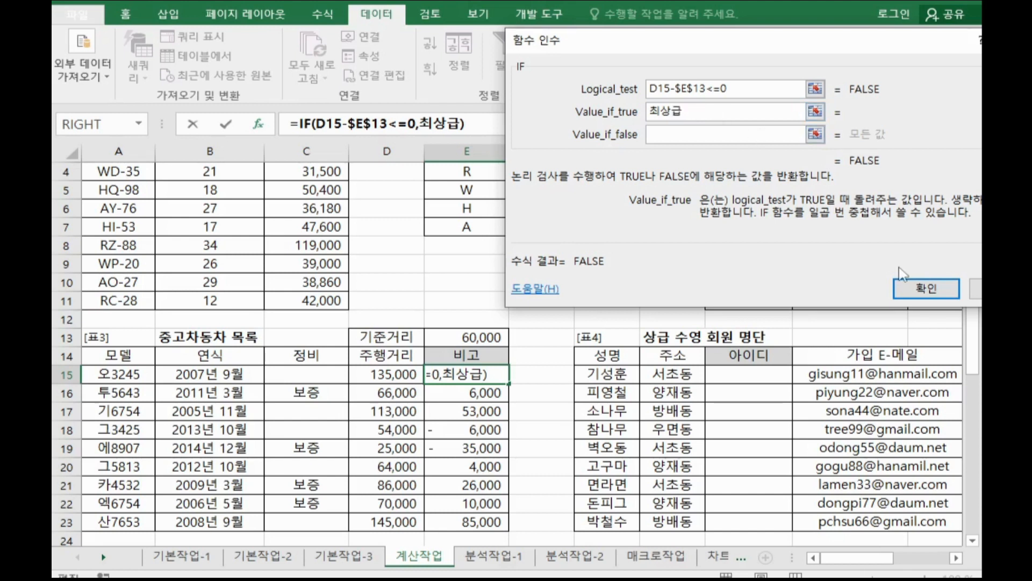
pyautogui.click(687, 135)
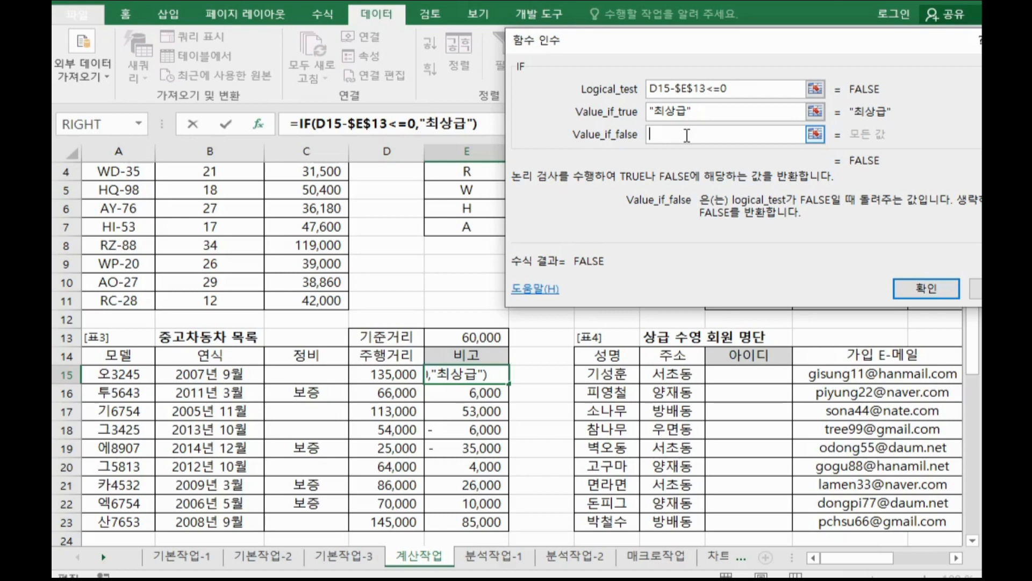
# Copy the IF formula text and paste it into Value_if_false to nest a second IF.
pyautogui.moveTo(654, 45); pyautogui.dragTo(666, 279)
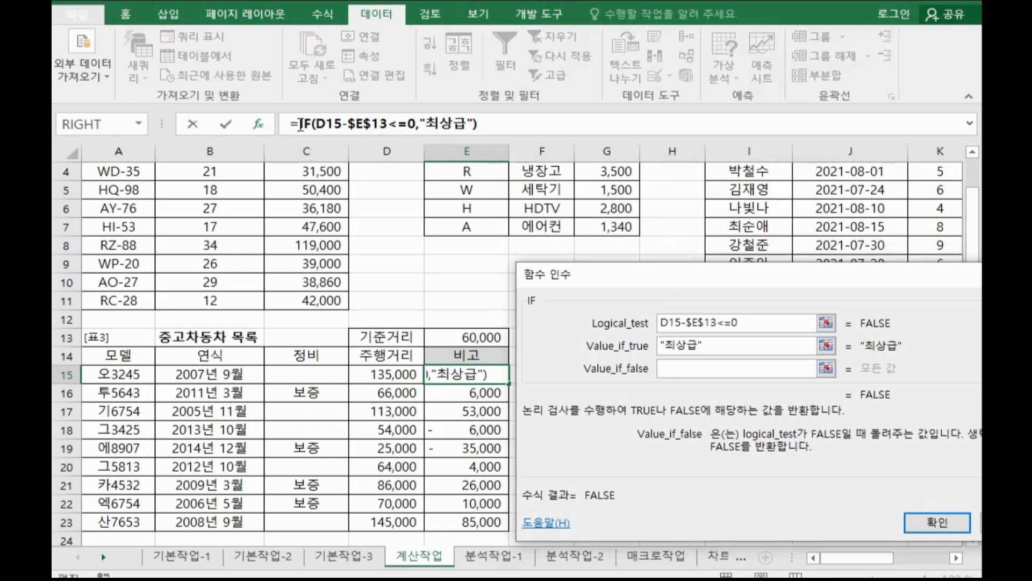
pyautogui.moveTo(301, 125); pyautogui.dragTo(541, 122)
pyautogui.hotkey('ctrl', 'c')
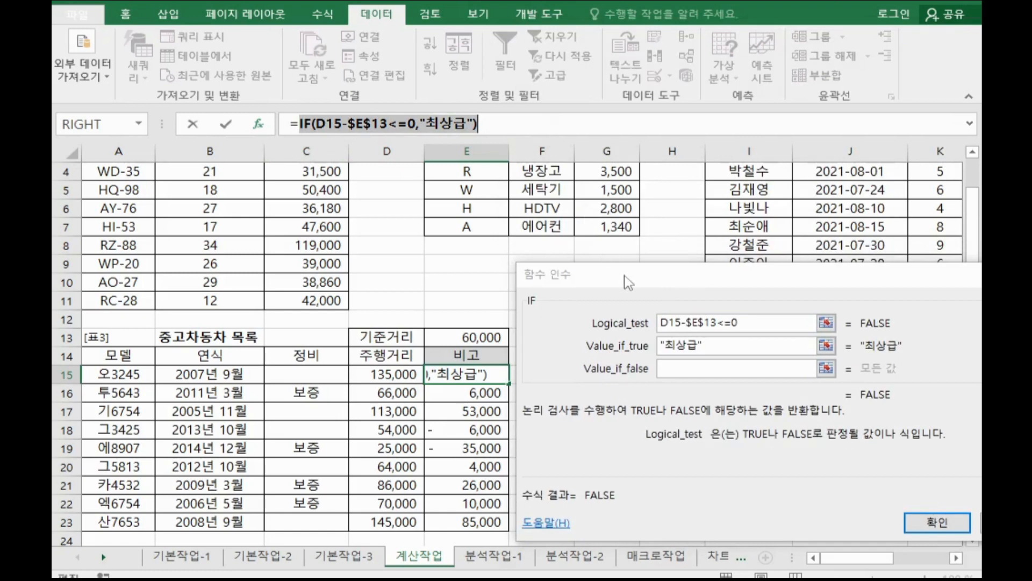
pyautogui.moveTo(628, 282); pyautogui.dragTo(617, 39)
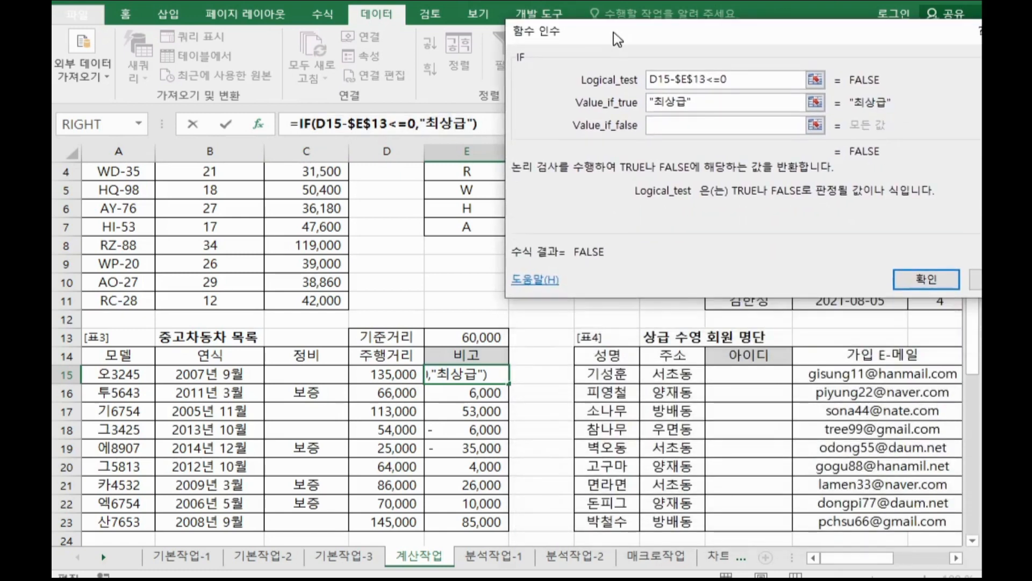
pyautogui.click(663, 131)
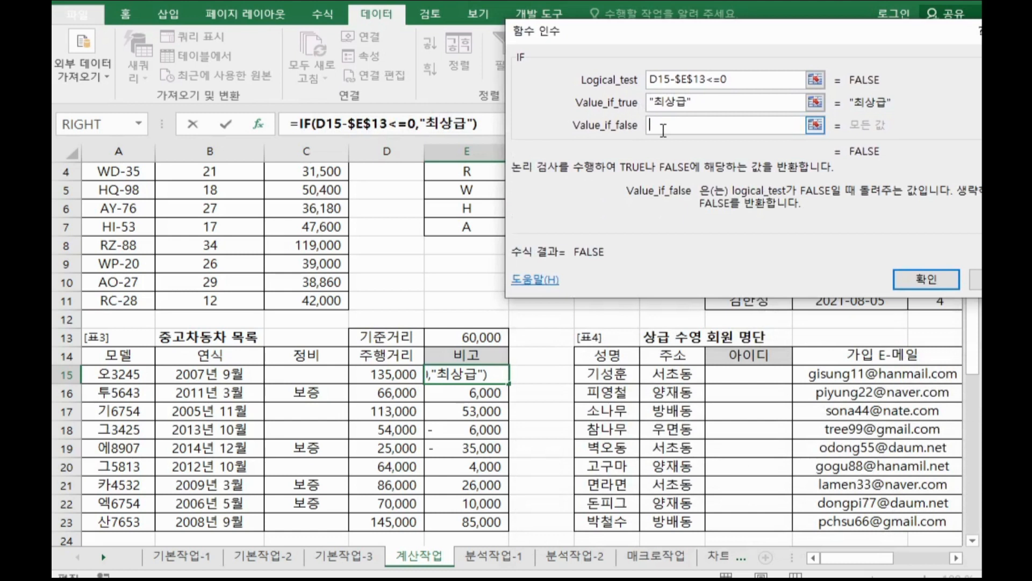
pyautogui.hotkey('ctrl', 'v')
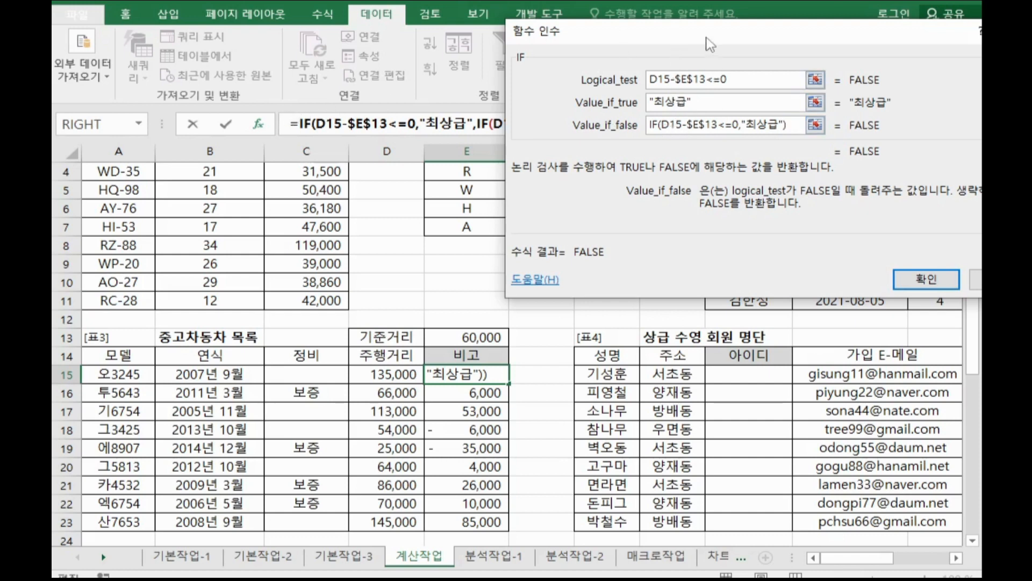
pyautogui.moveTo(709, 37); pyautogui.dragTo(564, 220)
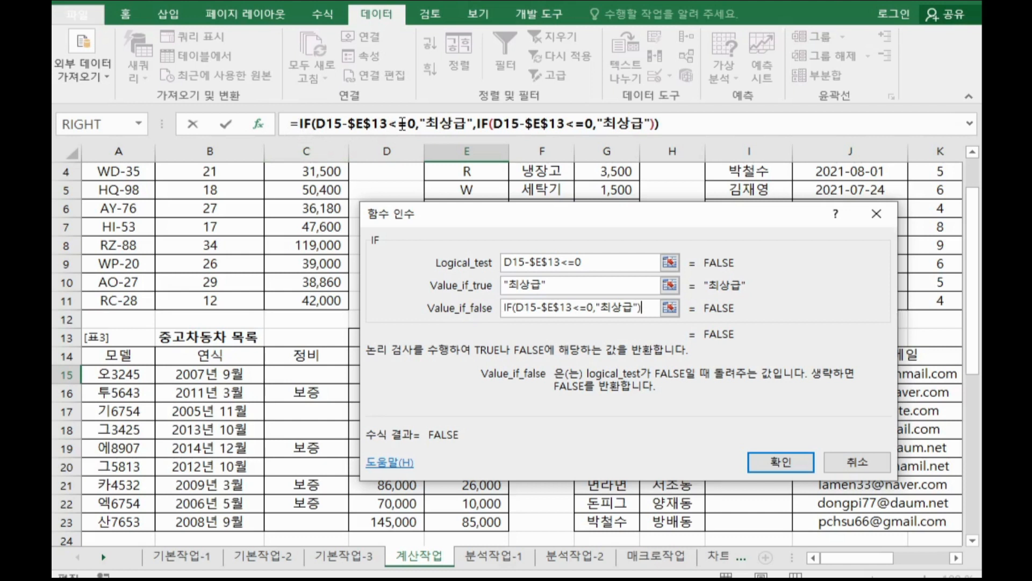
# Edit the nested IF so its condition is D15-$E$13<=20000 and its Value_if_true is "상급".
pyautogui.click(486, 126)
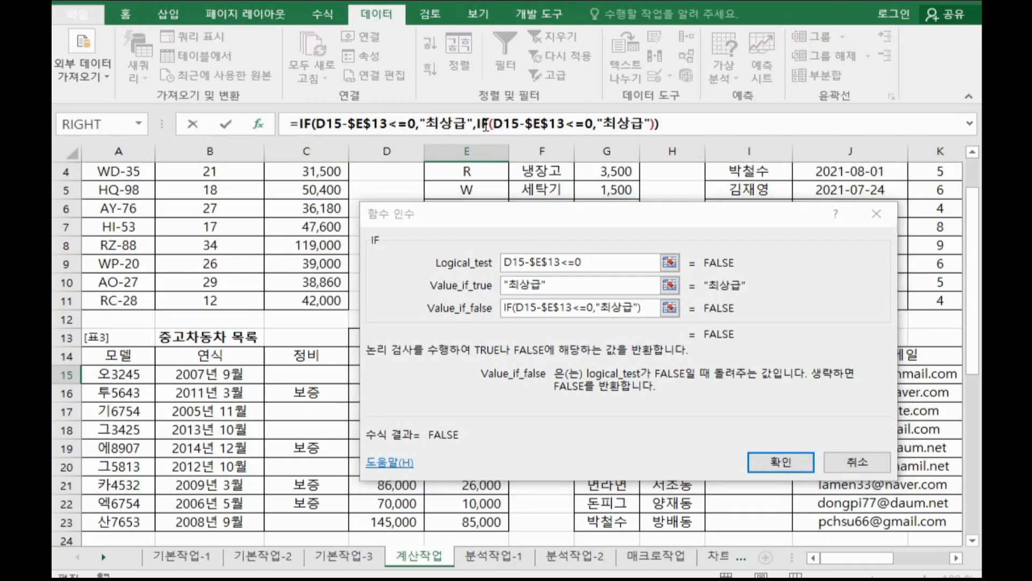
pyautogui.click(579, 264)
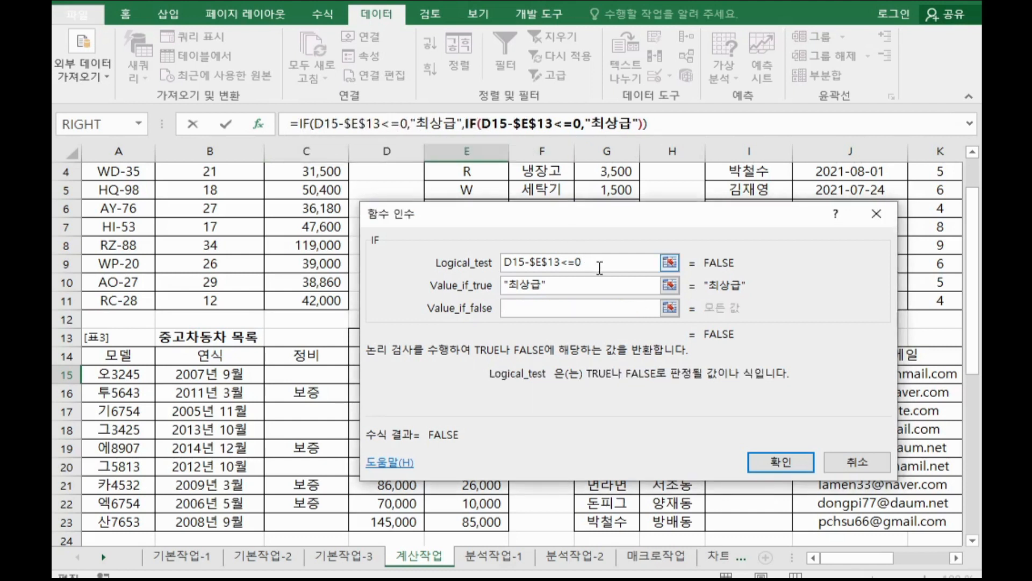
pyautogui.press('BackSpace')
pyautogui.write('20000')
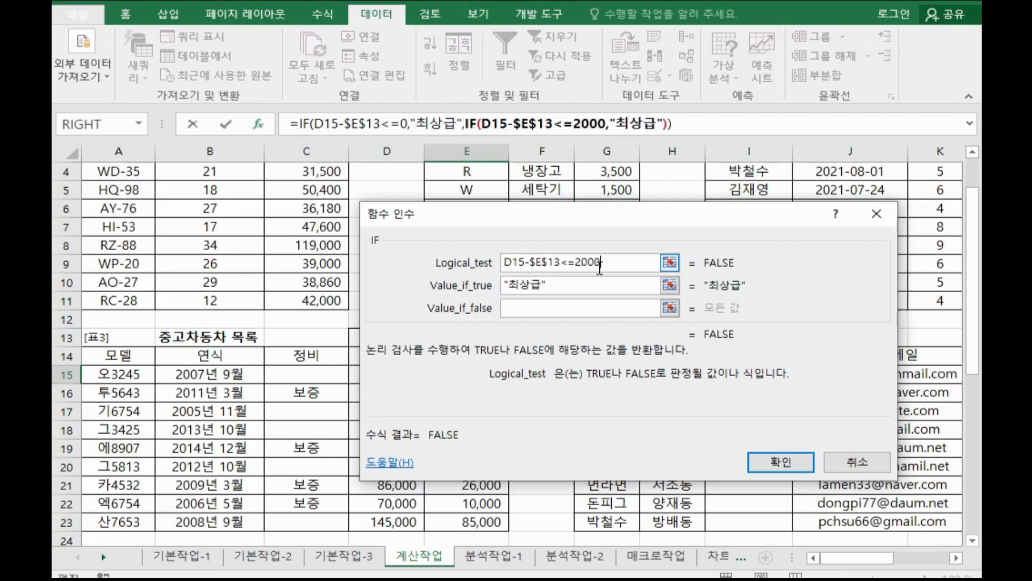
pyautogui.click(521, 286)
pyautogui.press('BackSpace')
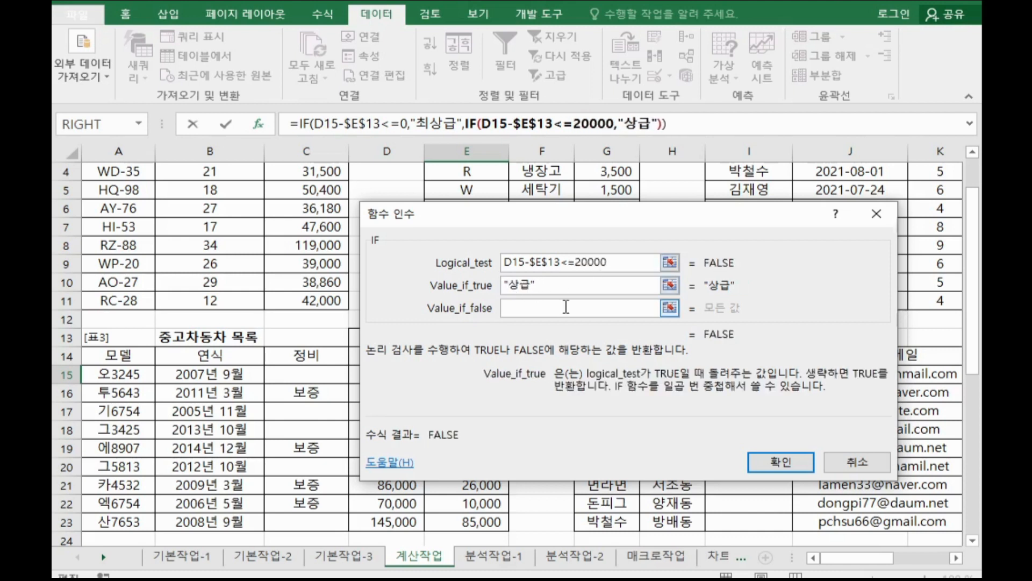
# Set the nested IF's Value_if_false to an empty string "".
pyautogui.moveTo(634, 213); pyautogui.dragTo(917, 12)
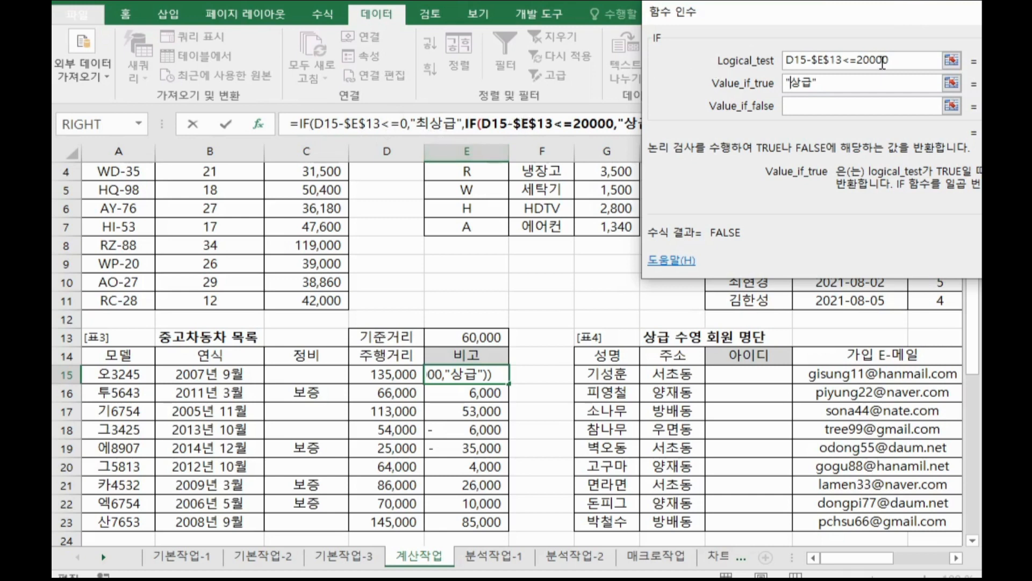
pyautogui.click(817, 102)
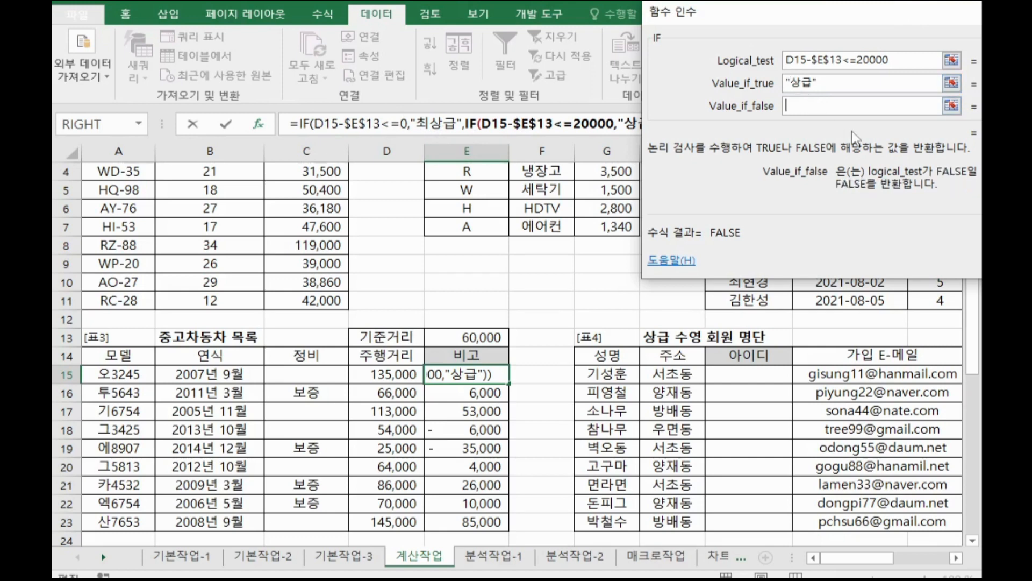
pyautogui.write('""')
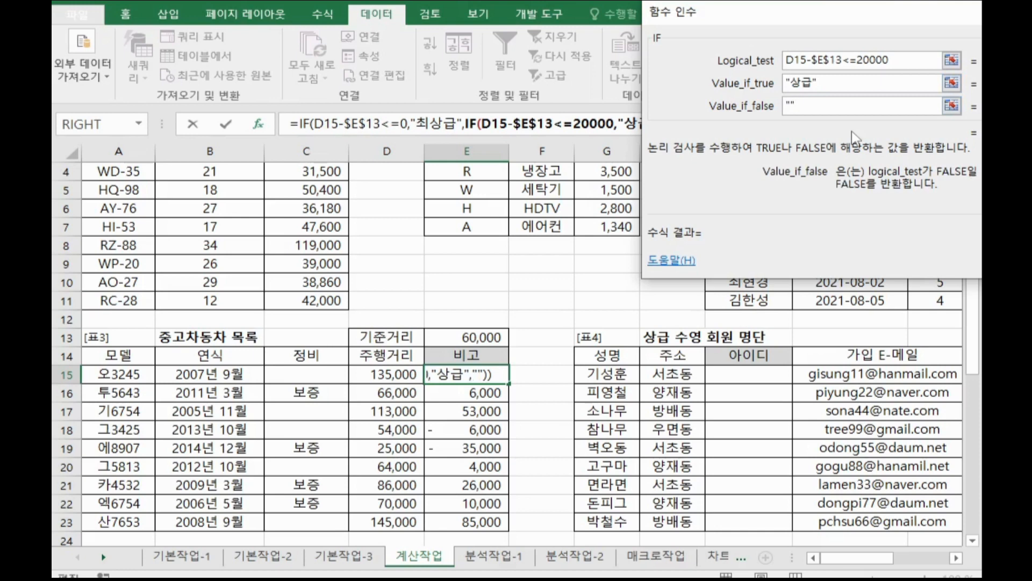
pyautogui.moveTo(729, 19); pyautogui.dragTo(557, 13)
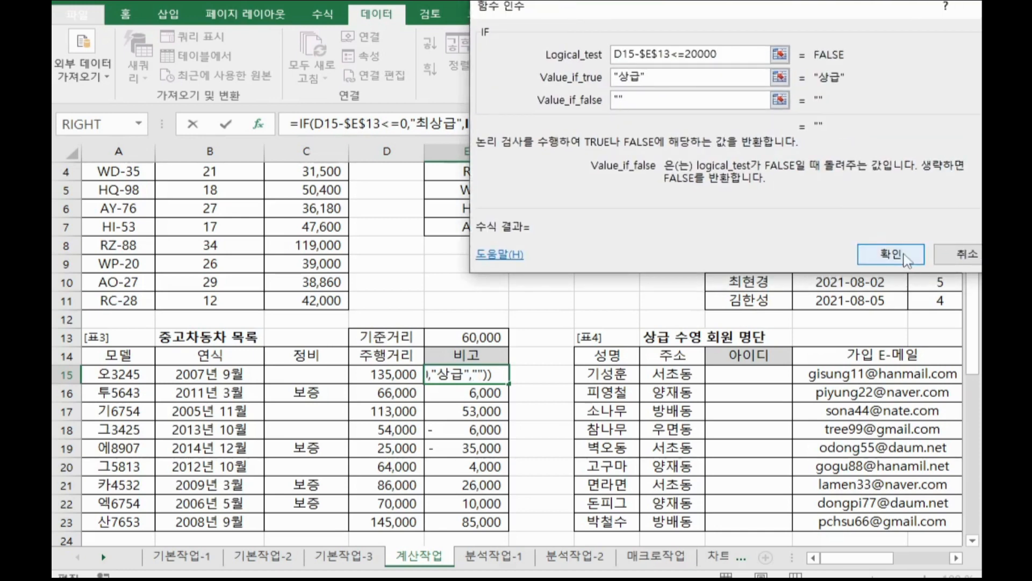
# Confirm the nested IF formula and fill it down the 비고 column through row 23.
pyautogui.click(906, 259)
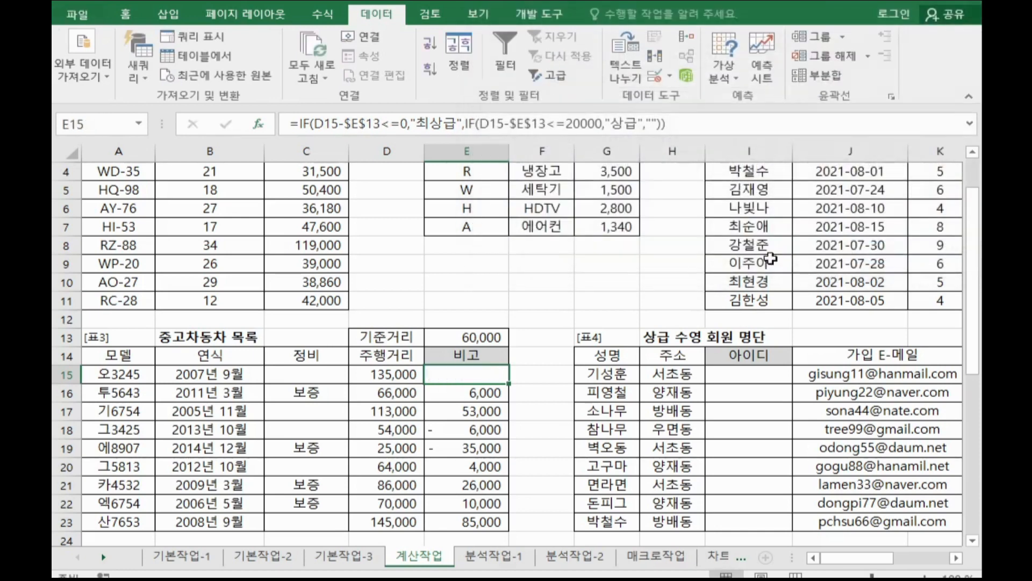
pyautogui.doubleClick(508, 385)
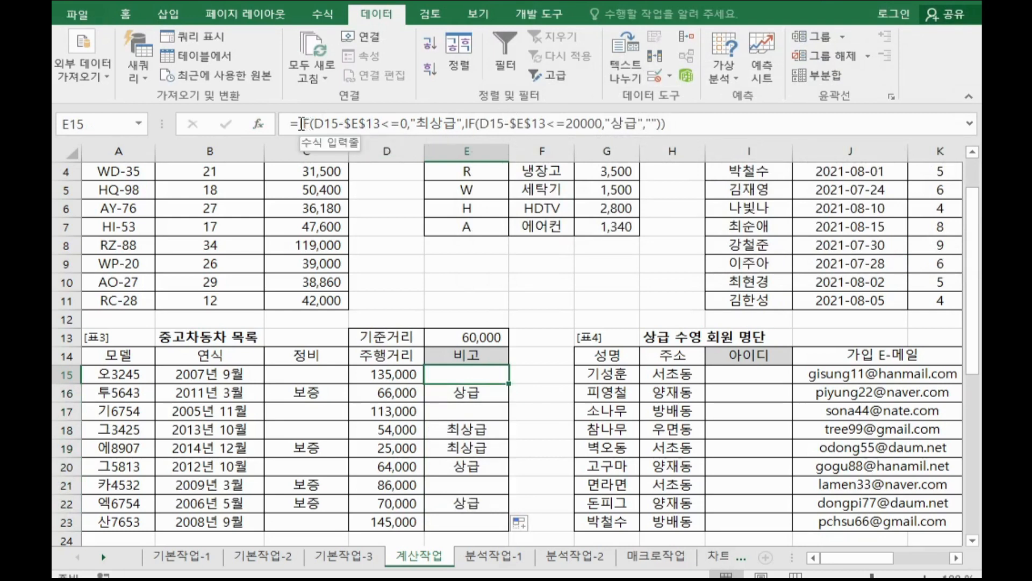
# Copy the nested IF formula text from the formula bar and paste it into the Notepad notes.
pyautogui.moveTo(302, 124); pyautogui.dragTo(719, 124)
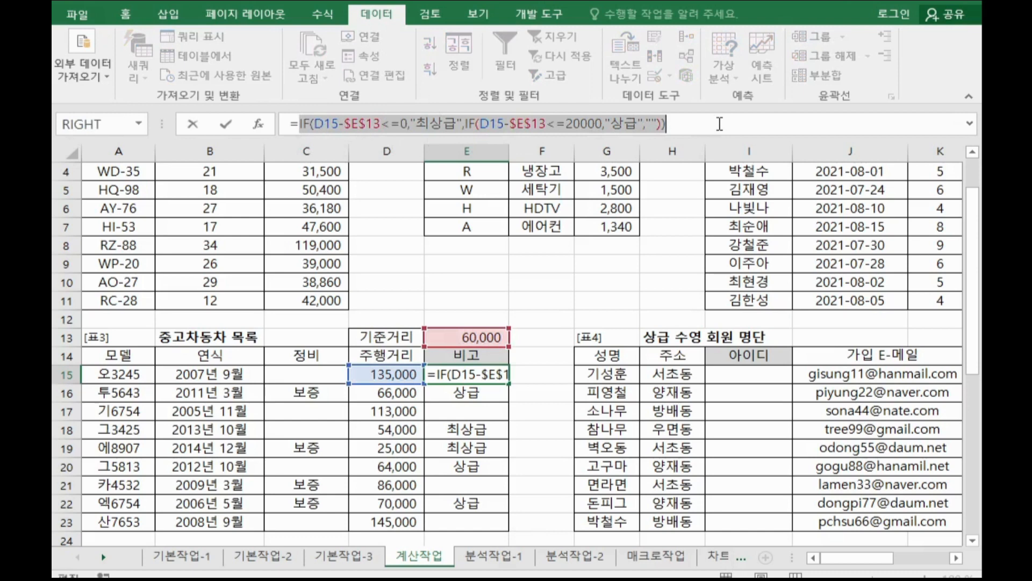
pyautogui.click(681, 130)
pyautogui.moveTo(681, 129); pyautogui.dragTo(209, 95)
pyautogui.hotkey('ctrl', 'c')
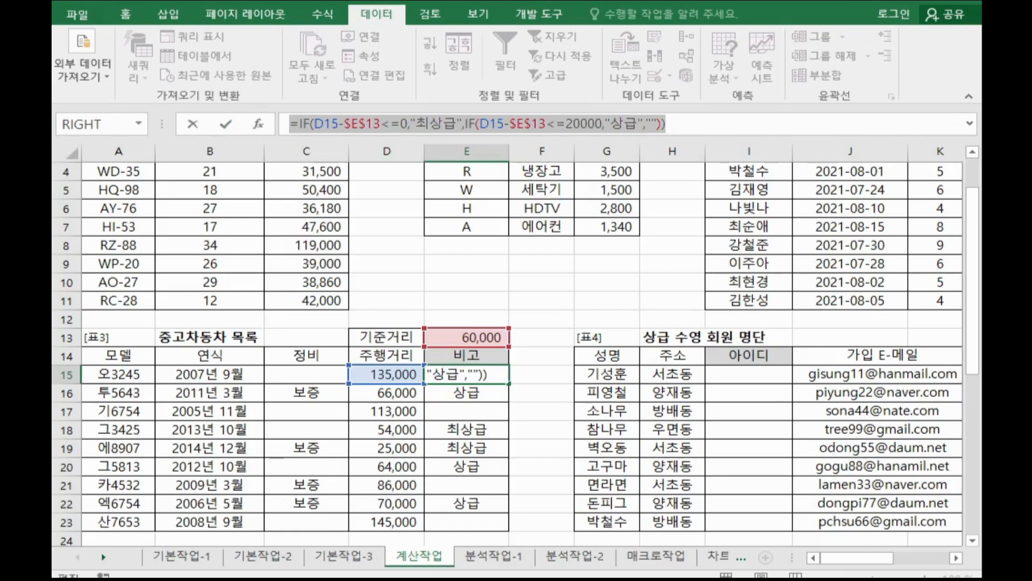
pyautogui.hotkey('alt', 'Tab')
pyautogui.scroll(-3, 534, 399)
pyautogui.click(240, 267)
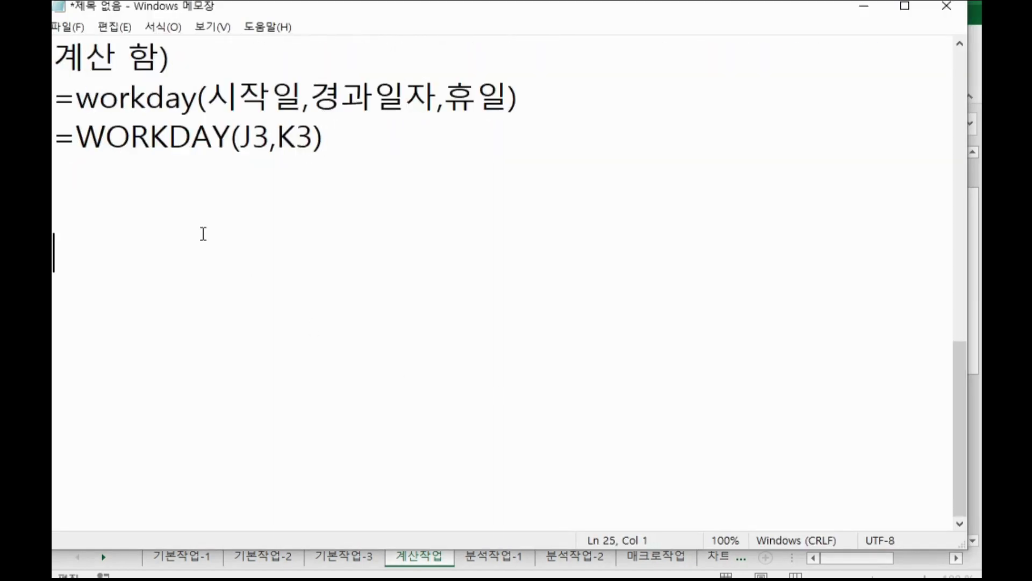
pyautogui.hotkey('ctrl', 'v')
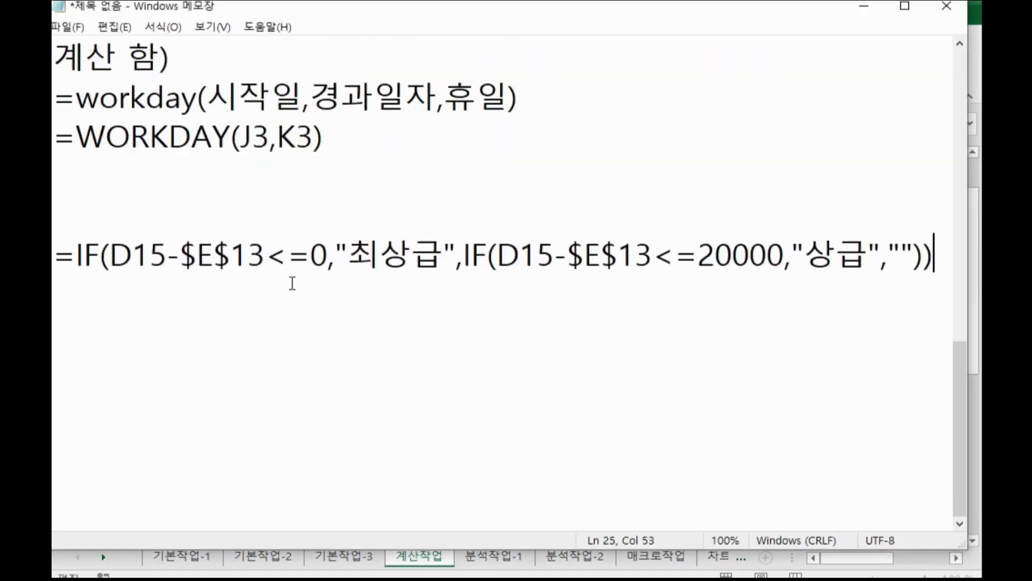
pyautogui.hotkey('alt', 'Tab')
pyautogui.scroll(-2, 778, 511)
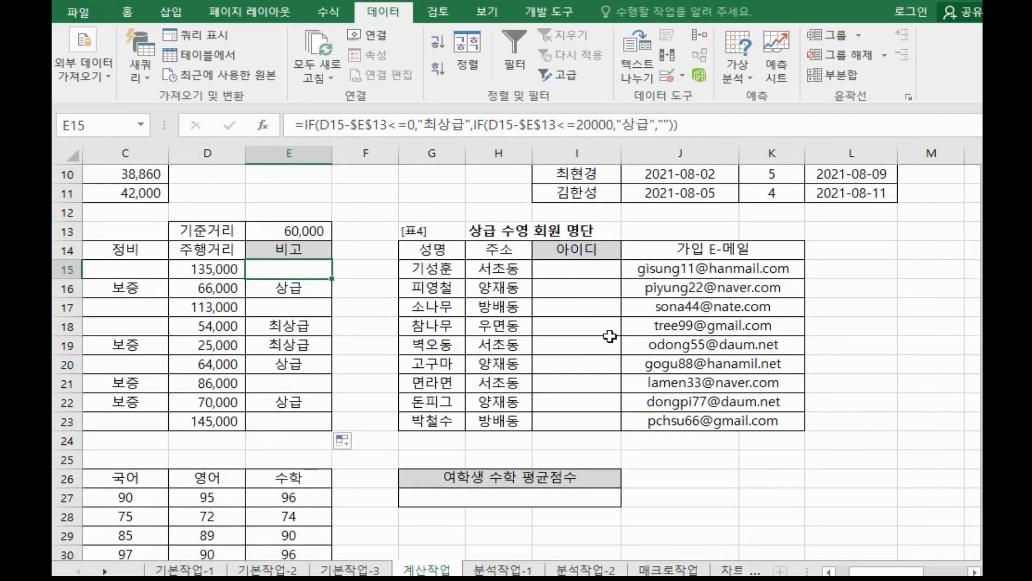
pyautogui.click(557, 269)
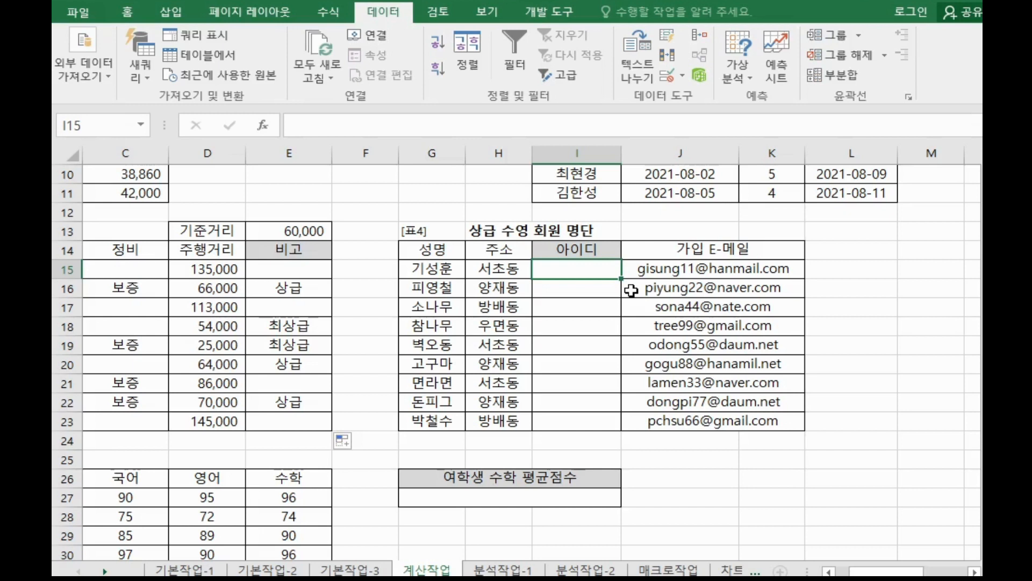
pyautogui.moveTo(641, 271); pyautogui.dragTo(696, 271)
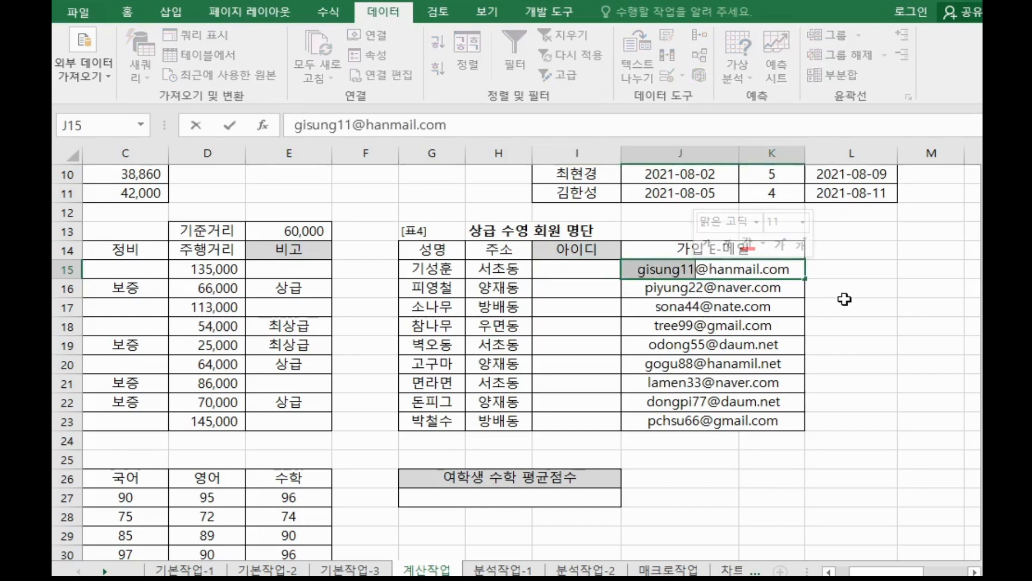
pyautogui.press('Tab')
pyautogui.press('Tab')
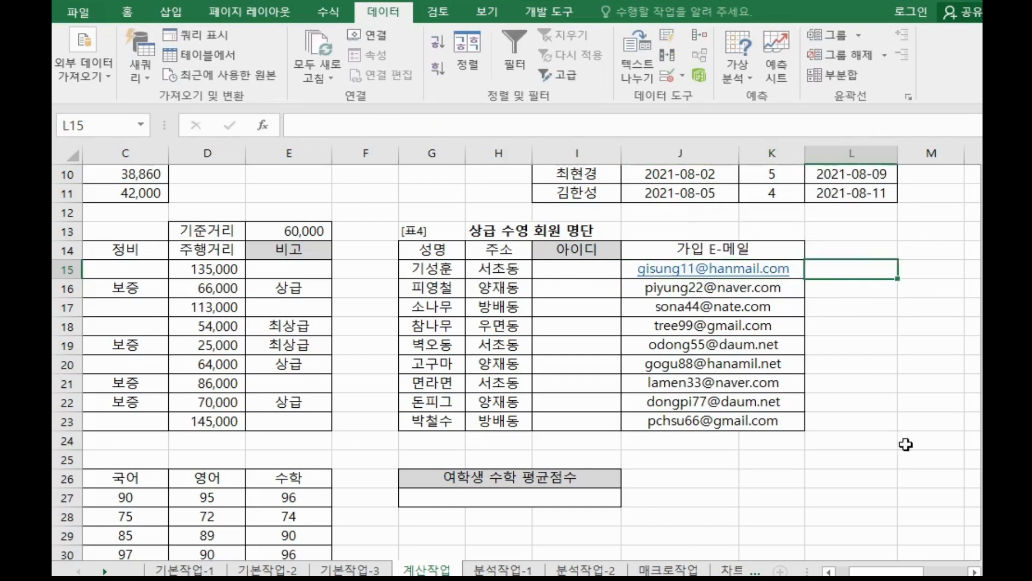
pyautogui.hotkey('ctrl', 'z')
pyautogui.click(974, 570)
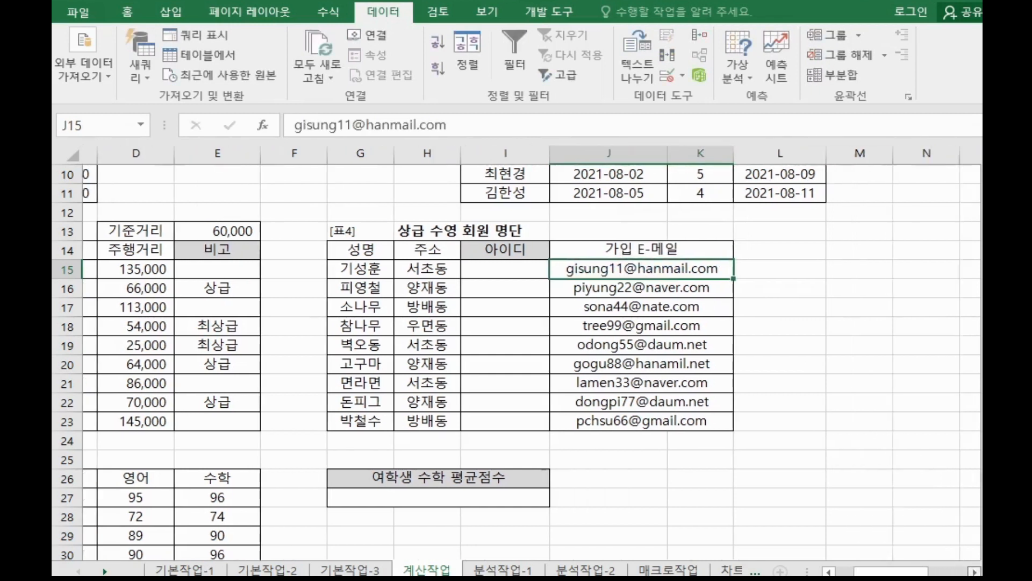
# Enter the first member's e-mail user name as a sample ID in L15 beside the member table.
pyautogui.click(781, 271)
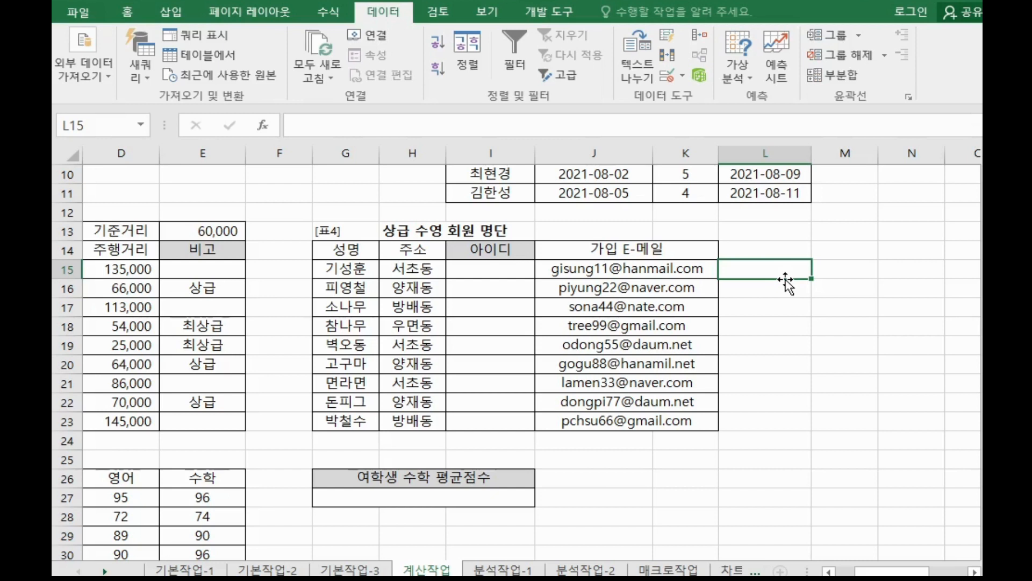
pyautogui.write('혀')
pyautogui.press('BackSpace')
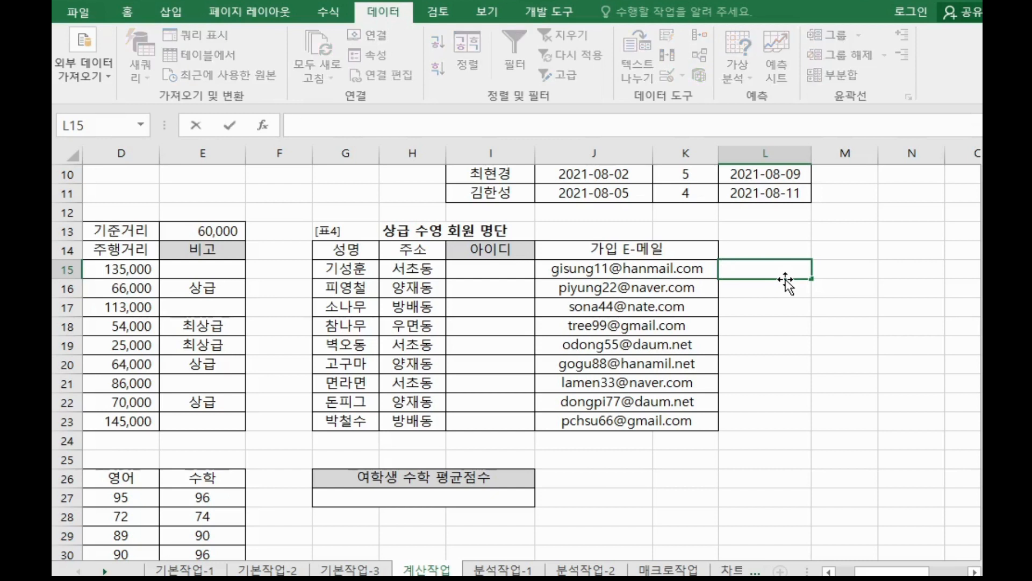
pyautogui.write('gisung11')
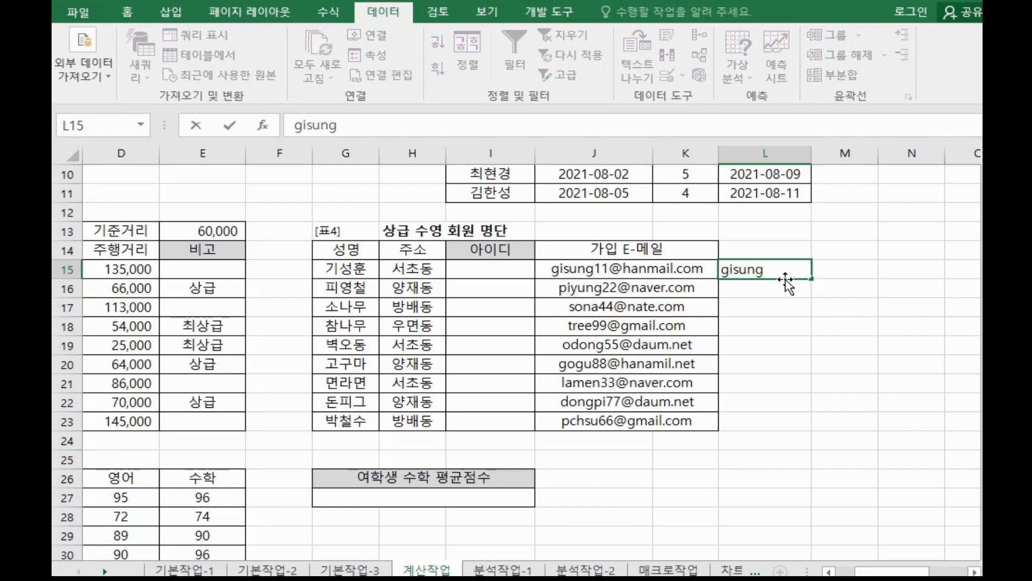
pyautogui.press('Return')
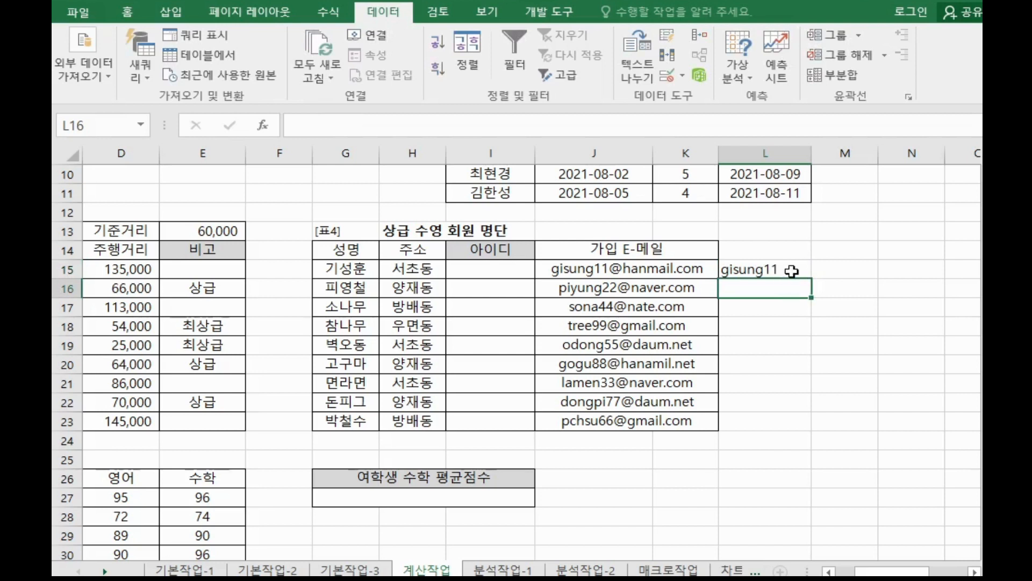
# Fill L15 down to L23 and switch the auto-fill option to Flash Fill.
pyautogui.click(785, 271)
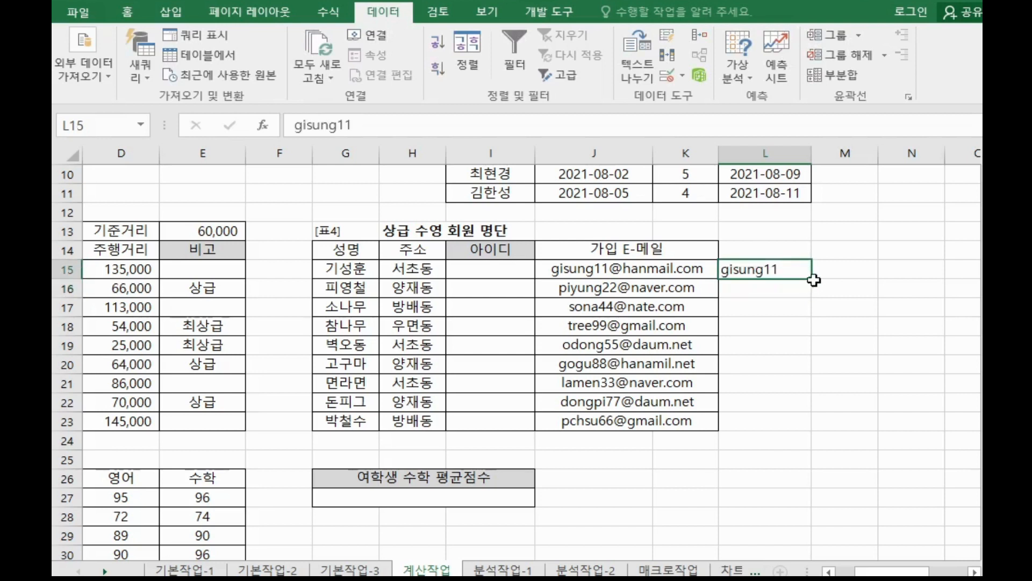
pyautogui.moveTo(811, 280); pyautogui.dragTo(821, 425)
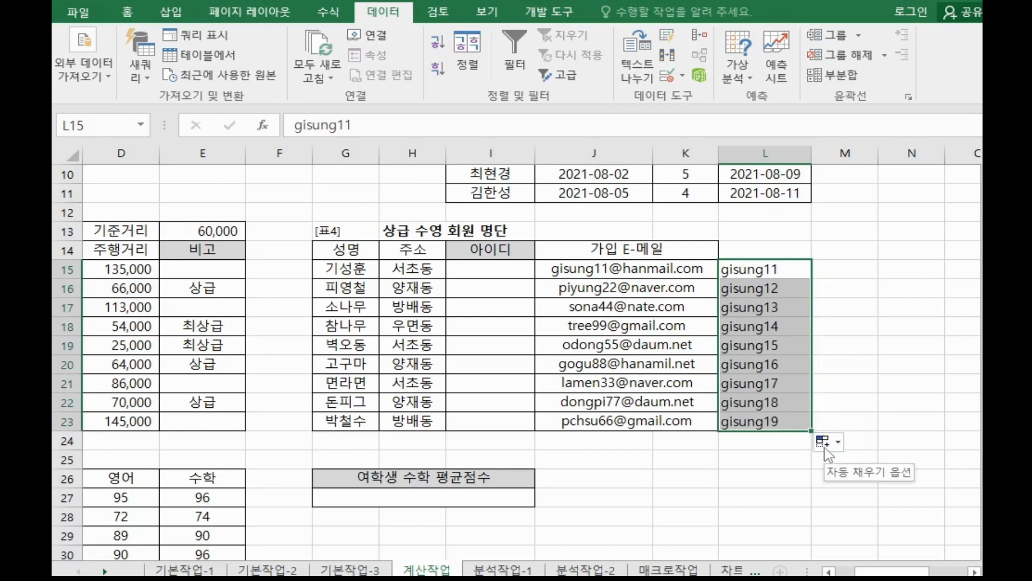
pyautogui.click(824, 445)
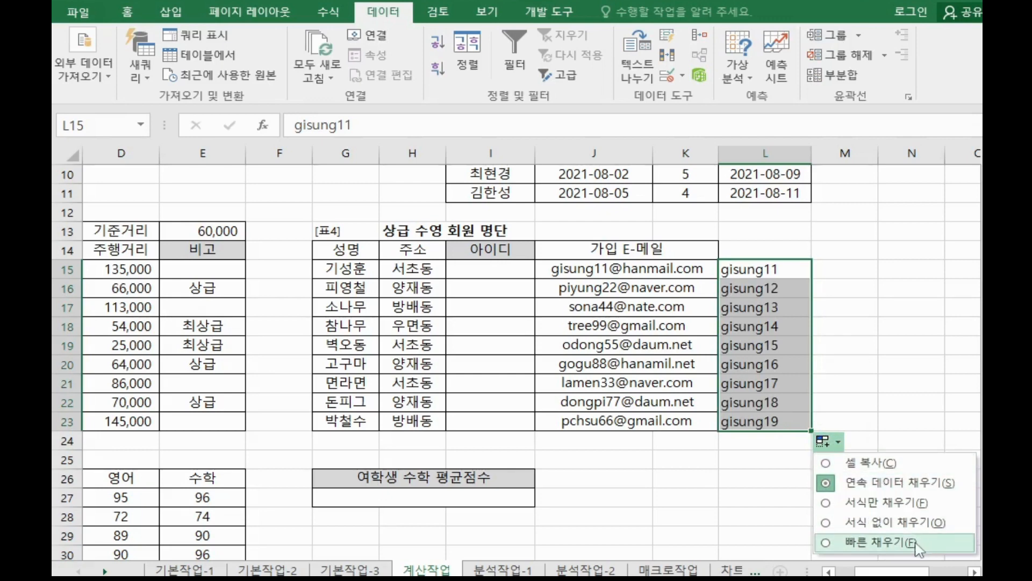
pyautogui.click(971, 285)
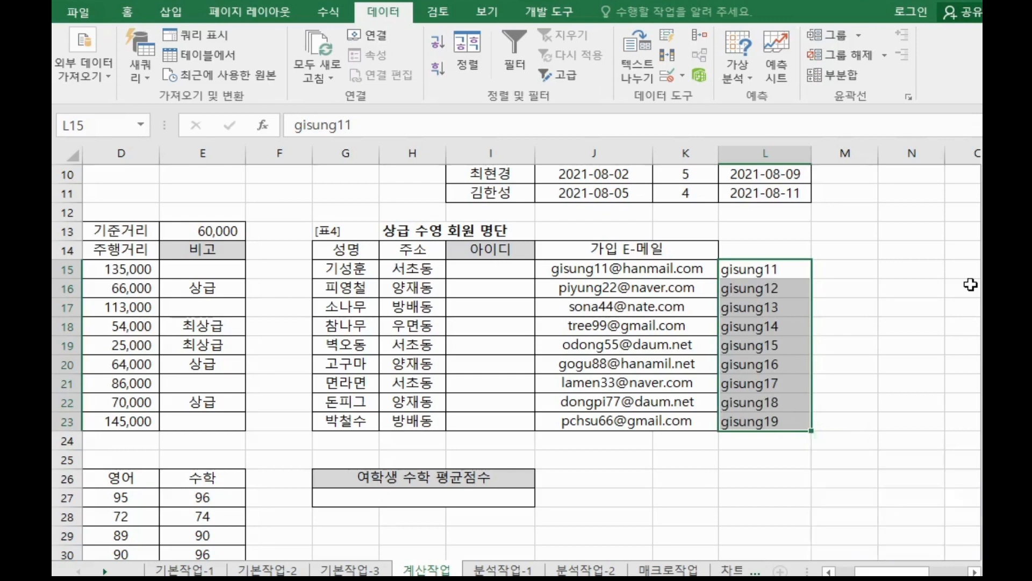
pyautogui.scroll(-2, 963, 280)
pyautogui.scroll(1, 838, 301)
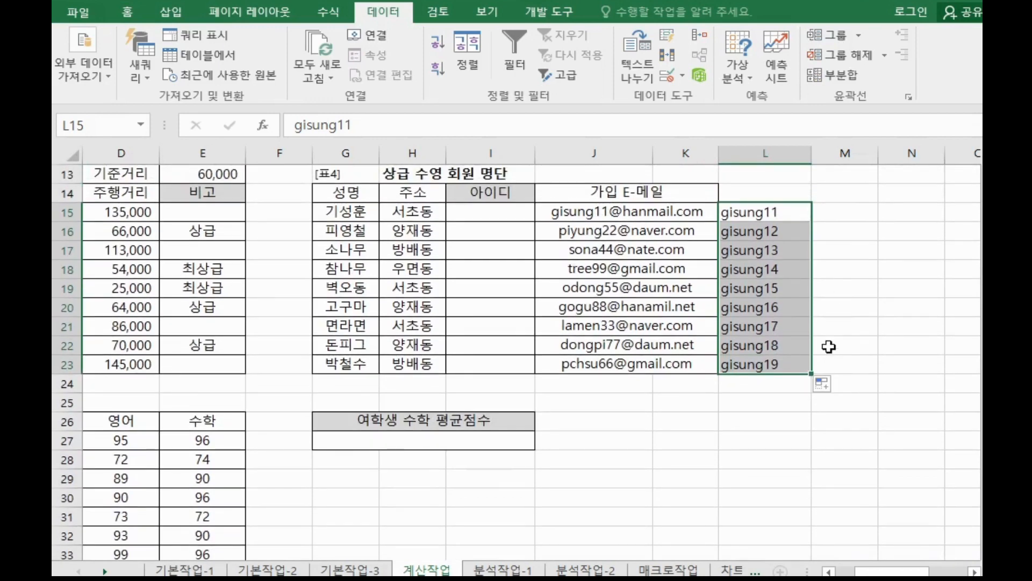
pyautogui.scroll(-1, 824, 336)
pyautogui.click(828, 331)
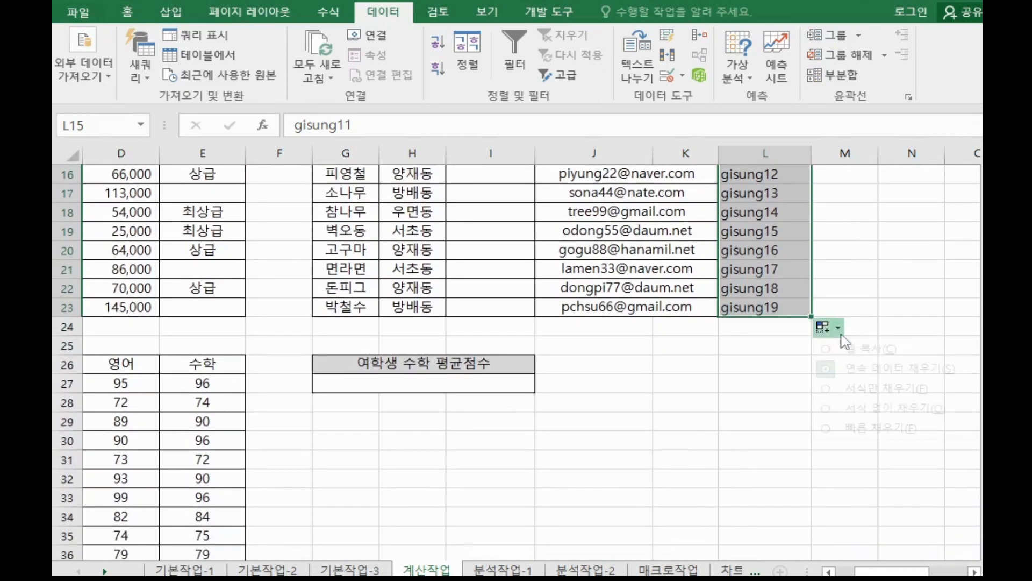
pyautogui.click(862, 439)
pyautogui.scroll(2, 855, 425)
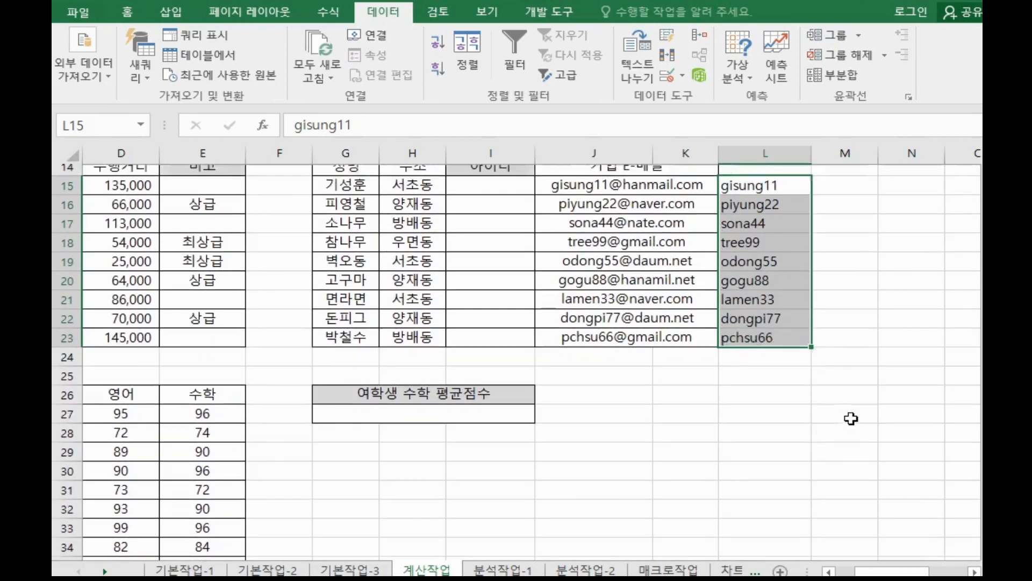
# Clear the flash-filled IDs from L15:L23.
pyautogui.click(777, 297)
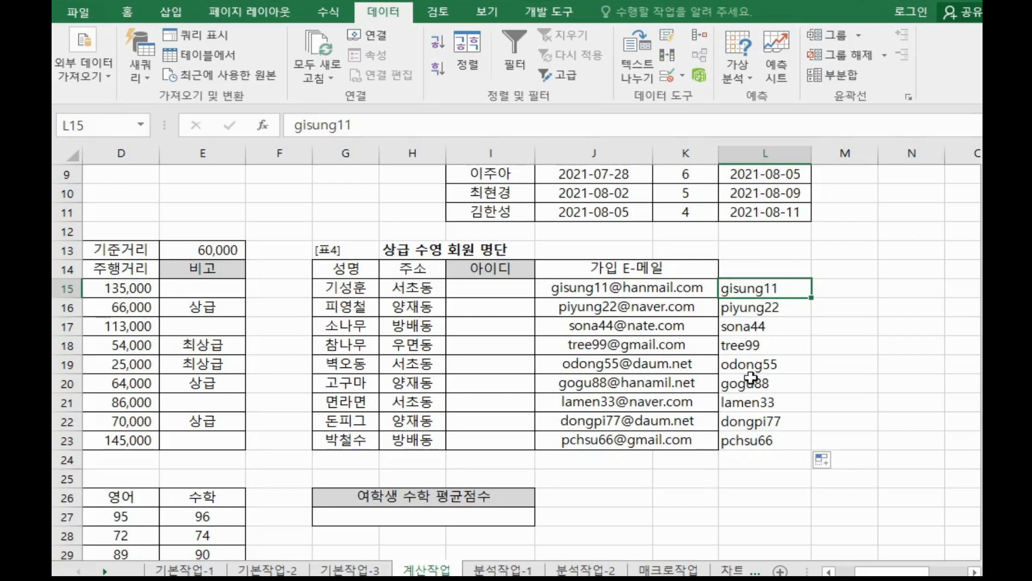
pyautogui.moveTo(767, 287); pyautogui.dragTo(782, 444)
pyautogui.press('Delete')
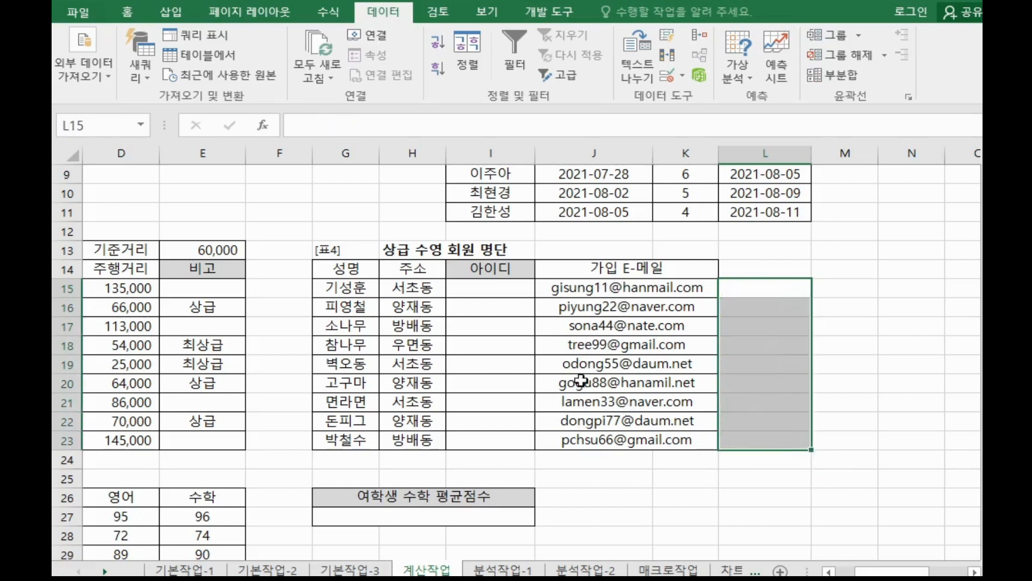
# Start a SEARCH function in the first 아이디 cell, I15, and open its argument dialog.
pyautogui.click(497, 289)
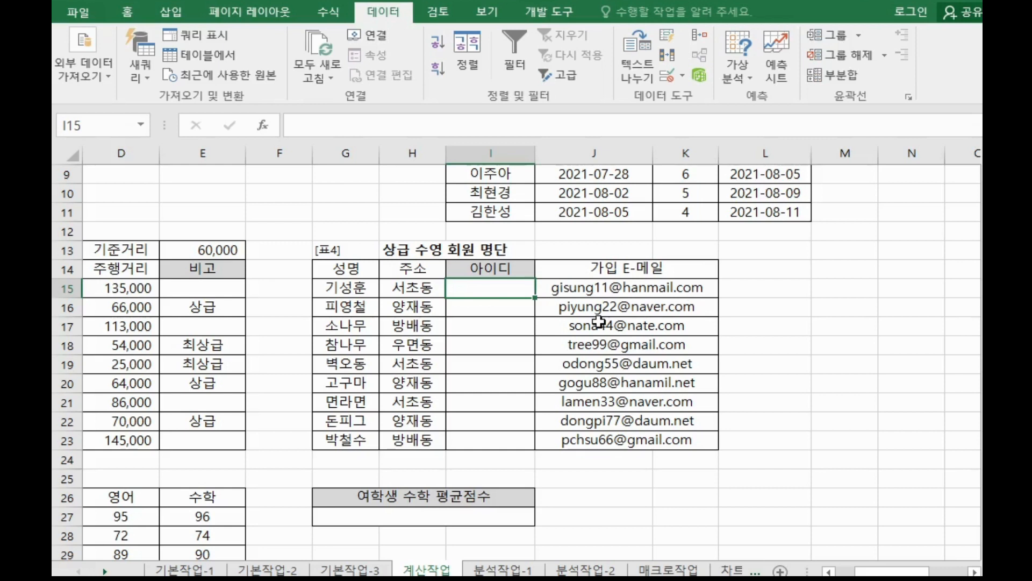
pyautogui.write('=se')
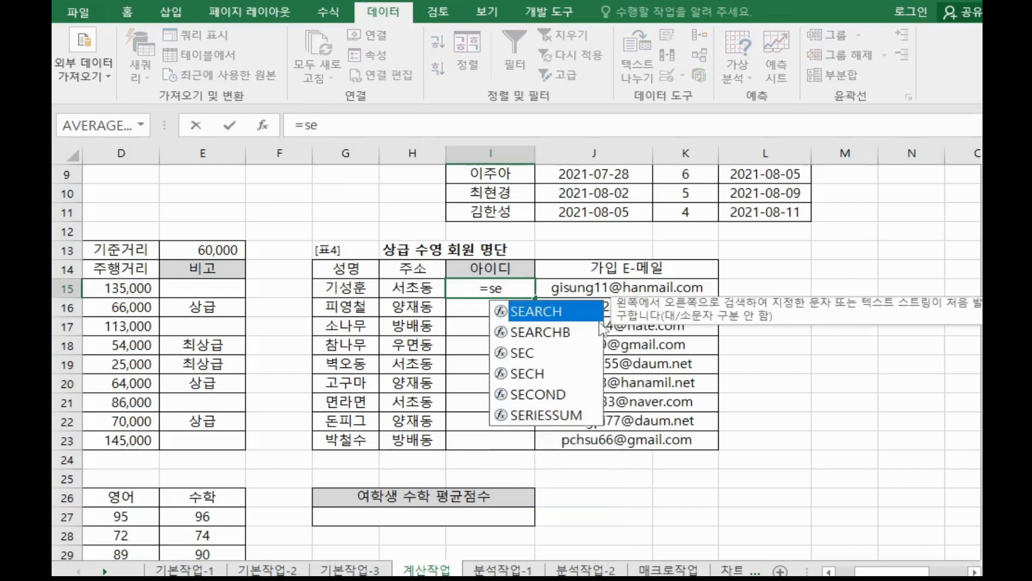
pyautogui.press('Tab')
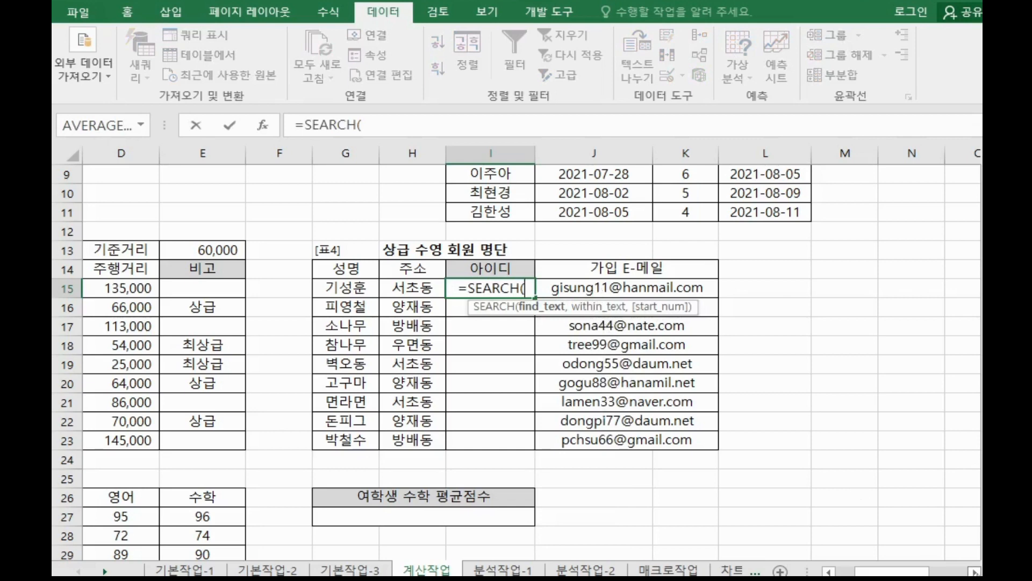
pyautogui.hscroll(3, 740, 387)
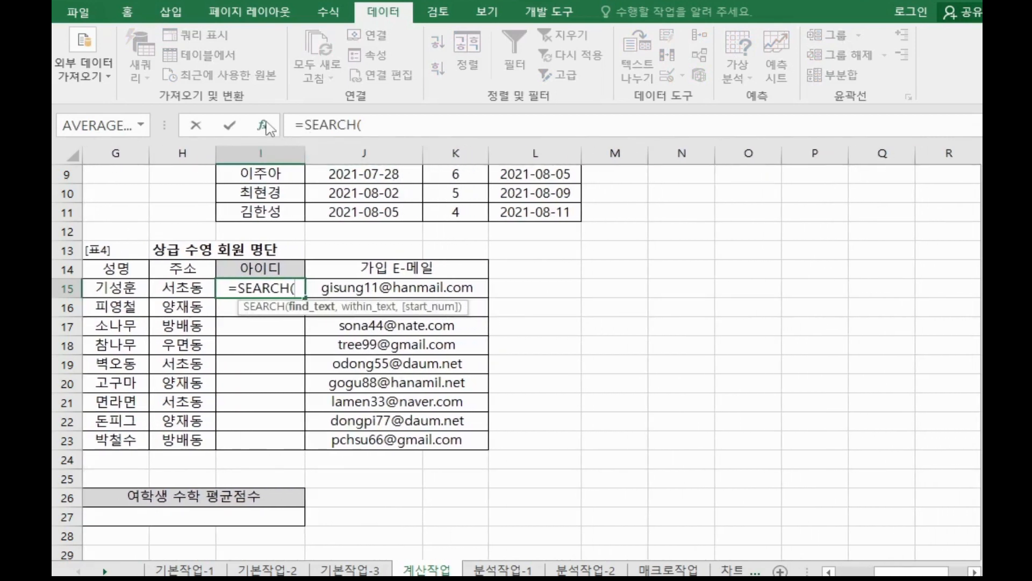
pyautogui.click(263, 126)
pyautogui.moveTo(536, 232); pyautogui.dragTo(731, 144)
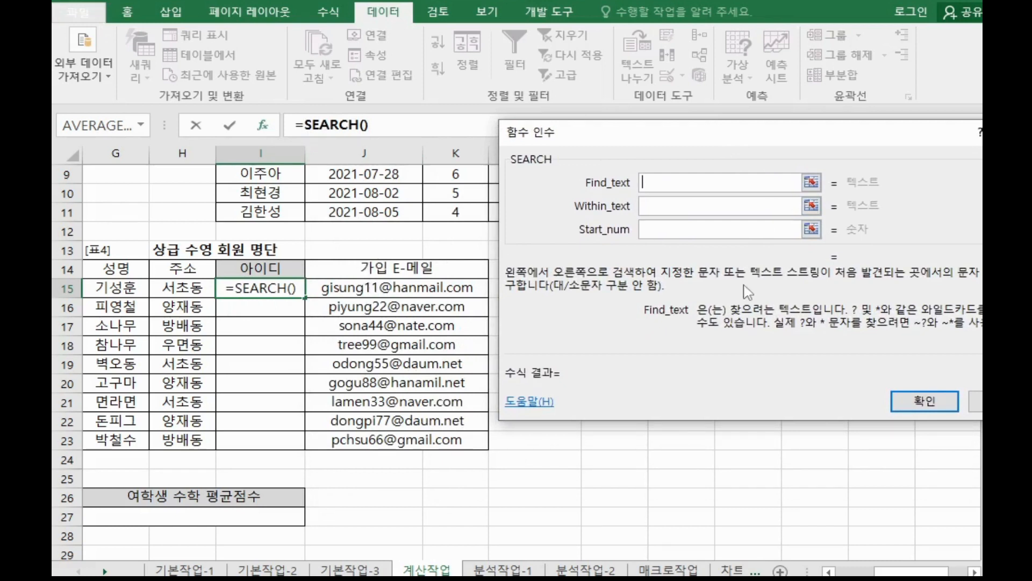
# Set SEARCH's Find_text to "@" and Within_text to J15, then confirm the formula.
pyautogui.write('@')
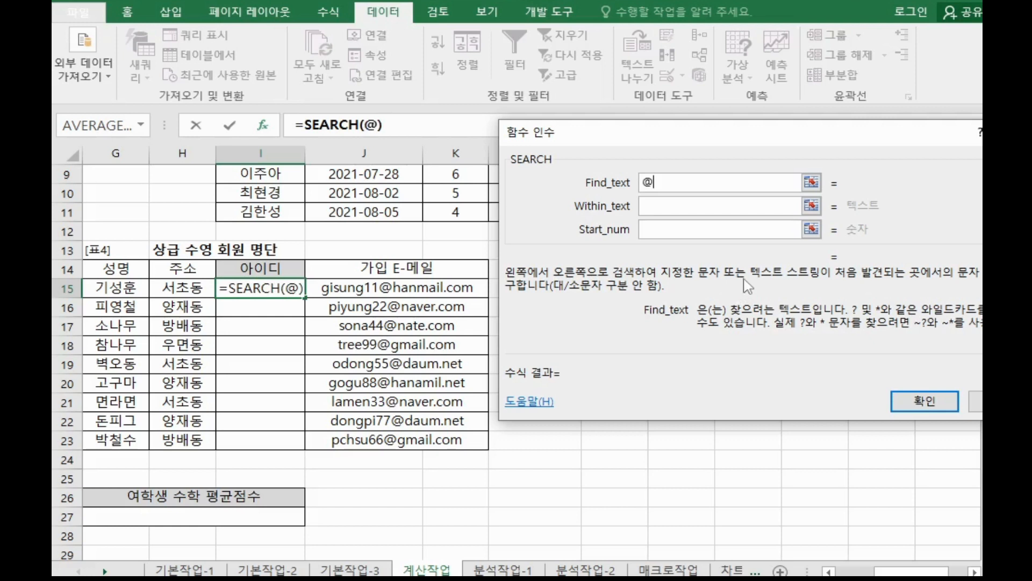
pyautogui.click(692, 207)
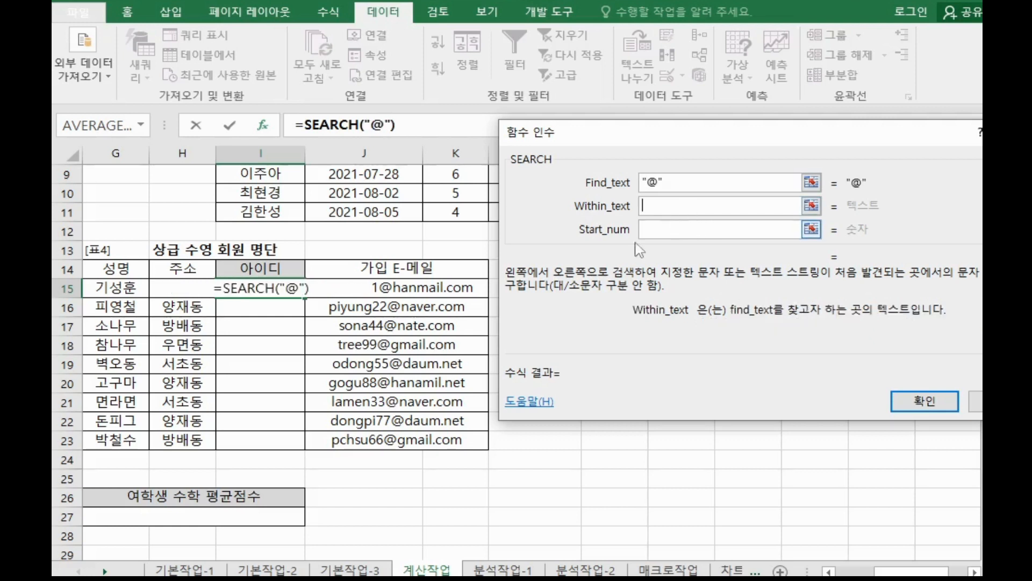
pyautogui.click(460, 292)
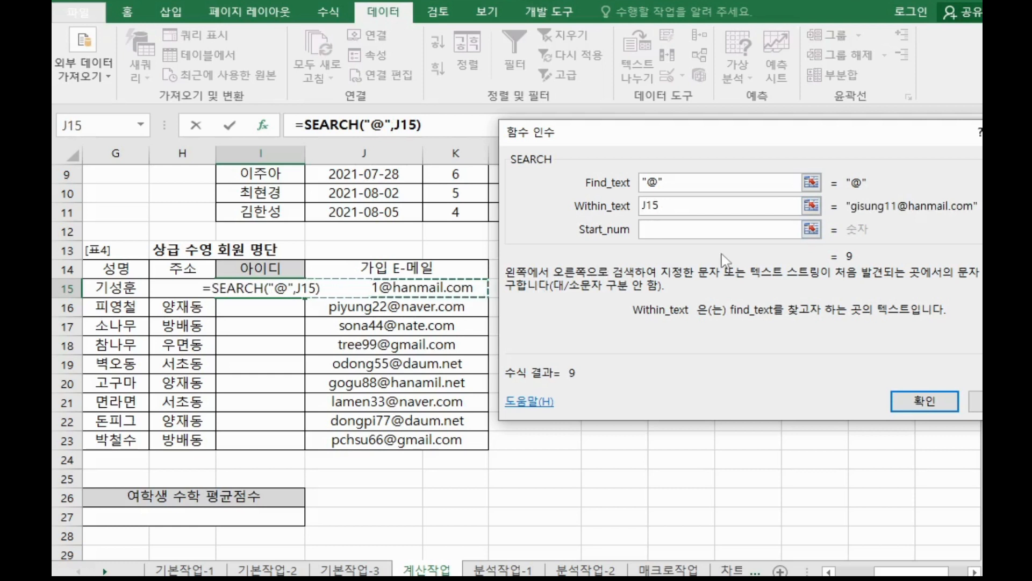
pyautogui.click(708, 232)
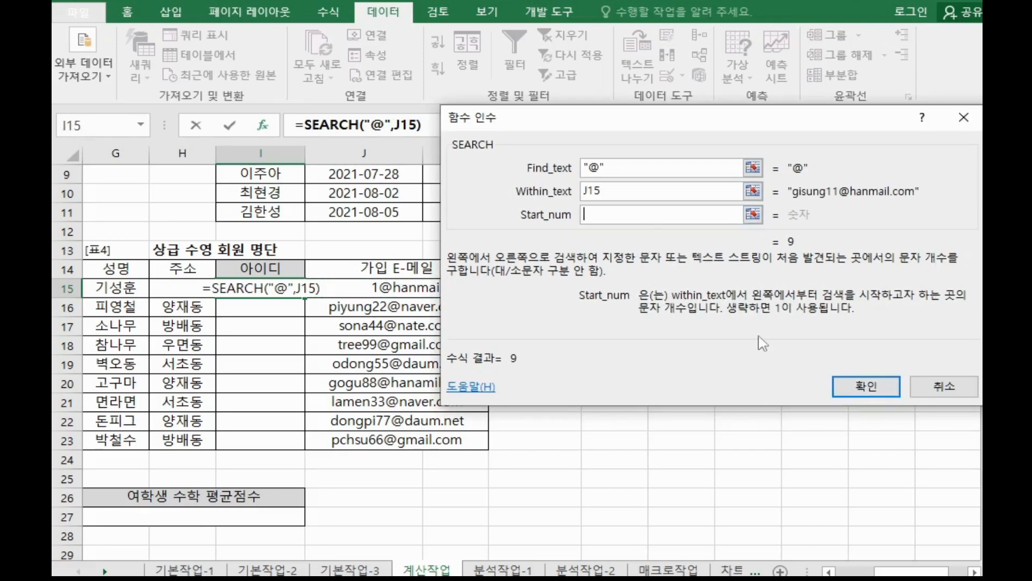
pyautogui.click(866, 386)
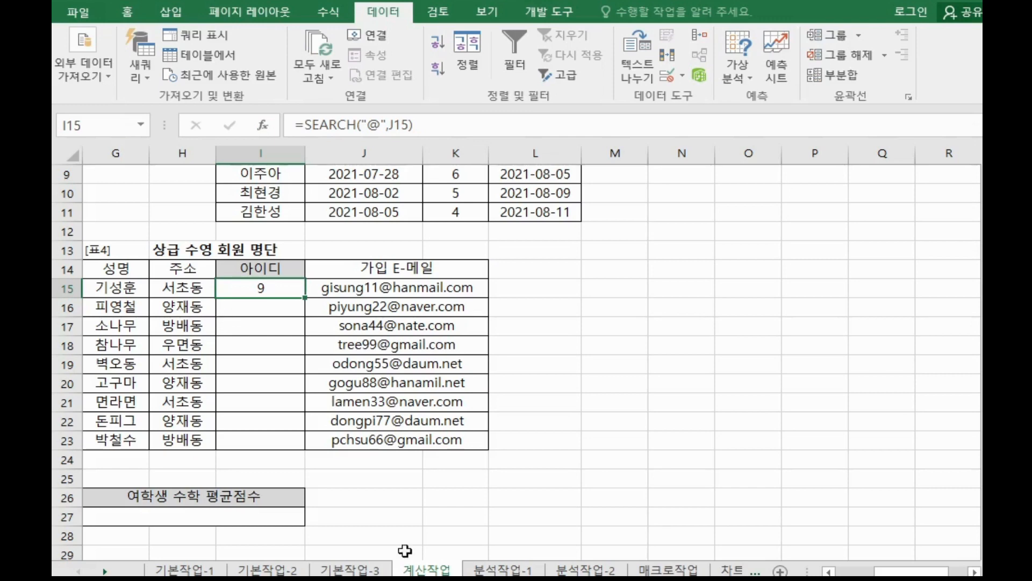
# Switch to the Notepad notes on functions.
pyautogui.click(422, 579)
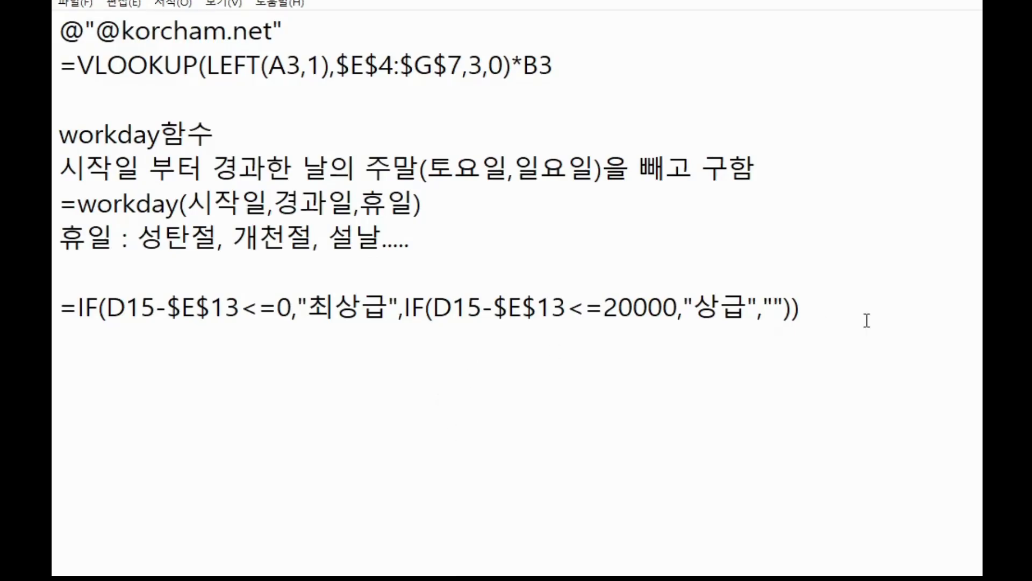
# Add a new "search함수" heading on a blank line below the IF formula in the notes.
pyautogui.click(851, 338)
pyautogui.press('Return')
pyautogui.press('Return')
pyautogui.press('Return')
pyautogui.press('Return')
pyautogui.press('Return')
pyautogui.press('Return')
pyautogui.press('Return')
pyautogui.press('Return')
pyautogui.press('Return')
pyautogui.press('Return')
pyautogui.press('Return')
pyautogui.press('Return')
pyautogui.press('Return')
pyautogui.press('Return')
pyautogui.press('Return')
pyautogui.press('Return')
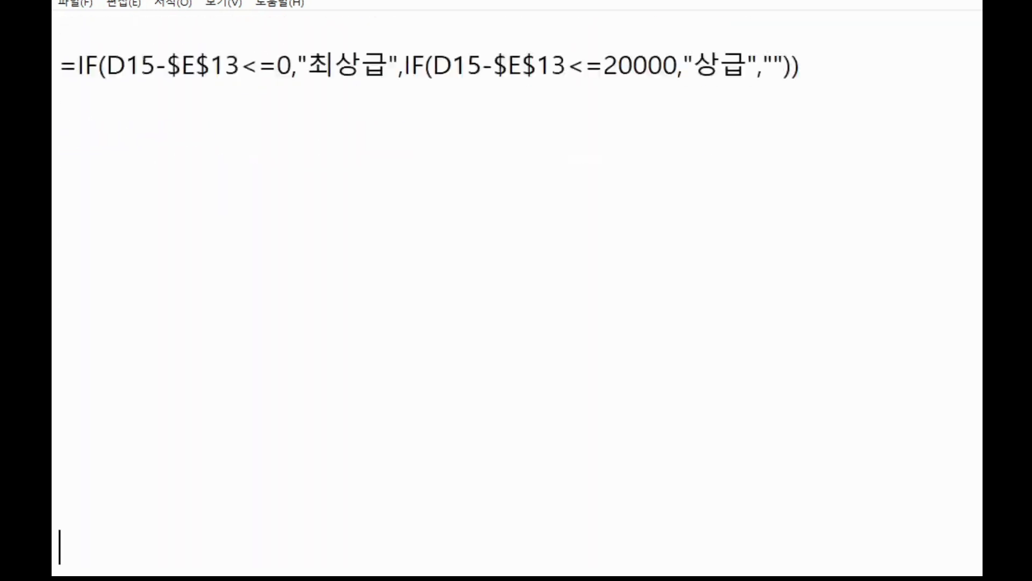
pyautogui.scroll(2, 586, 218)
pyautogui.click(55, 330)
pyautogui.click(55, 247)
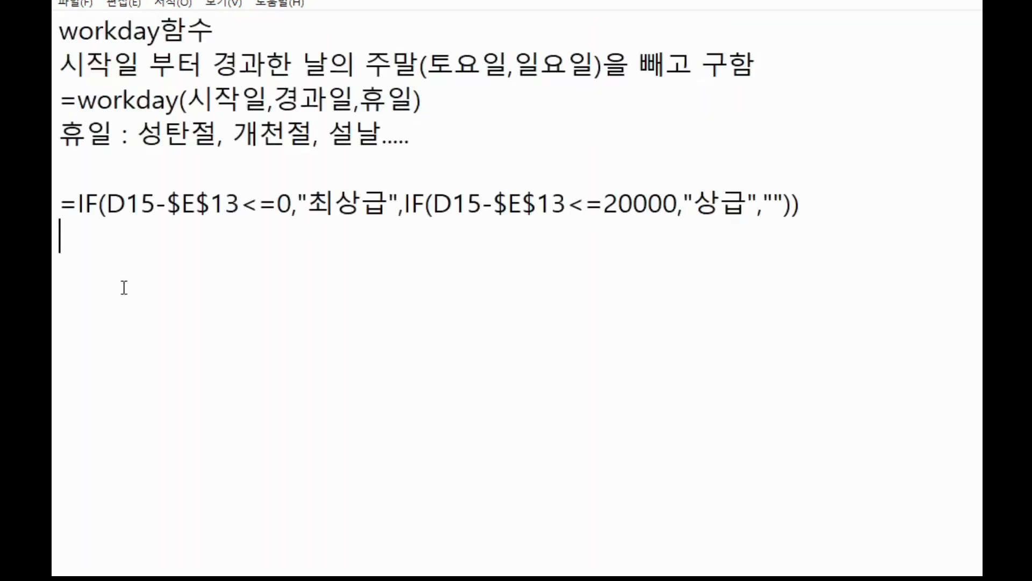
pyautogui.press('Return')
pyautogui.write('se')
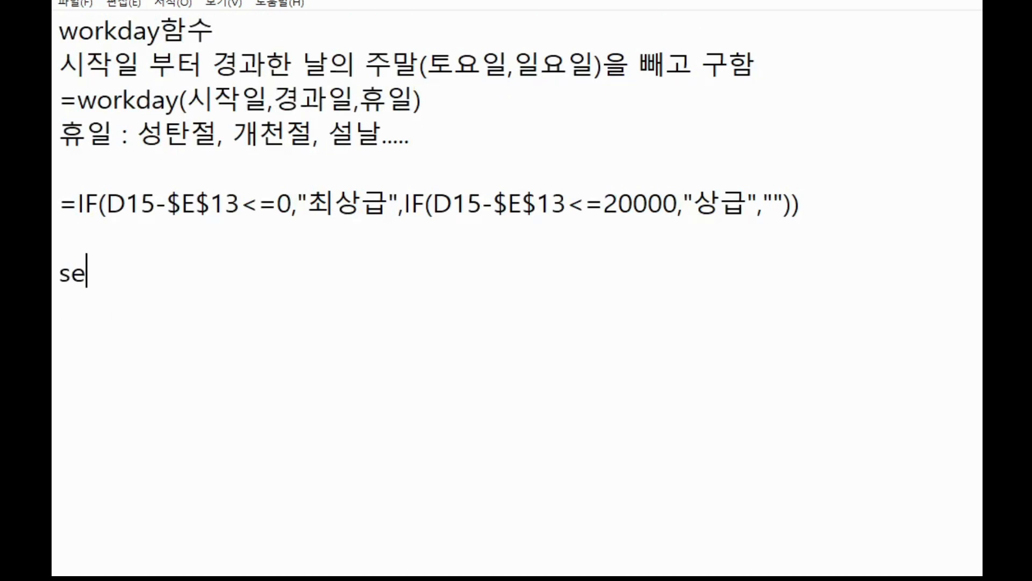
pyautogui.write('arch함수')
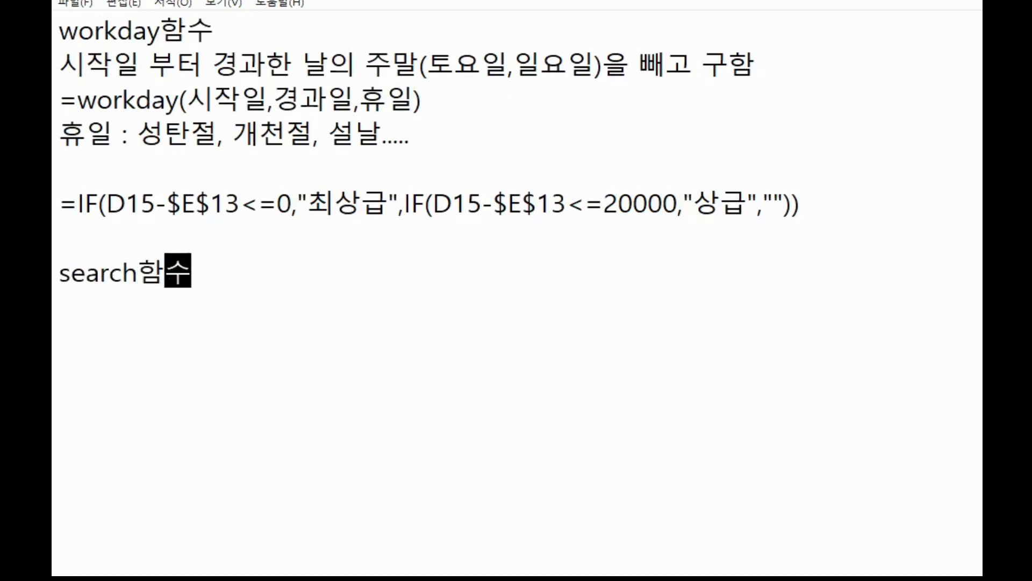
# Write the note "찾고자하는 글자가 문자열에서 몇번째 위치하는 가를 돌려 줌" under the search heading.
pyautogui.press('Return')
pyautogui.write('찾')
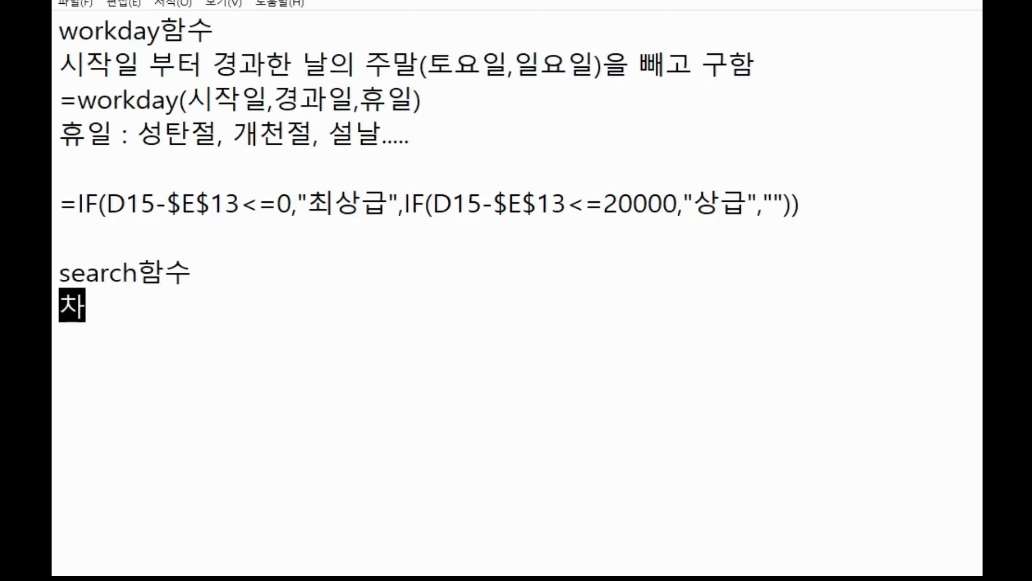
pyautogui.write('고자하는 ')
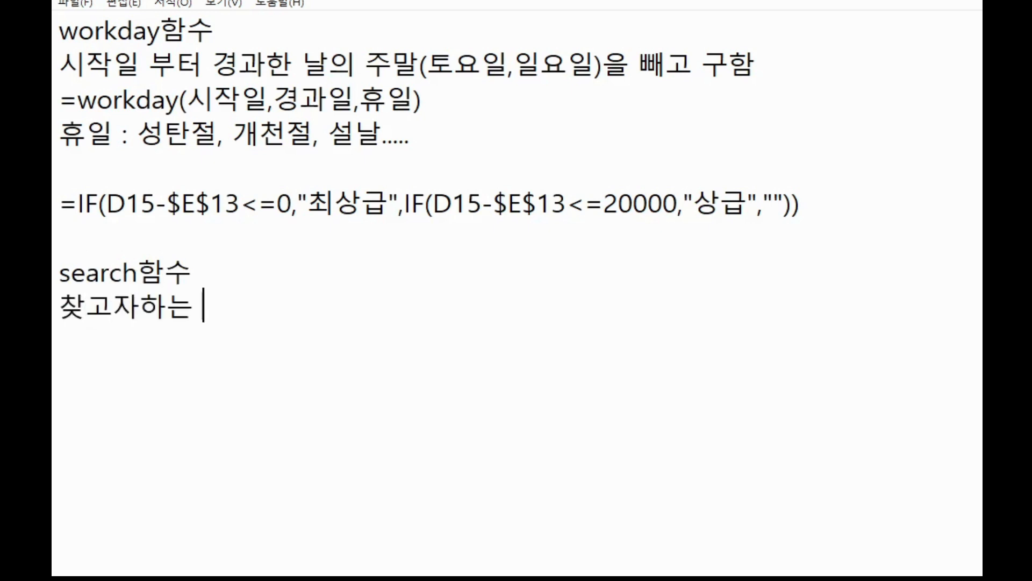
pyautogui.write('문자가')
pyautogui.press('BackSpace')
pyautogui.press('BackSpace')
pyautogui.press('BackSpace')
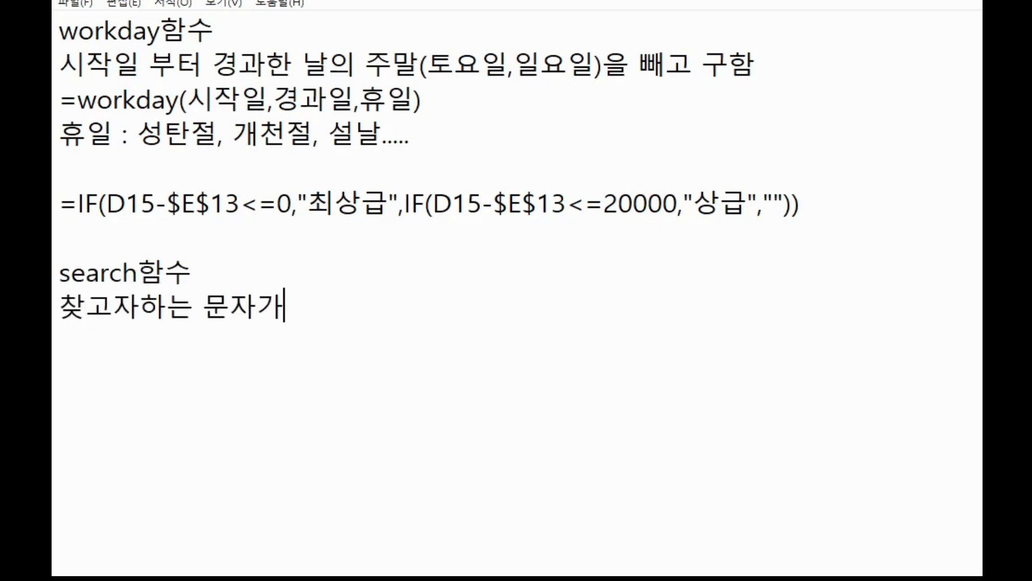
pyautogui.press('BackSpace')
pyautogui.write('글자가 ')
pyautogui.write('문자열에서 ㅁ')
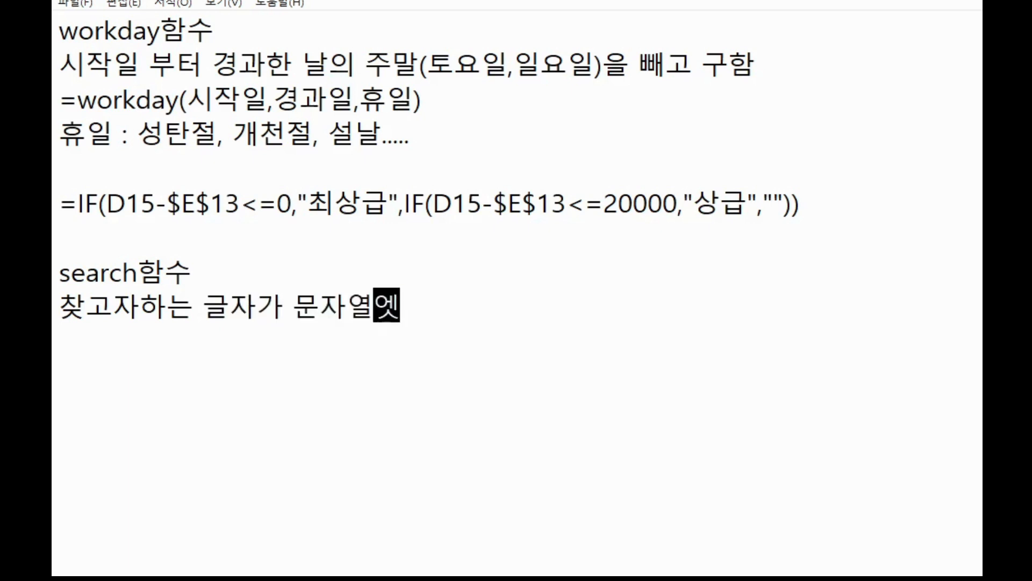
pyautogui.write('몇번째 ㅇ')
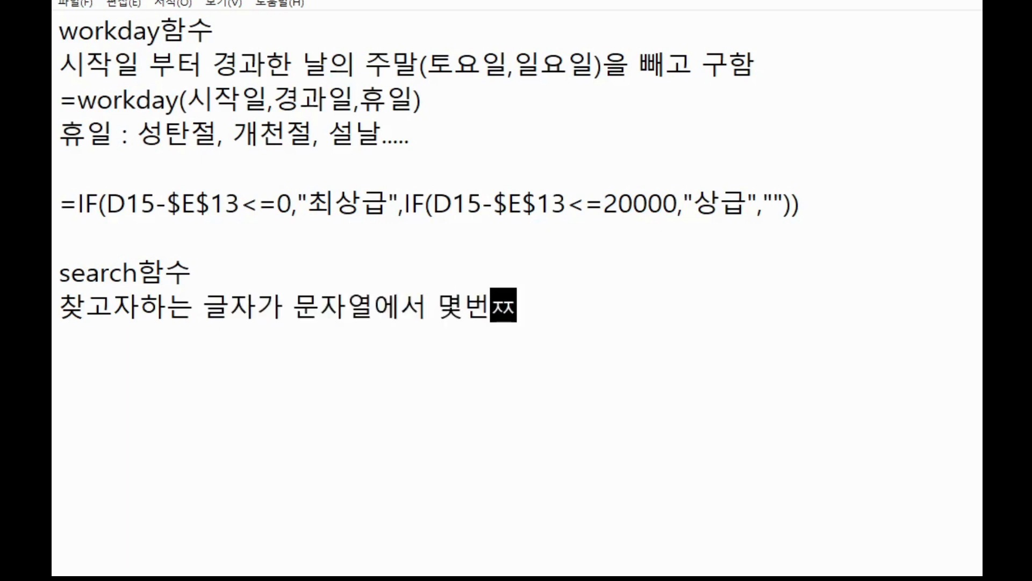
pyautogui.write('위치하')
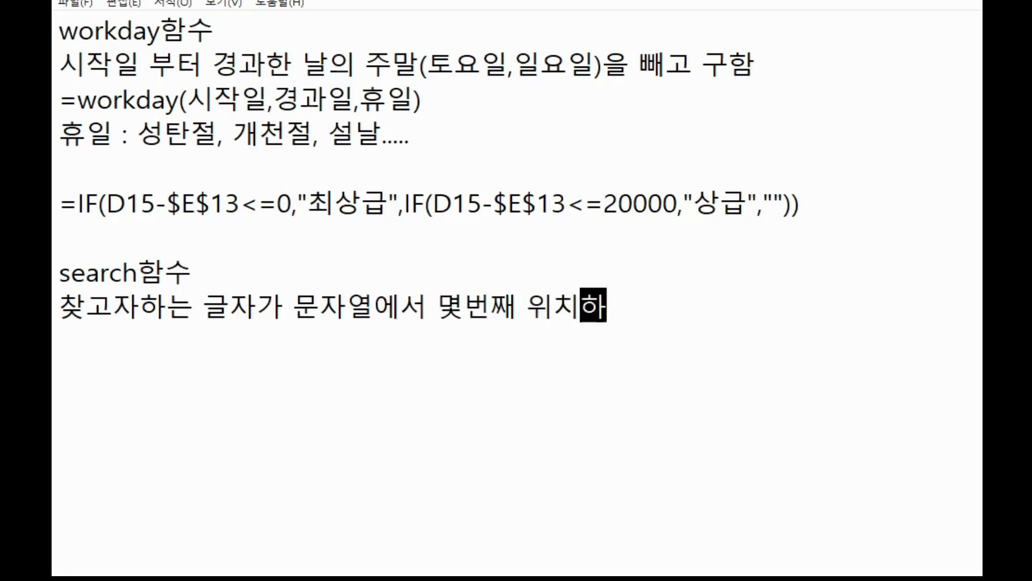
pyautogui.write('는 ㄱ가를 돌려')
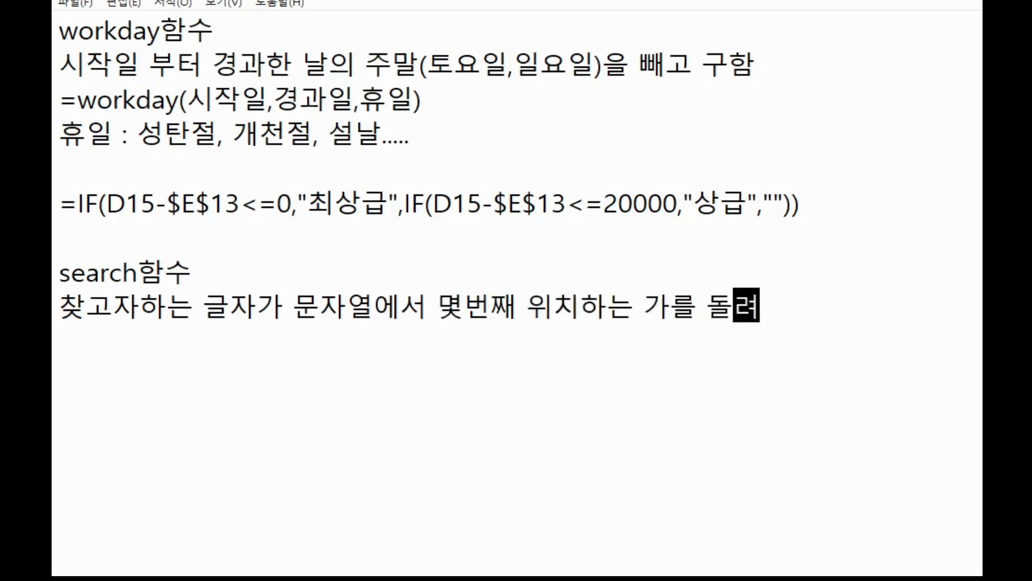
pyautogui.press('BackSpace')
pyautogui.press('BackSpace')
pyautogui.press('BackSpace')
pyautogui.press('BackSpace')
pyautogui.press('BackSpace')
pyautogui.press('BackSpace')
pyautogui.press('BackSpace')
pyautogui.press('BackSpace')
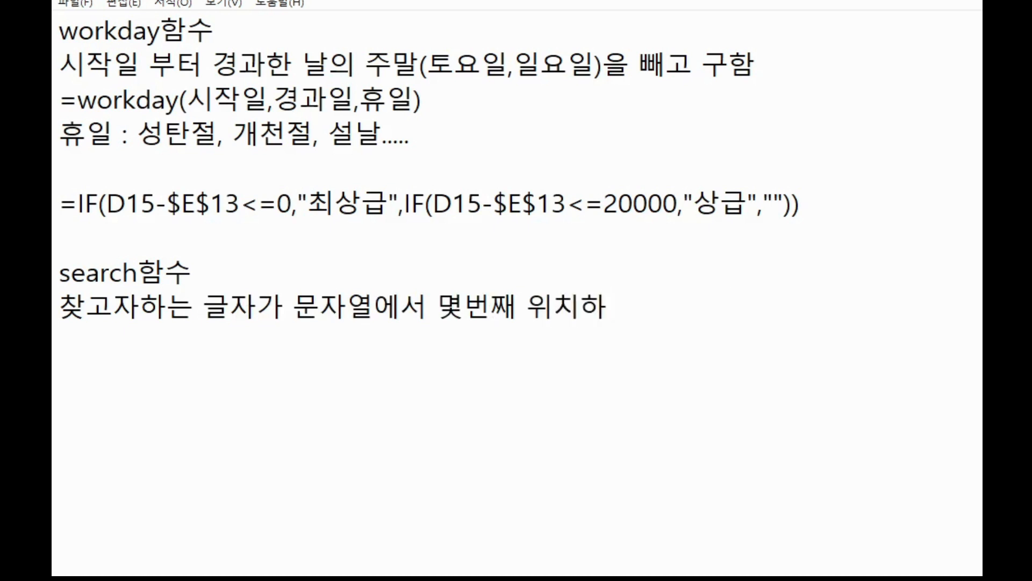
pyautogui.write('는 가를 돌려 줌')
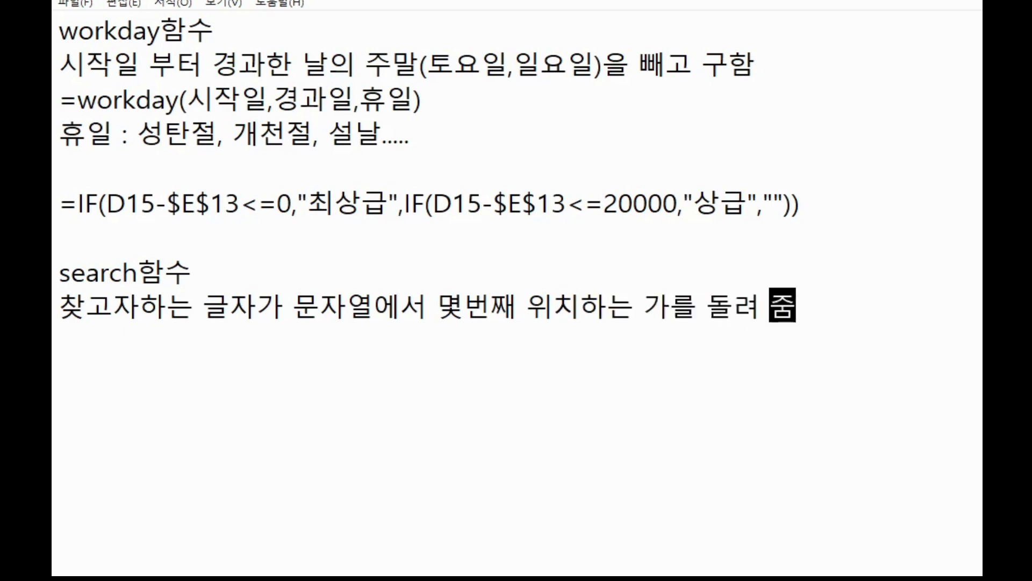
pyautogui.press('Return')
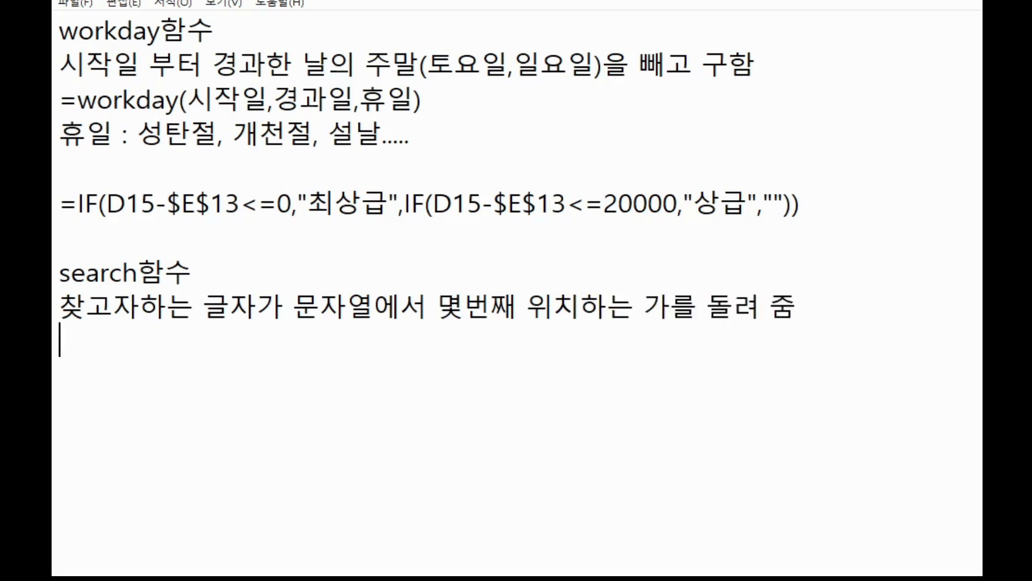
# Add the syntax line "=search(찾고자하는 글자,문자열,시작위치)" to the notes.
pyautogui.write('=search(')
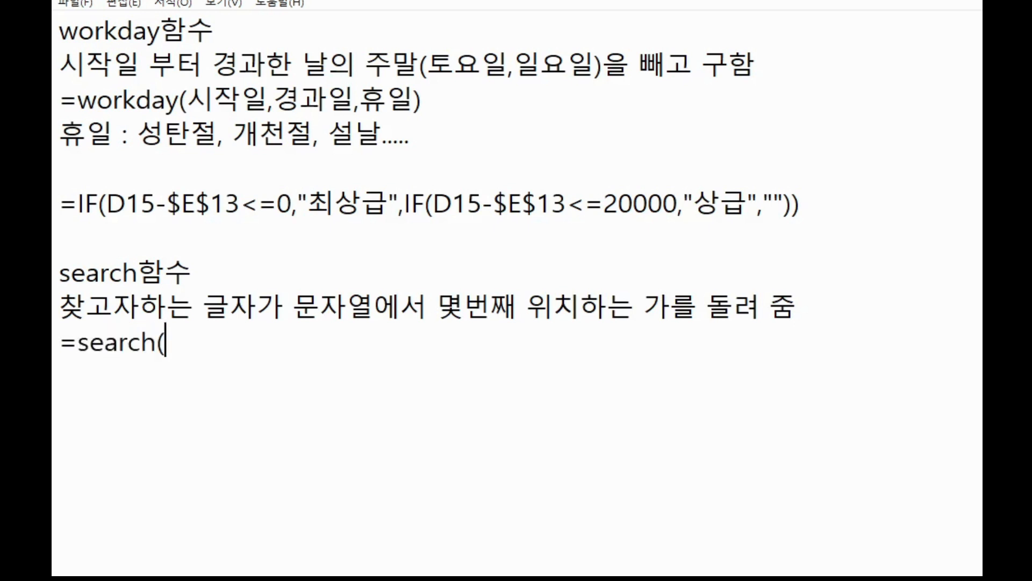
pyautogui.write('ㅊㅏㅈㄱㅗㅈㅏㅇ')
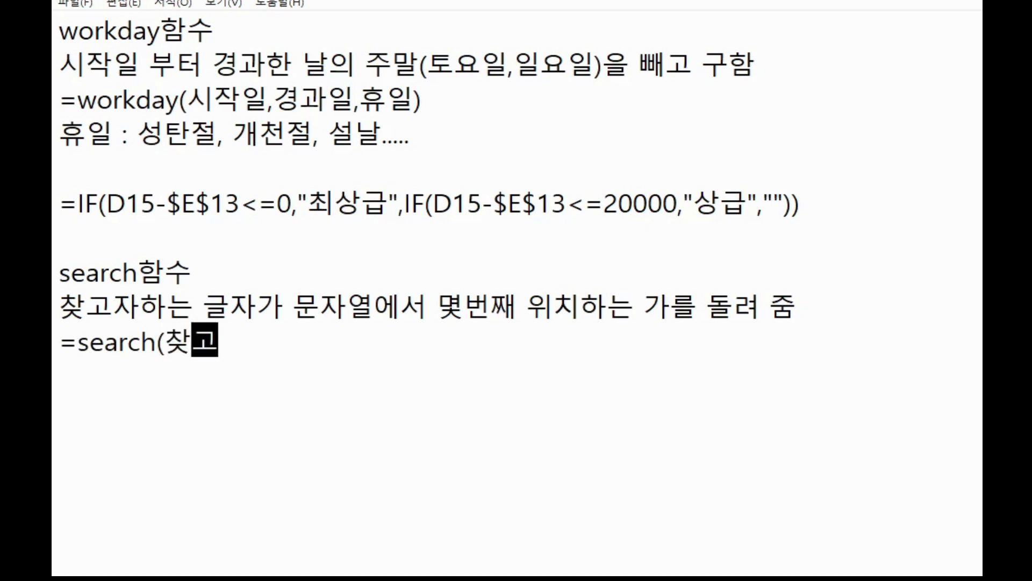
pyautogui.write('ㅏㄴㅡㄴ ㄱㅡㄹㅈㅏ')
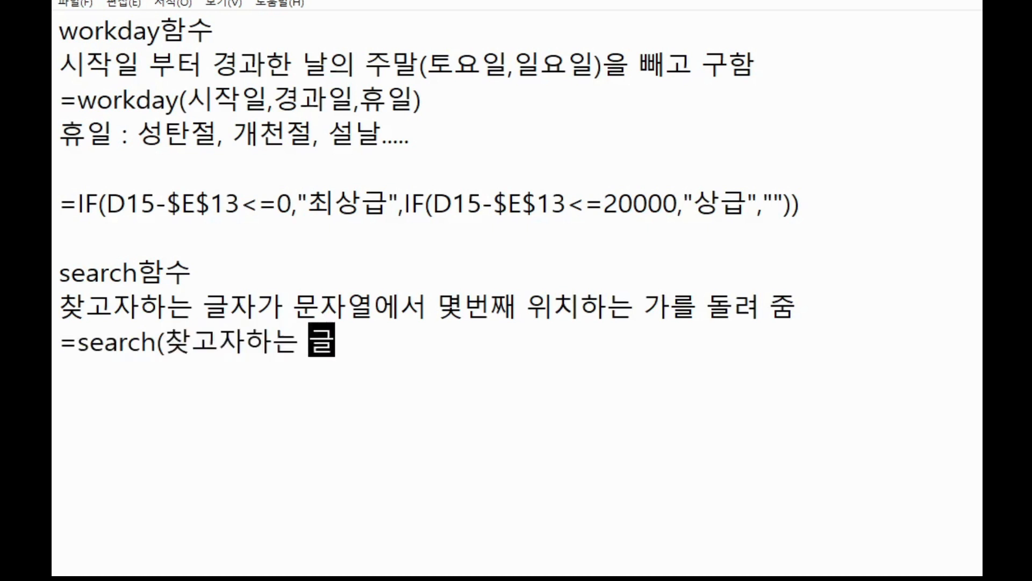
pyautogui.write(',')
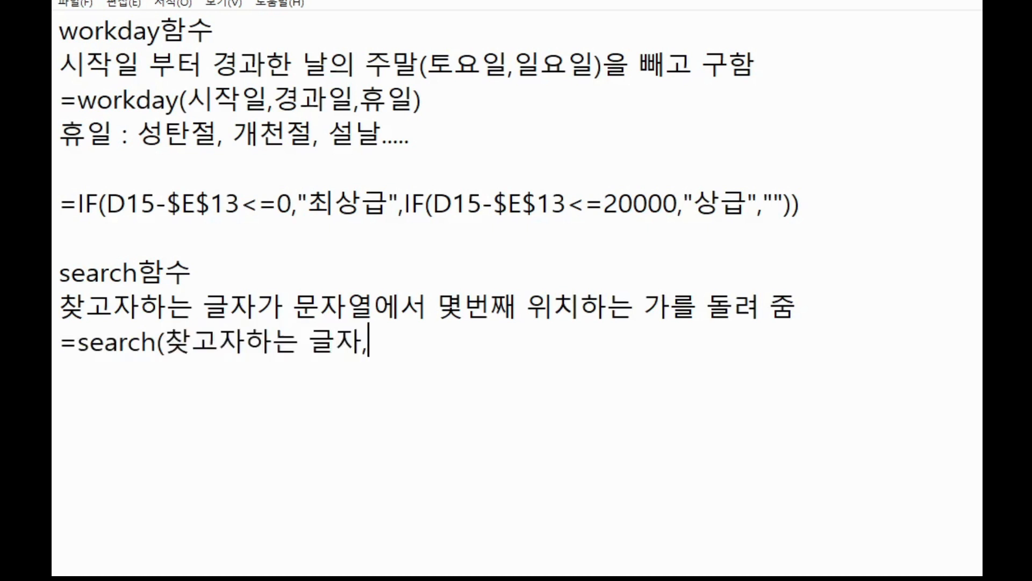
pyautogui.write('ㅁㅜㄴㅈㅏㅇㅕㄹ,ㅅㅡㅣ')
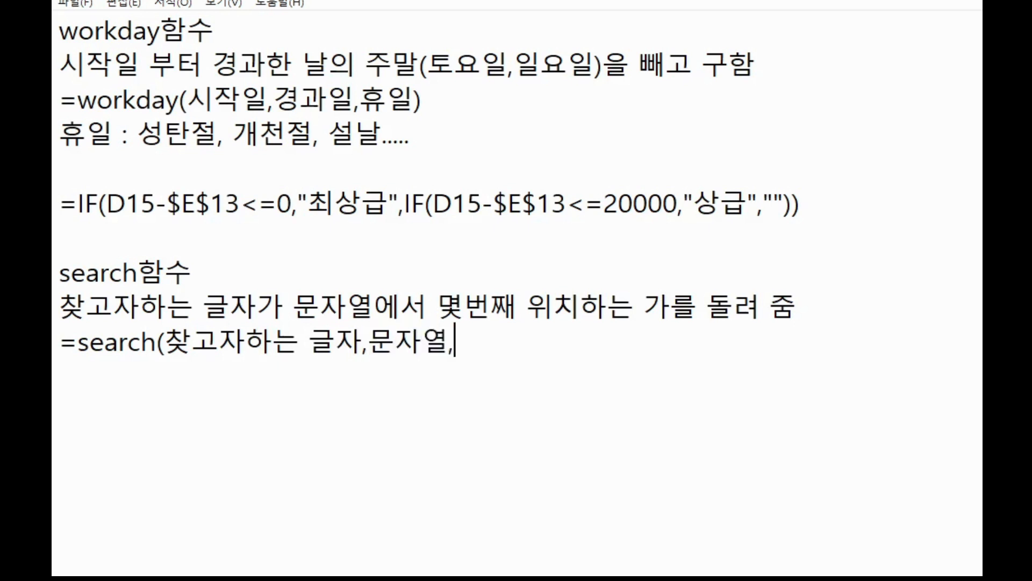
pyautogui.write('ㅏㄱㅇㅜㅣㅊㅣ)')
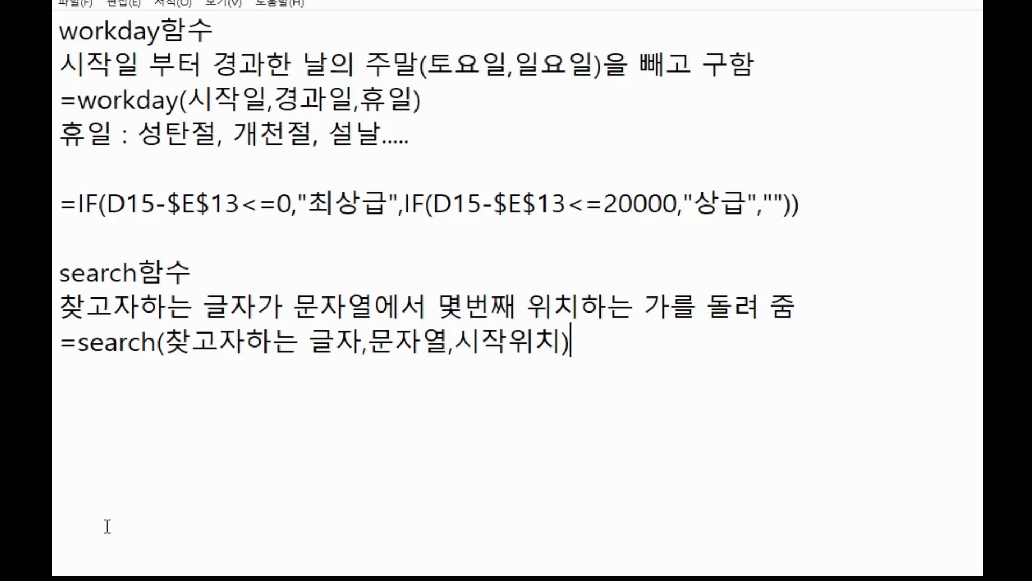
# Switch back to the spreadsheet and append -1 to the SEARCH formula in I15.
pyautogui.hotkey('alt', 'Tab')
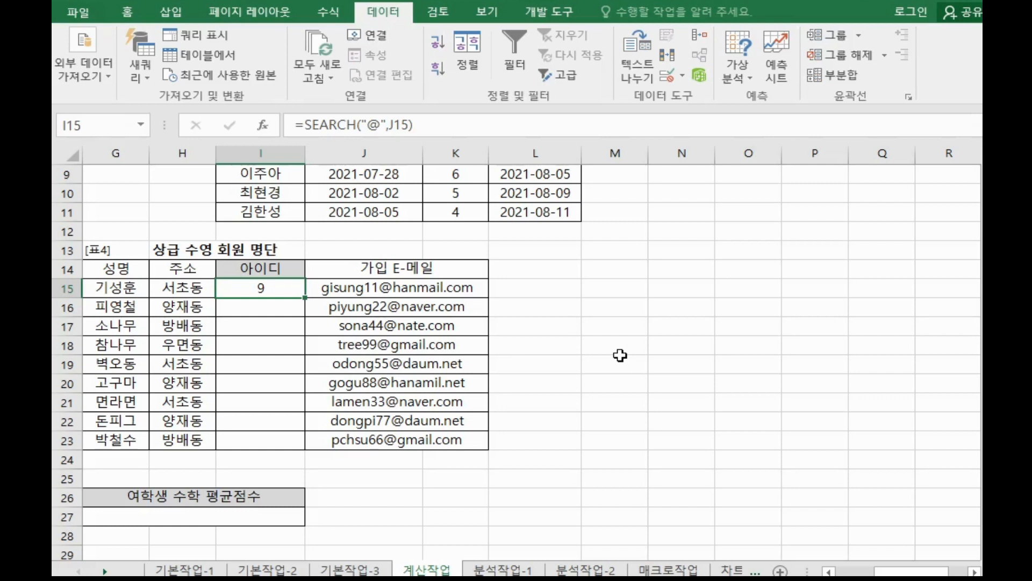
pyautogui.click(461, 131)
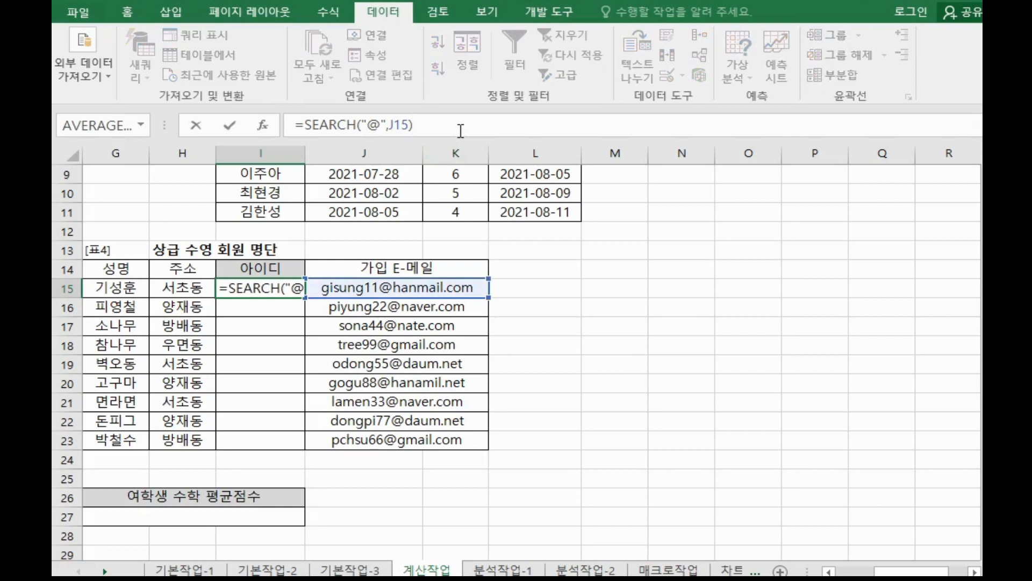
pyautogui.write('-1')
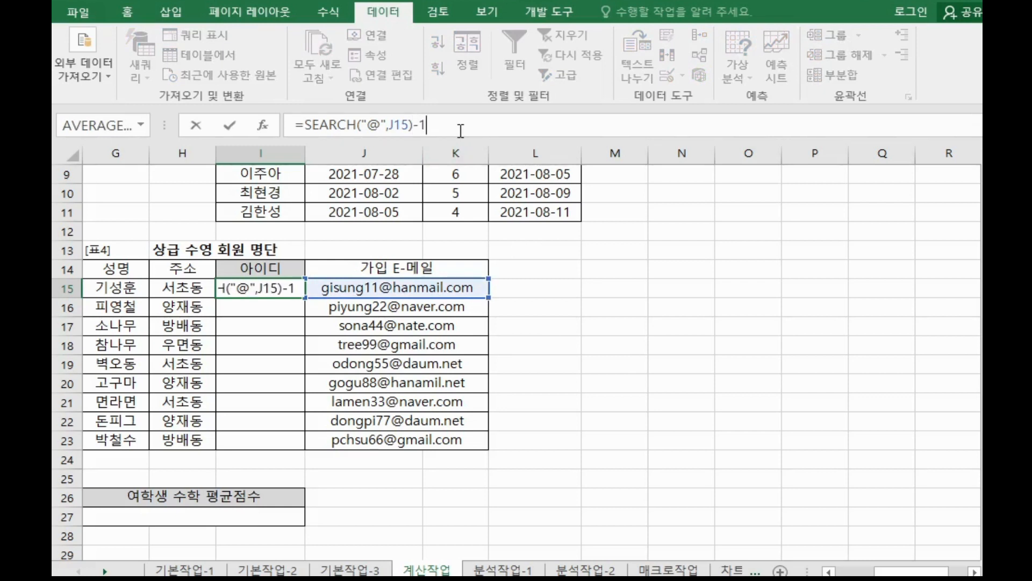
pyautogui.hotkey('ctrl', 'Return')
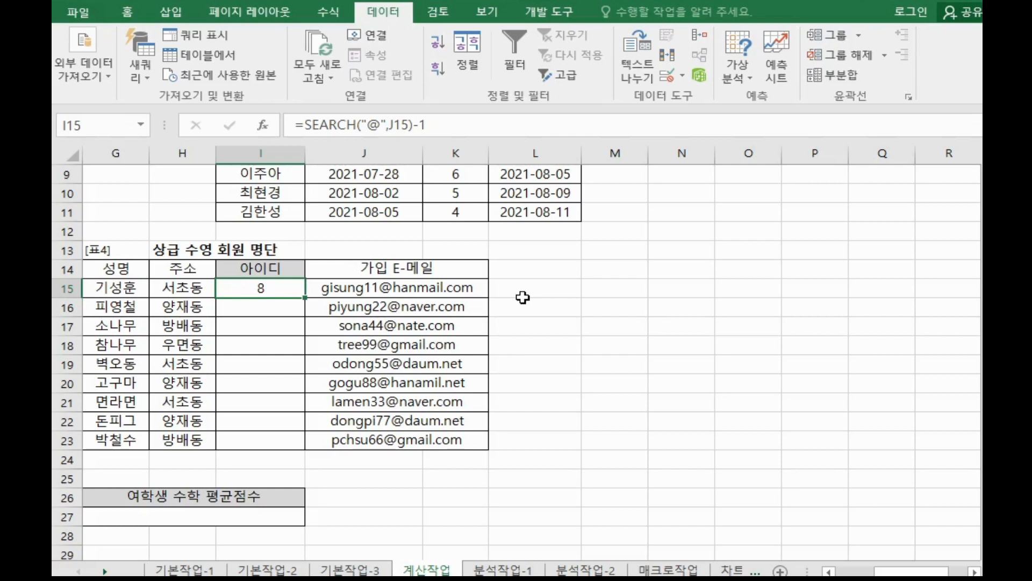
# Wrap I15's SEARCH formula in a MID function and open MID's argument dialog.
pyautogui.click(480, 288)
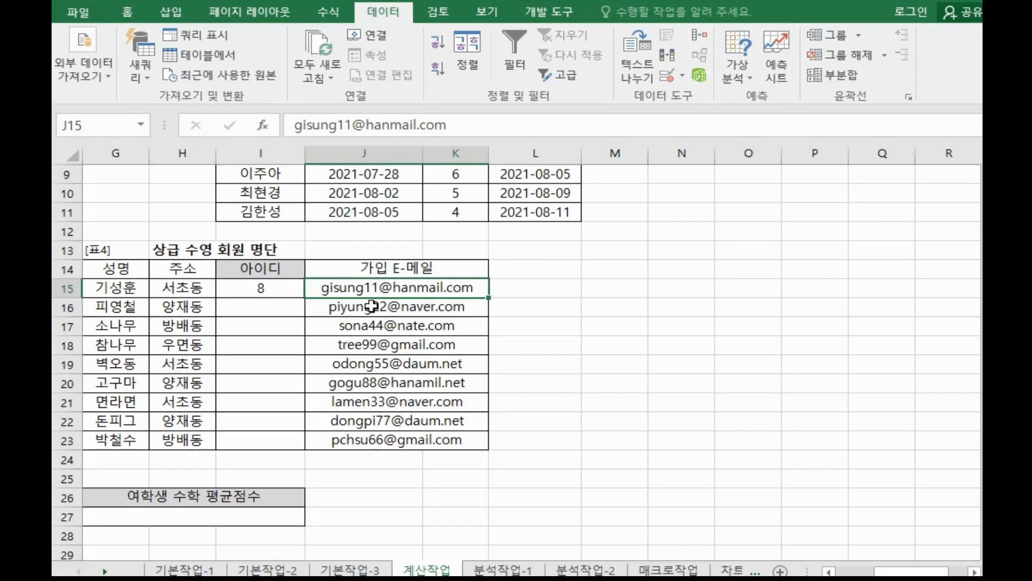
pyautogui.click(282, 289)
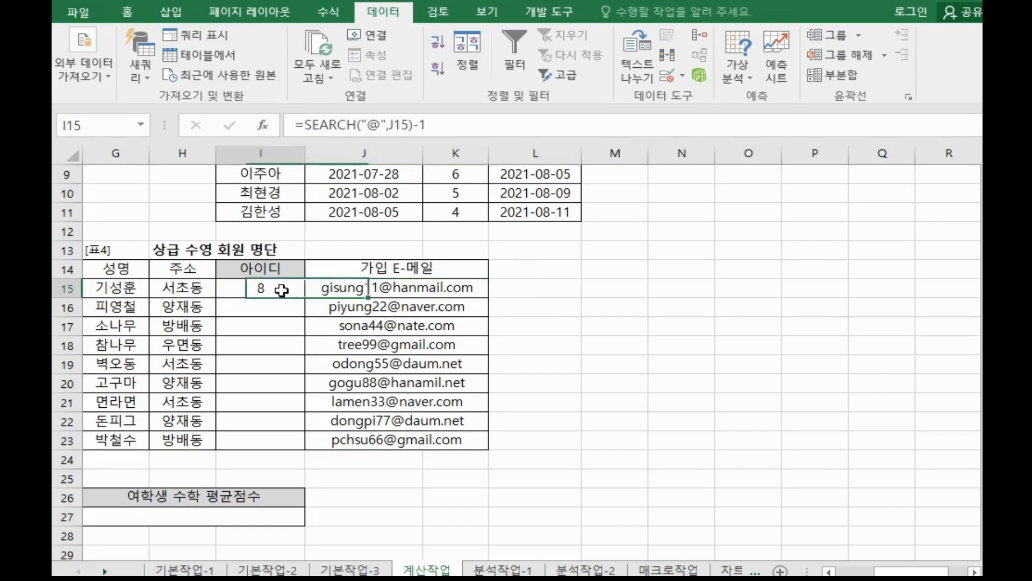
pyautogui.click(304, 128)
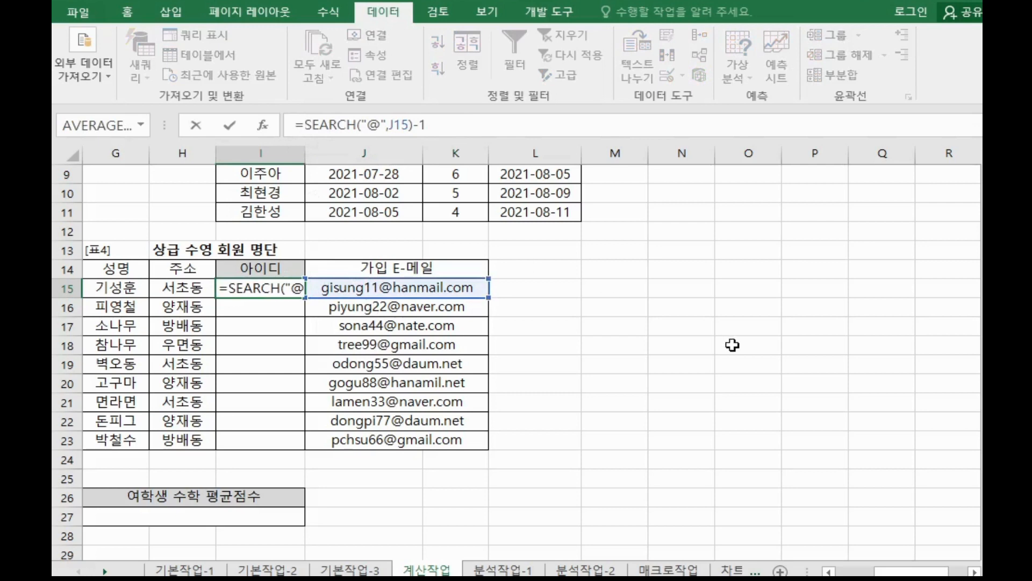
pyautogui.write('MID(')
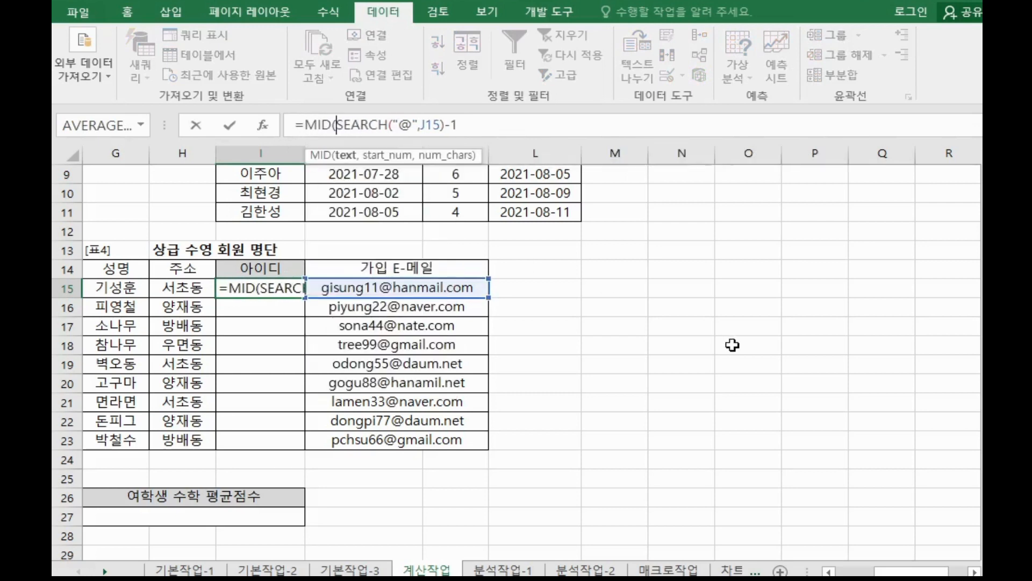
pyautogui.click(300, 127)
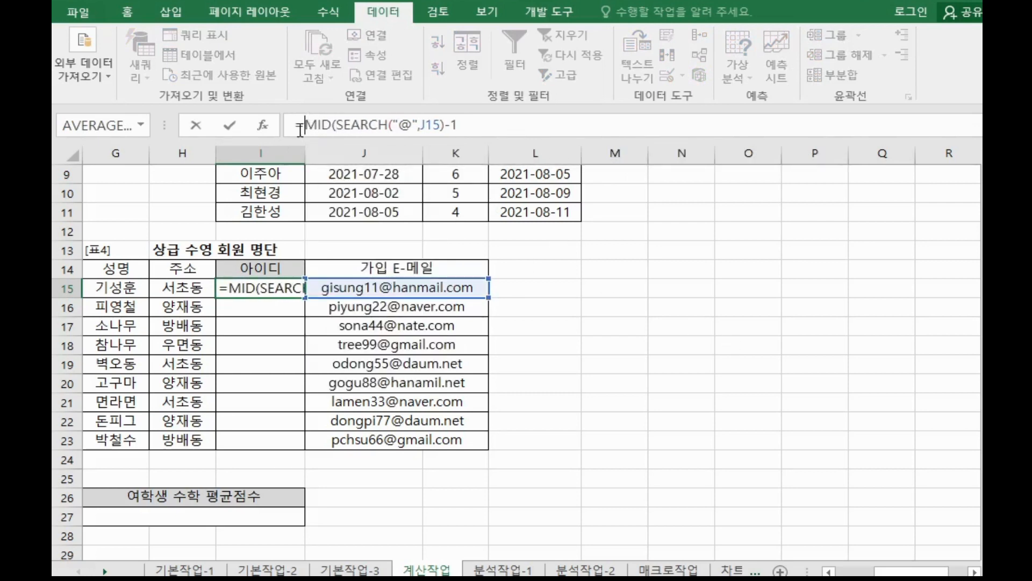
pyautogui.click(262, 126)
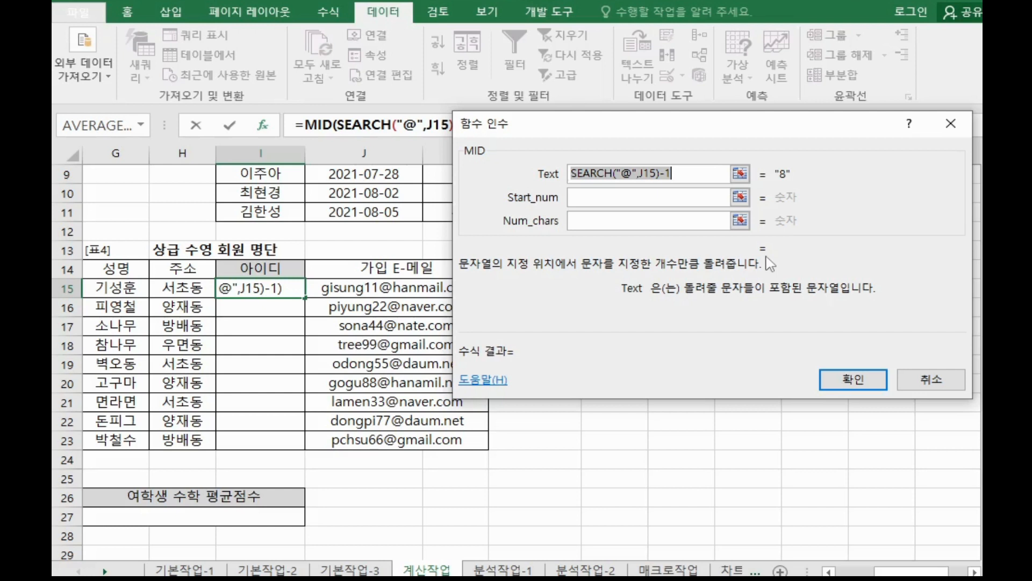
# Move the SEARCH("@",J15)-1 expression from MID's Text argument into its Num_chars argument.
pyautogui.hotkey('ctrl', 'a')
pyautogui.press('BackSpace')
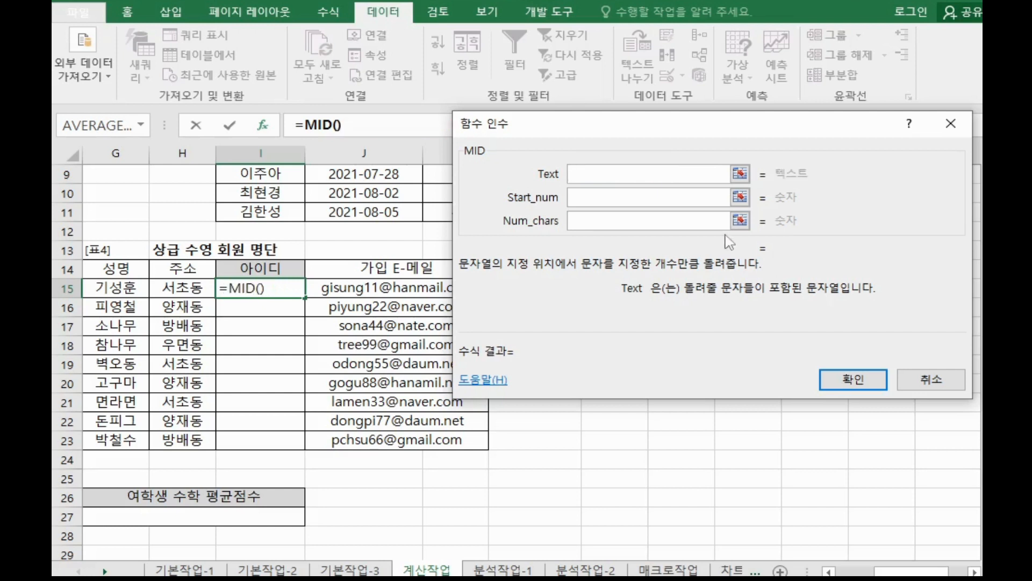
pyautogui.click(710, 222)
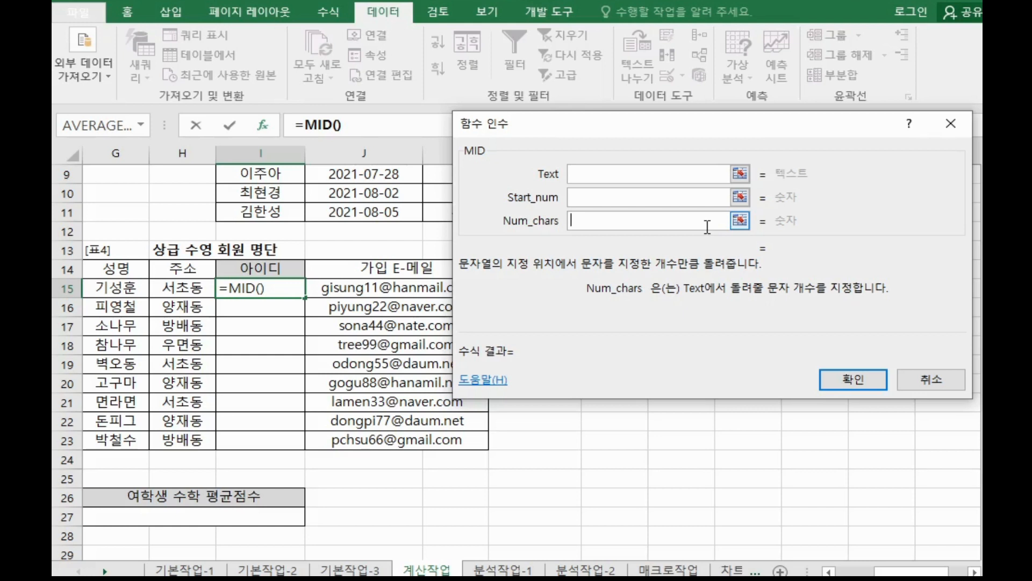
pyautogui.write('SEARCH("@",J15)-1')
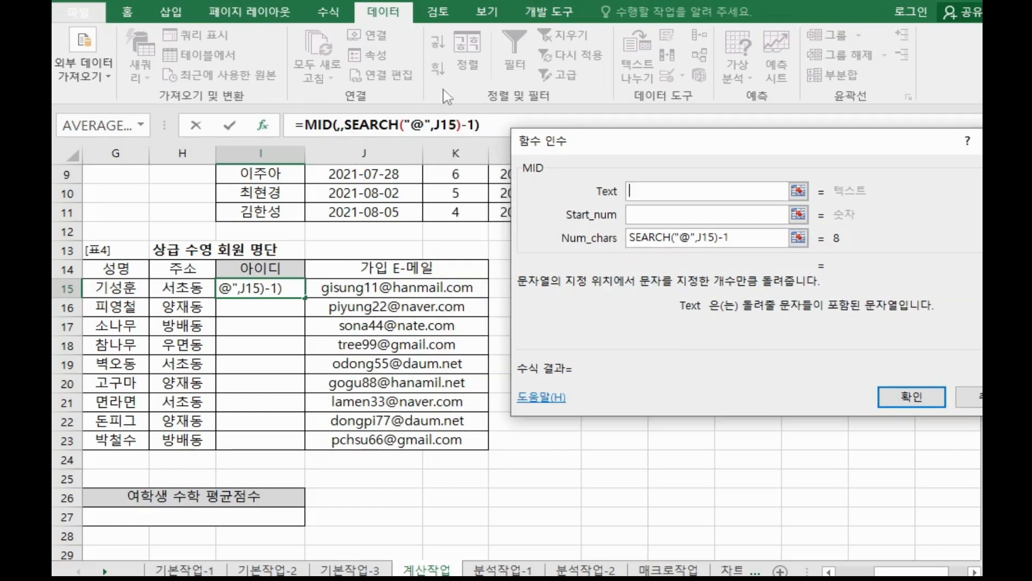
# Set MID's Text argument to J15 and Start_num to 1, and confirm the formula in I15.
pyautogui.click(449, 281)
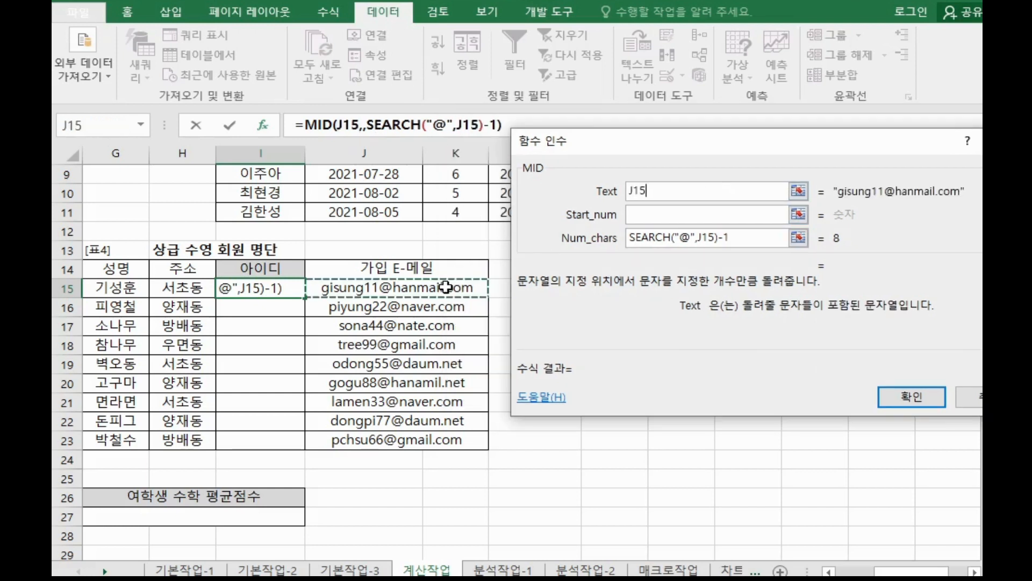
pyautogui.click(664, 215)
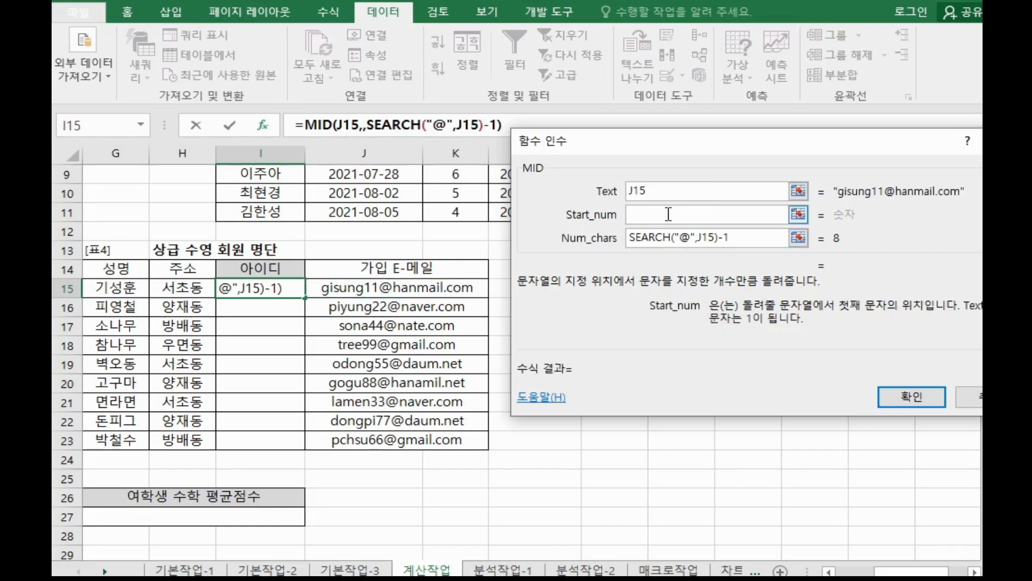
pyautogui.write('1')
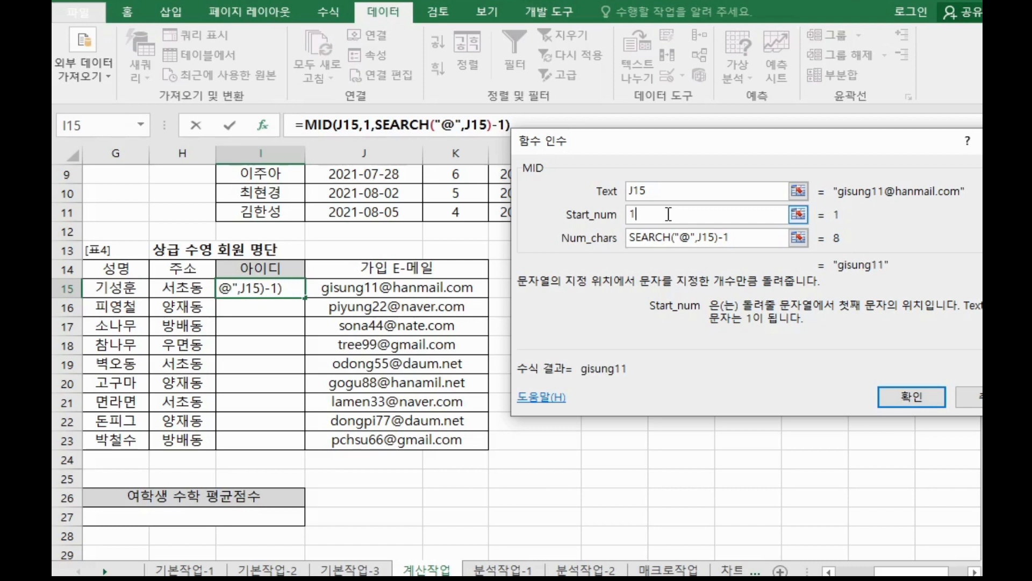
pyautogui.click(664, 193)
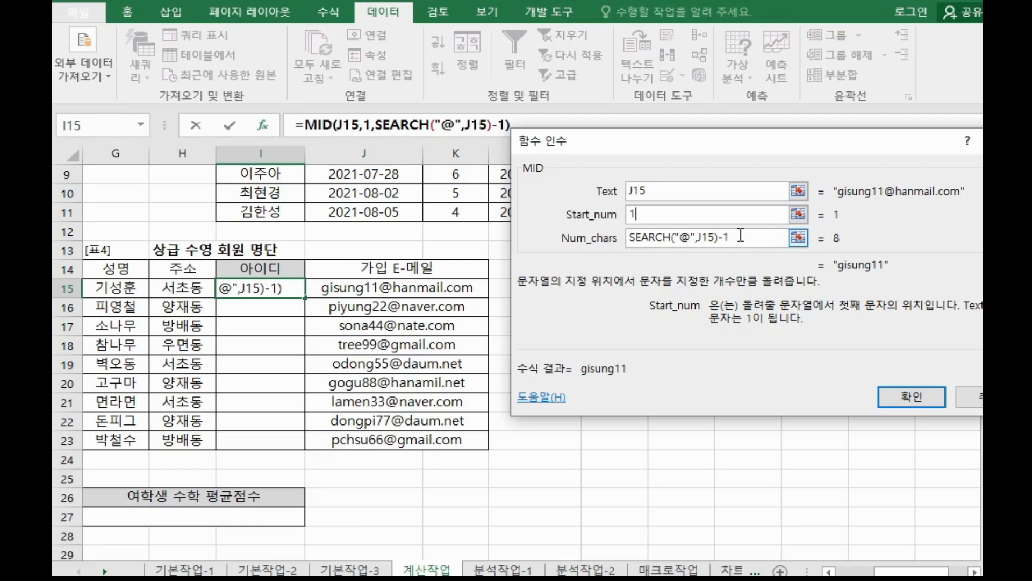
pyautogui.click(902, 401)
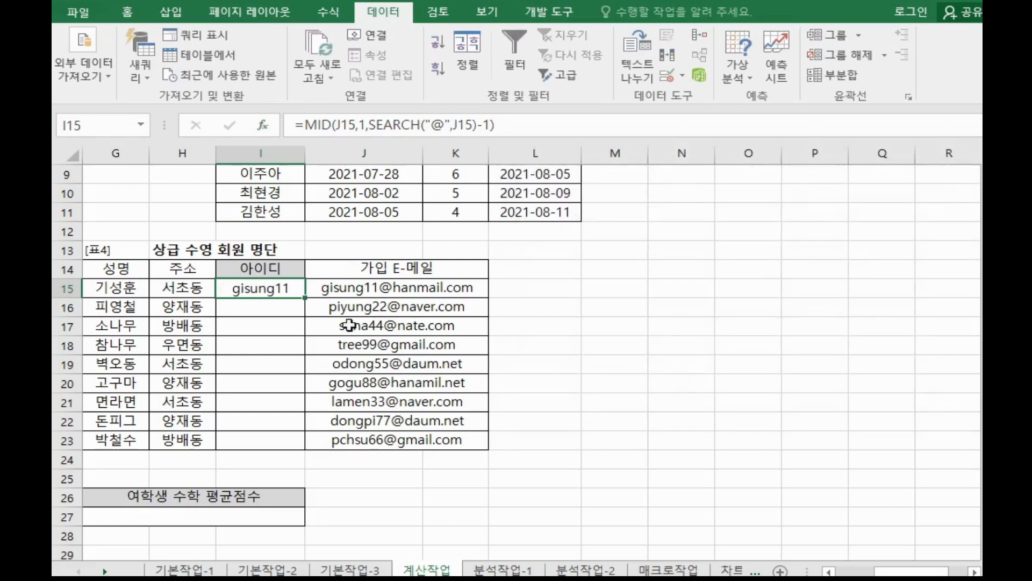
# Fill I15's ID formula down through I23.
pyautogui.moveTo(305, 297); pyautogui.dragTo(296, 442)
pyautogui.click(288, 285)
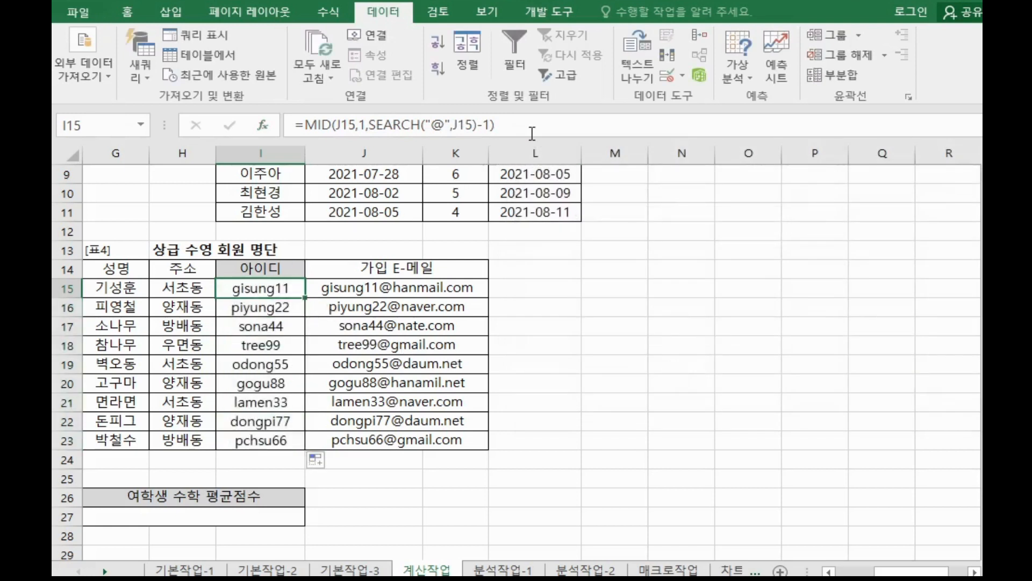
# Copy I15's MID formula into the notes, on a new line below the search syntax.
pyautogui.moveTo(533, 125); pyautogui.dragTo(223, 123)
pyautogui.hotkey('ctrl', 'c')
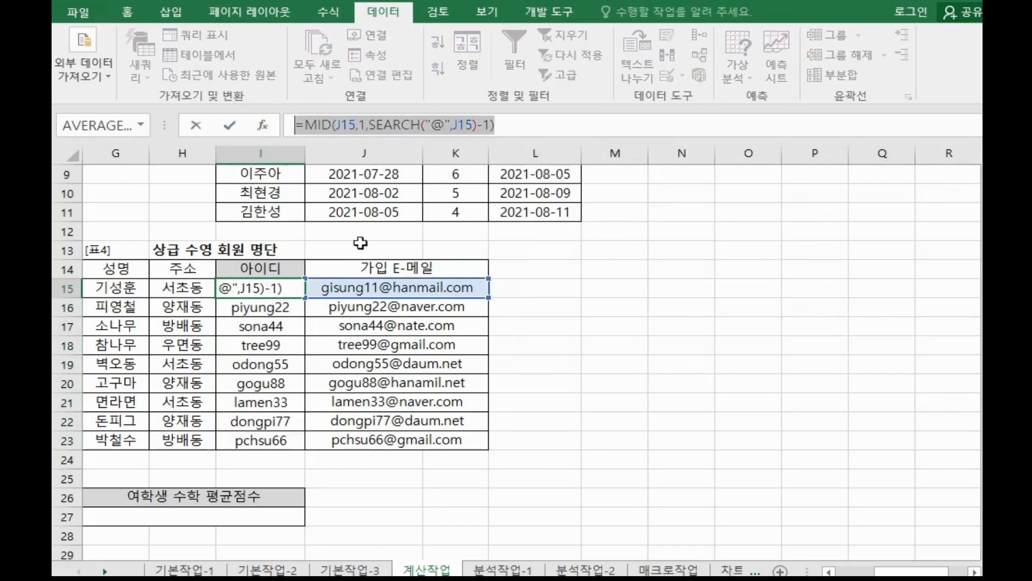
pyautogui.click(478, 577)
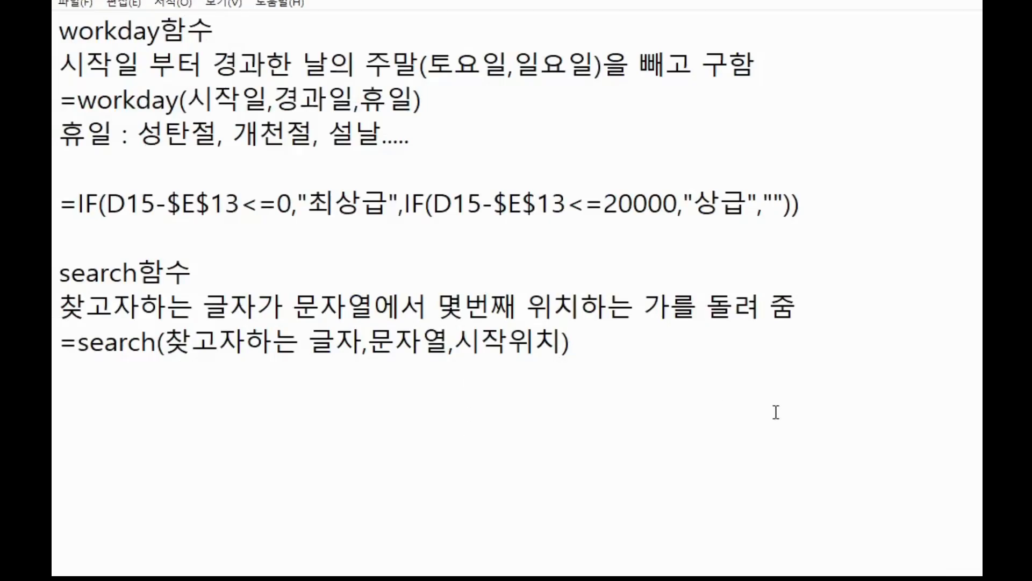
pyautogui.press('Return')
pyautogui.press('Return')
pyautogui.hotkey('ctrl', 'v')
pyautogui.scroll(-2, 753, 417)
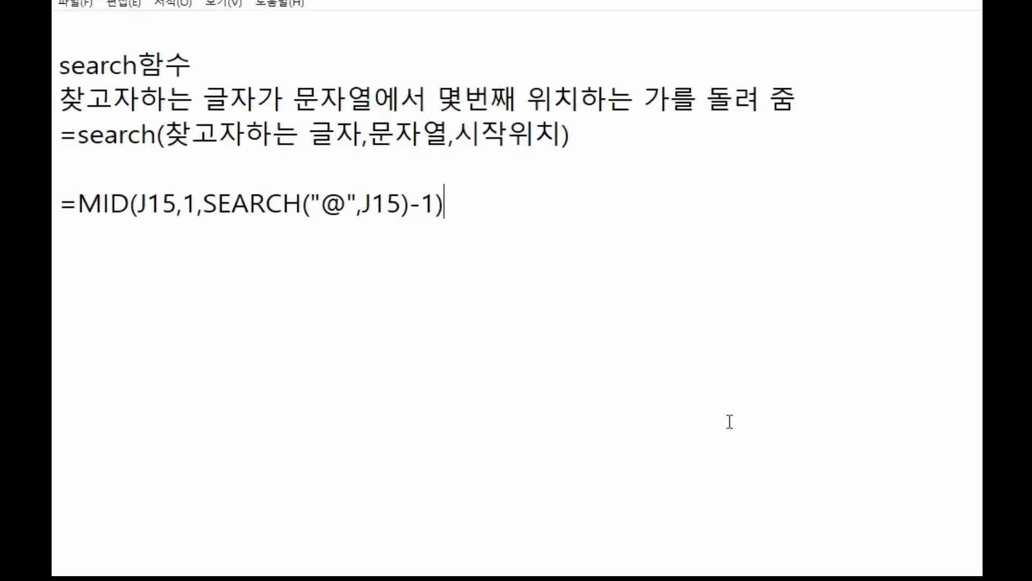
# Start an AVERAGEIF formula in G27 for the female math average and open its argument dialog.
pyautogui.scroll(-1, 707, 415)
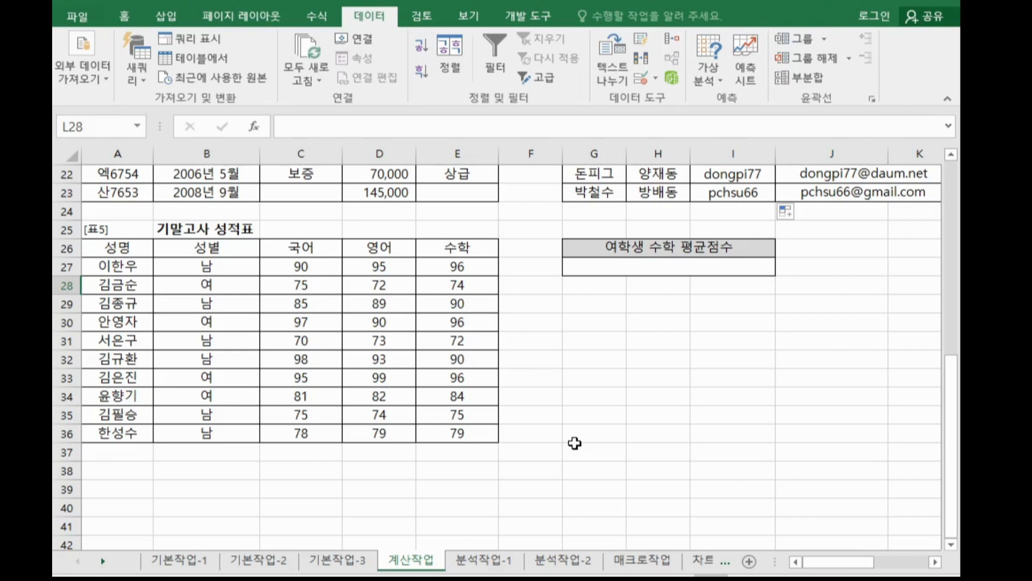
pyautogui.click(652, 269)
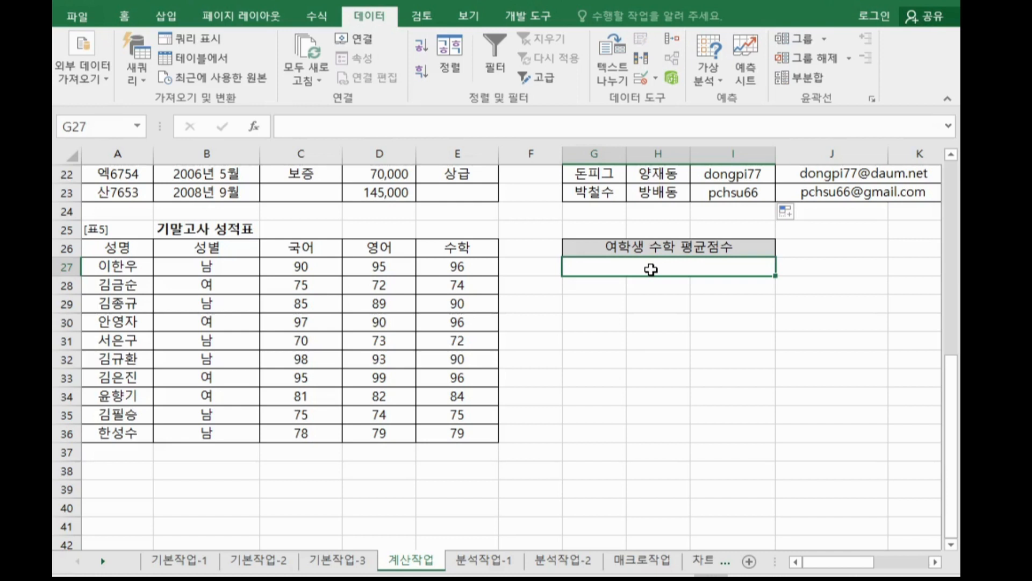
pyautogui.write('=a')
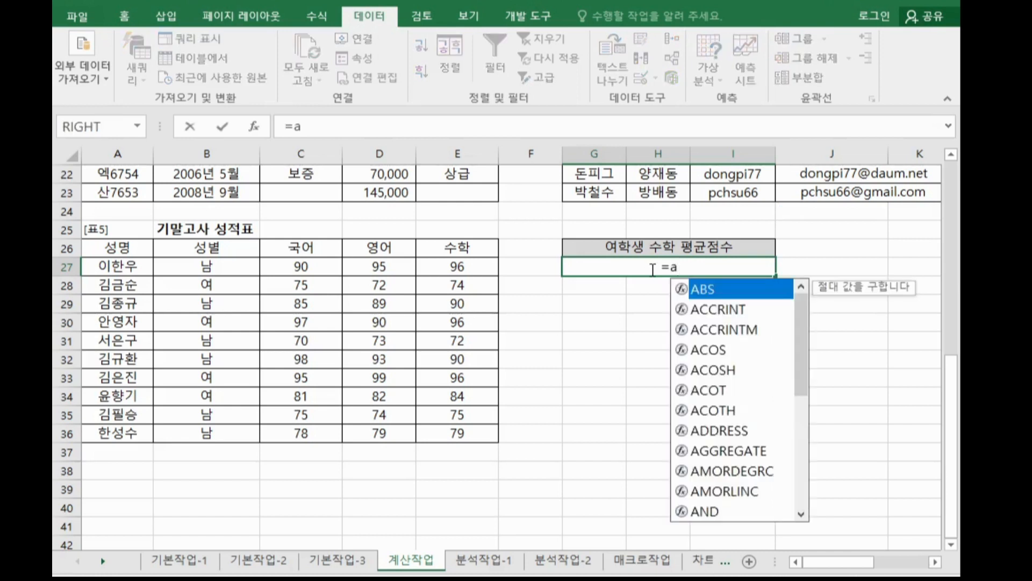
pyautogui.write('v')
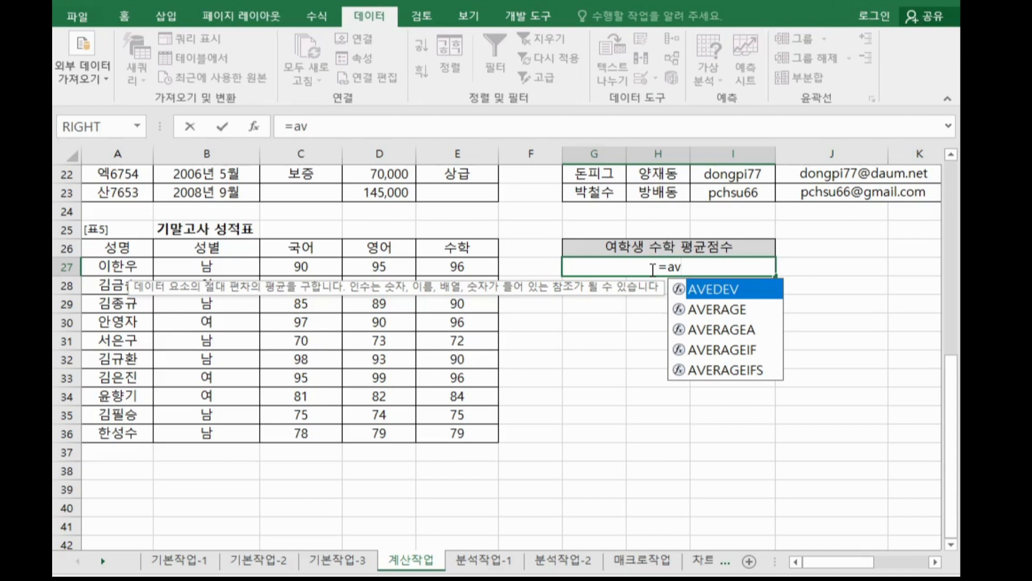
pyautogui.doubleClick(718, 349)
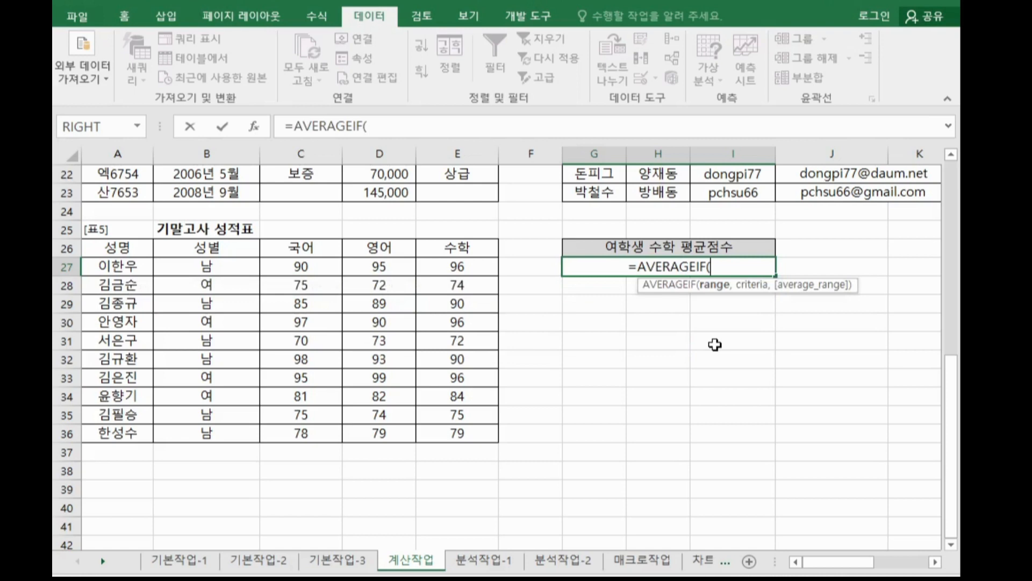
pyautogui.click(253, 127)
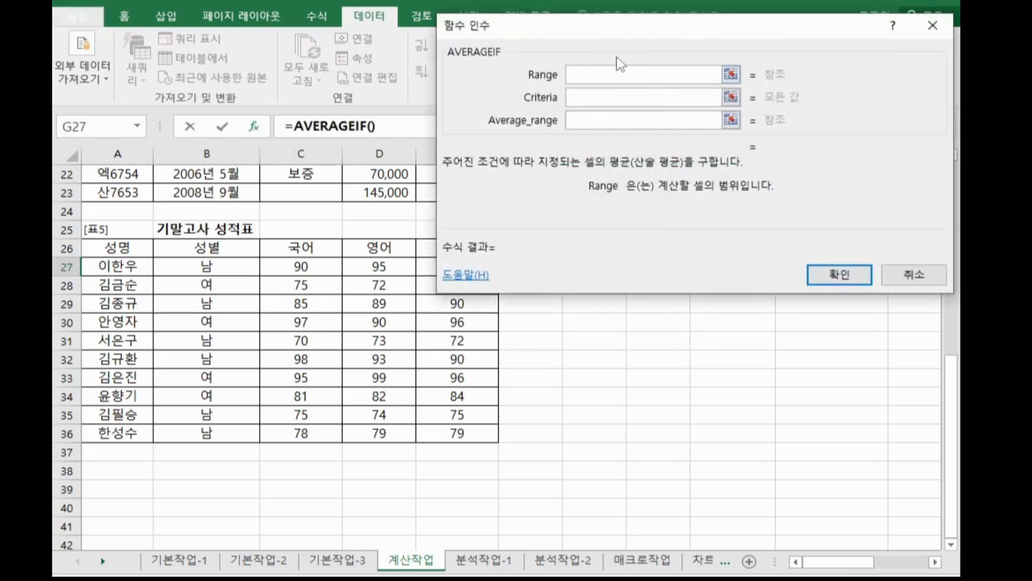
# Set AVERAGEIF's Range to B27:B36, Criteria to B28 and Average_range to E27:E36, and confirm.
pyautogui.click(936, 561)
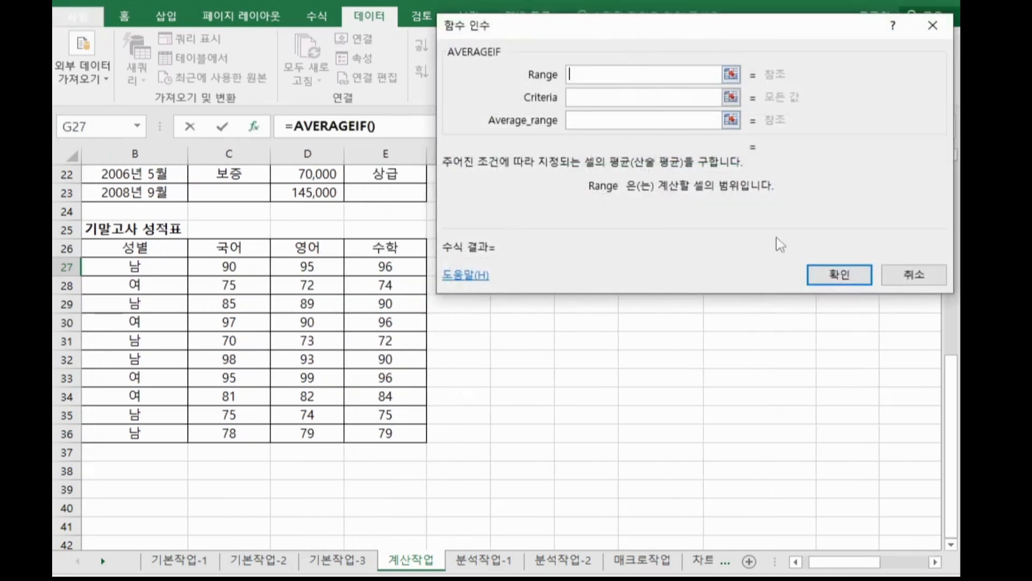
pyautogui.moveTo(627, 30); pyautogui.dragTo(637, 111)
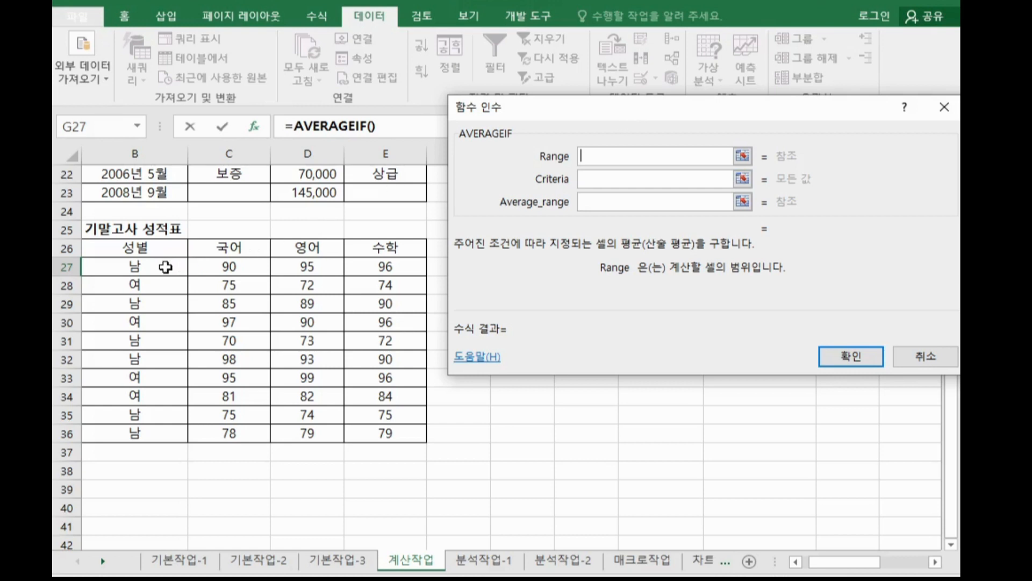
pyautogui.moveTo(165, 267); pyautogui.dragTo(147, 432)
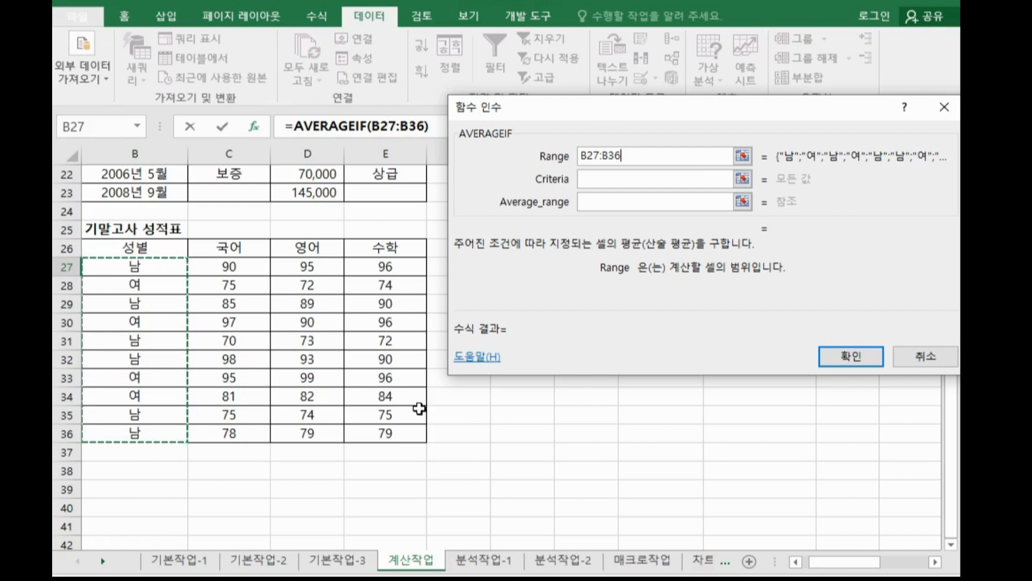
pyautogui.click(606, 175)
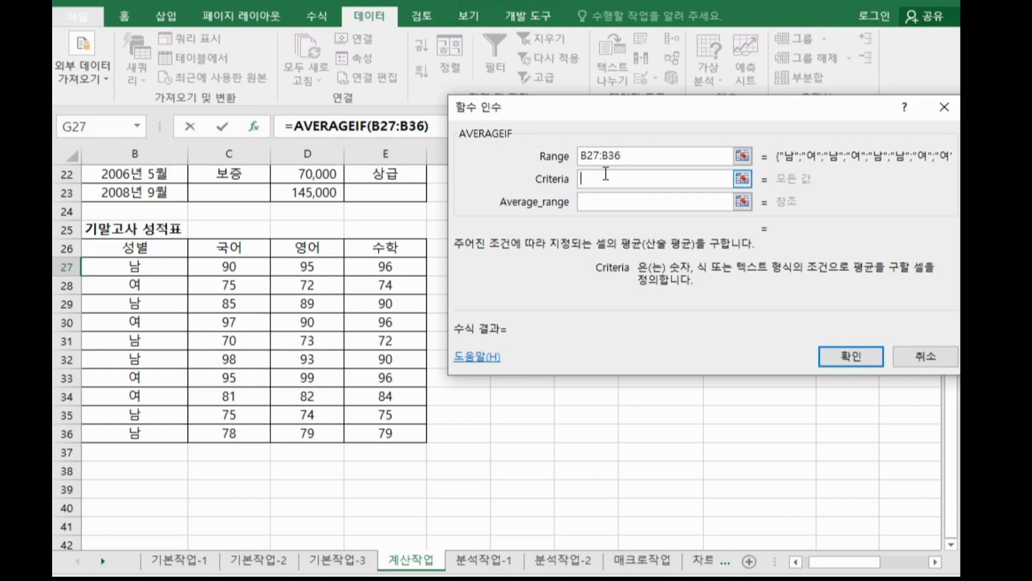
pyautogui.click(124, 285)
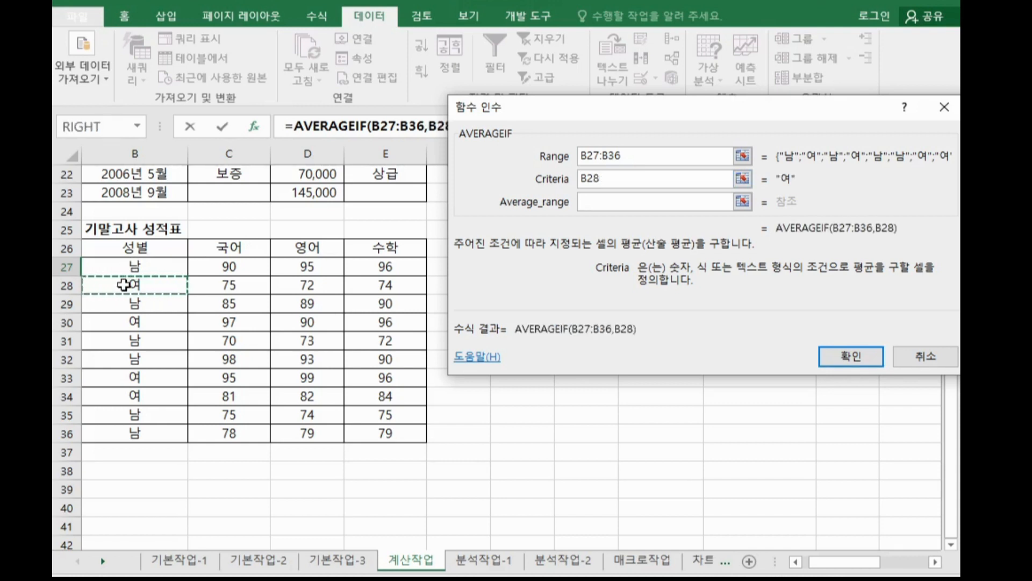
pyautogui.click(589, 201)
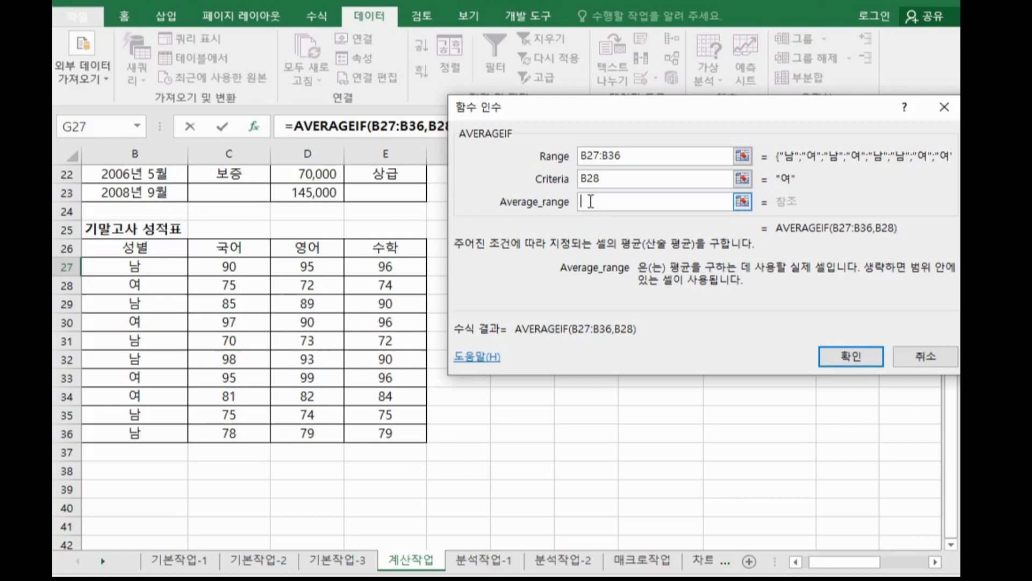
pyautogui.moveTo(410, 260); pyautogui.dragTo(404, 438)
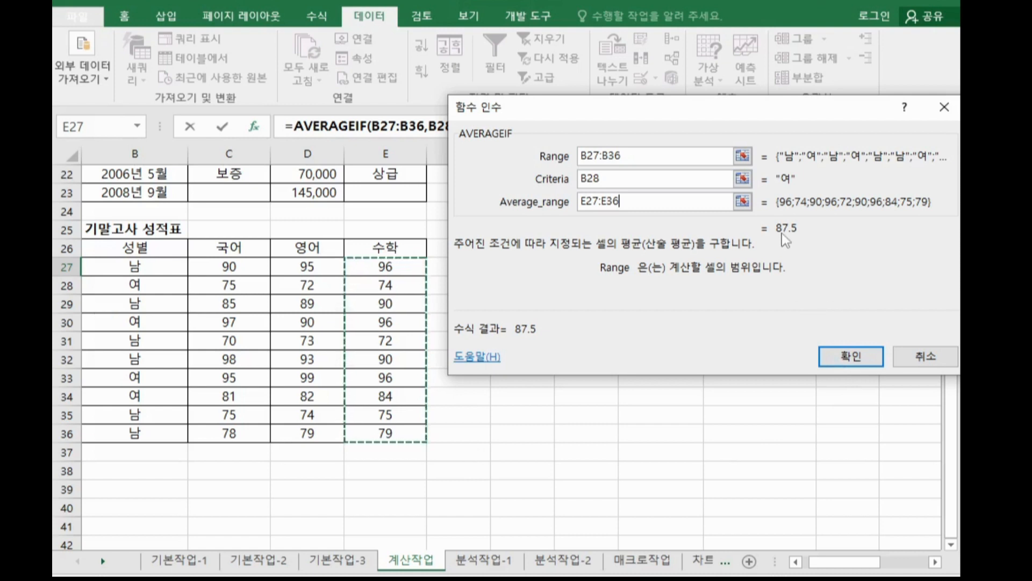
pyautogui.click(861, 357)
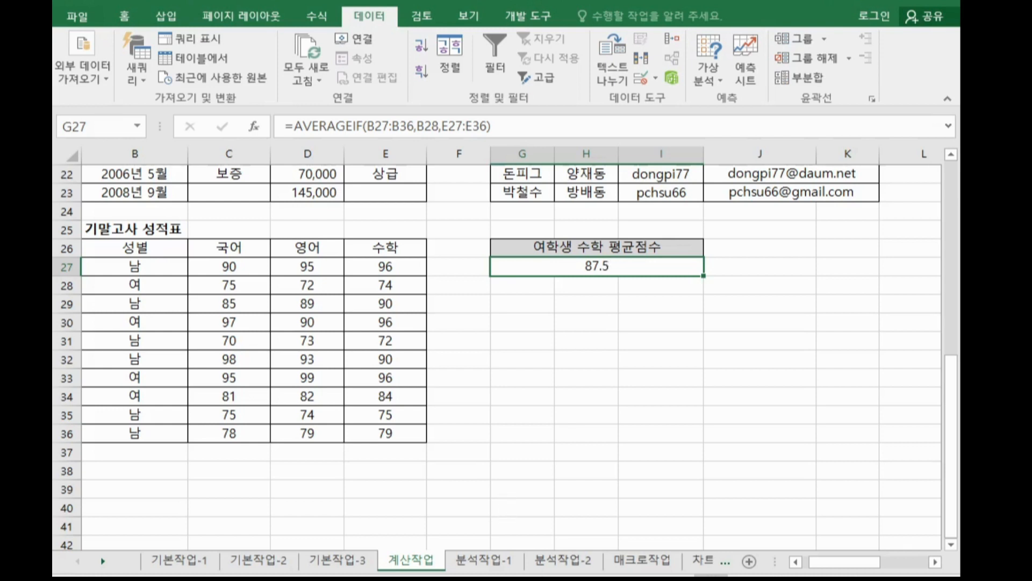
# Switch to the notes and write "소수 자리를 버리고 정수로 만듬" under the trunc heading.
pyautogui.hotkey('alt', 'Tab')
pyautogui.write('소수')
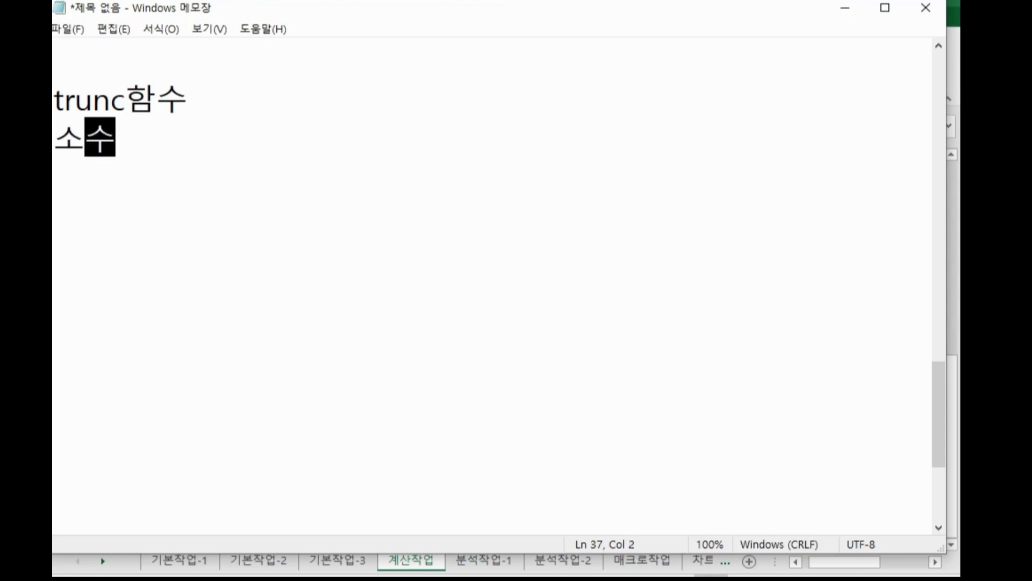
pyautogui.write(' 자리를 버')
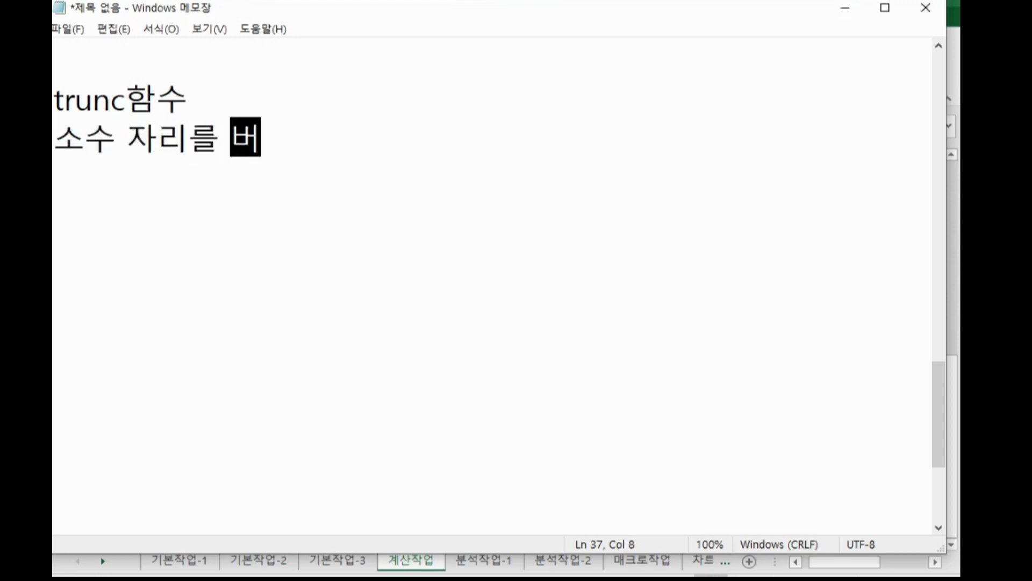
pyautogui.write('리고 정수로 만듬')
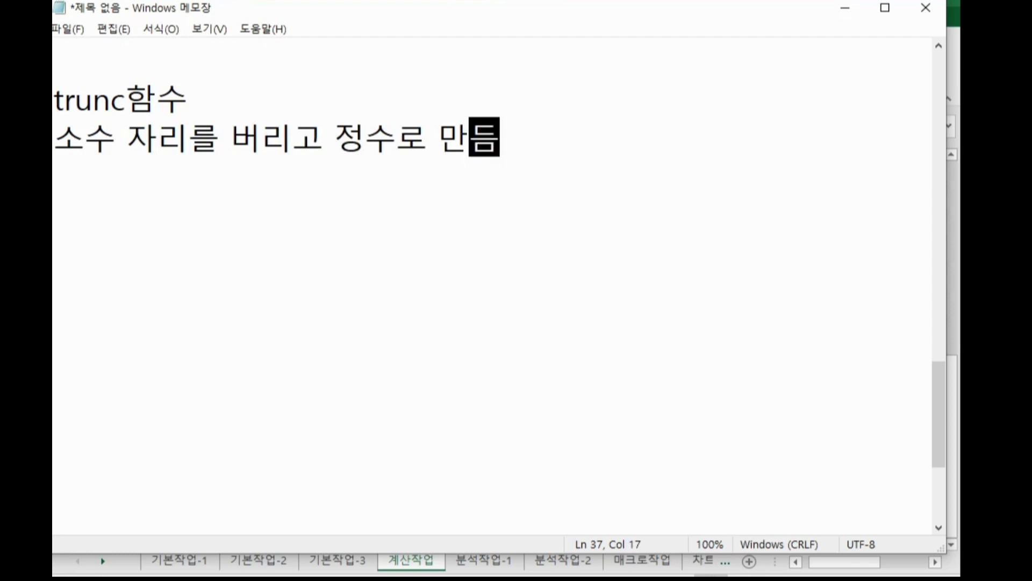
# Add the syntax line "=trunc(숫자,자리수)" to the notes.
pyautogui.press('Return')
pyautogui.write('=ru')
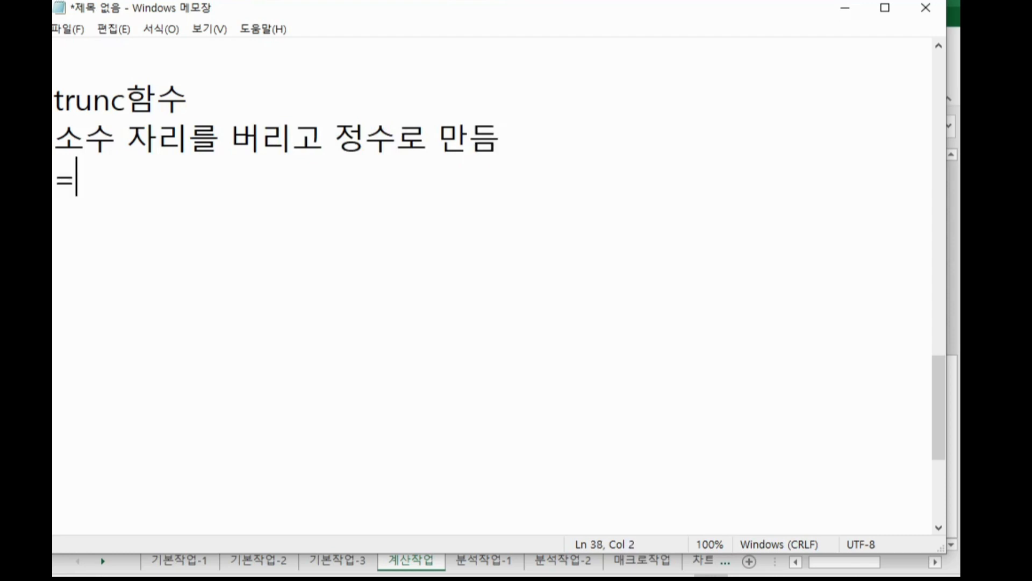
pyautogui.press('BackSpace')
pyautogui.press('BackSpace')
pyautogui.write('trunc')
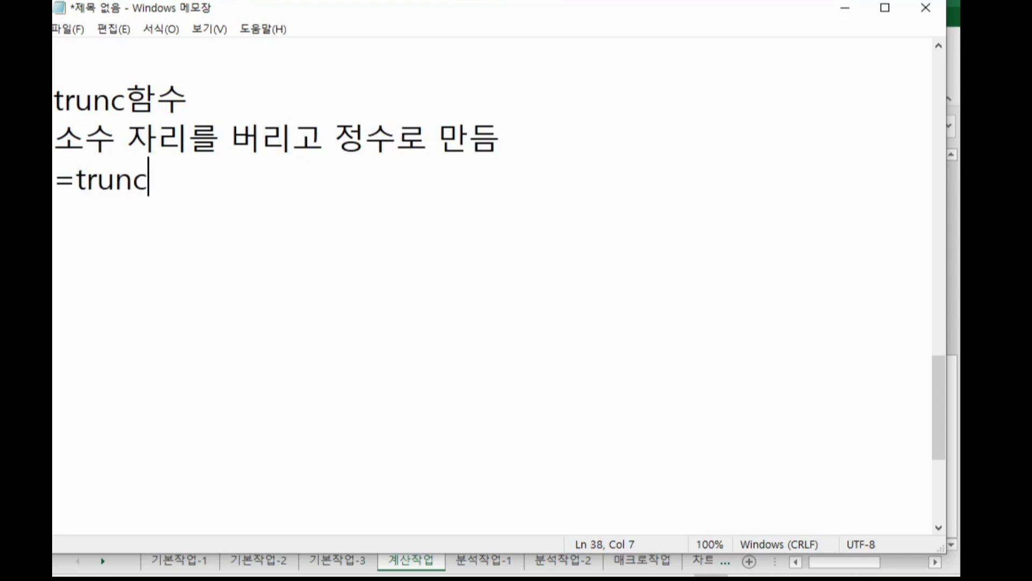
pyautogui.write('(숫자')
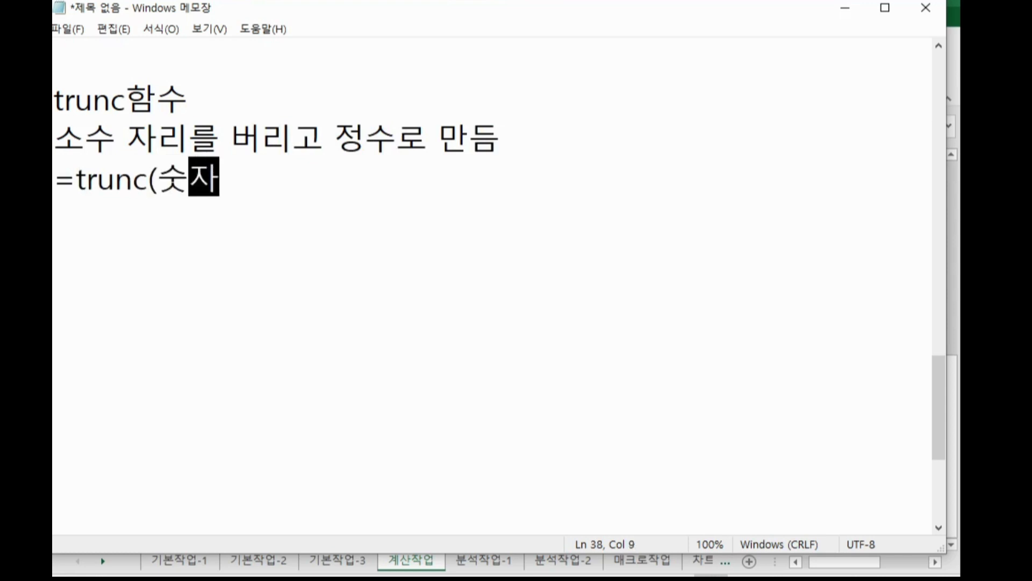
pyautogui.write(',자릿수)')
# Add the line "자리수 생략 : 정수" under the trunc syntax in the notes.
pyautogui.press('Return')
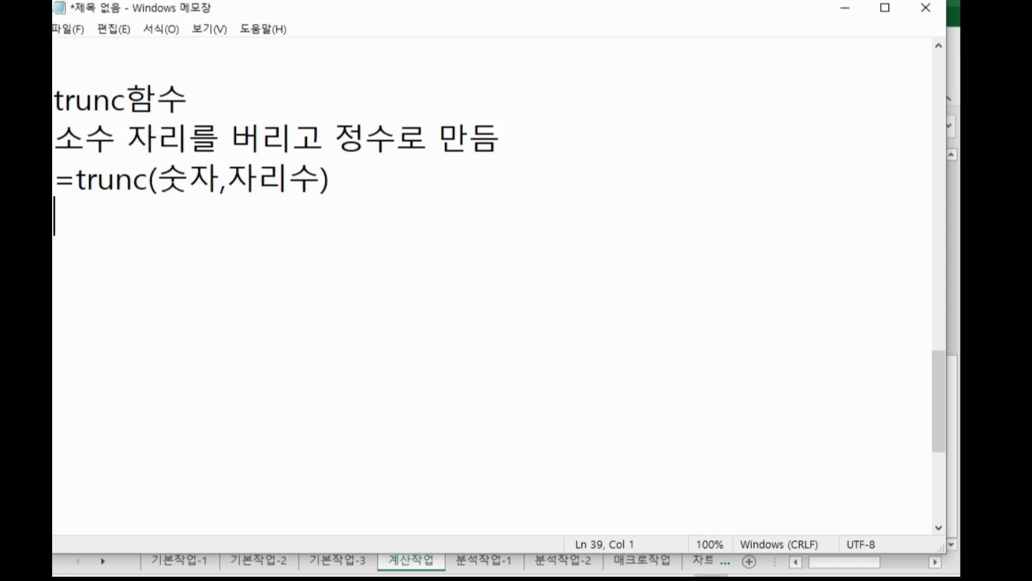
pyautogui.write('자리수 ')
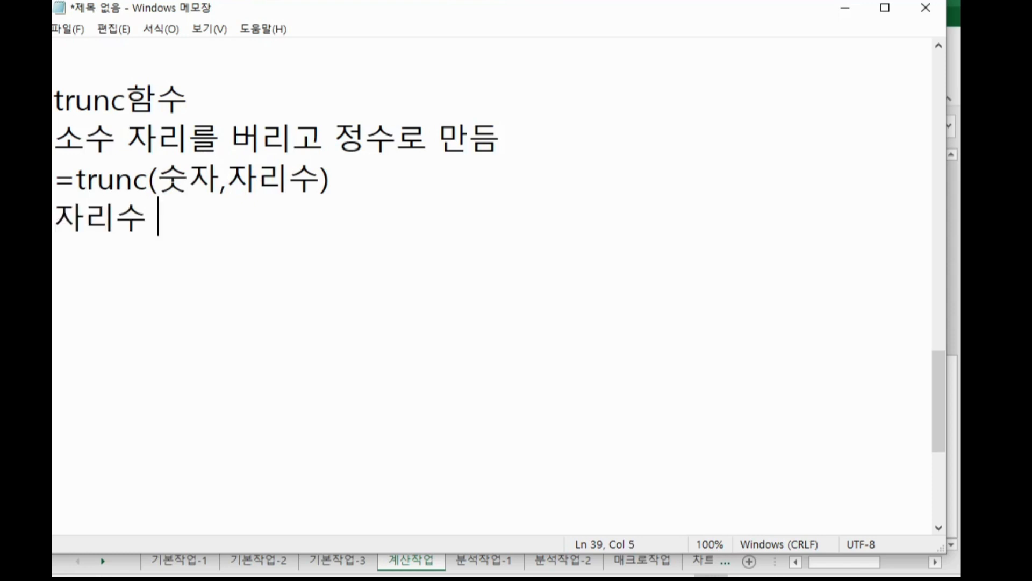
pyautogui.write('생략')
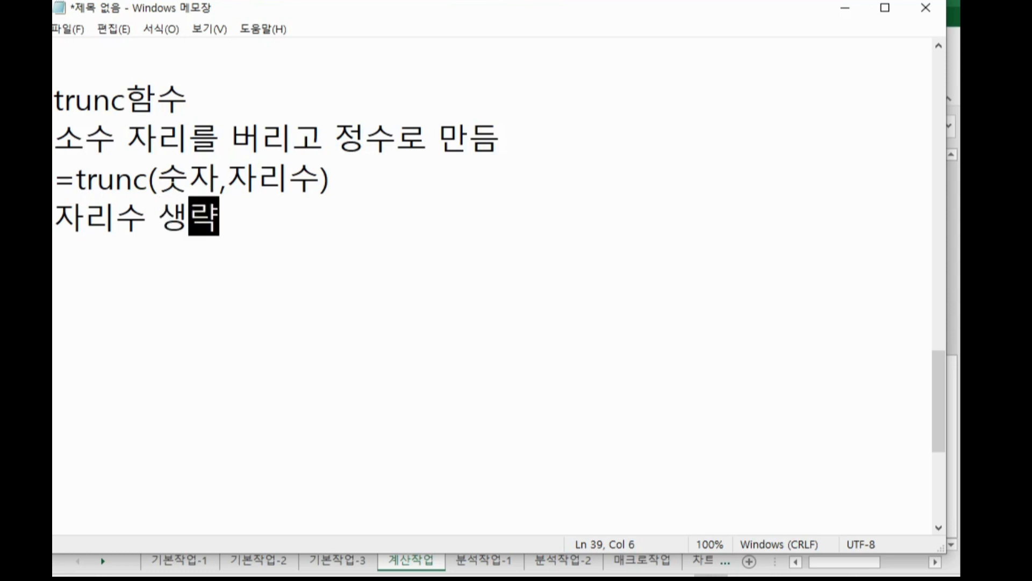
pyautogui.write(' : 정수')
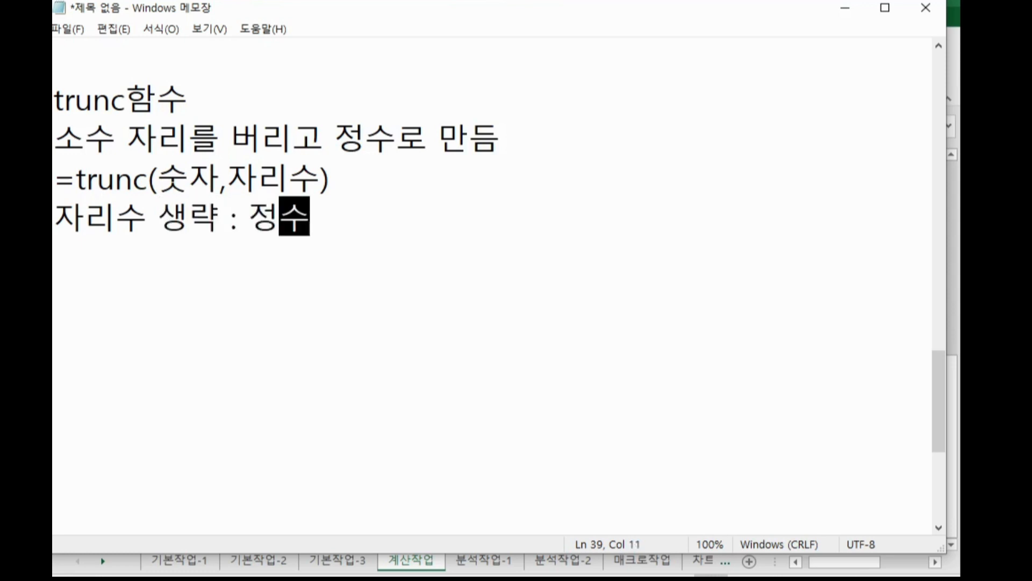
pyautogui.press('Left')
pyautogui.press('Left')
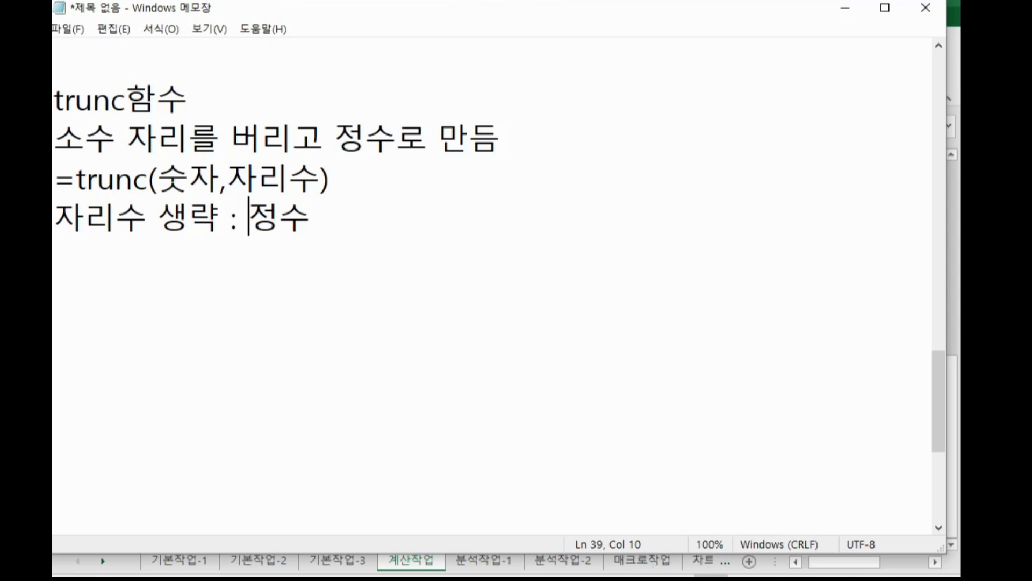
# Wrap G27's AVERAGEIF formula in TRUNC through its argument dialog, leaving Num_digits empty, and confirm.
pyautogui.click(667, 571)
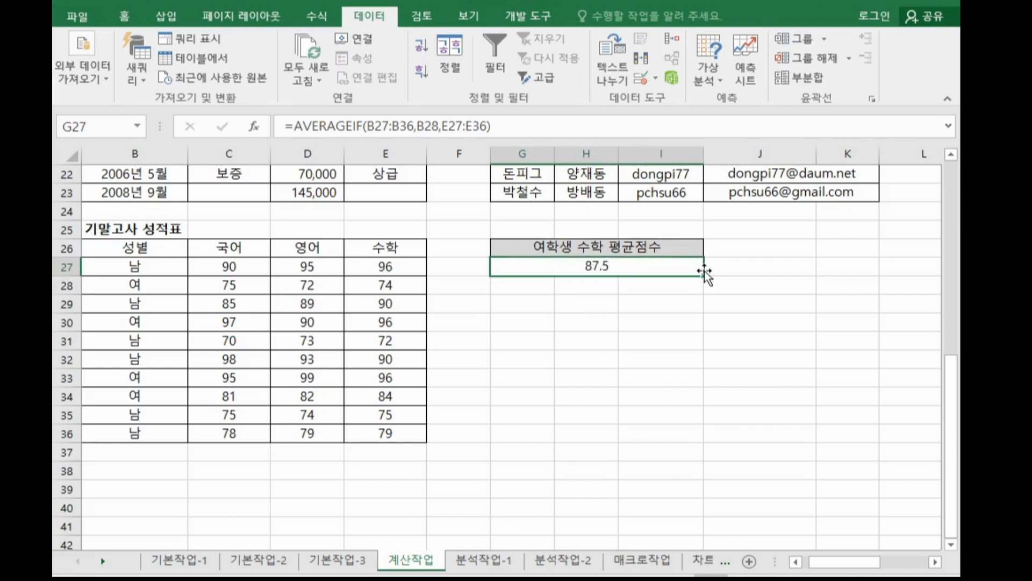
pyautogui.click(293, 126)
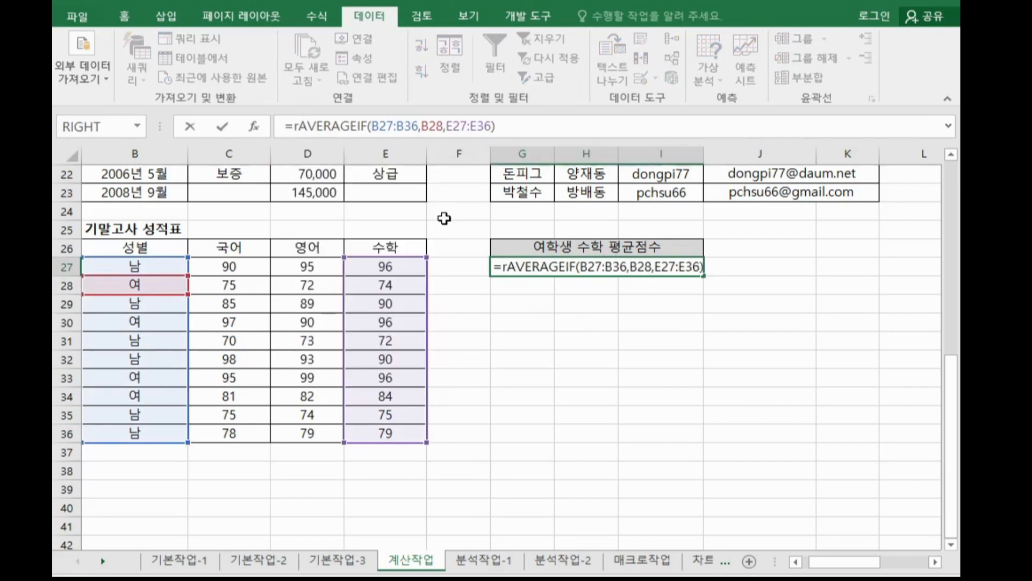
pyautogui.write('tr')
pyautogui.press('Down')
pyautogui.press('Down')
pyautogui.press('Down')
pyautogui.press('Down')
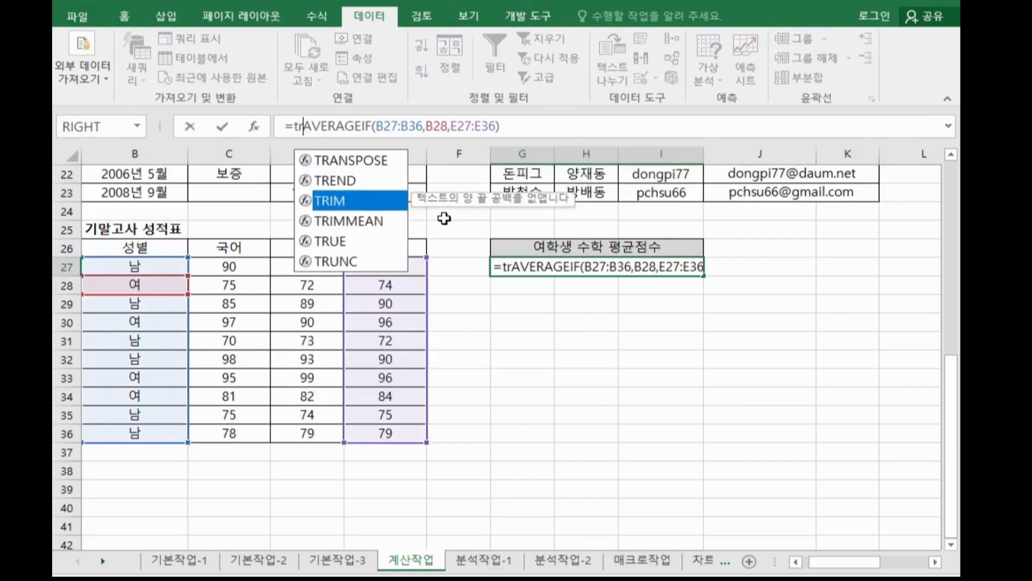
pyautogui.press('Down')
pyautogui.press('Tab')
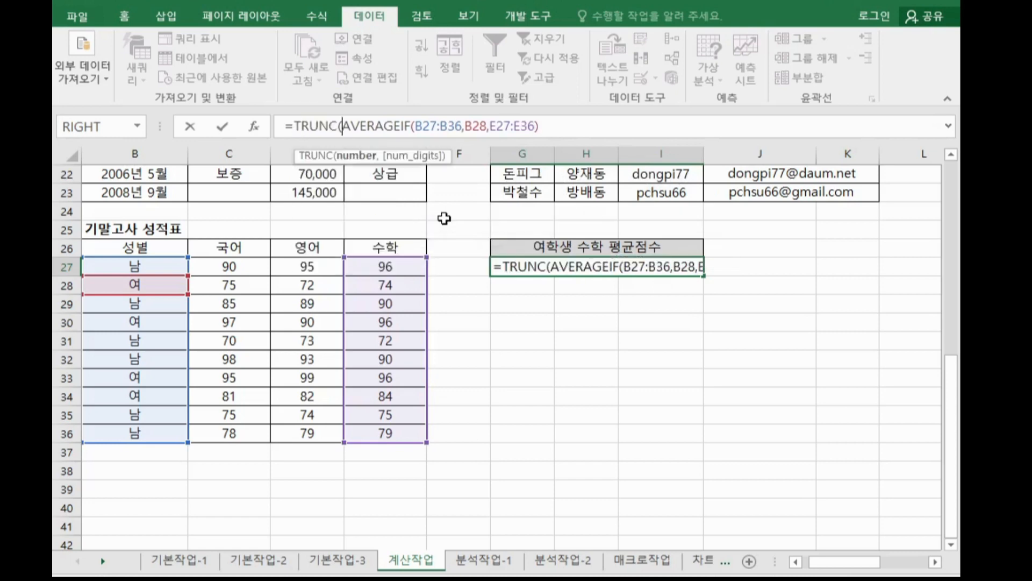
pyautogui.click(320, 125)
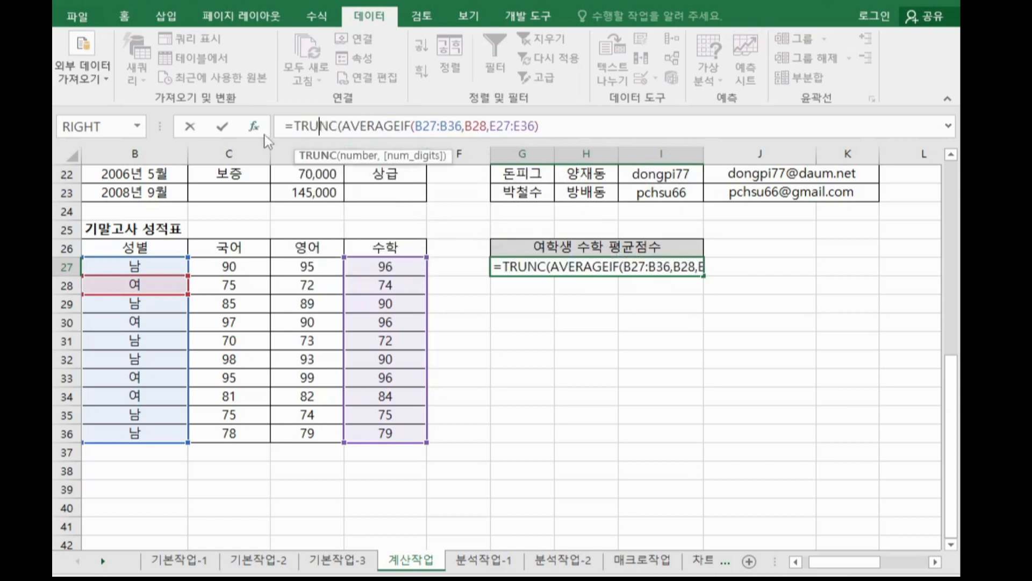
pyautogui.click(254, 125)
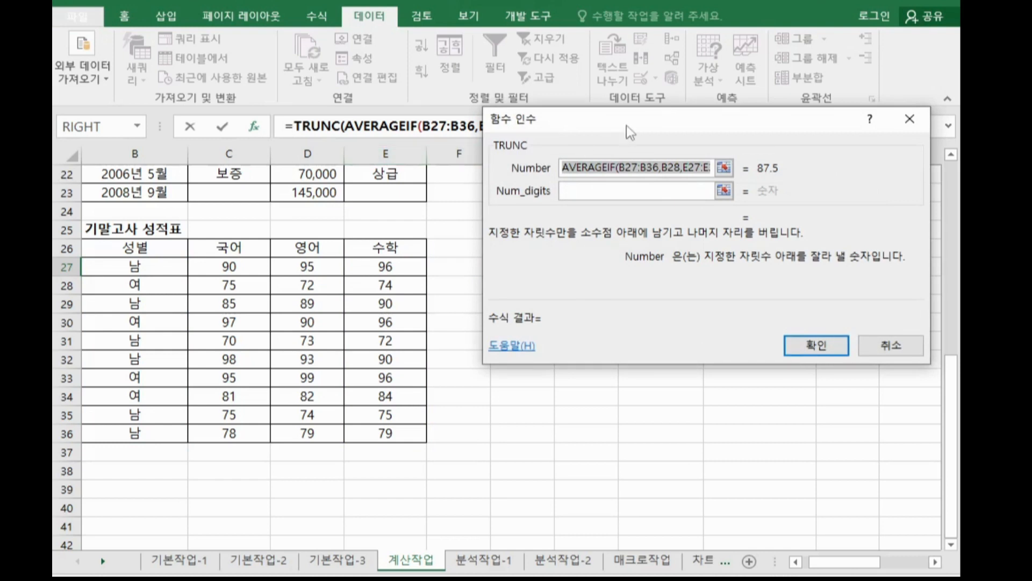
pyautogui.moveTo(622, 116); pyautogui.dragTo(666, 68)
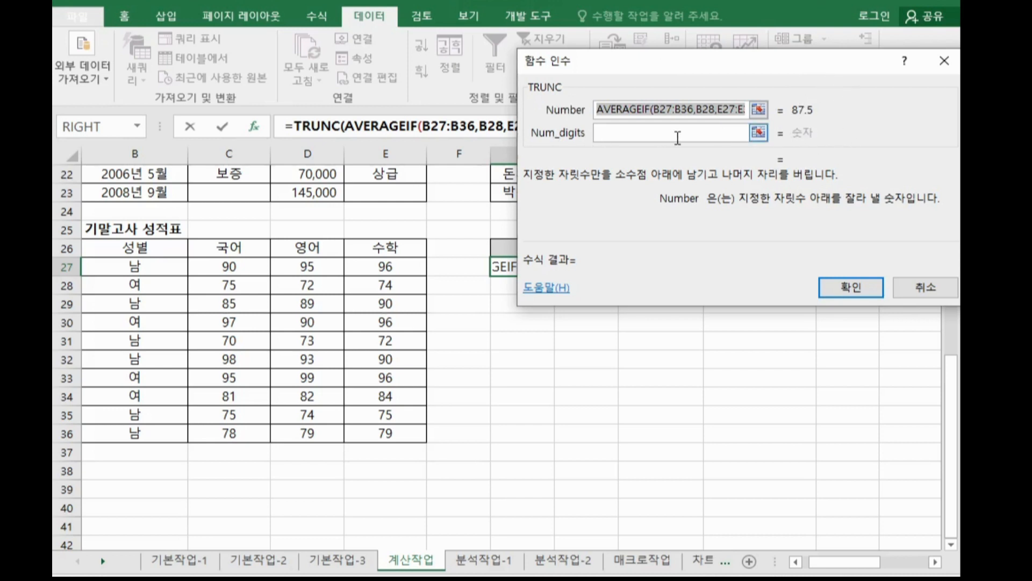
pyautogui.click(838, 291)
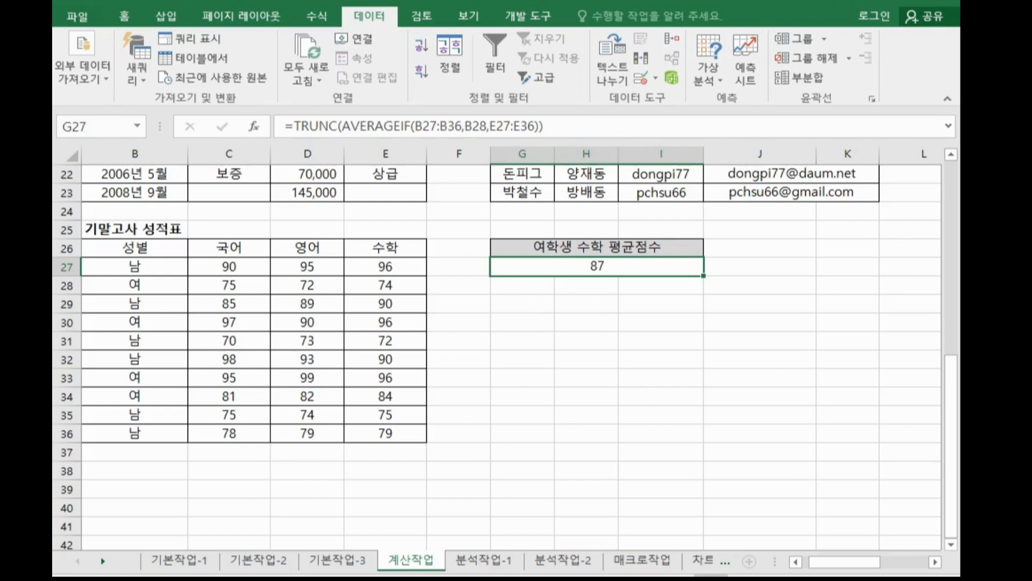
# Switch to the notes and write the heading "& 연결자" below the formula.
pyautogui.hotkey('alt', 'Tab')
pyautogui.scroll(-2, 279, 341)
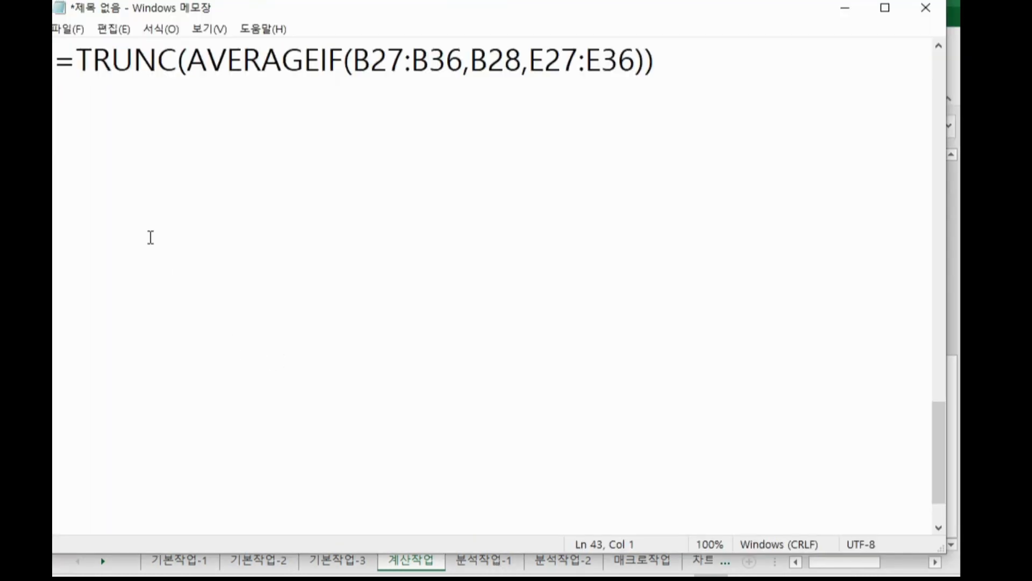
pyautogui.write('%')
pyautogui.press('BackSpace')
pyautogui.write('& 연결자')
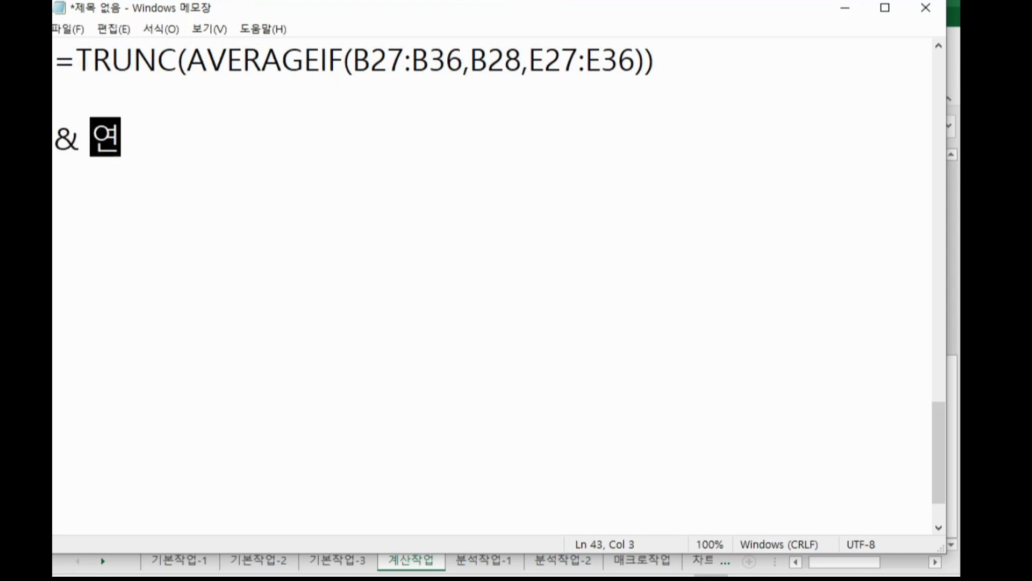
pyautogui.press('Return')
# Write "문자,함수,셀 주소 등을 연결할 경우 반드시 사용" under the & heading in the notes.
pyautogui.write('문자,함수')
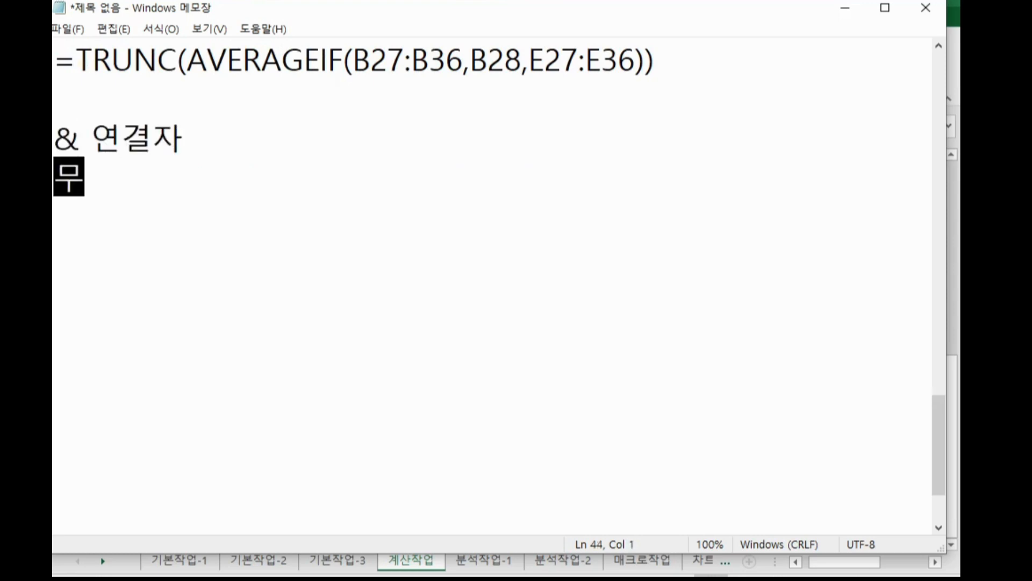
pyautogui.write(',셀 주소')
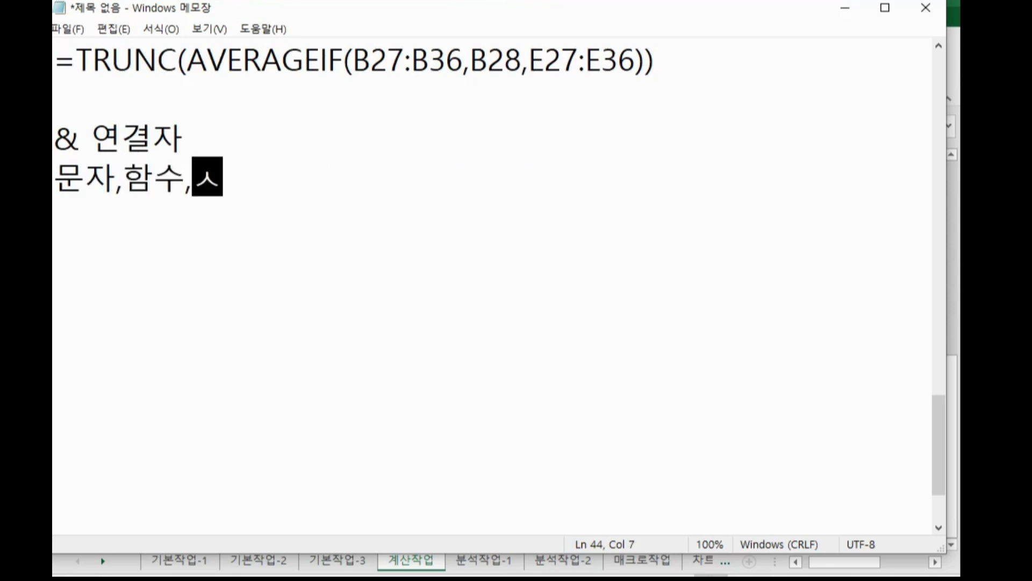
pyautogui.write(' 등을 연')
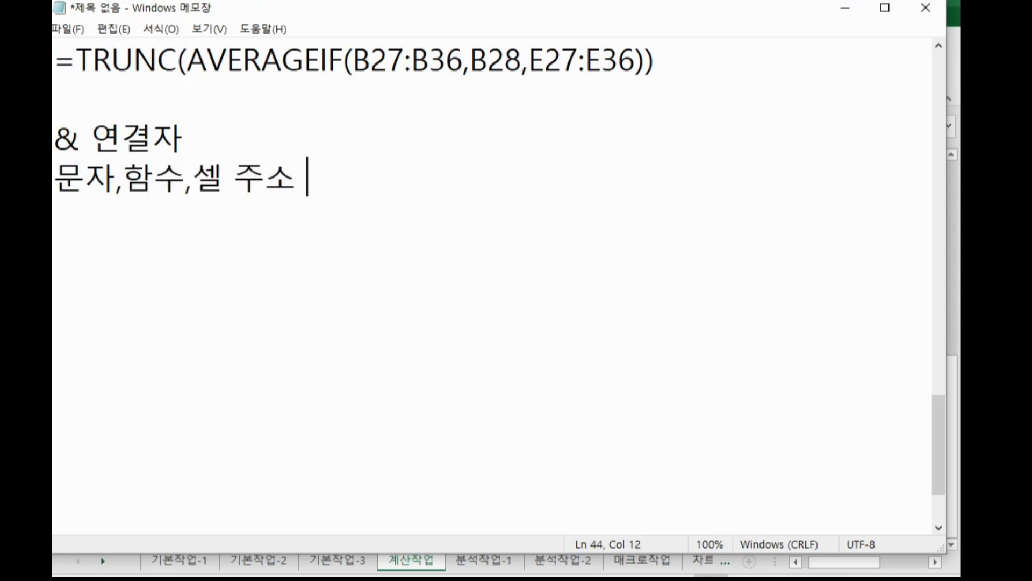
pyautogui.write('결')
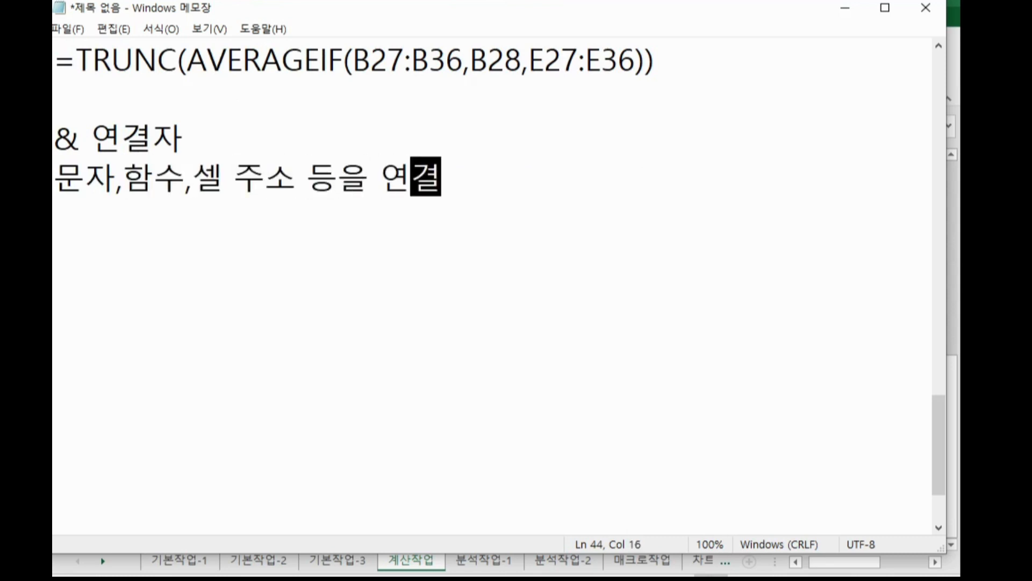
pyautogui.write('할 경우 반드시 사용')
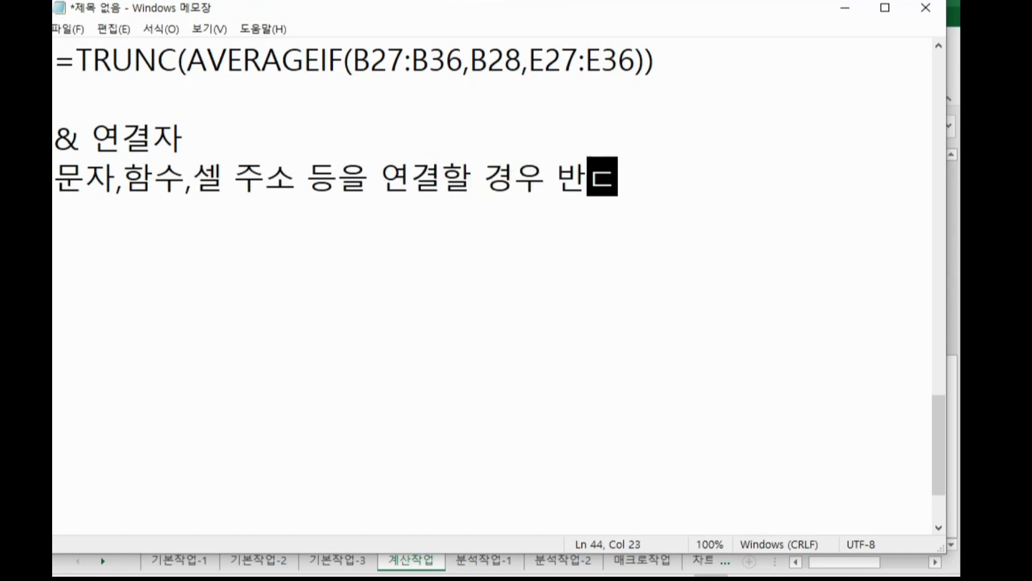
pyautogui.press('Return')
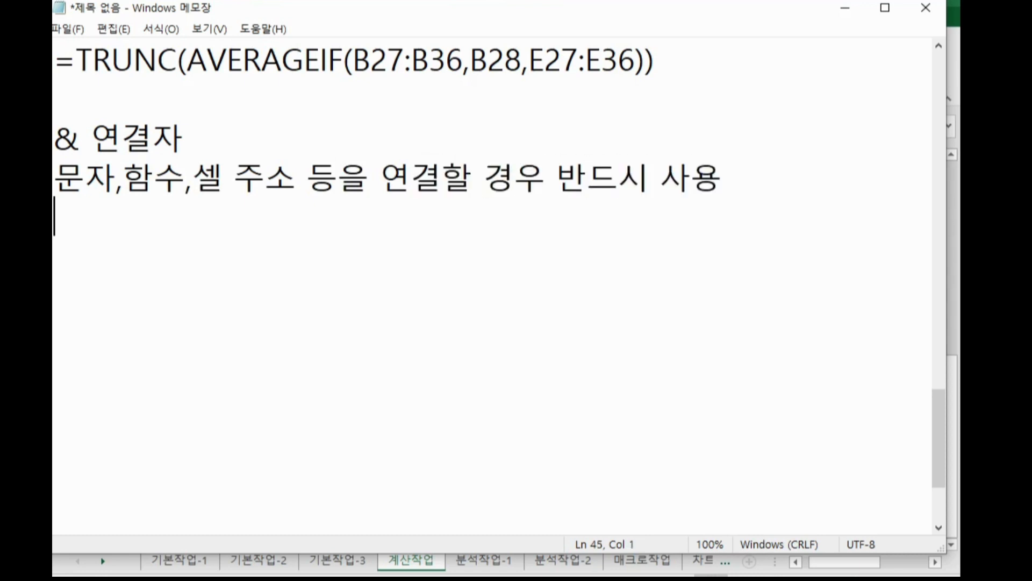
# Add the line "문자는 큰따옴표로 묶어" to the notes and switch back to the spreadsheet.
pyautogui.write('문자는 ')
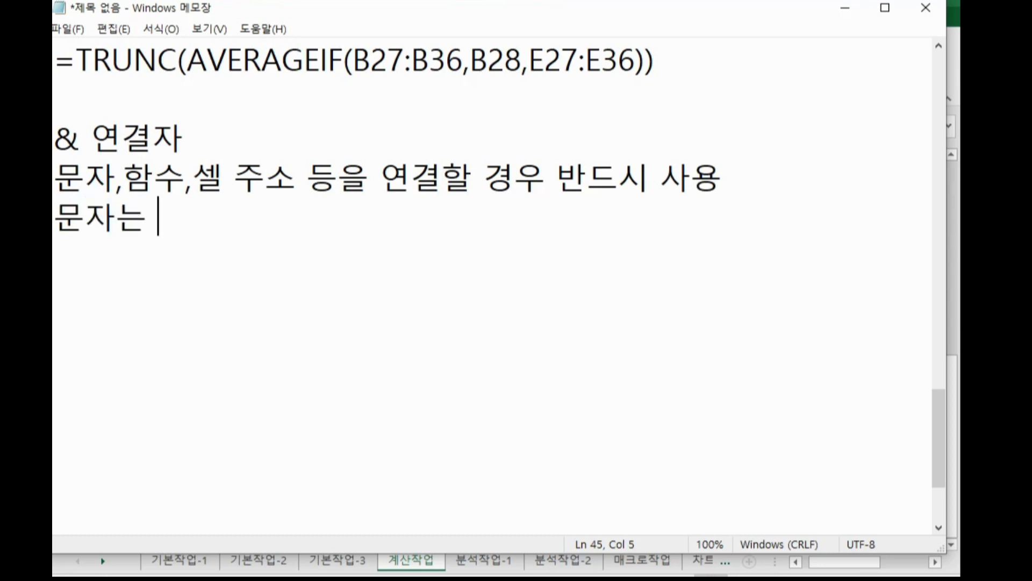
pyautogui.write('큰ㄸ따옴표로 ㅁ')
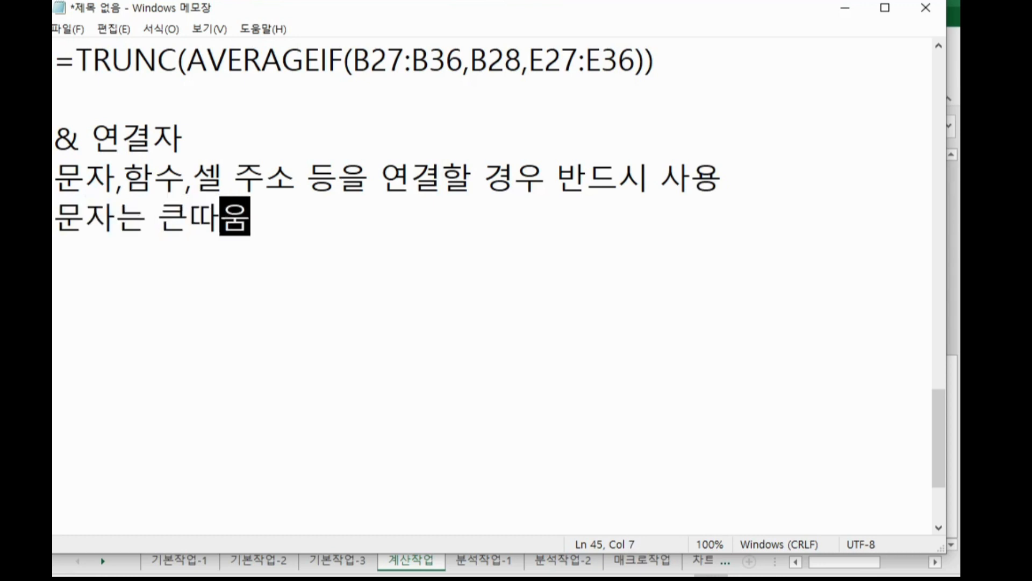
pyautogui.write('ㅜㄲㅇㅓ')
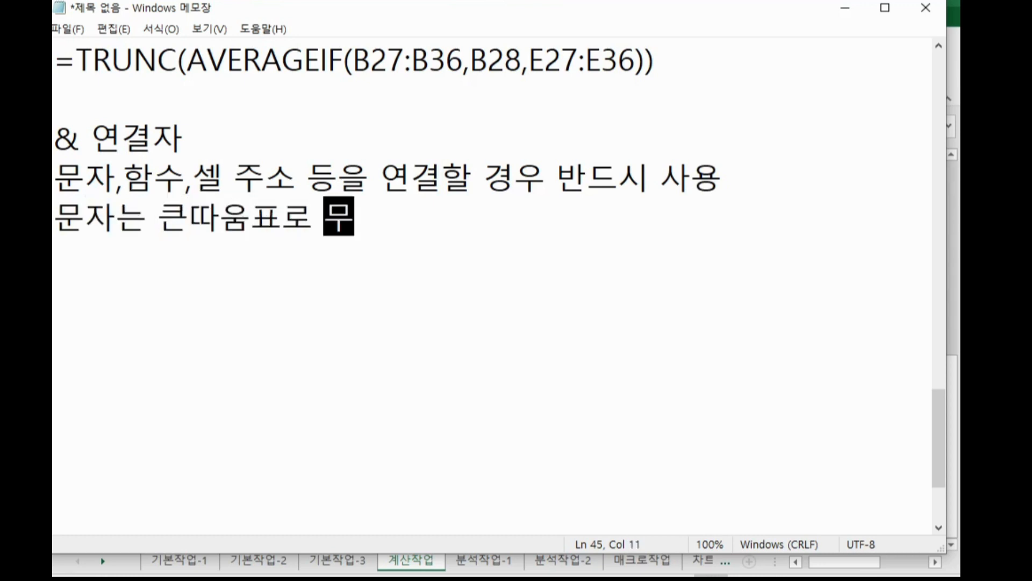
pyautogui.press('Return')
pyautogui.press('Return')
pyautogui.hotkey('alt', 'Tab')
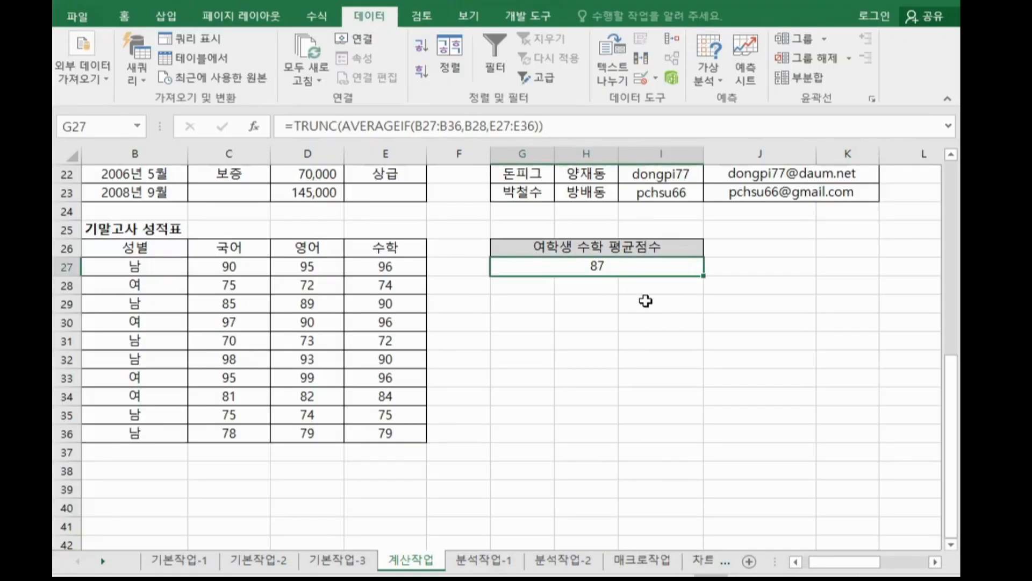
# Append &"점" to the TRUNC formula in G27 and confirm.
pyautogui.click(711, 340)
pyautogui.click(659, 269)
pyautogui.click(573, 125)
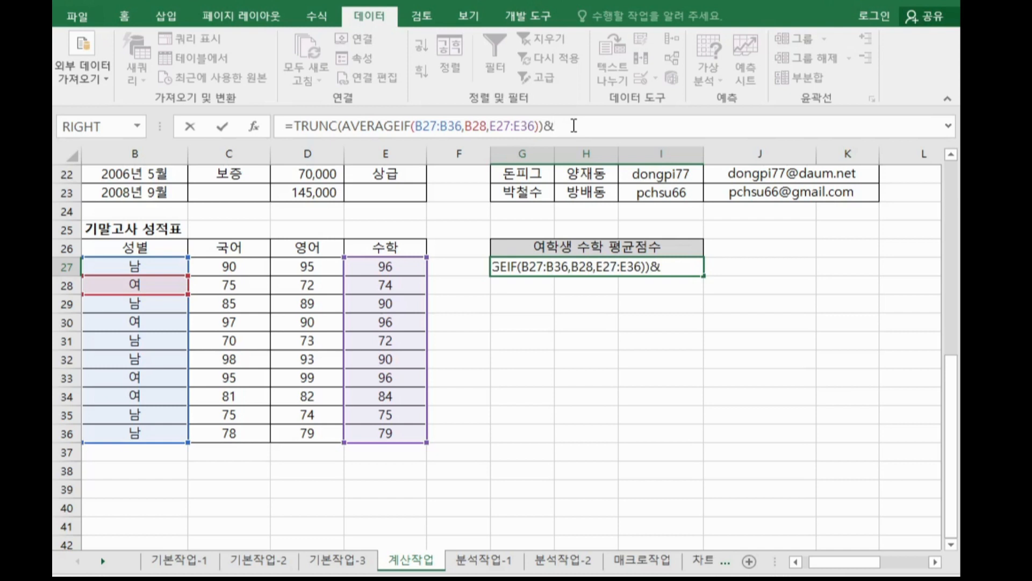
pyautogui.write('점"')
pyautogui.press('Return')
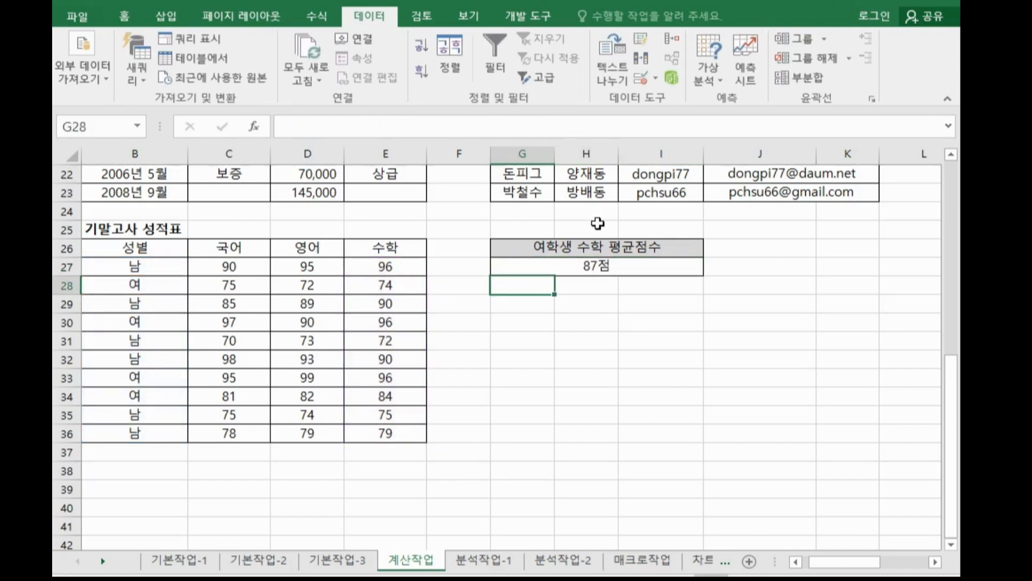
# Copy G27's formula into the notes, replacing the earlier TRUNC formula line.
pyautogui.click(613, 264)
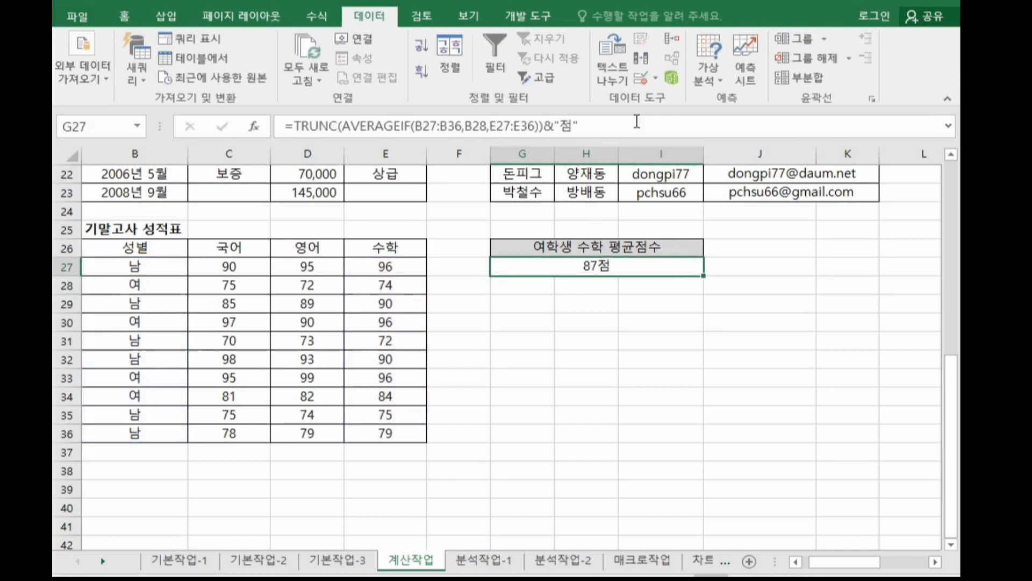
pyautogui.moveTo(688, 139); pyautogui.dragTo(285, 127)
pyautogui.hotkey('ctrl', 'c')
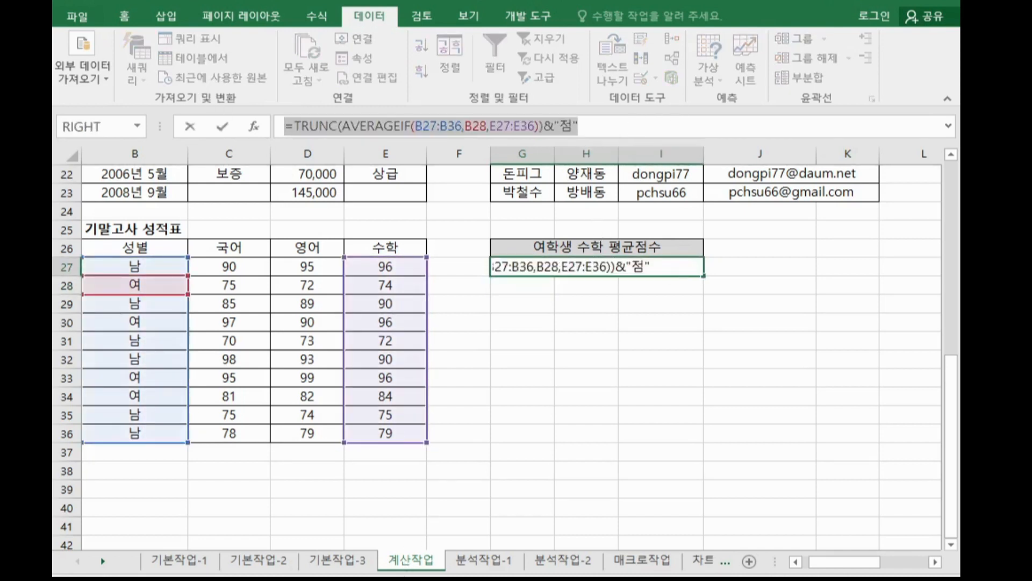
pyautogui.hotkey('alt', 'Tab')
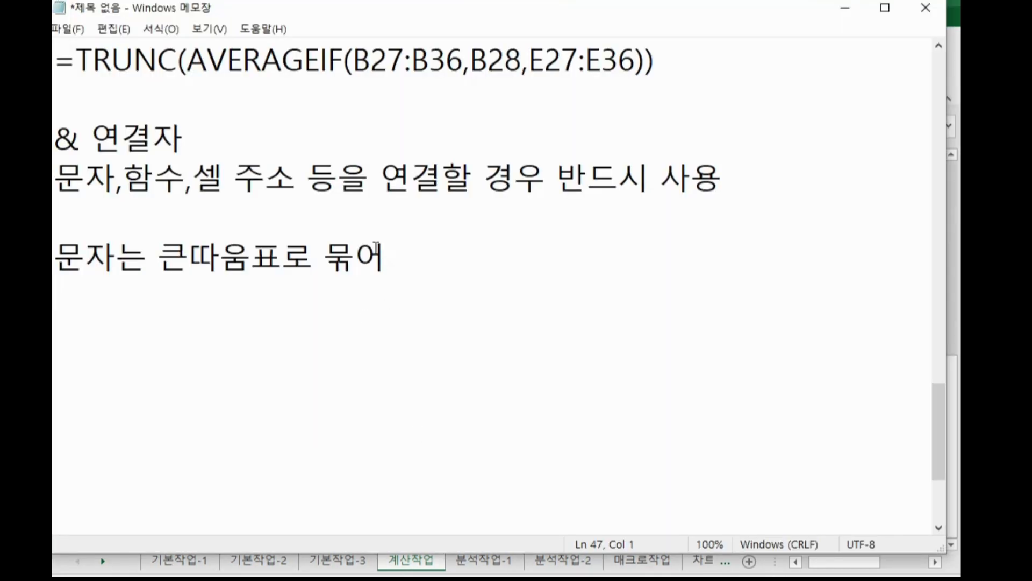
pyautogui.moveTo(656, 59); pyautogui.dragTo(54, 83)
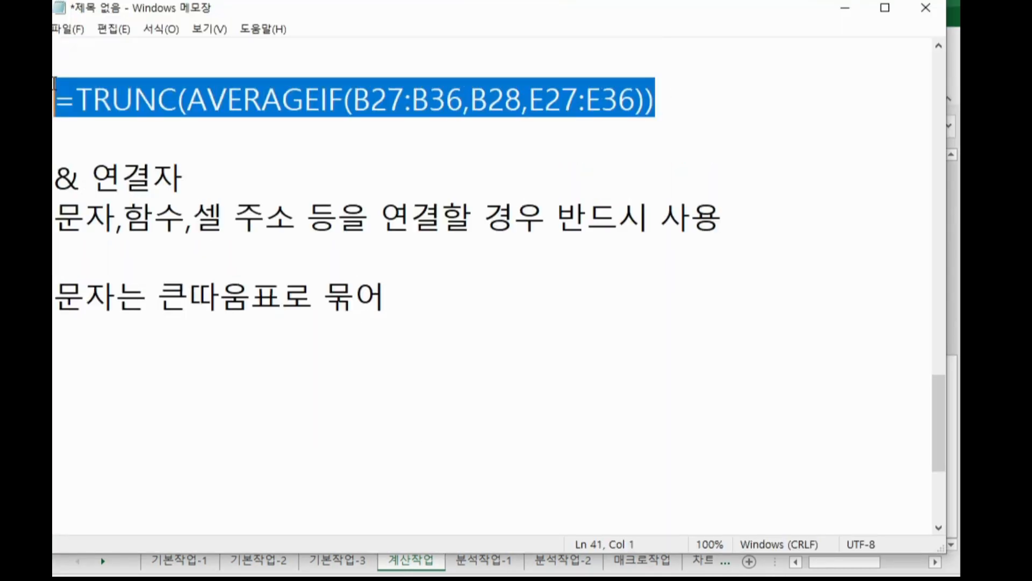
pyautogui.hotkey('ctrl', 'v')
pyautogui.moveTo(657, 104); pyautogui.dragTo(741, 97)
pyautogui.click(677, 105)
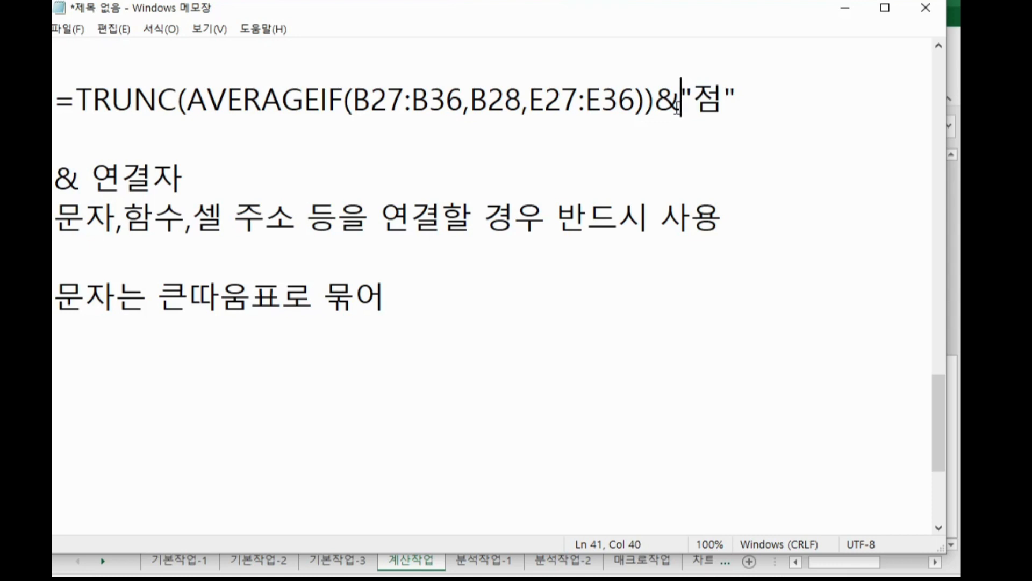
# Switch to the 분석작업-1 sheet and examine the museum visitor table and the Seoul/Gyeonggi average table.
pyautogui.hotkey('alt', 'Tab')
pyautogui.click(484, 560)
pyautogui.click(600, 461)
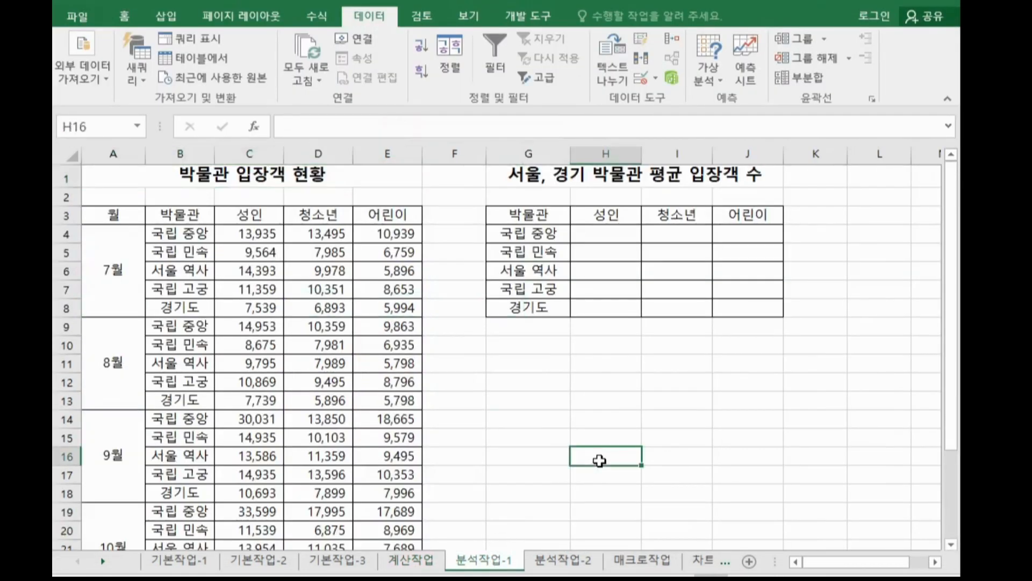
pyautogui.moveTo(530, 215); pyautogui.dragTo(726, 302)
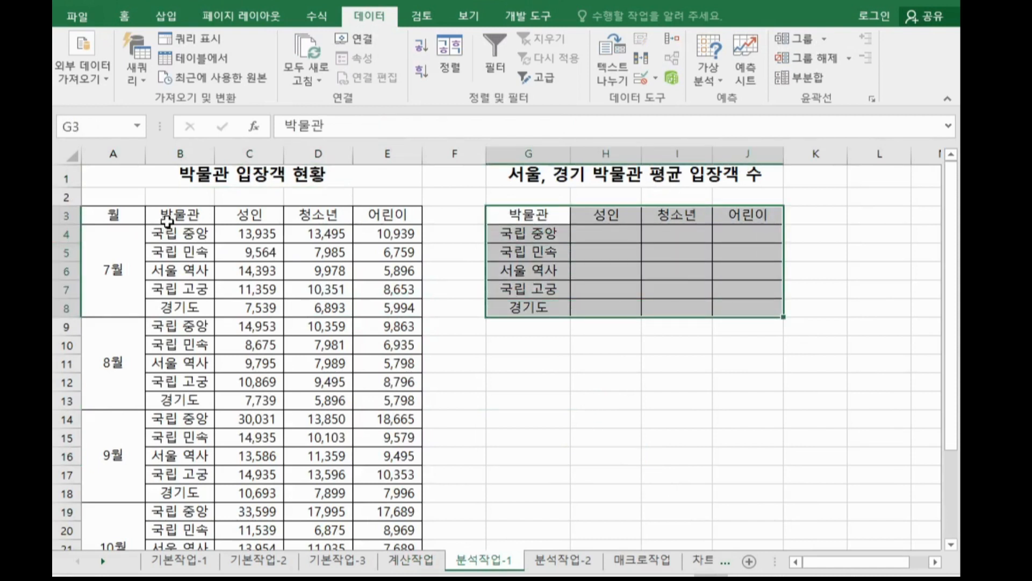
pyautogui.moveTo(168, 221); pyautogui.dragTo(414, 546)
pyautogui.click(193, 234)
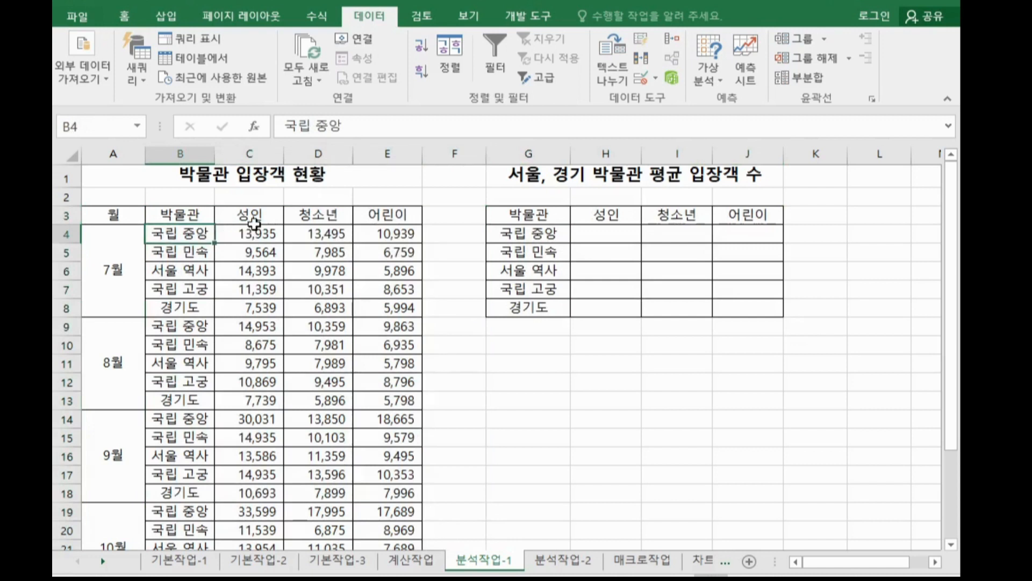
# Select the summary table G3:J8 and open Consolidate with the function set to Average (평균).
pyautogui.keyDown('ctrl'); pyautogui.click(254, 222); pyautogui.keyUp('ctrl')
pyautogui.keyDown('ctrl'); pyautogui.click(205, 330); pyautogui.keyUp('ctrl')
pyautogui.keyDown('ctrl'); pyautogui.click(252, 326); pyautogui.keyUp('ctrl')
pyautogui.keyDown('ctrl'); pyautogui.click(191, 418); pyautogui.keyUp('ctrl')
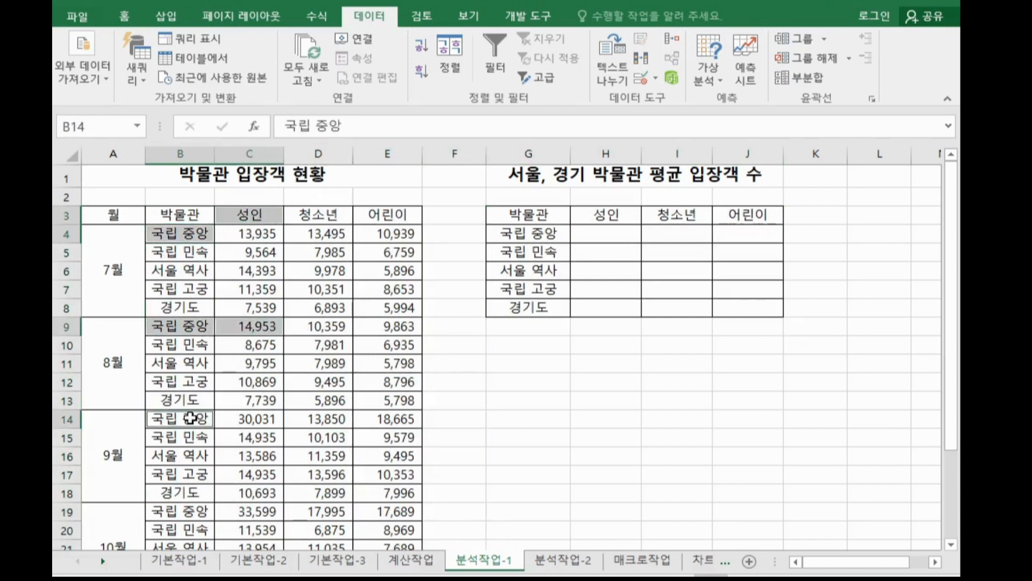
pyautogui.keyDown('ctrl'); pyautogui.click(250, 419); pyautogui.keyUp('ctrl')
pyautogui.moveTo(549, 219); pyautogui.dragTo(737, 308)
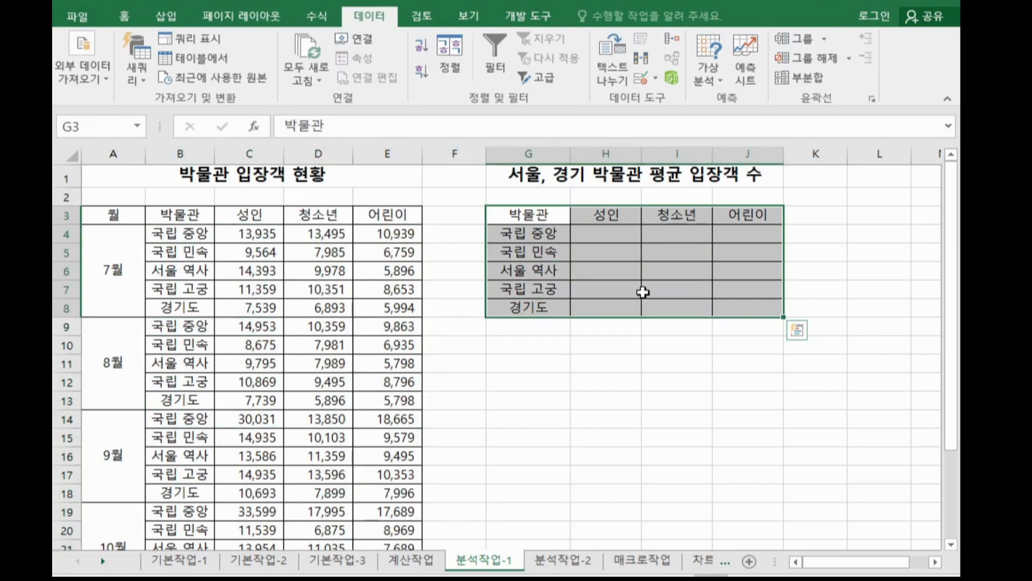
pyautogui.moveTo(529, 215); pyautogui.dragTo(504, 293)
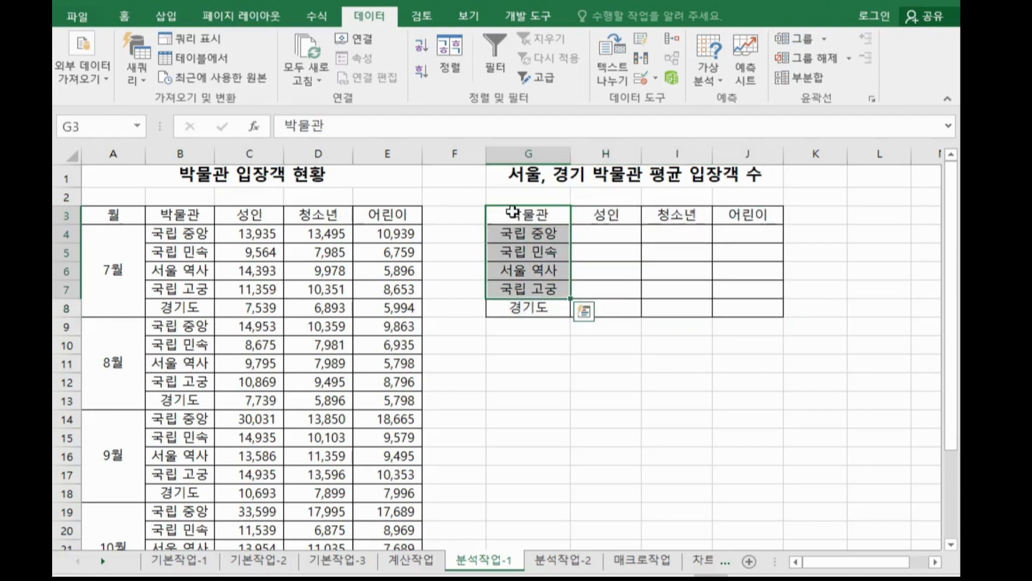
pyautogui.moveTo(503, 214); pyautogui.dragTo(745, 310)
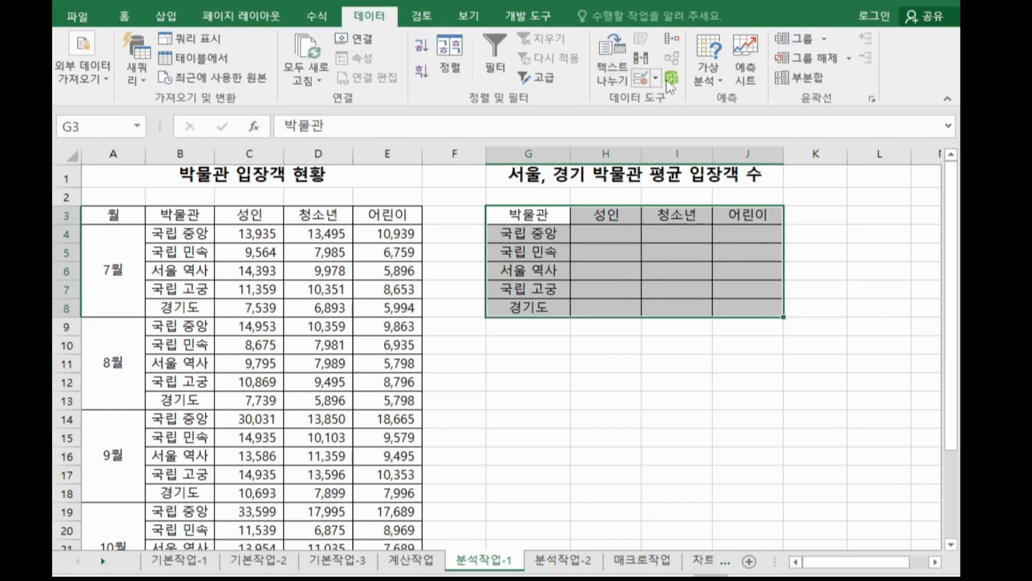
pyautogui.click(670, 42)
pyautogui.moveTo(659, 50); pyautogui.dragTo(707, 105)
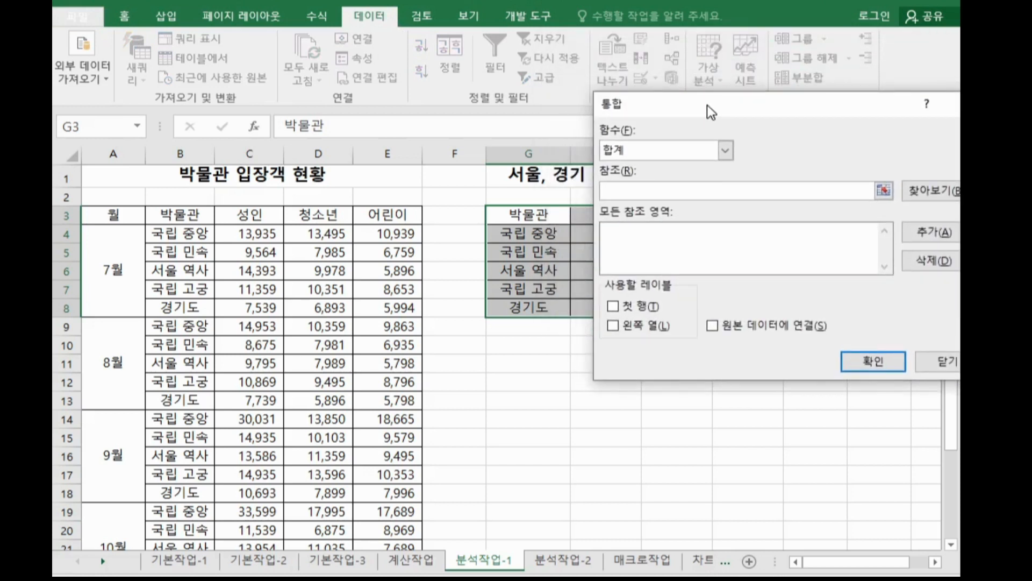
pyautogui.click(645, 155)
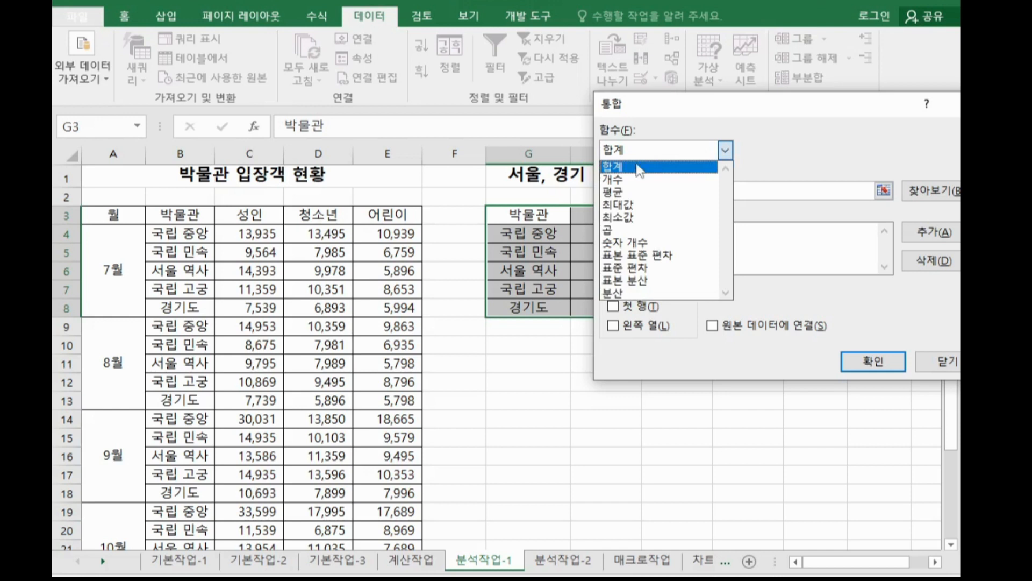
pyautogui.click(635, 193)
pyautogui.moveTo(651, 105); pyautogui.dragTo(675, 109)
pyautogui.click(671, 195)
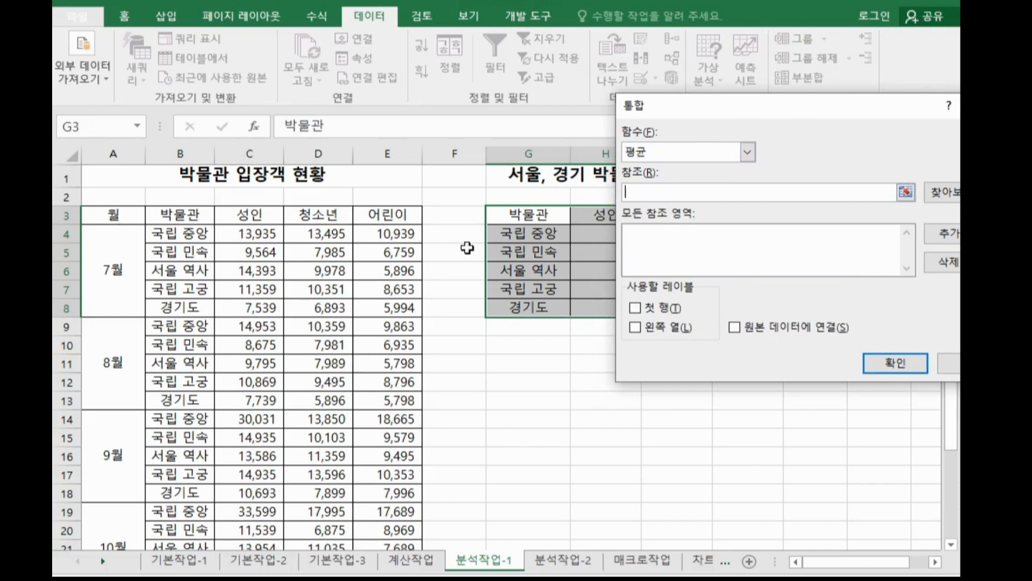
pyautogui.moveTo(181, 217); pyautogui.dragTo(365, 305)
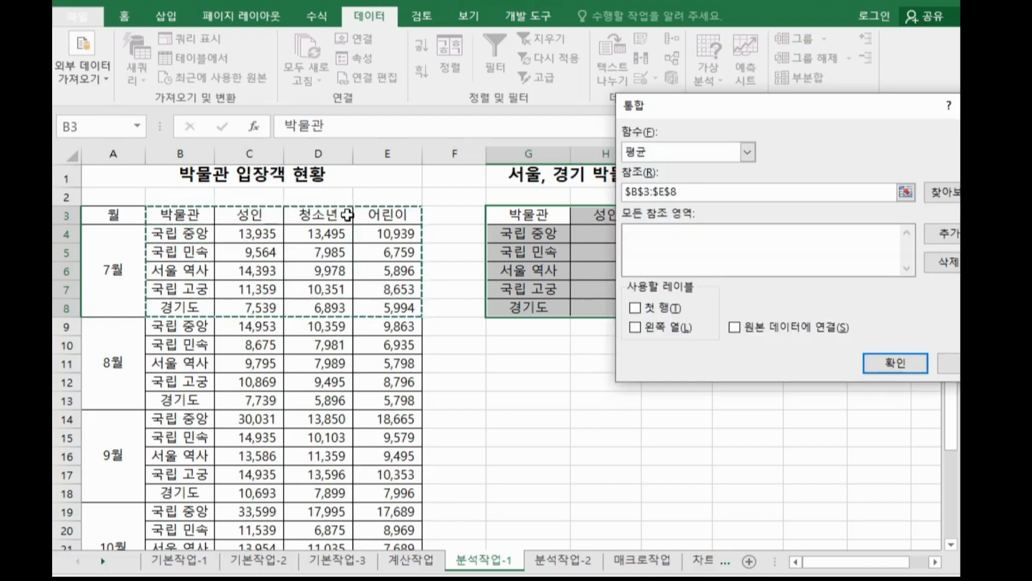
pyautogui.moveTo(187, 326); pyautogui.dragTo(361, 402)
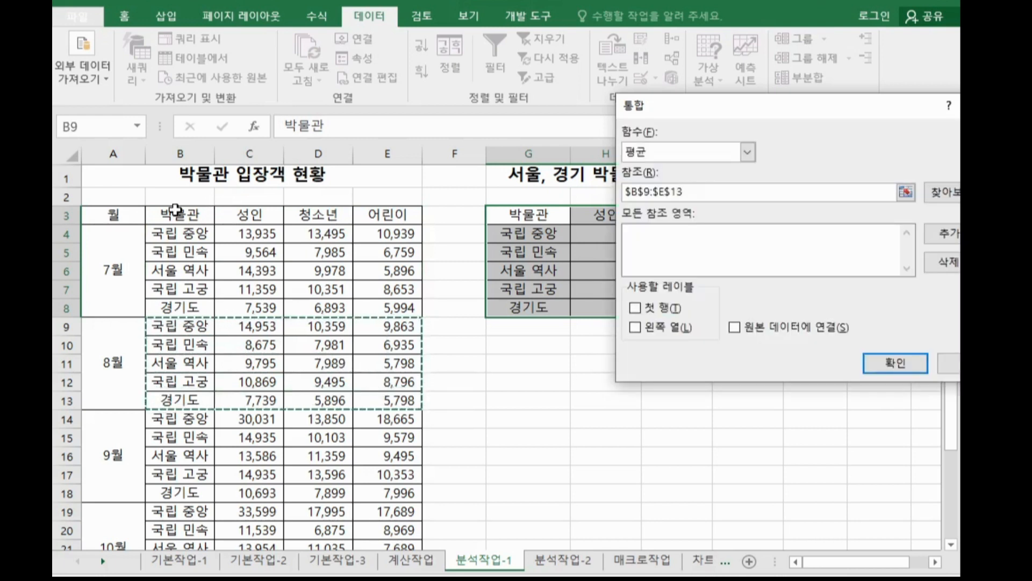
pyautogui.moveTo(175, 210); pyautogui.dragTo(364, 214)
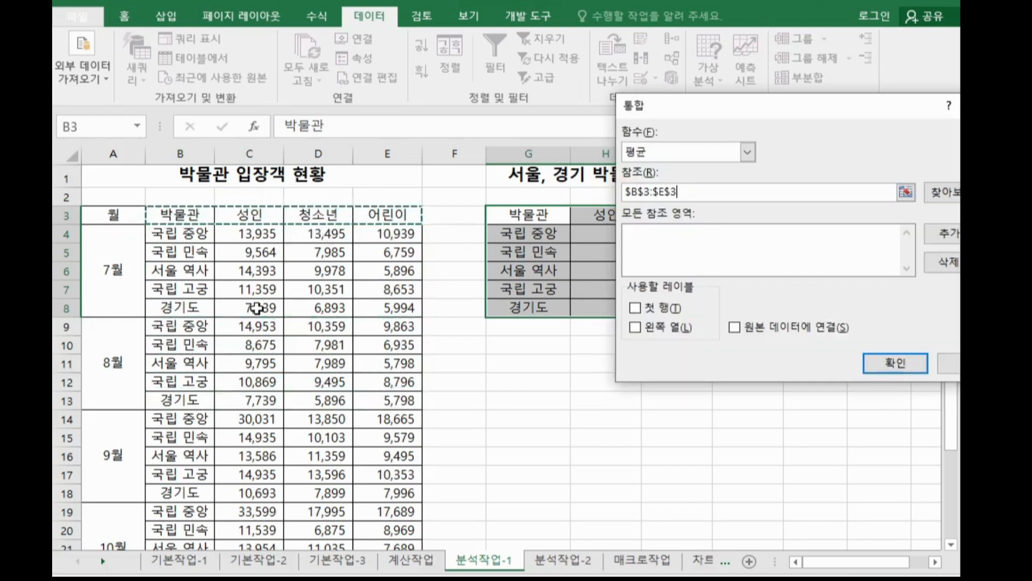
pyautogui.write(',')
pyautogui.moveTo(200, 327); pyautogui.dragTo(370, 397)
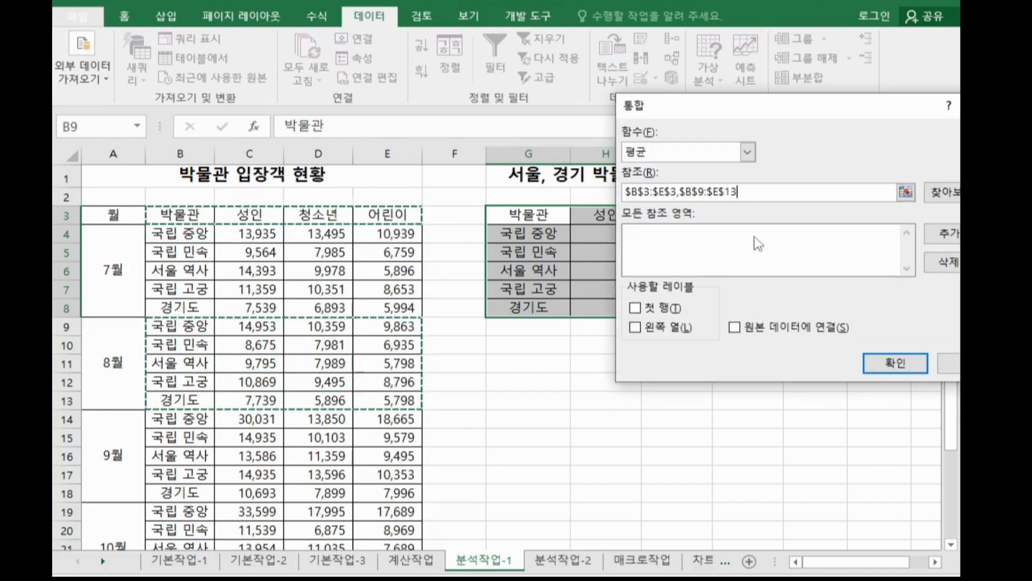
pyautogui.moveTo(776, 197); pyautogui.dragTo(428, 186)
pyautogui.press('BackSpace')
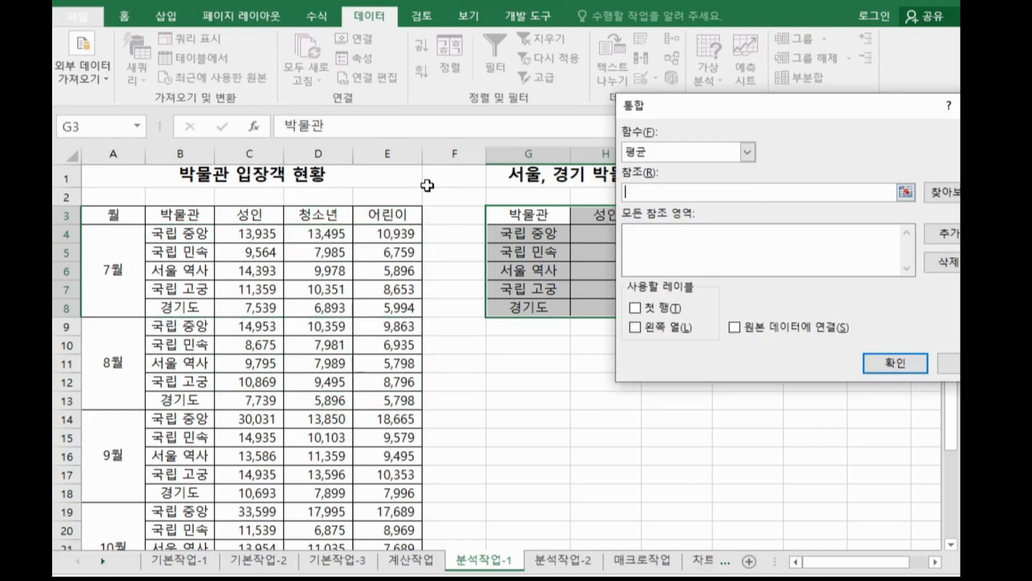
# Set the consolidation reference to the whole visitor table range B3:E23.
pyautogui.click(178, 214)
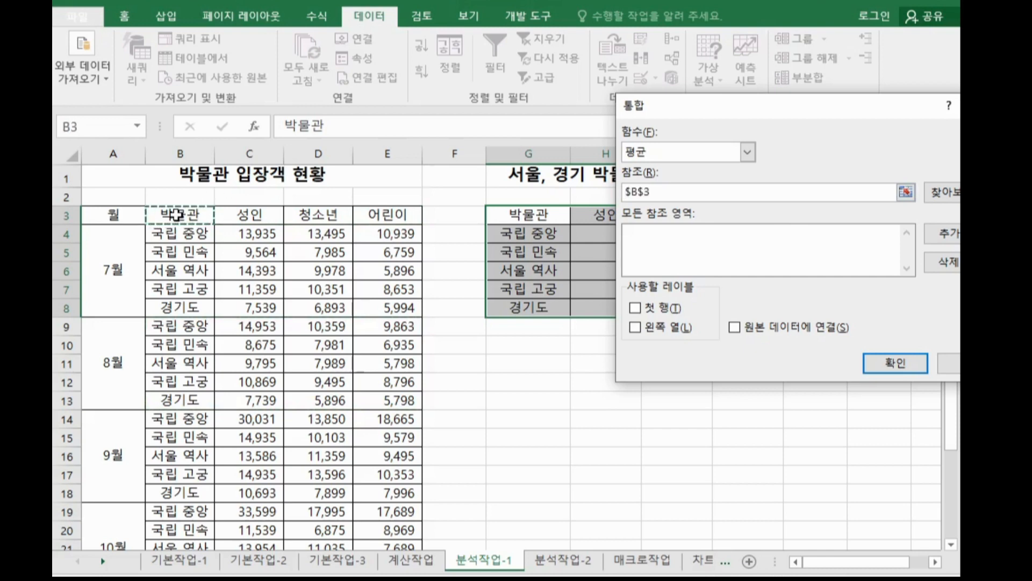
pyautogui.moveTo(177, 215); pyautogui.dragTo(376, 508)
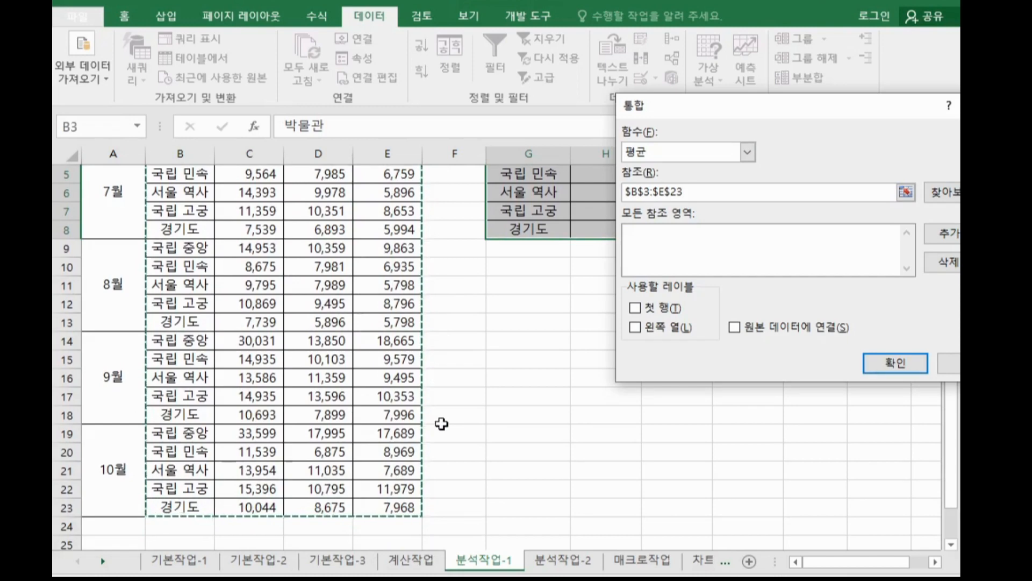
pyautogui.scroll(2, 442, 423)
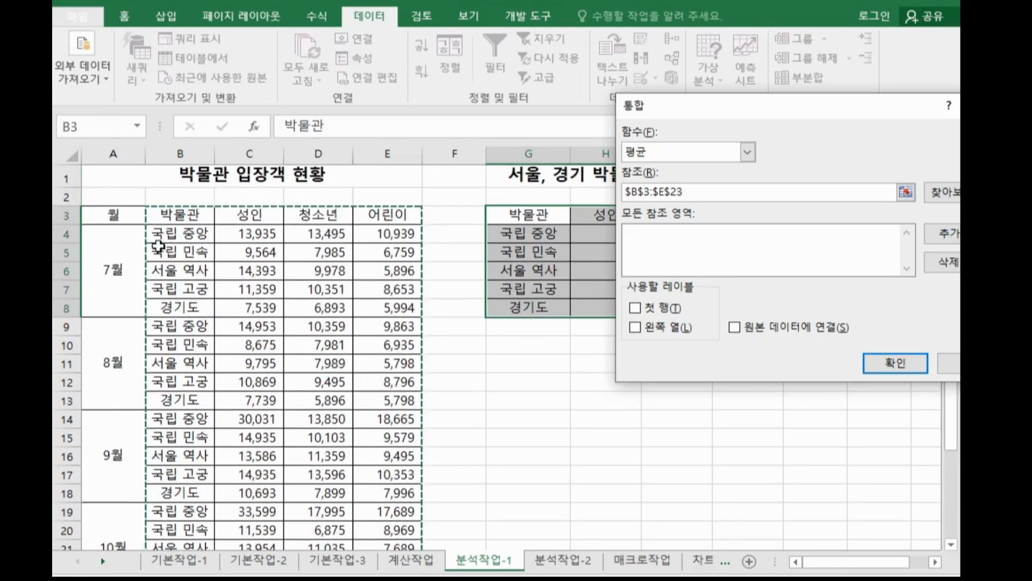
pyautogui.moveTo(763, 99); pyautogui.dragTo(795, 330)
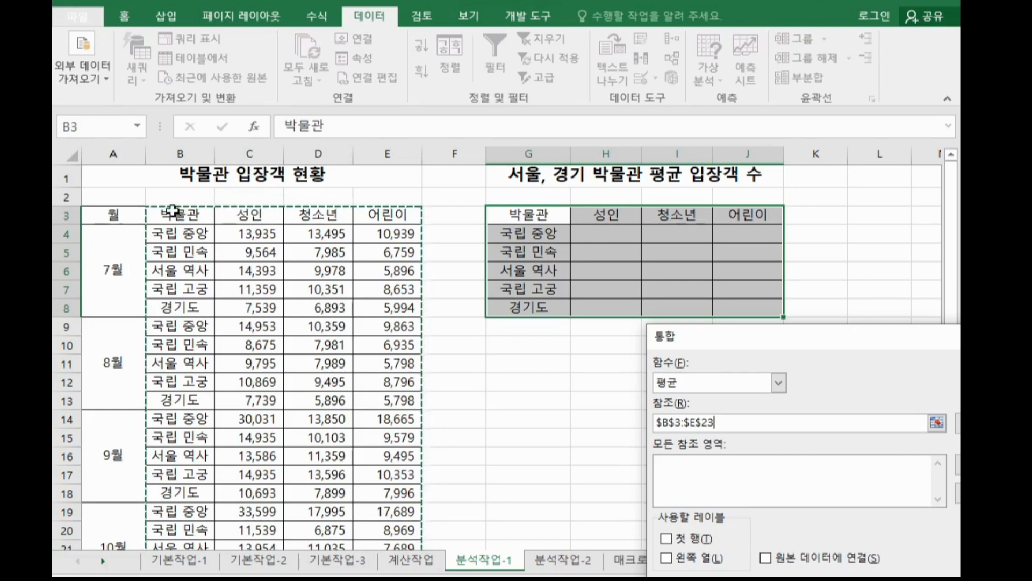
pyautogui.moveTo(173, 209); pyautogui.dragTo(398, 310)
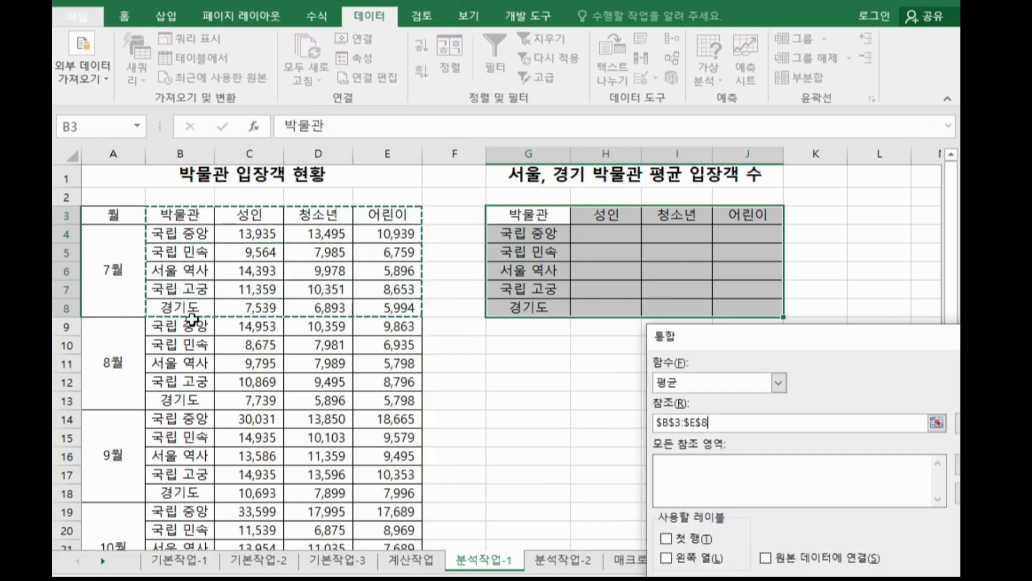
pyautogui.moveTo(180, 215); pyautogui.dragTo(404, 215)
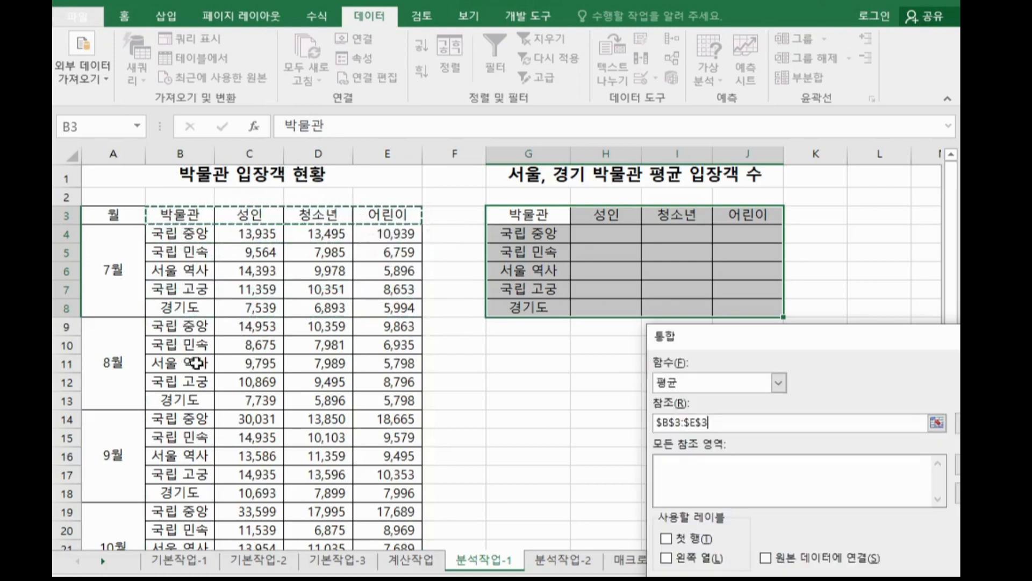
pyautogui.moveTo(186, 345); pyautogui.dragTo(371, 404)
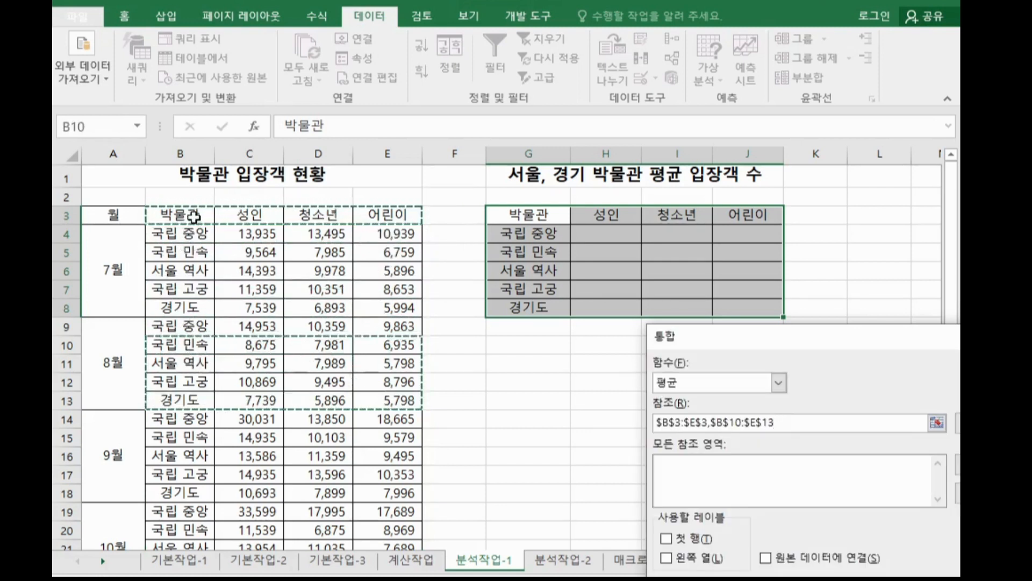
pyautogui.moveTo(194, 216); pyautogui.dragTo(371, 234)
pyautogui.moveTo(186, 422); pyautogui.dragTo(352, 482)
pyautogui.moveTo(180, 214); pyautogui.dragTo(385, 508)
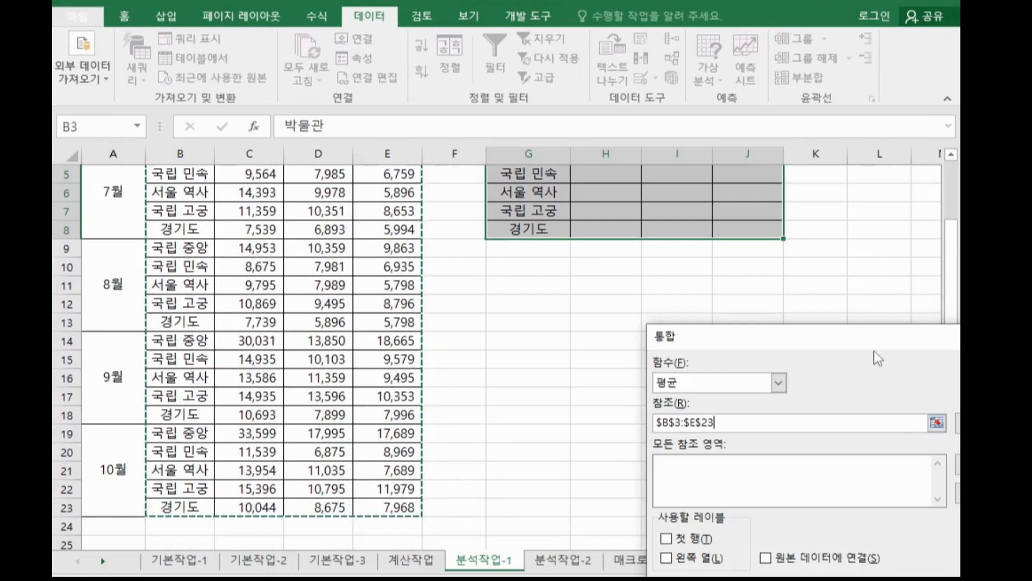
pyautogui.moveTo(867, 337); pyautogui.dragTo(760, 116)
pyautogui.scroll(2, 401, 296)
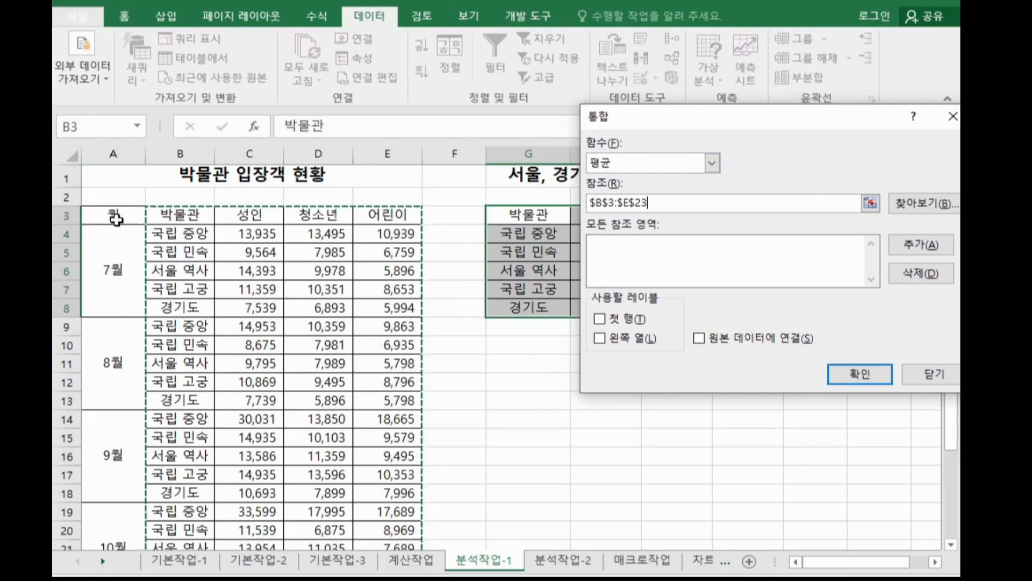
pyautogui.moveTo(116, 218); pyautogui.dragTo(376, 449)
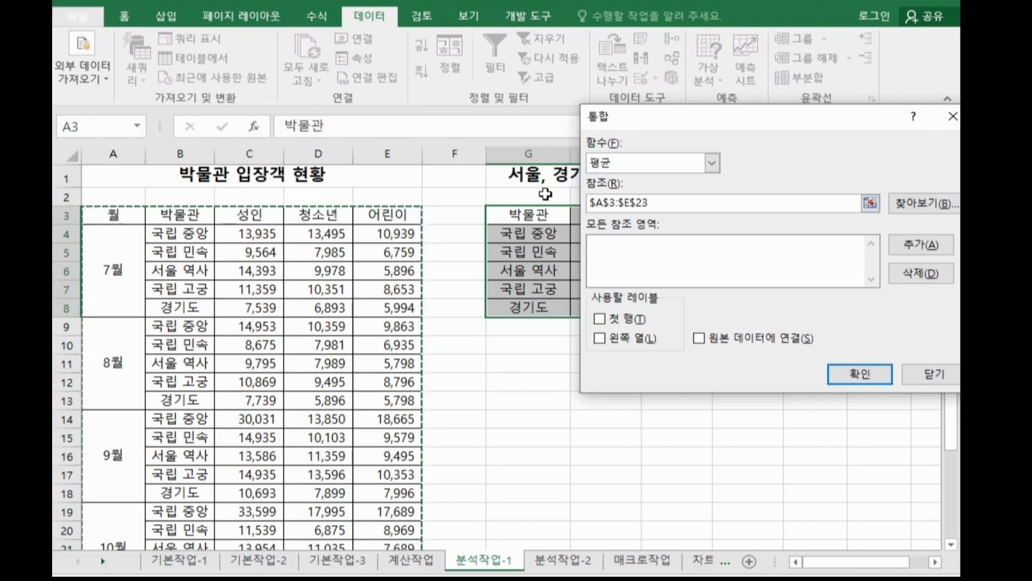
pyautogui.moveTo(184, 214); pyautogui.dragTo(392, 507)
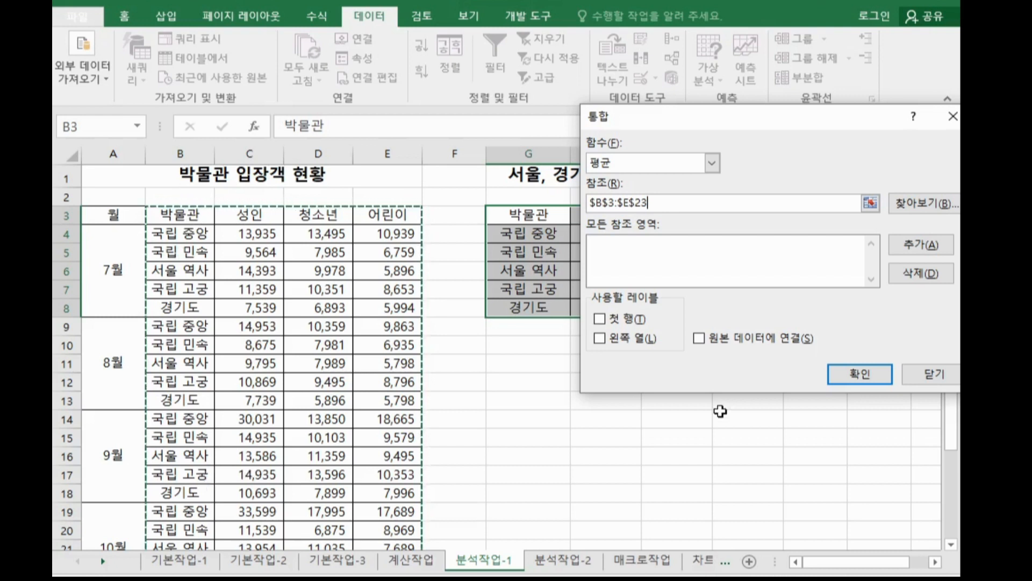
# Use the top row and left column as labels and run the consolidation.
pyautogui.click(624, 321)
pyautogui.click(623, 342)
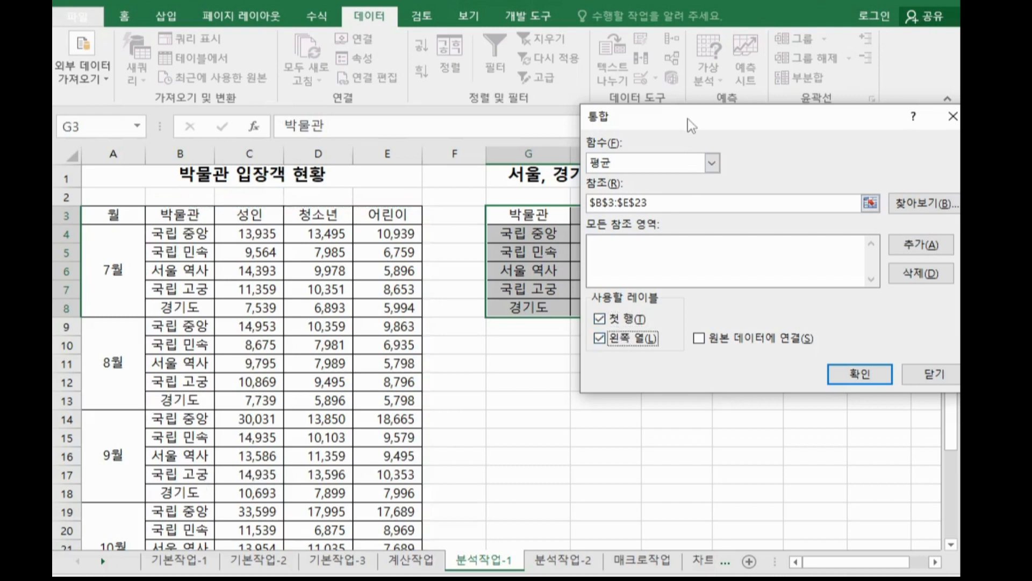
pyautogui.moveTo(689, 119); pyautogui.dragTo(535, 82)
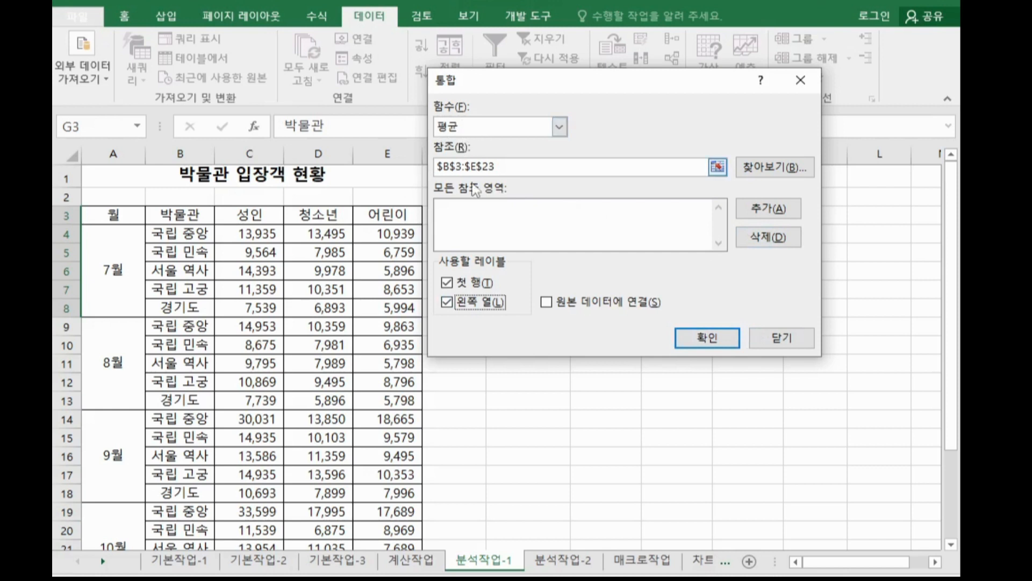
pyautogui.moveTo(548, 79); pyautogui.dragTo(647, 312)
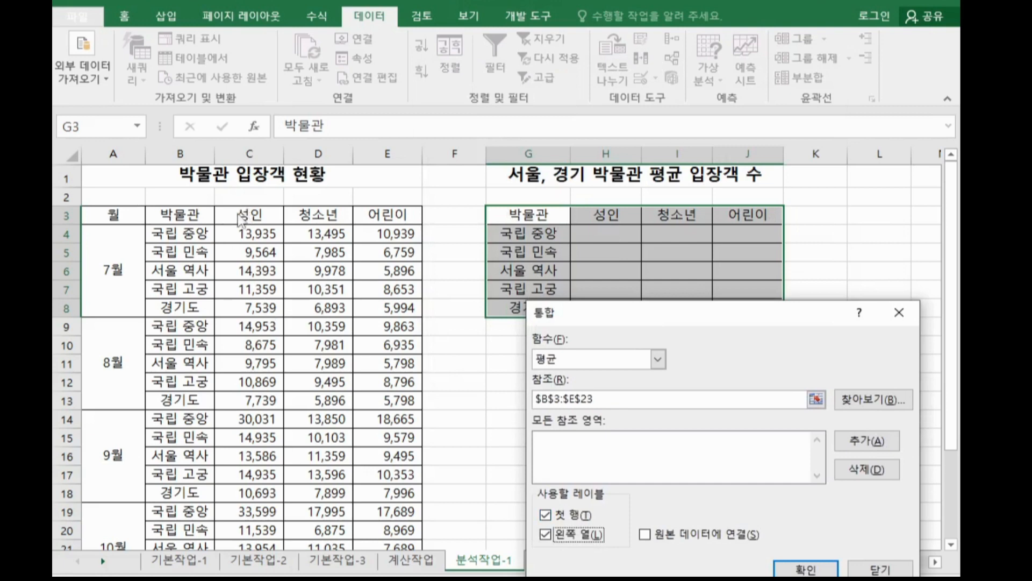
pyautogui.moveTo(739, 317); pyautogui.dragTo(646, 82)
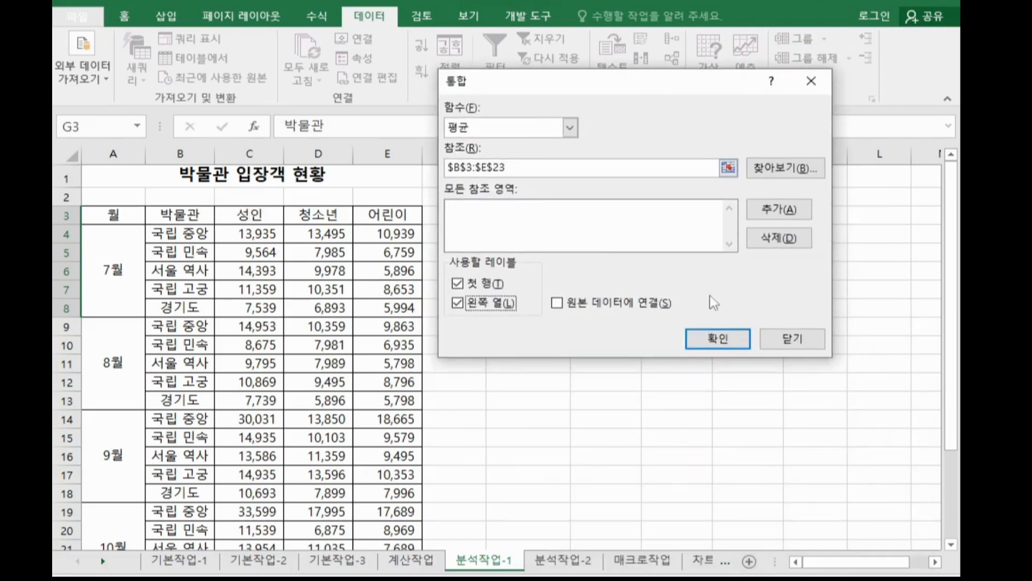
pyautogui.click(715, 331)
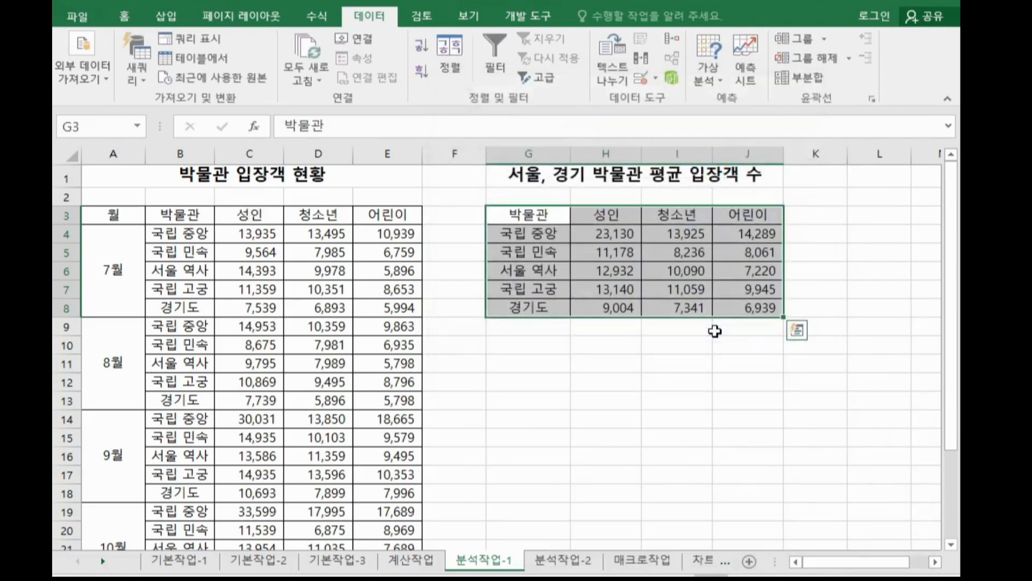
# Switch to the 분석작업-2 sheet and name cell B6 as 판매가.
pyautogui.hotkey('ctrl', 'pagedown')
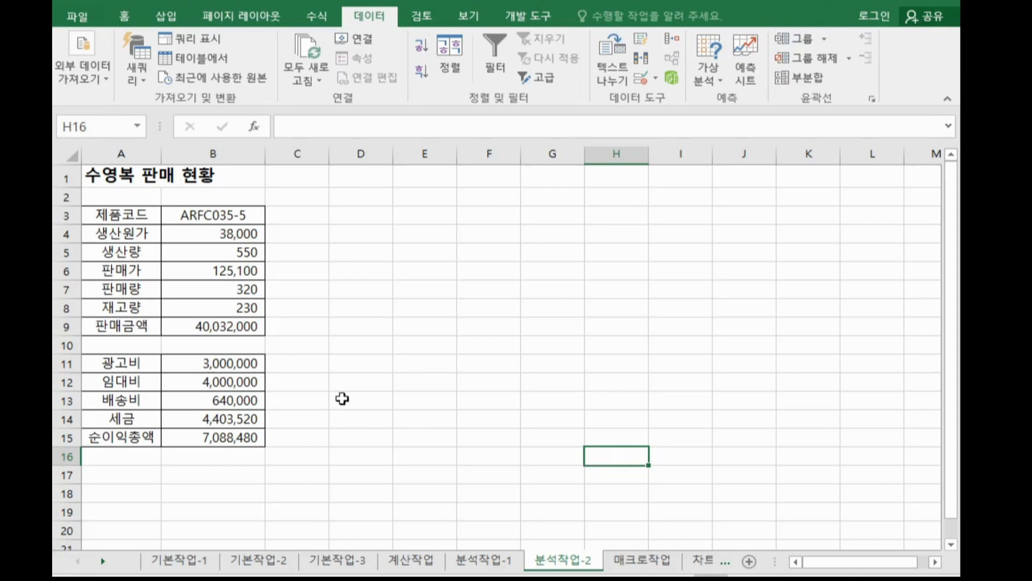
pyautogui.moveTo(197, 271); pyautogui.dragTo(232, 291)
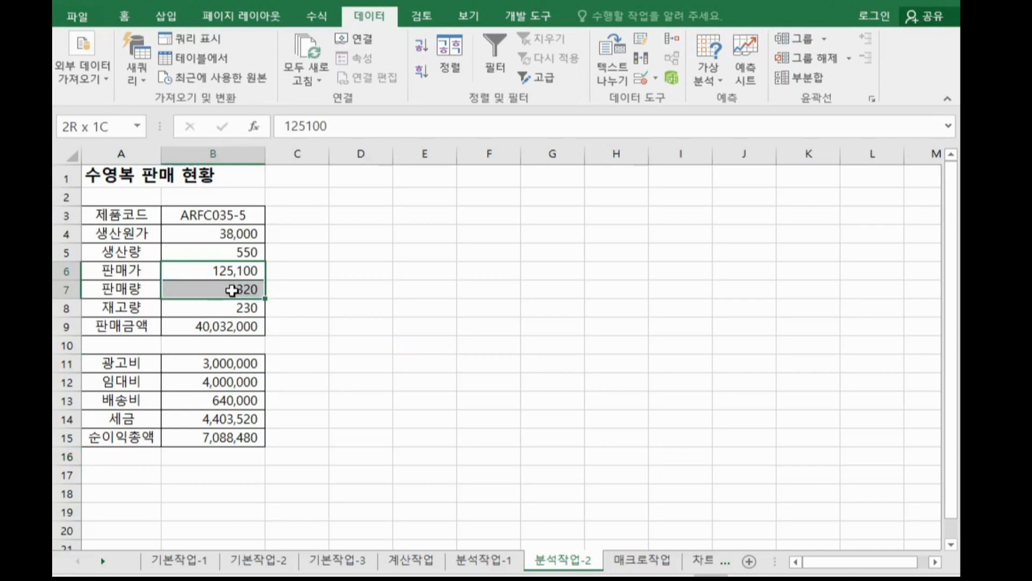
pyautogui.moveTo(231, 290); pyautogui.dragTo(231, 289)
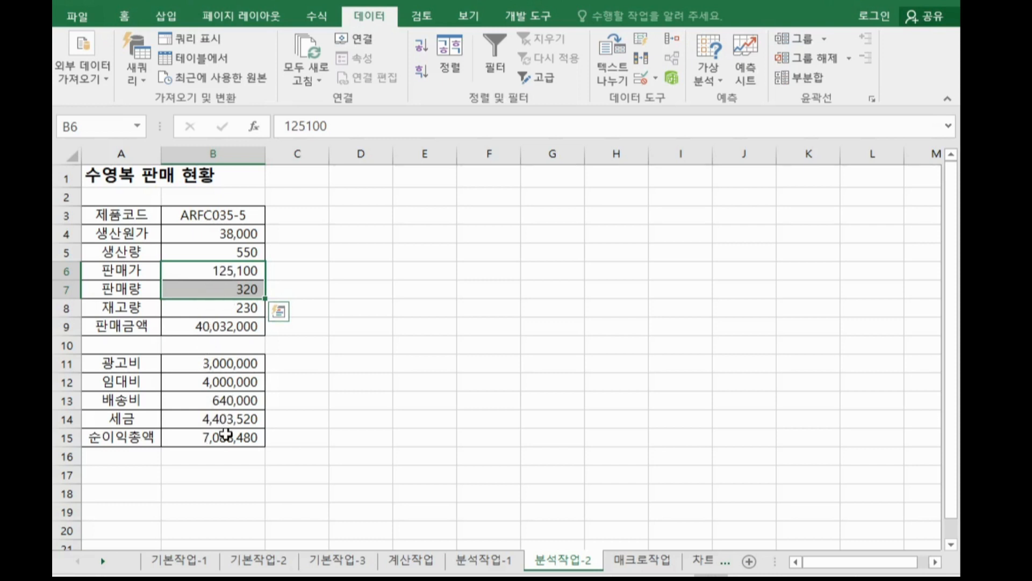
pyautogui.click(215, 270)
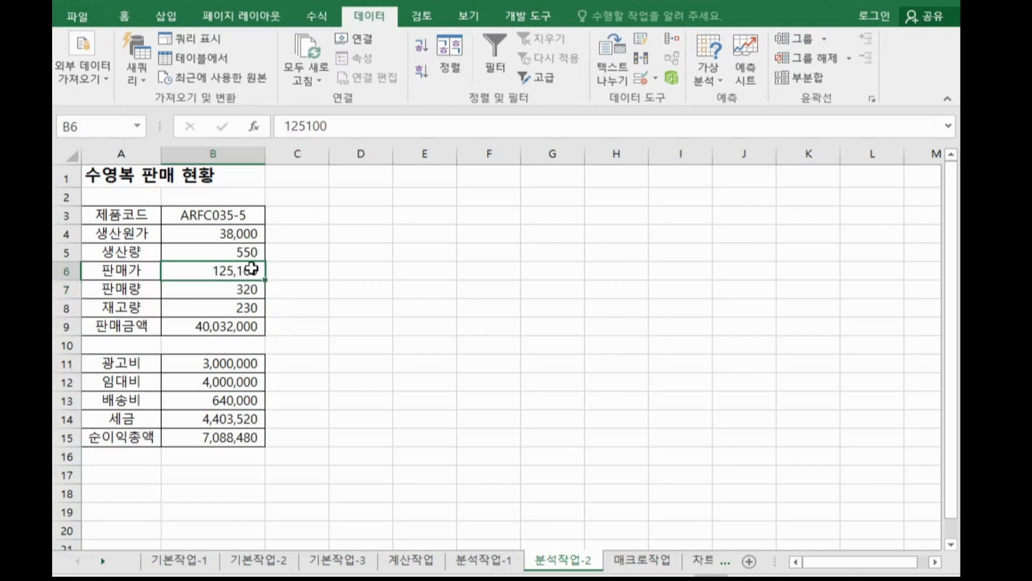
pyautogui.click(104, 130)
pyautogui.write('판매가')
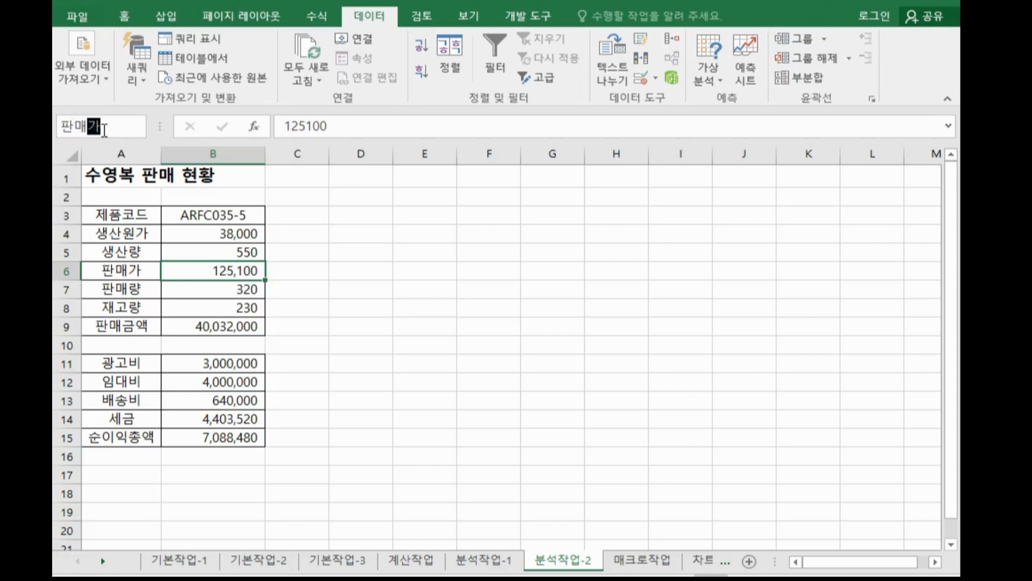
pyautogui.press('Return')
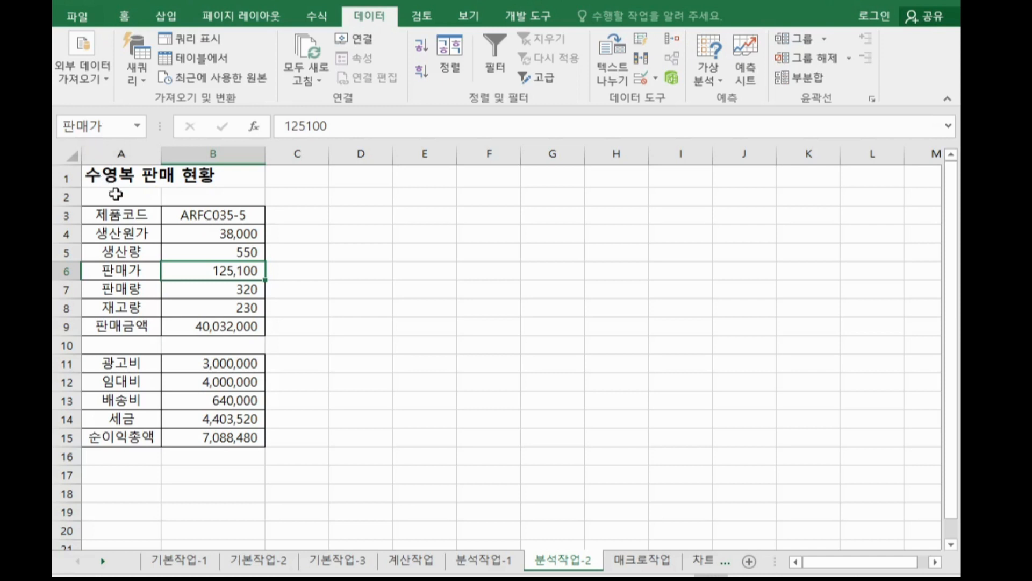
# Name cell B7 as 판매량.
pyautogui.click(197, 287)
pyautogui.click(89, 127)
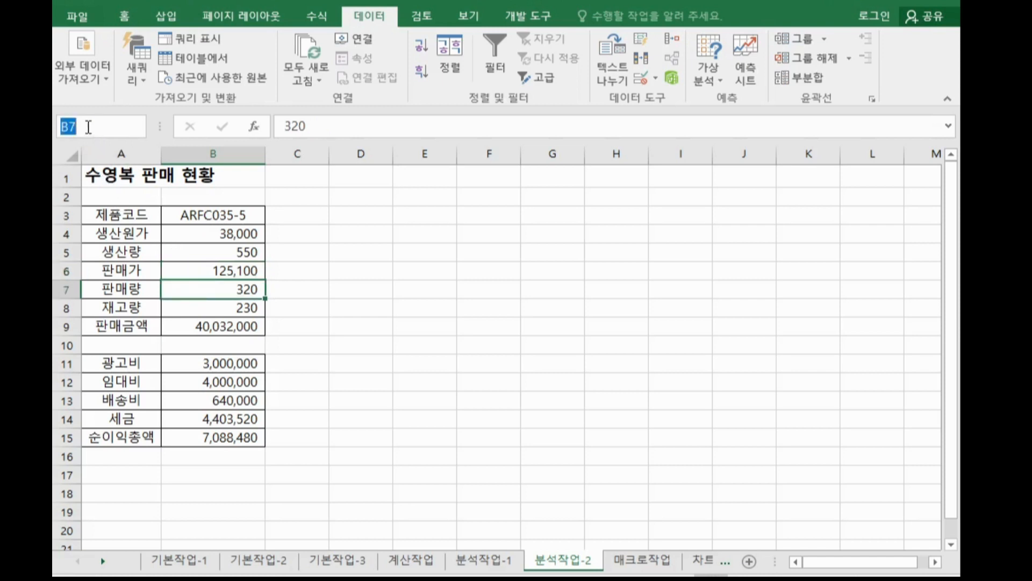
pyautogui.write('판매량')
pyautogui.press('Return')
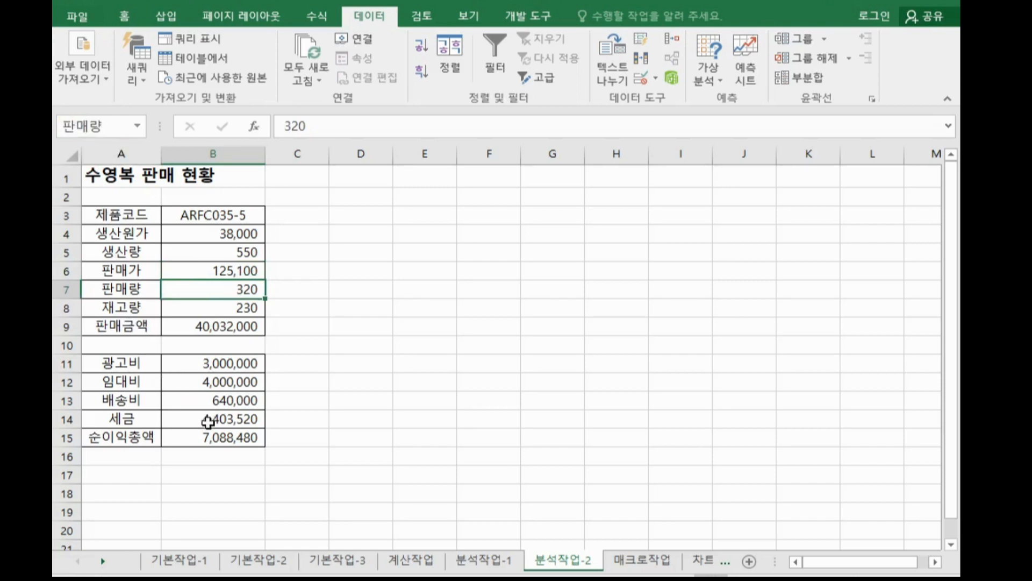
# Name cell B15 as 순이익종액.
pyautogui.click(213, 446)
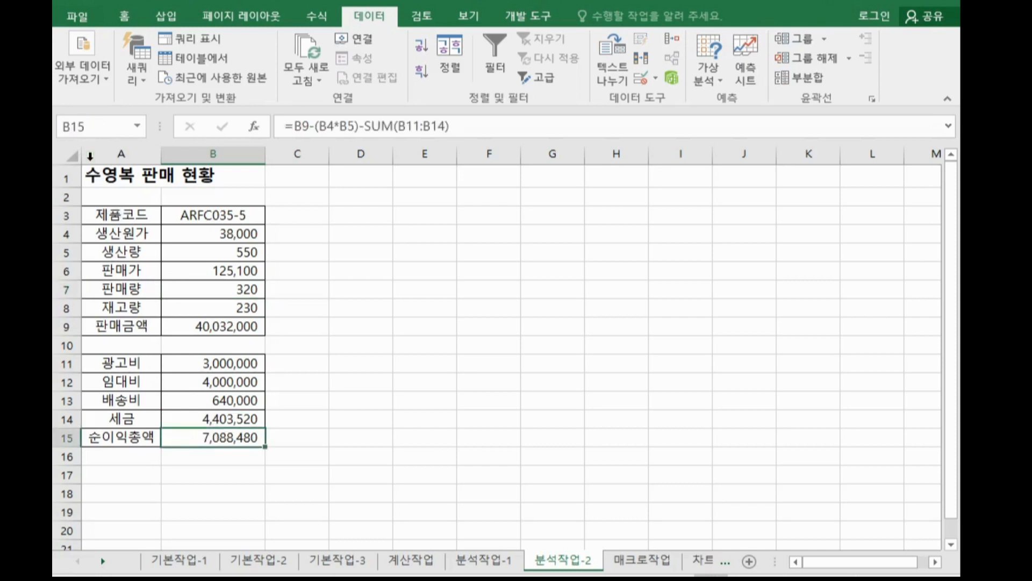
pyautogui.click(87, 124)
pyautogui.write('순이익종액')
pyautogui.press('Return')
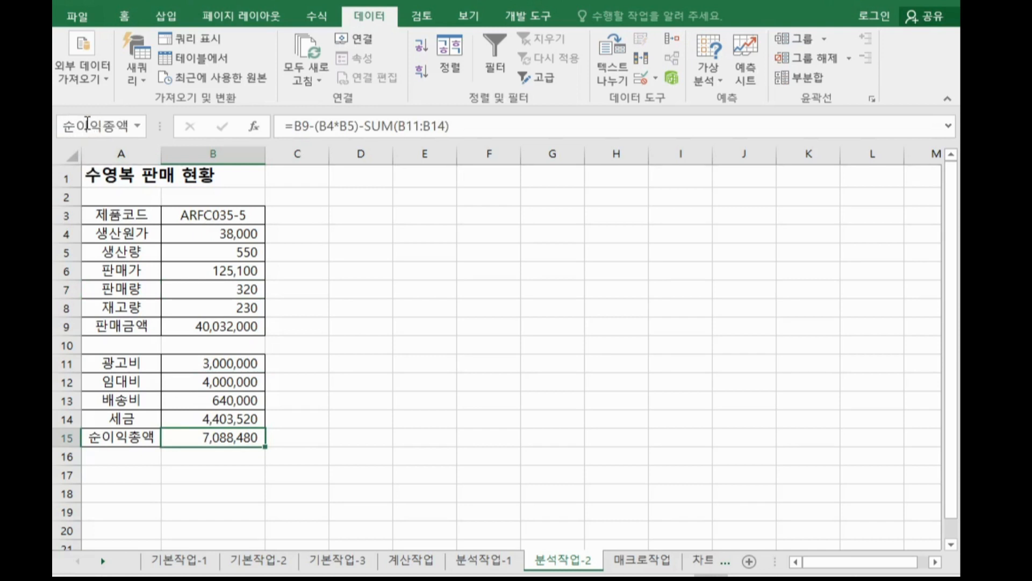
pyautogui.click(87, 125)
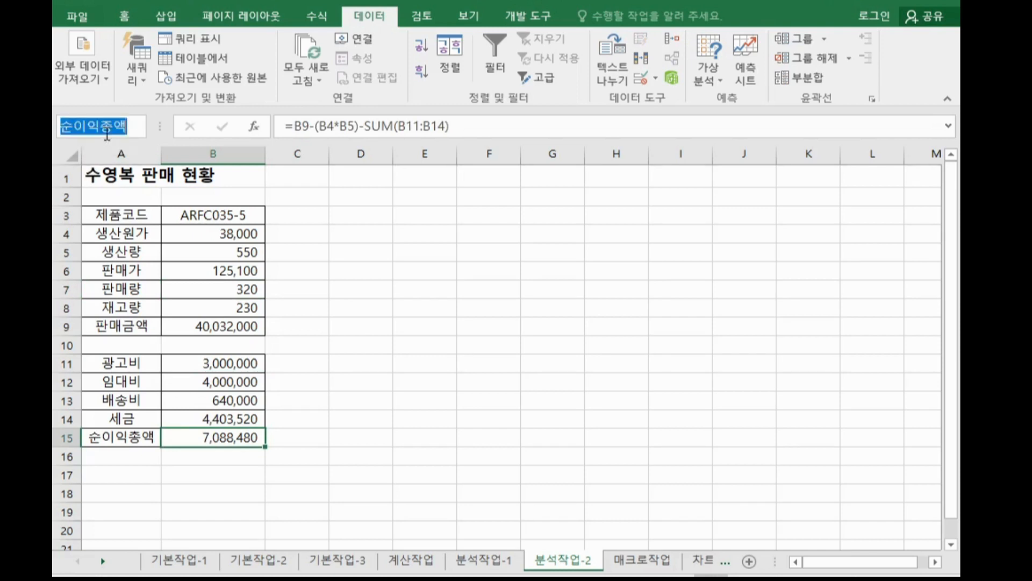
pyautogui.click(114, 128)
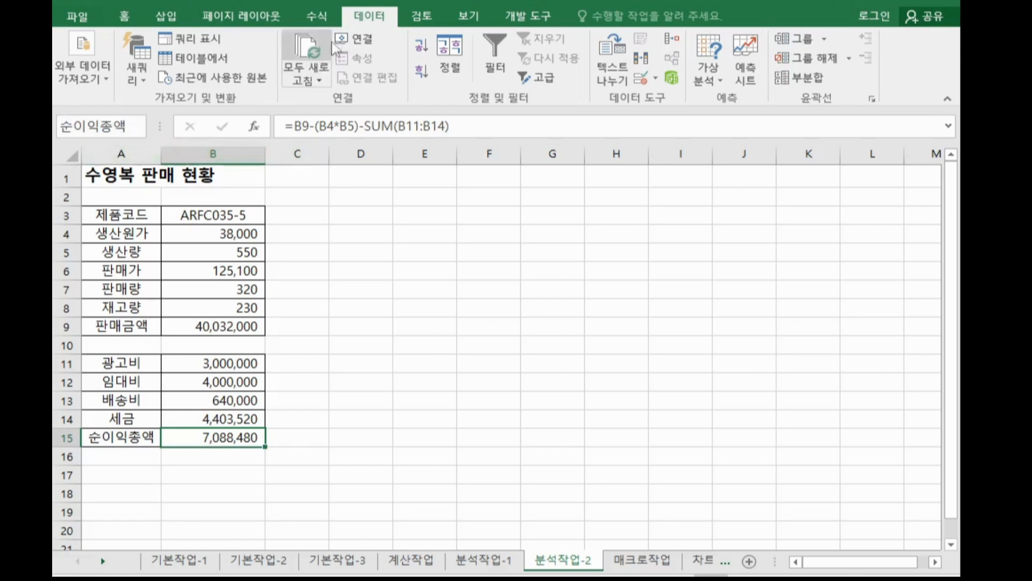
pyautogui.click(328, 17)
pyautogui.click(412, 62)
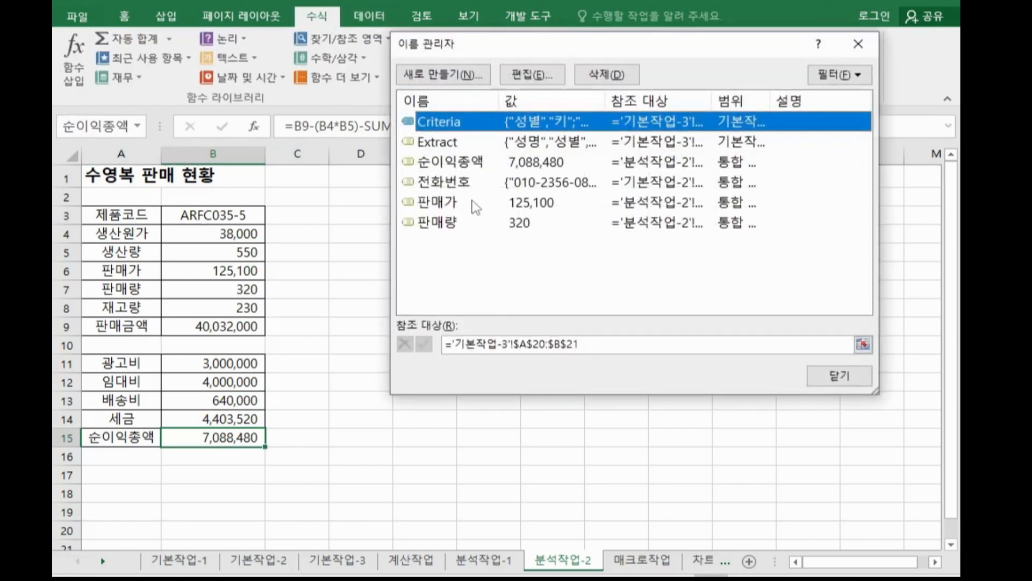
pyautogui.click(480, 164)
pyautogui.click(532, 75)
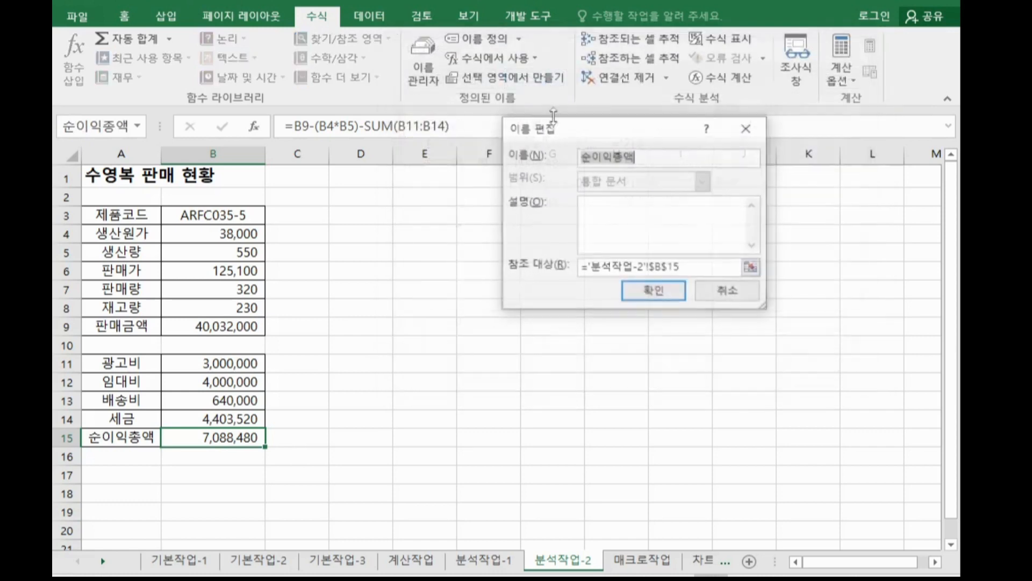
pyautogui.click(717, 293)
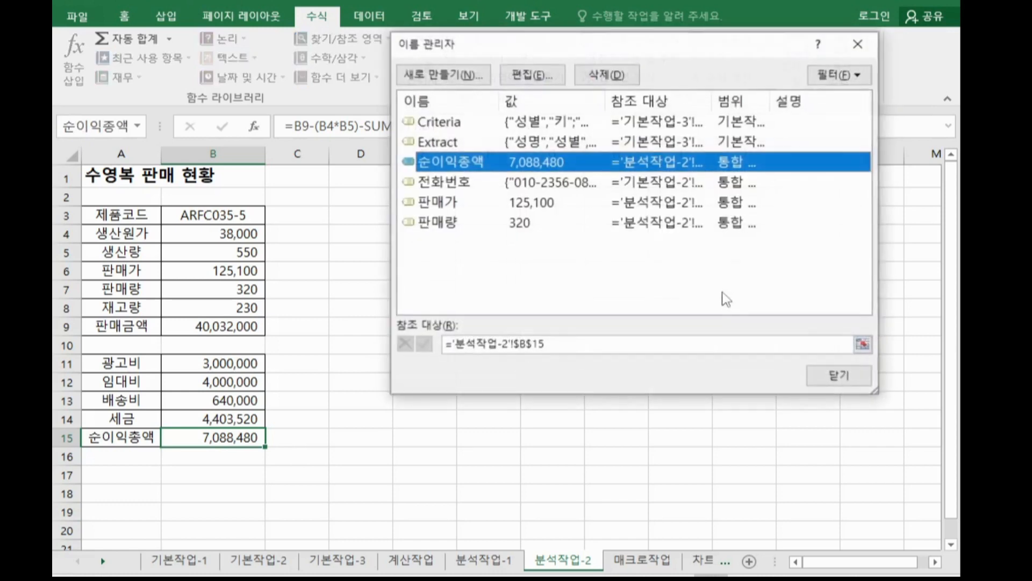
pyautogui.click(818, 374)
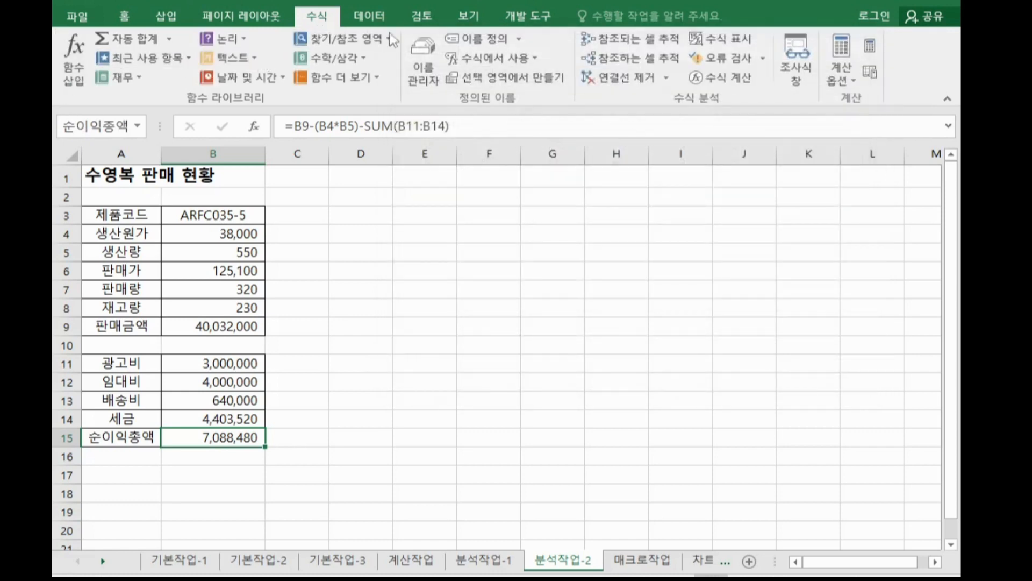
# Rename the defined name 순이익종액 to 순이익총액 in the Name Manager.
pyautogui.click(423, 59)
pyautogui.click(501, 159)
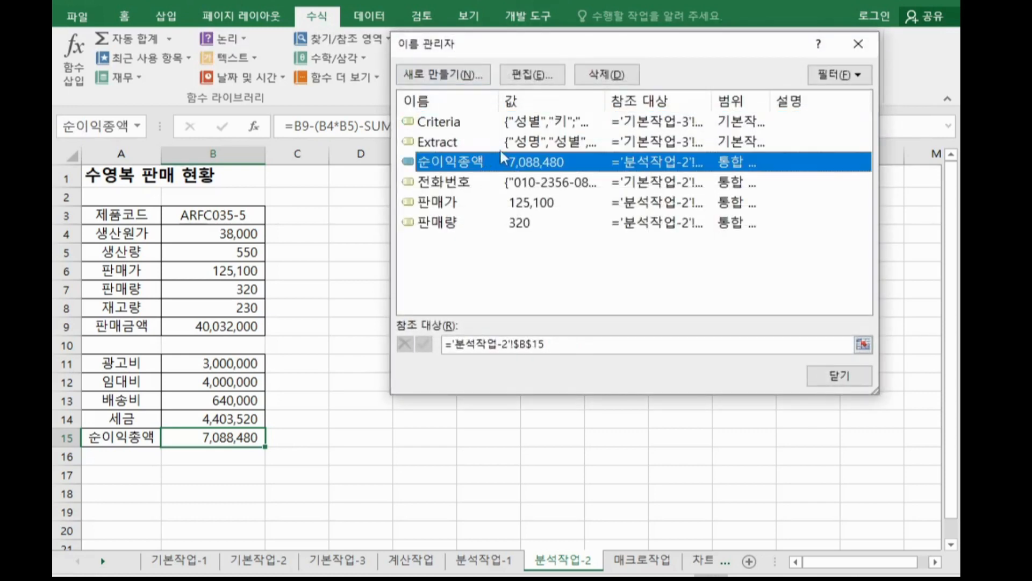
pyautogui.click(532, 74)
pyautogui.click(617, 157)
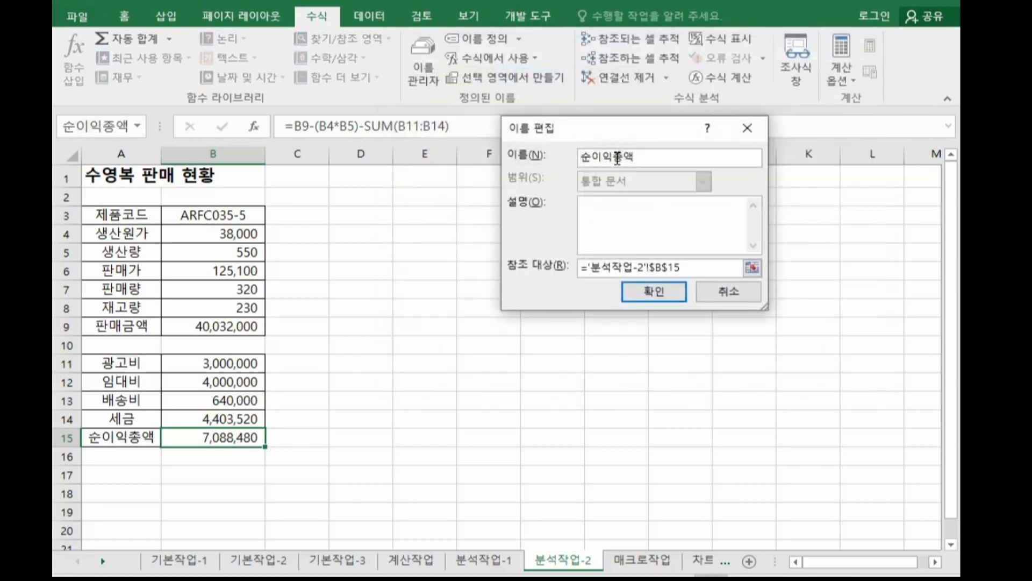
pyautogui.moveTo(616, 157); pyautogui.dragTo(692, 157)
pyautogui.write('총애')
pyautogui.click(654, 291)
pyautogui.click(828, 370)
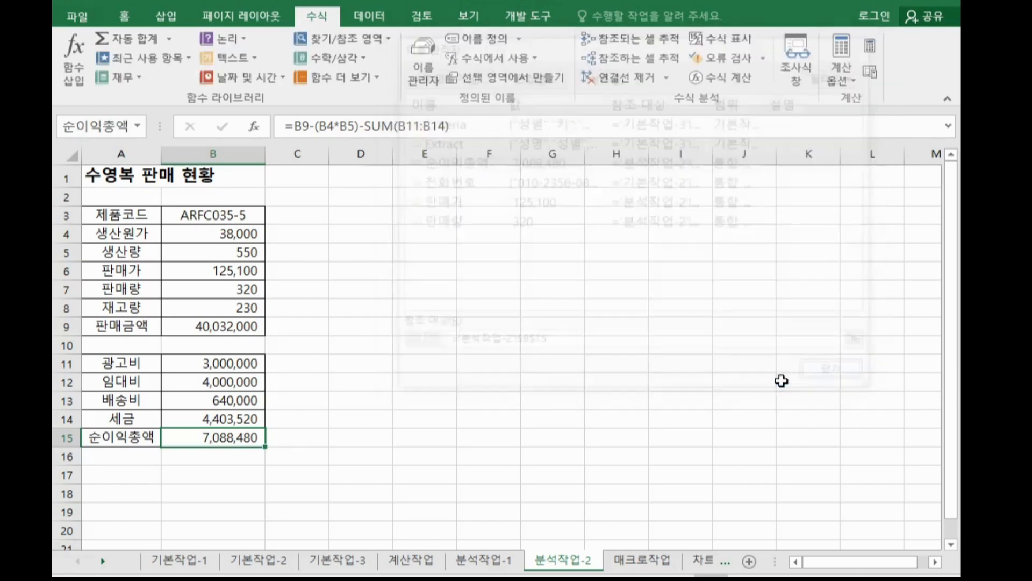
# Select B6:B7 and add a scenario named 판매가판매량증가 with B6:B7 as changing cells.
pyautogui.click(500, 327)
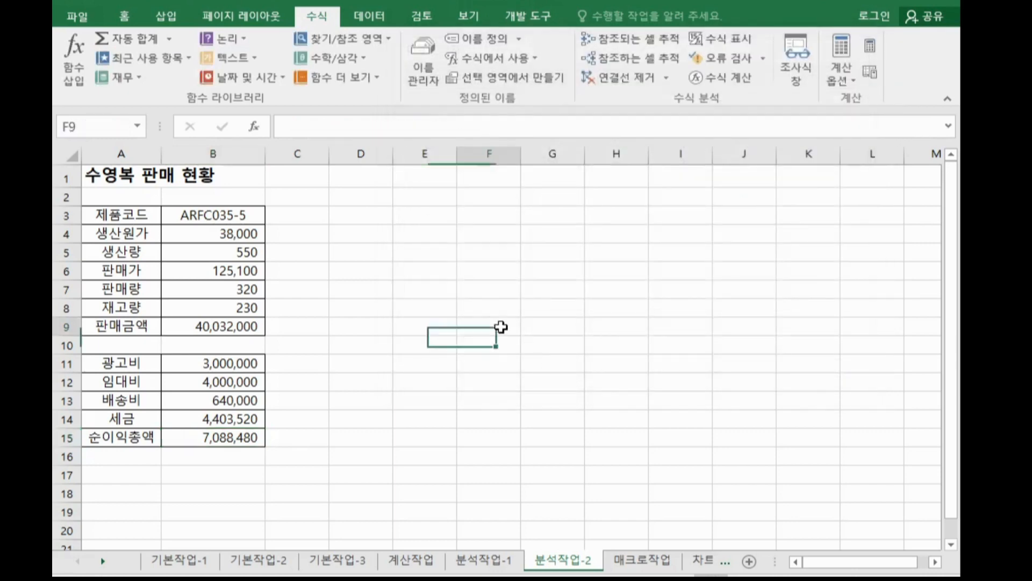
pyautogui.click(248, 432)
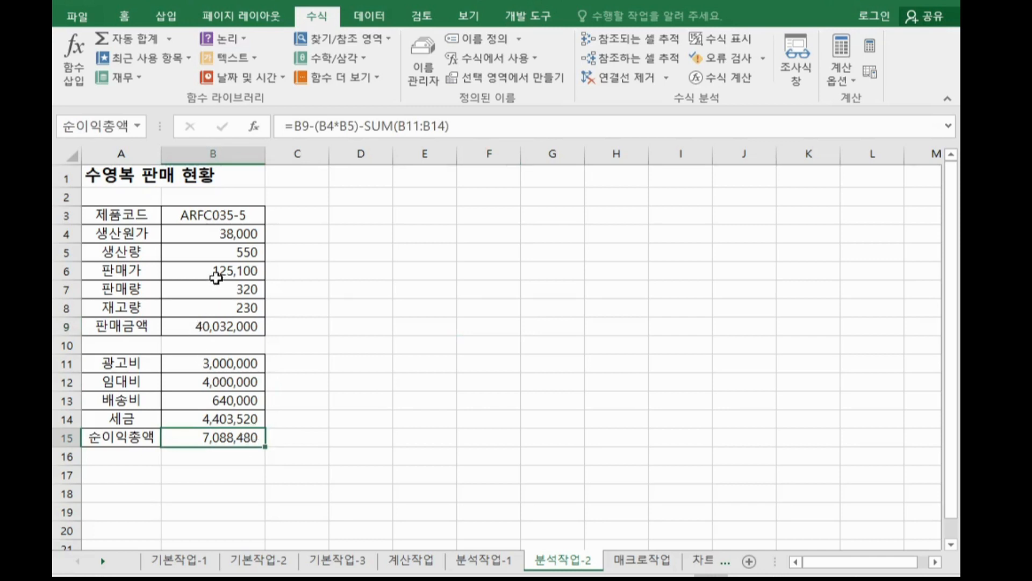
pyautogui.moveTo(216, 274); pyautogui.dragTo(241, 286)
pyautogui.click(362, 321)
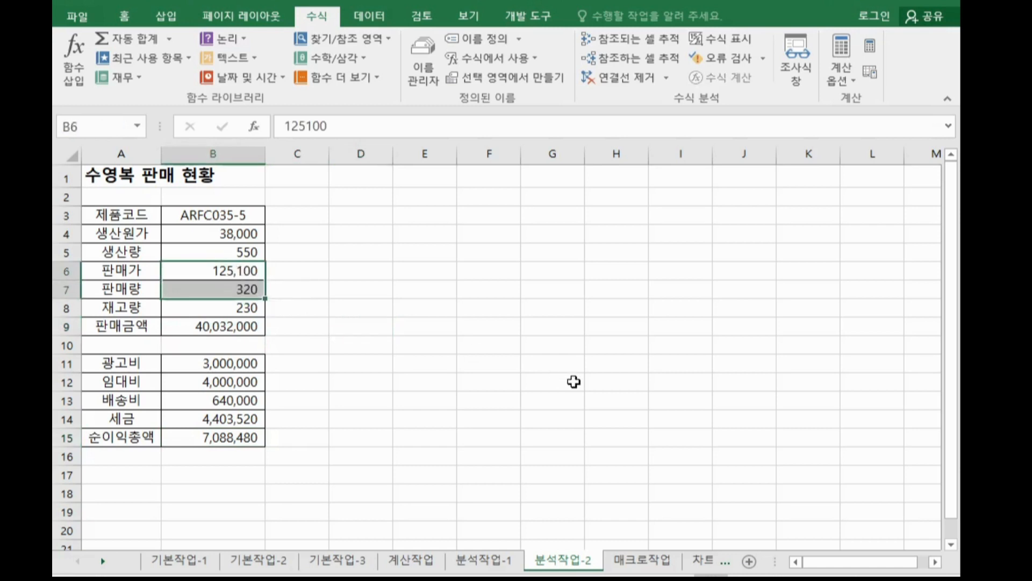
pyautogui.click(371, 16)
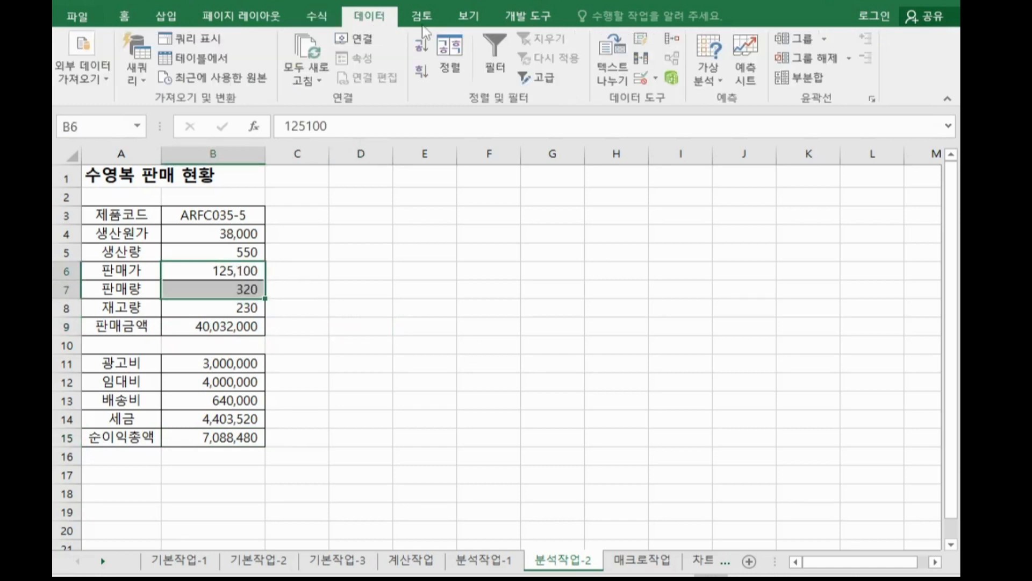
pyautogui.click(693, 71)
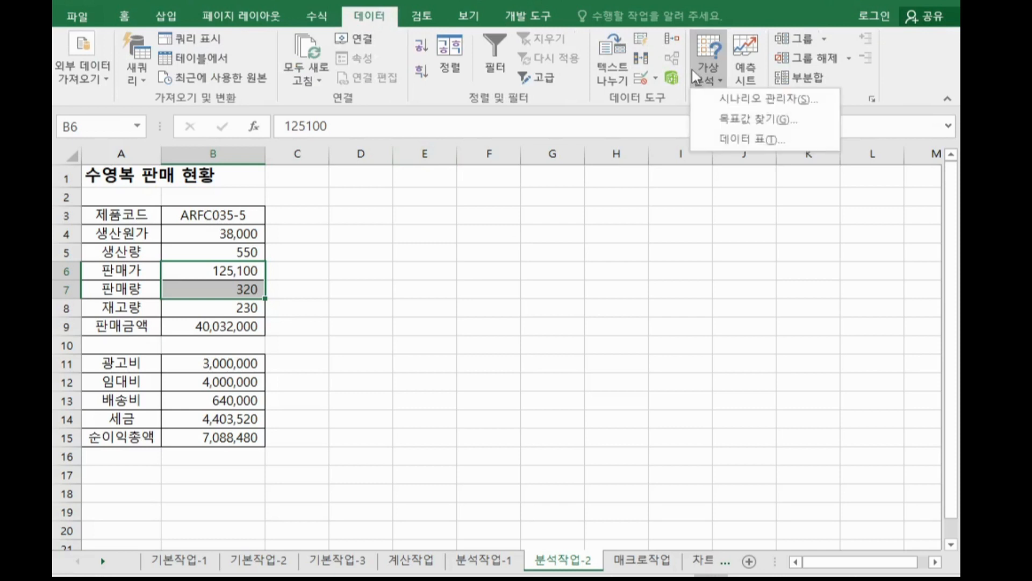
pyautogui.click(753, 98)
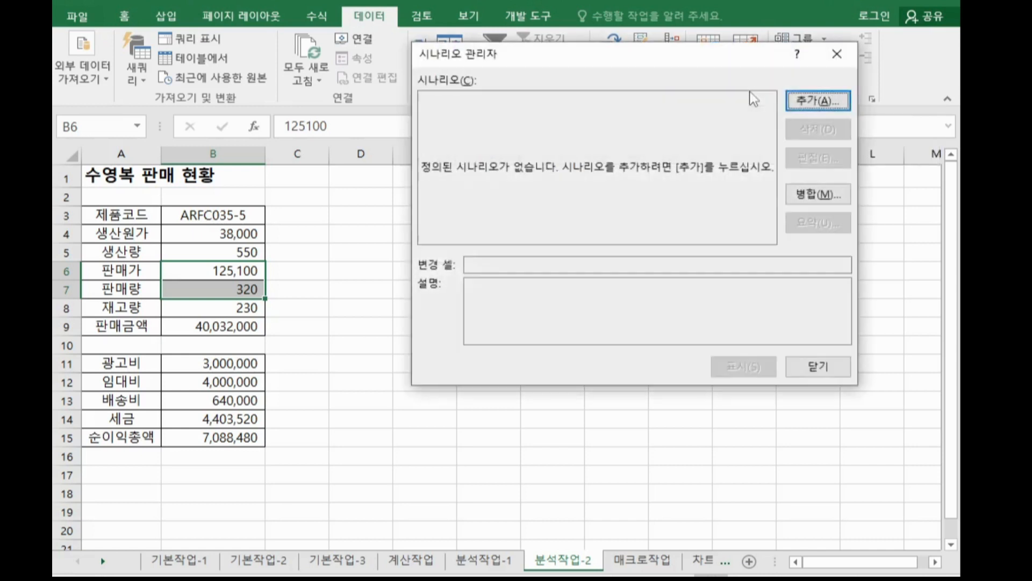
pyautogui.click(825, 102)
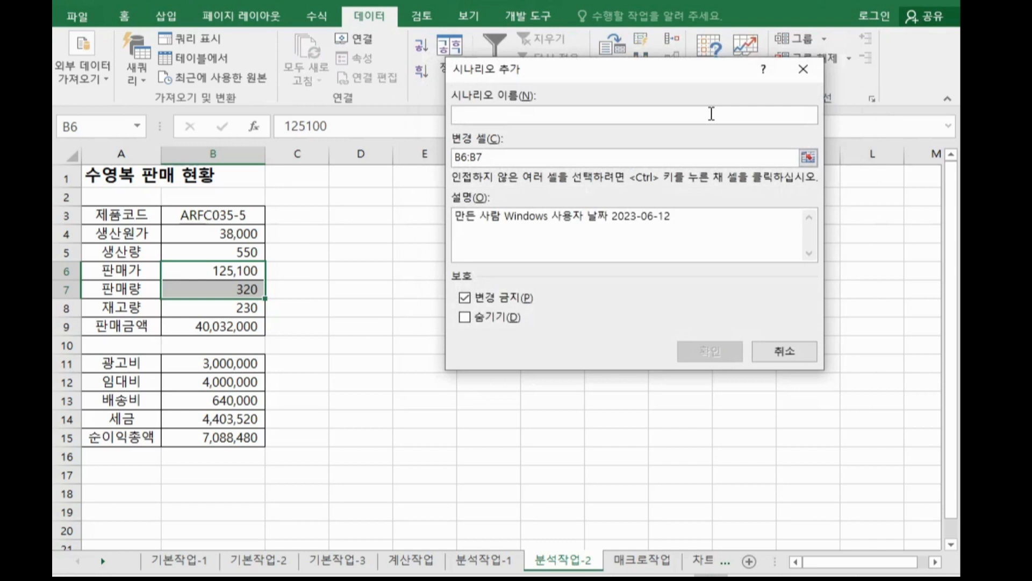
pyautogui.write('판매가')
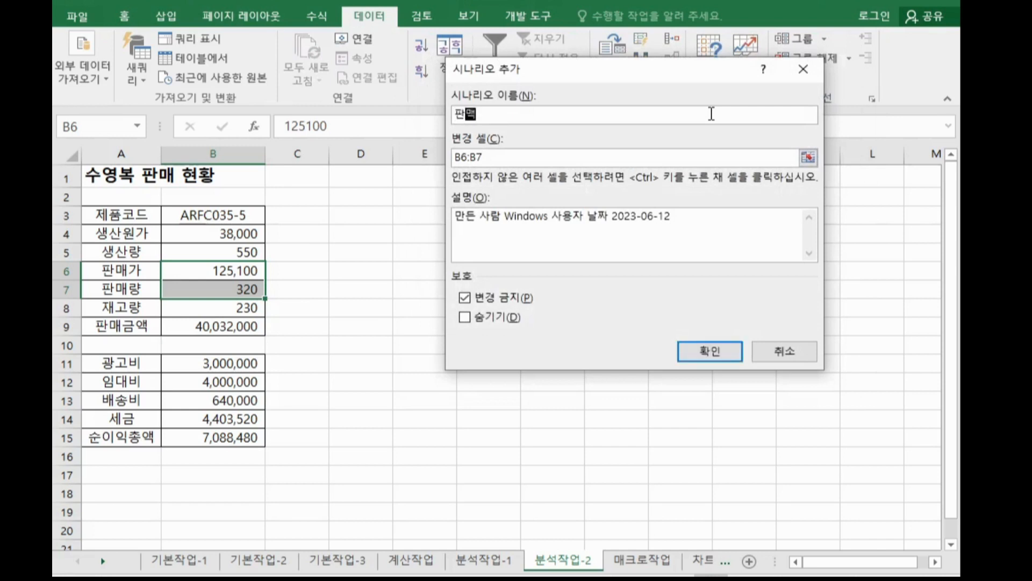
pyautogui.write('판매량증가')
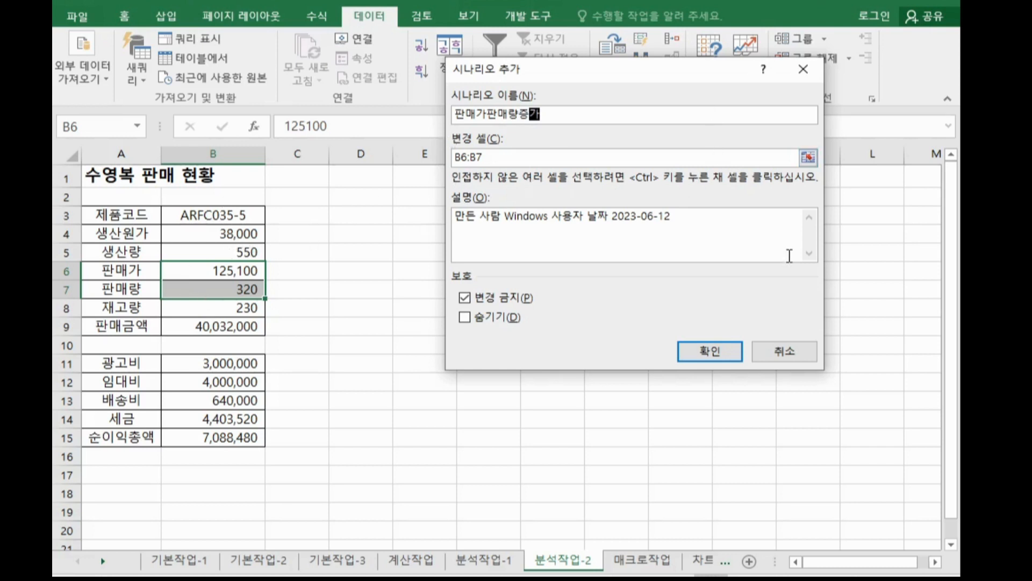
pyautogui.click(717, 357)
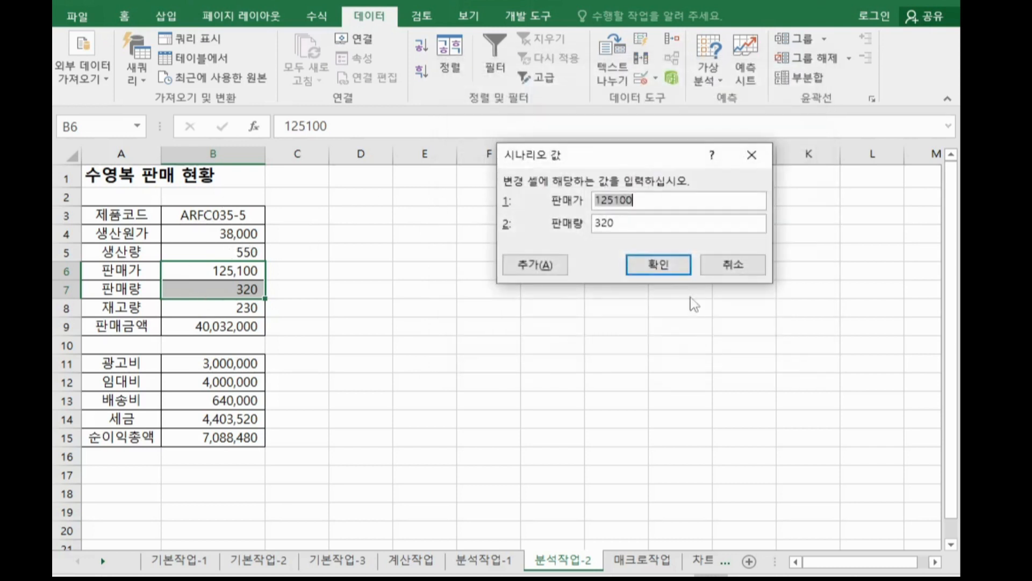
# Set the scenario values to 판매가 130000 and 판매량 450, then add another scenario.
pyautogui.write('130000')
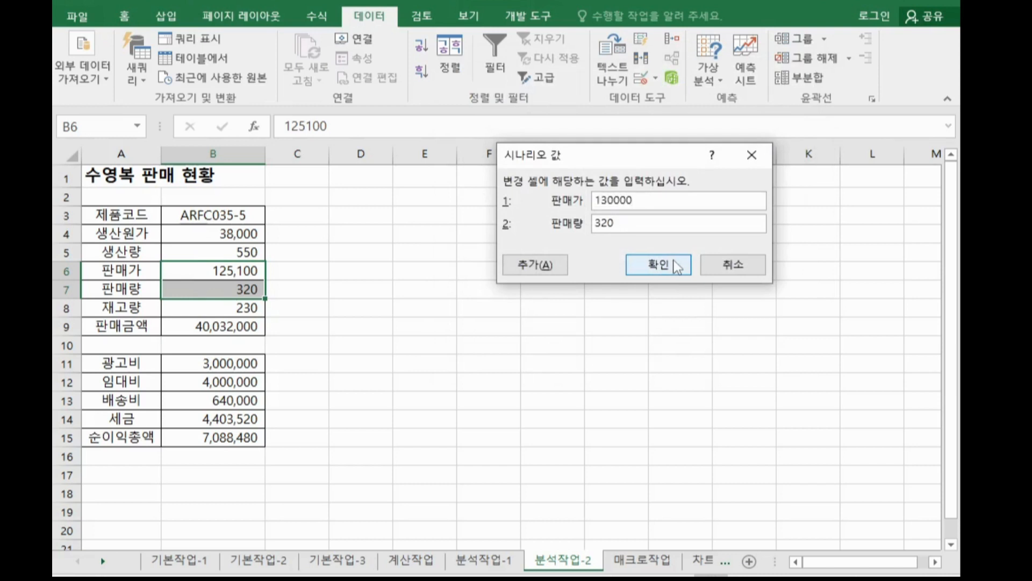
pyautogui.press('Tab')
pyautogui.write('450')
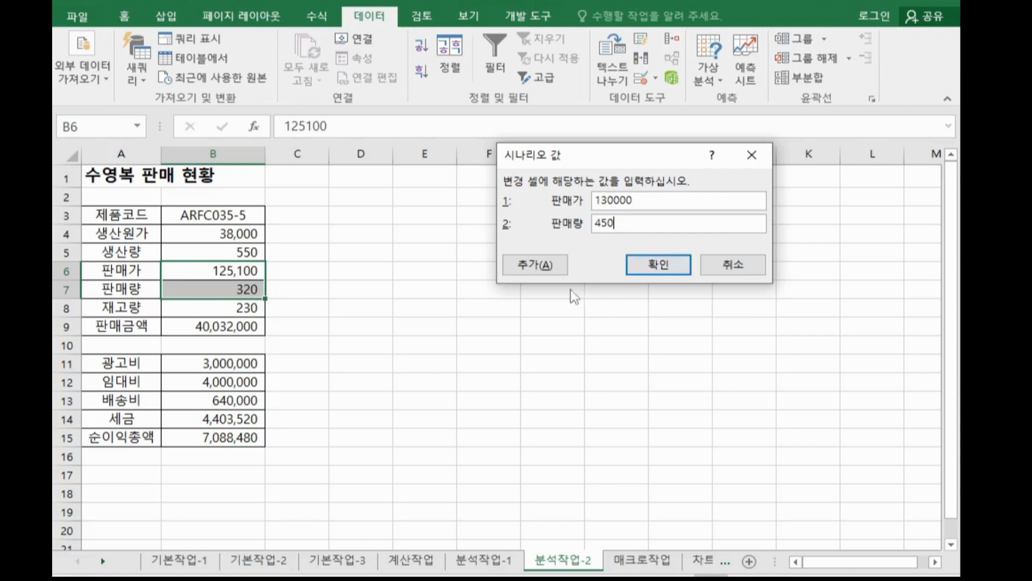
pyautogui.click(562, 265)
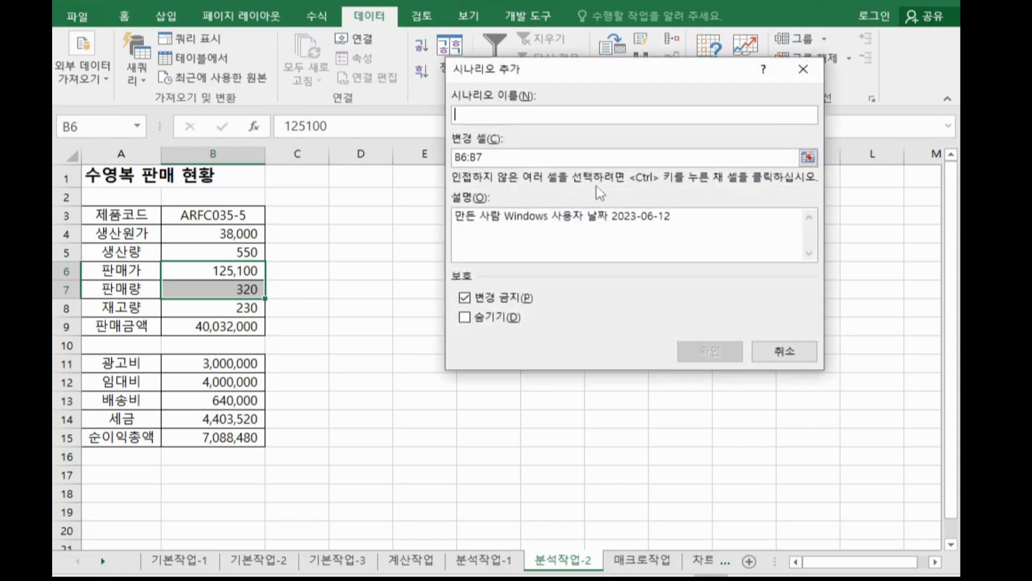
# Name the second scenario 판매가판매량감소 for the same changing cells.
pyautogui.write('파')
pyautogui.press('BackSpace')
pyautogui.write('판매량감소')
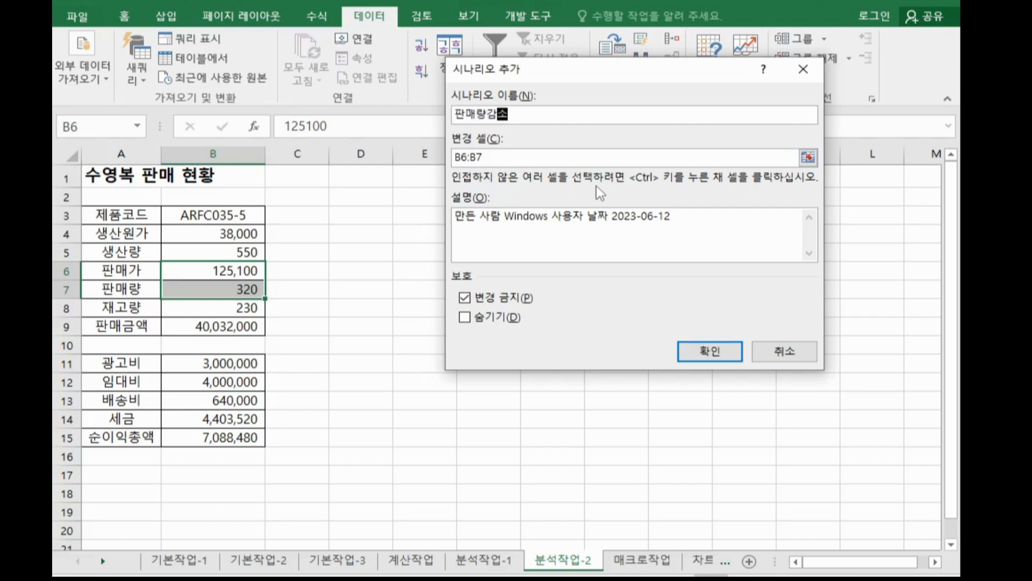
pyautogui.press('BackSpace')
pyautogui.press('BackSpace')
pyautogui.press('BackSpace')
pyautogui.press('BackSpace')
pyautogui.press('BackSpace')
pyautogui.write('판매가판')
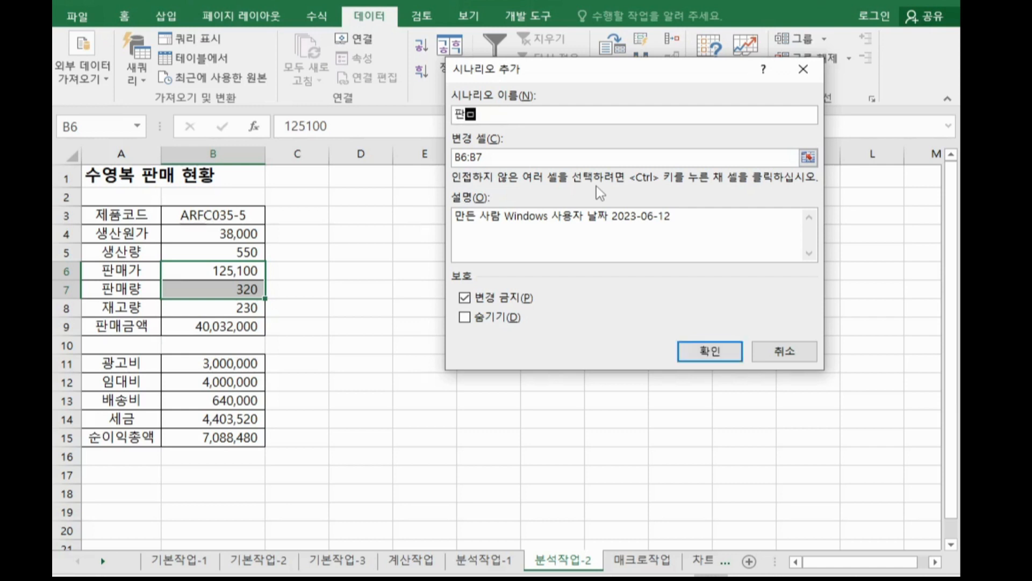
pyautogui.write('매량')
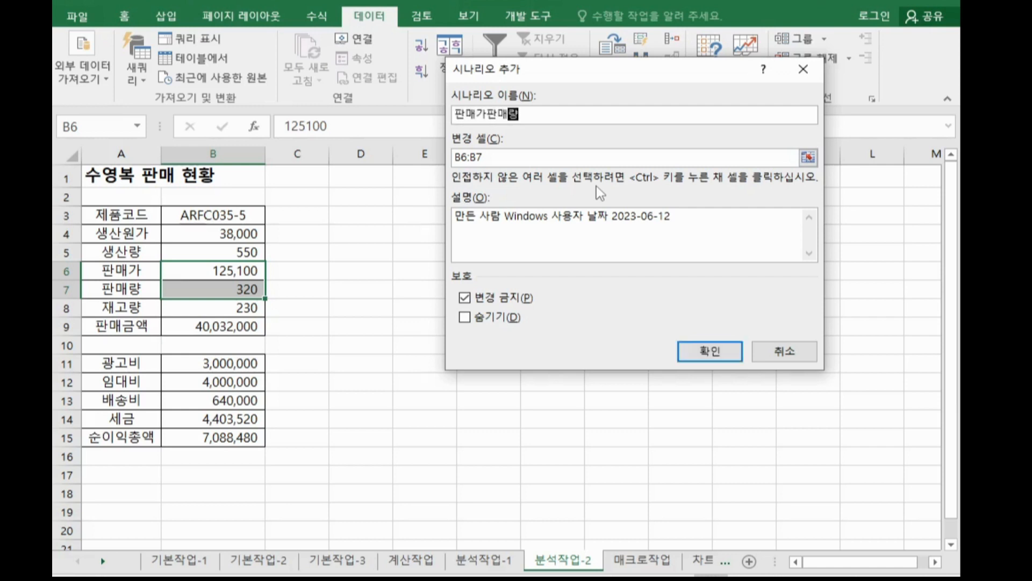
pyautogui.write('감ㅅㅗ')
pyautogui.click(721, 352)
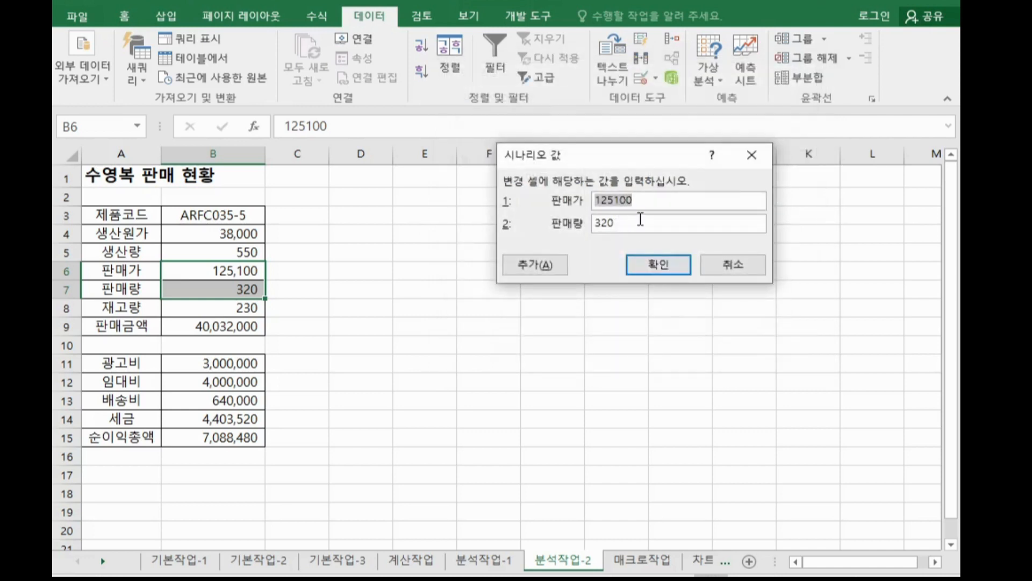
# Set the second scenario's values to 판매가 120000 and 판매량 250 and confirm.
pyautogui.write('412')
pyautogui.press('BackSpace')
pyautogui.press('BackSpace')
pyautogui.press('BackSpace')
pyautogui.write('120000')
pyautogui.press('Tab')
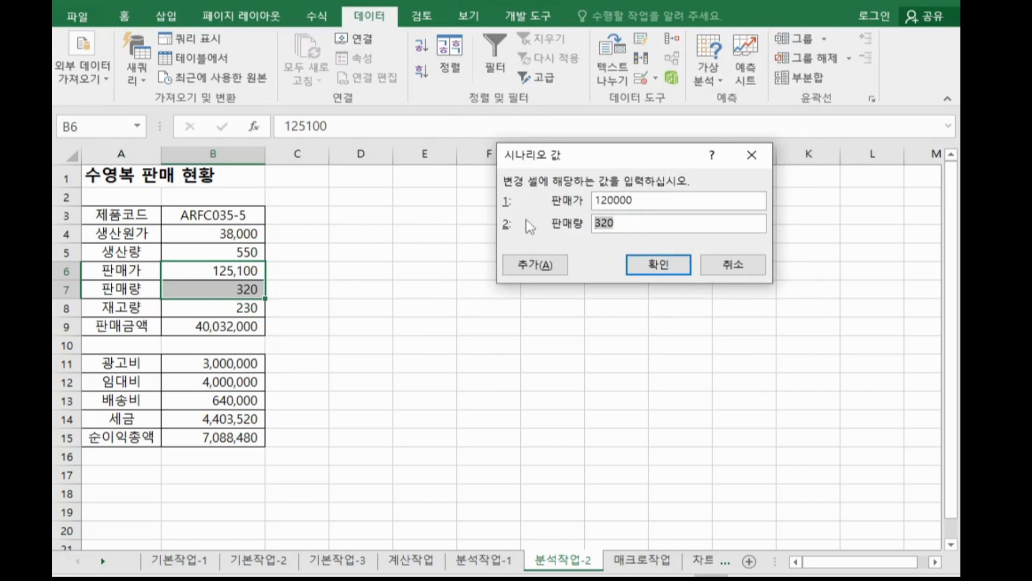
pyautogui.write('2502')
pyautogui.press('BackSpace')
pyautogui.click(639, 268)
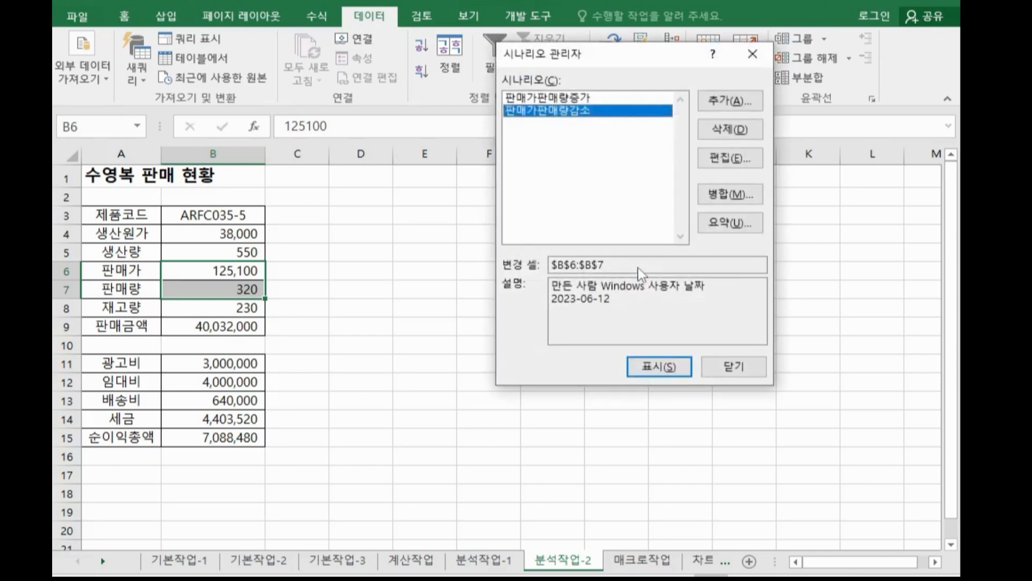
# Create a scenario summary report using B15 as the result cell.
pyautogui.click(730, 223)
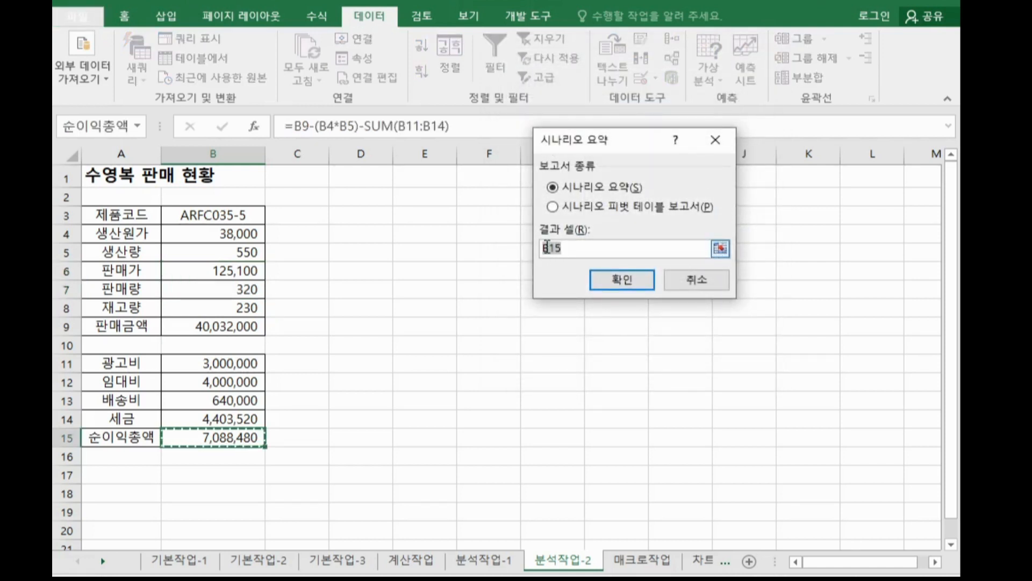
pyautogui.click(603, 286)
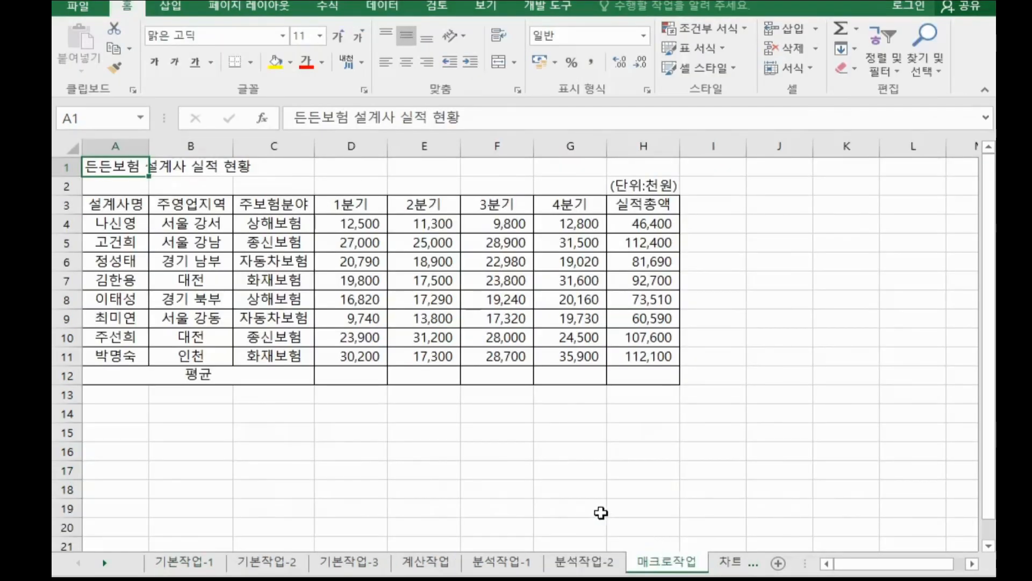
pyautogui.click(593, 493)
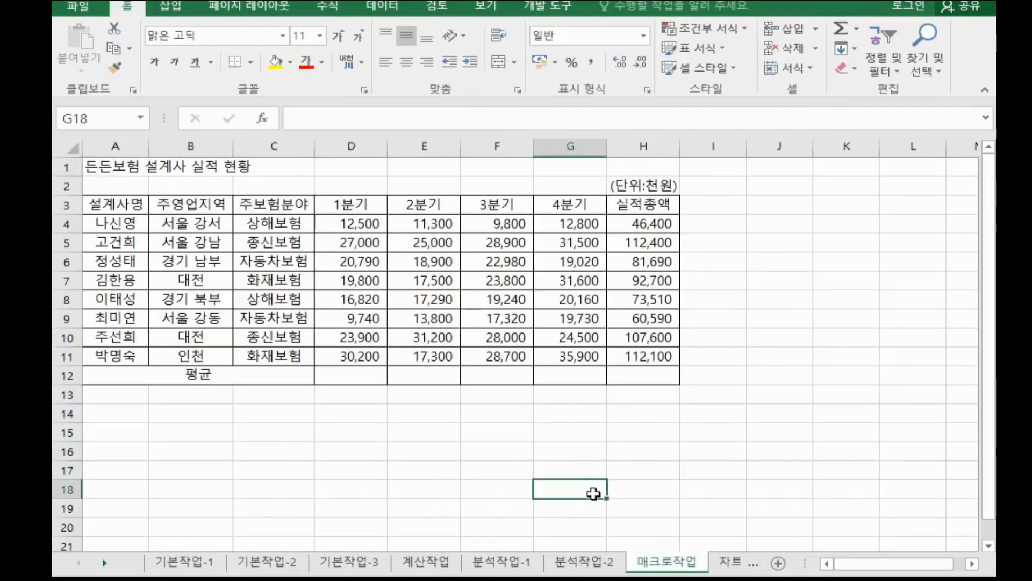
pyautogui.click(789, 353)
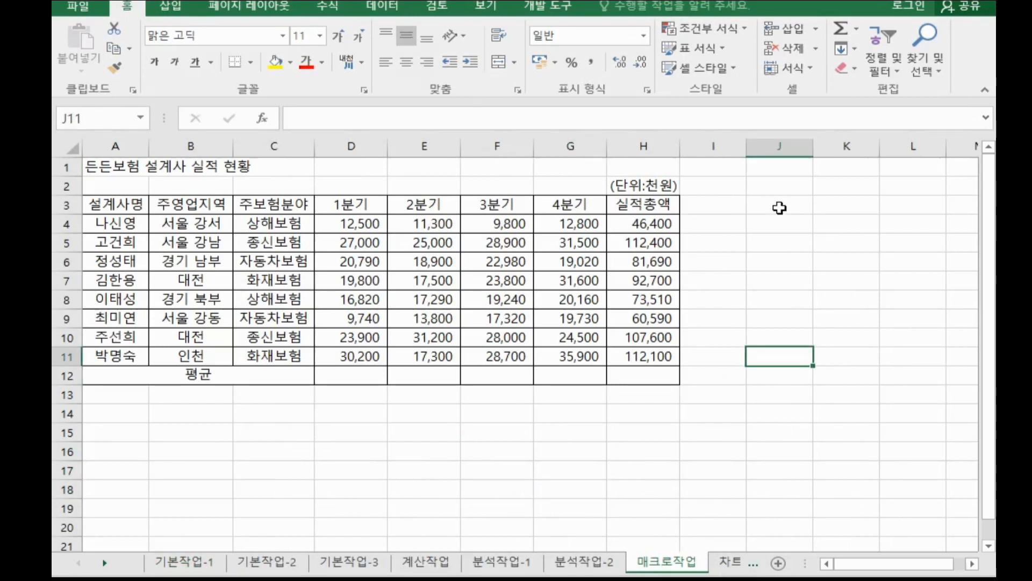
pyautogui.click(789, 280)
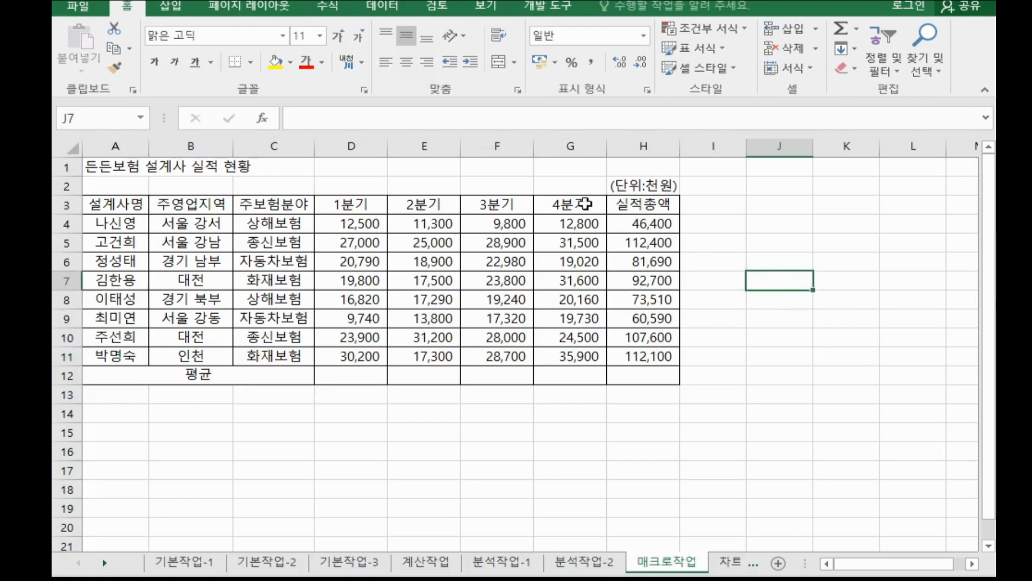
pyautogui.click(536, 10)
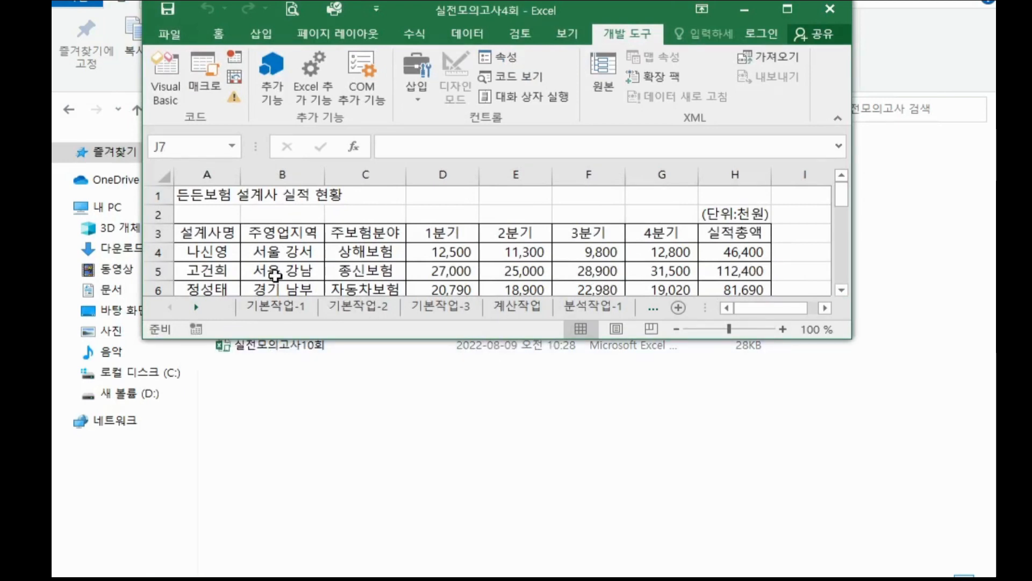
pyautogui.click(787, 9)
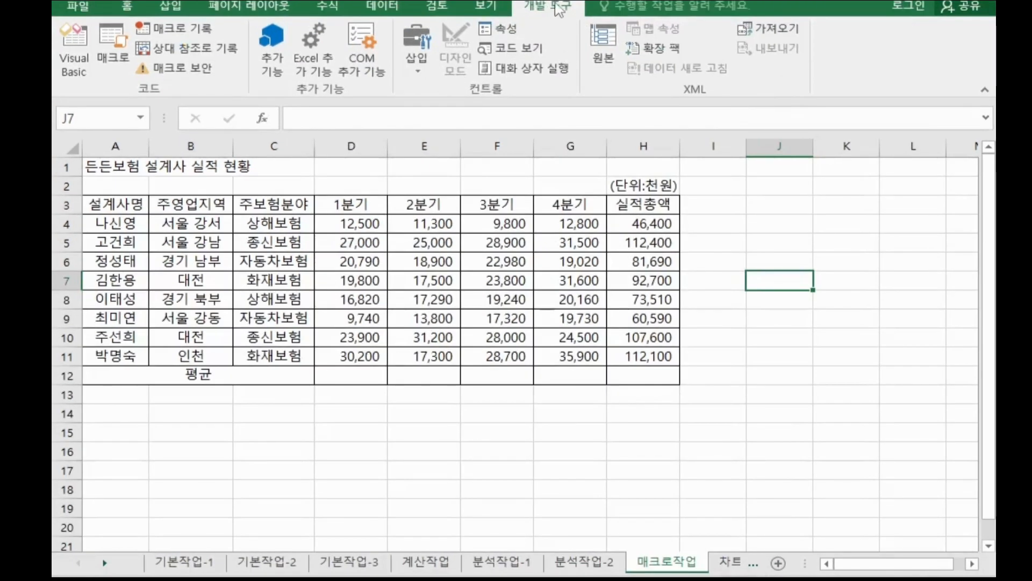
pyautogui.click(455, 433)
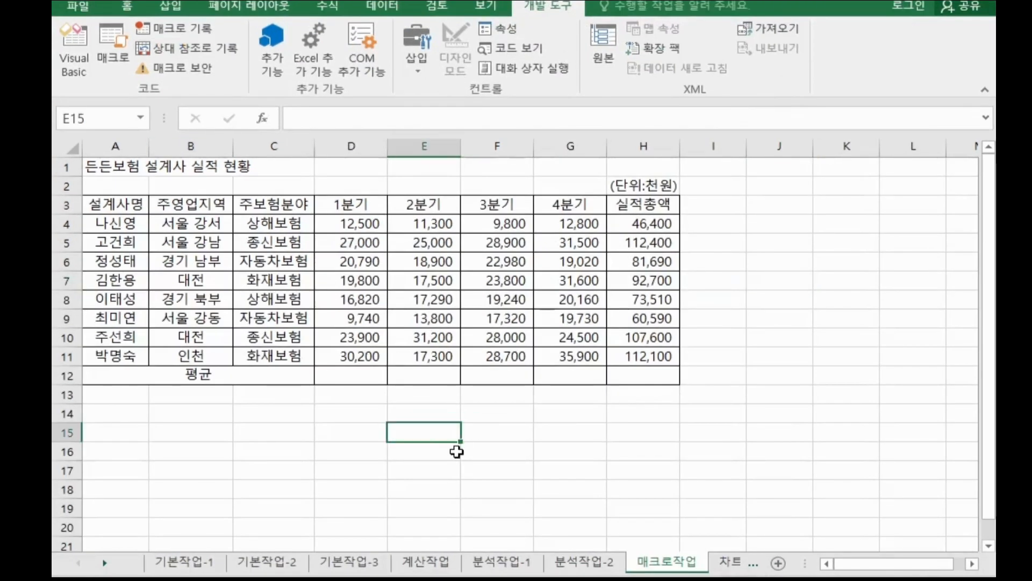
pyautogui.click(833, 408)
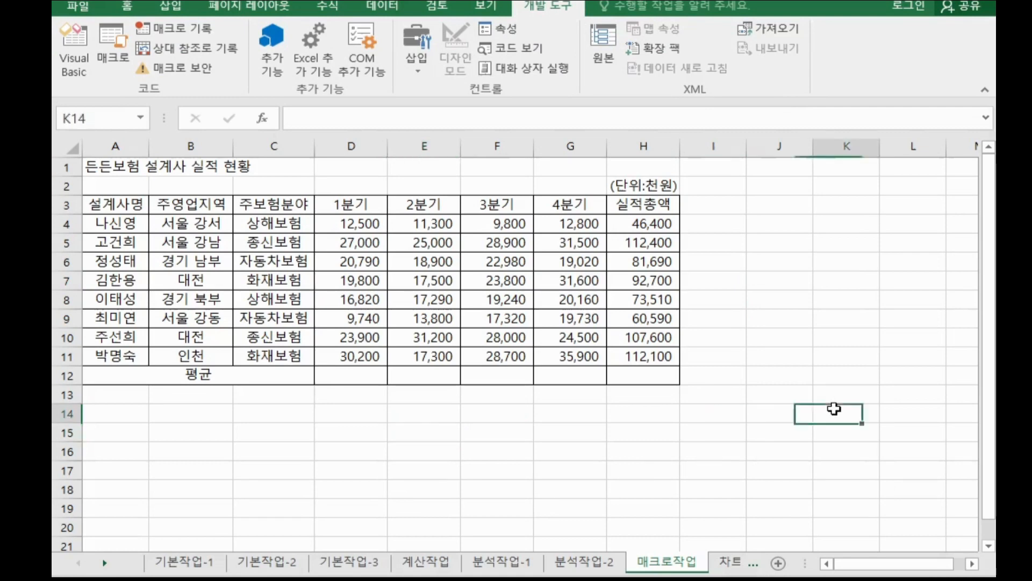
# Start recording a new macro named 평균.
pyautogui.click(108, 579)
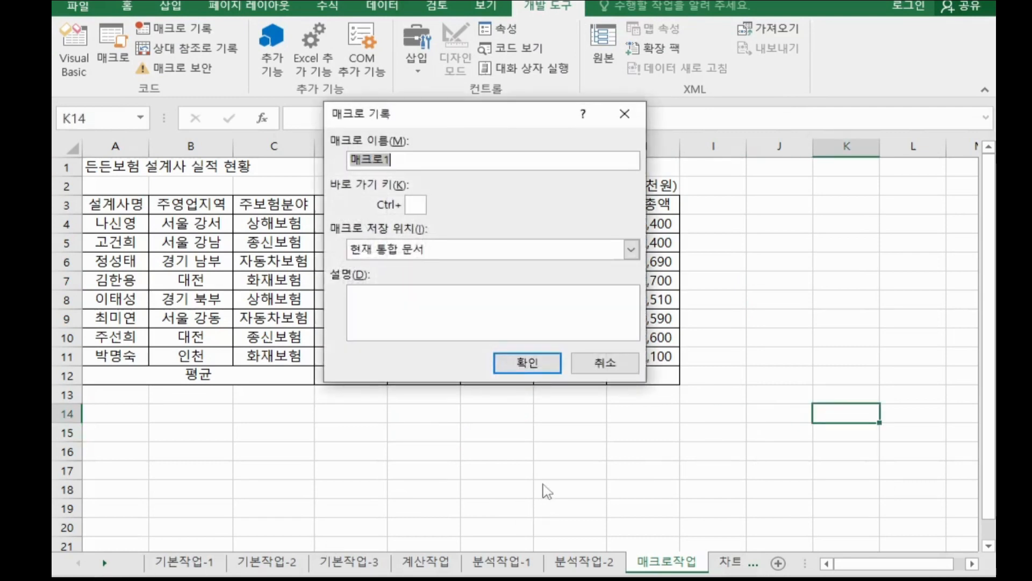
pyautogui.write('평ㄱ')
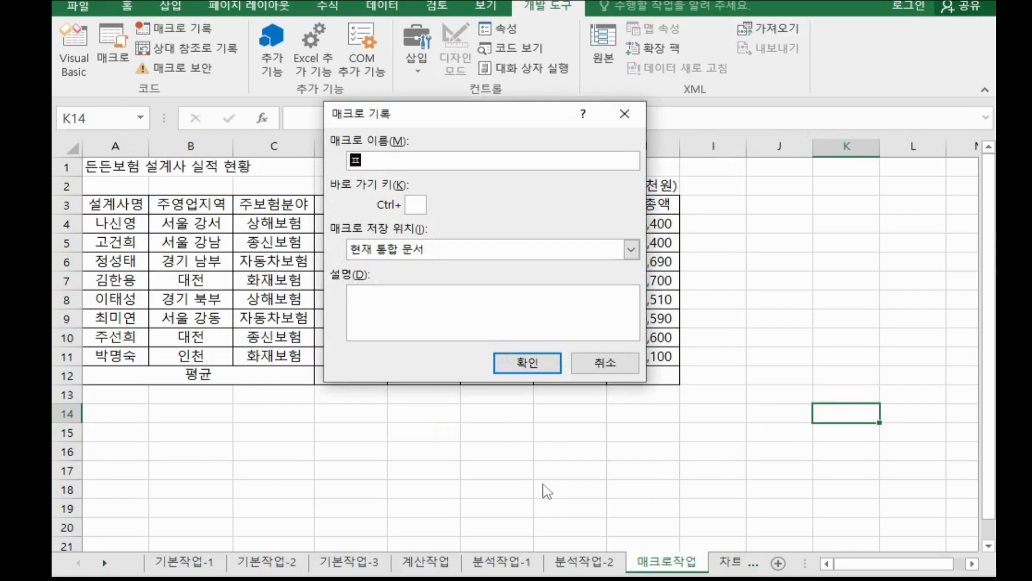
pyautogui.write('ㅠㄴ')
pyautogui.click(528, 364)
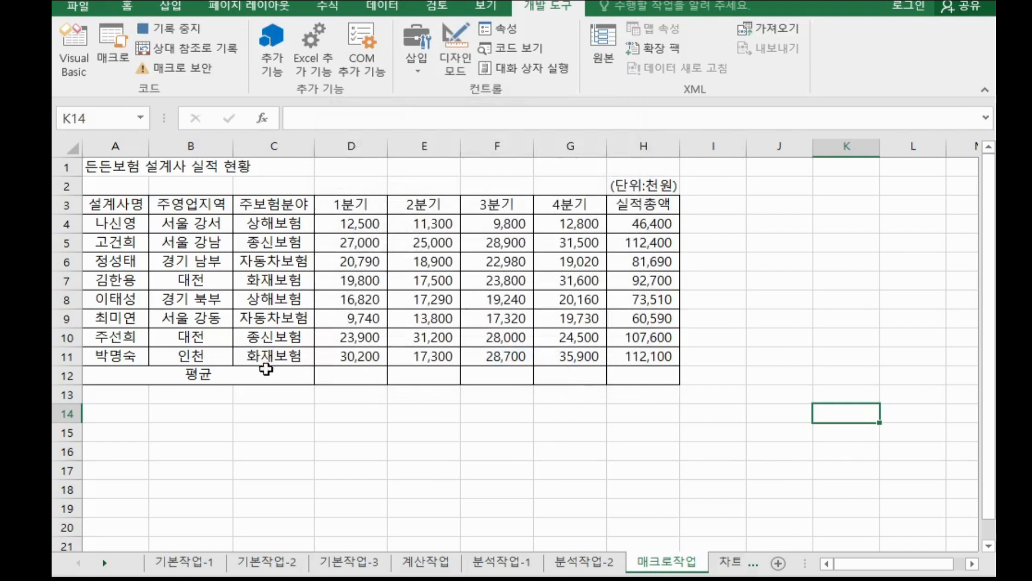
# Fill row 12 under each quarter and the total with averages of rows 4 to 11 using AutoSum Average.
pyautogui.moveTo(339, 375); pyautogui.dragTo(631, 376)
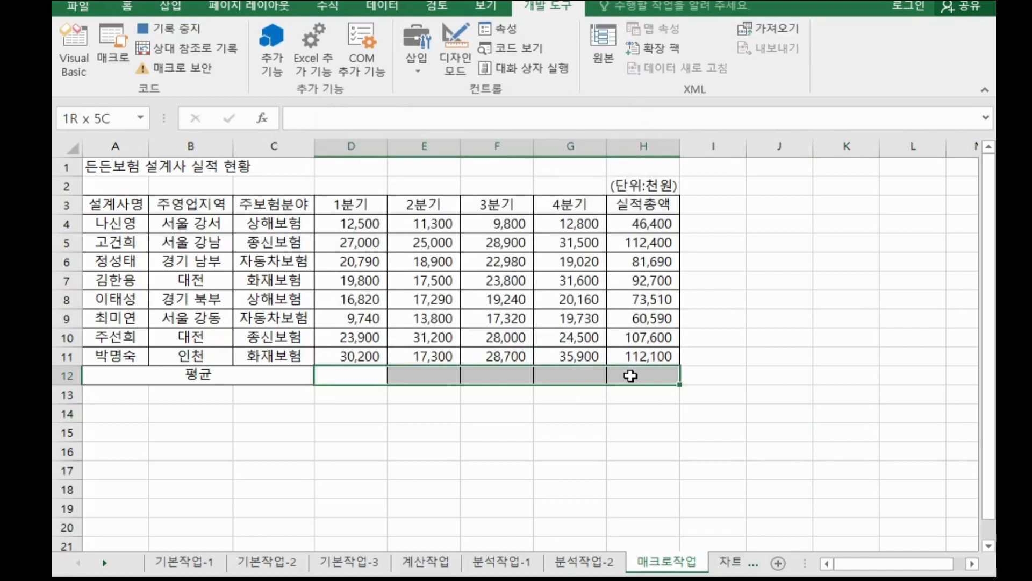
pyautogui.click(847, 450)
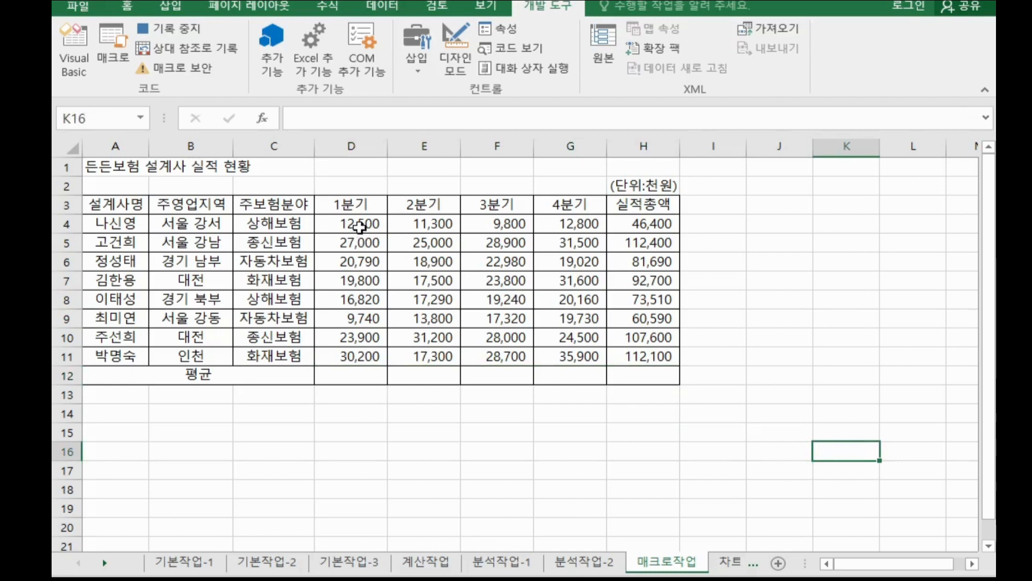
pyautogui.moveTo(358, 223); pyautogui.dragTo(608, 371)
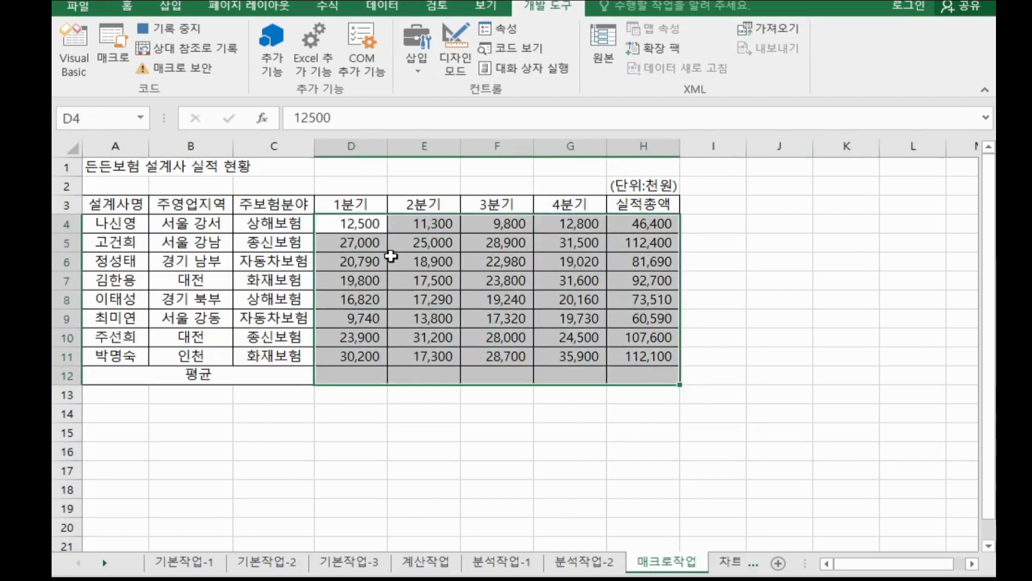
pyautogui.moveTo(353, 224); pyautogui.dragTo(634, 374)
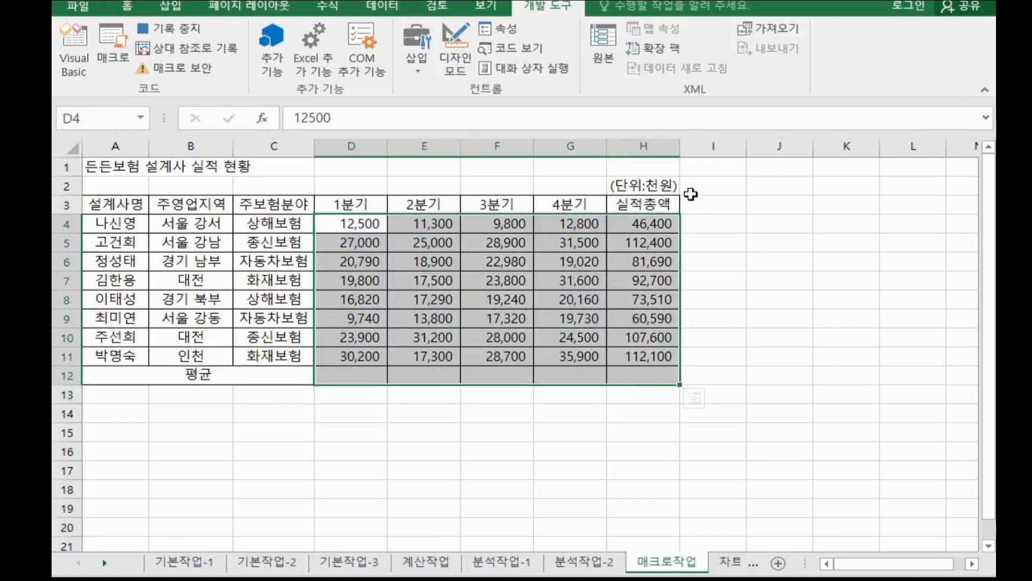
pyautogui.click(129, 8)
pyautogui.click(857, 30)
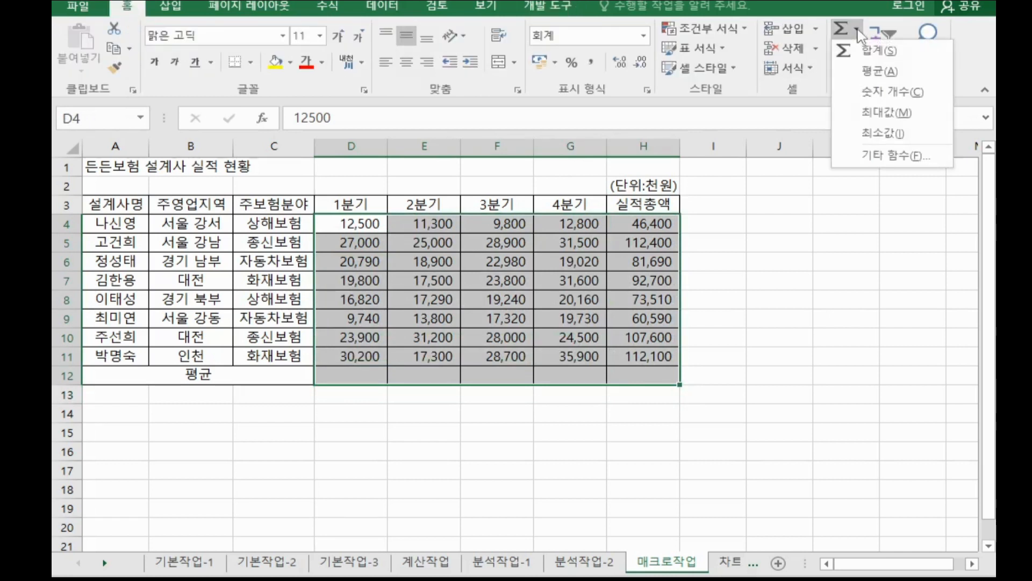
pyautogui.click(877, 71)
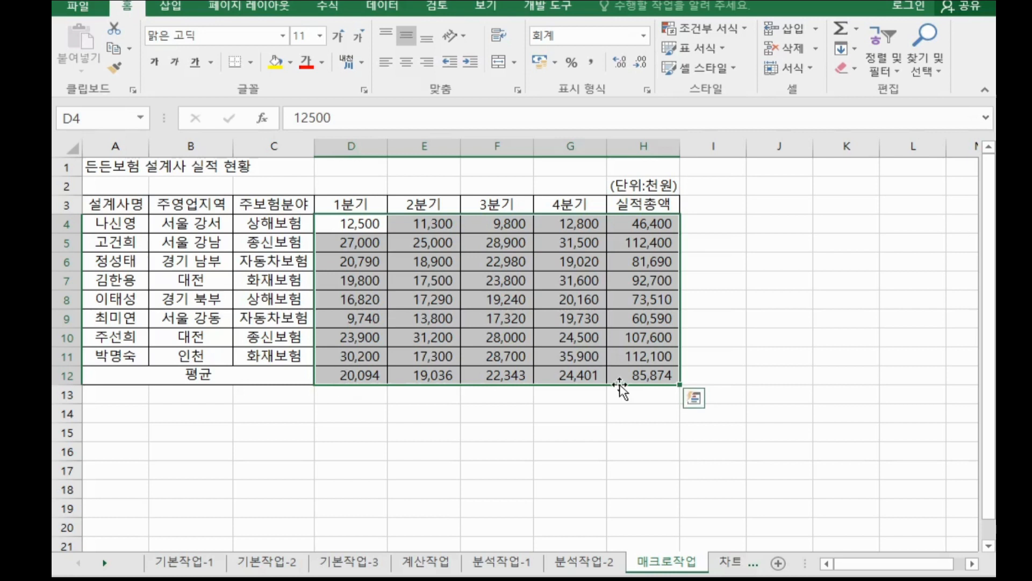
# Stop recording the 평균 macro.
pyautogui.click(860, 28)
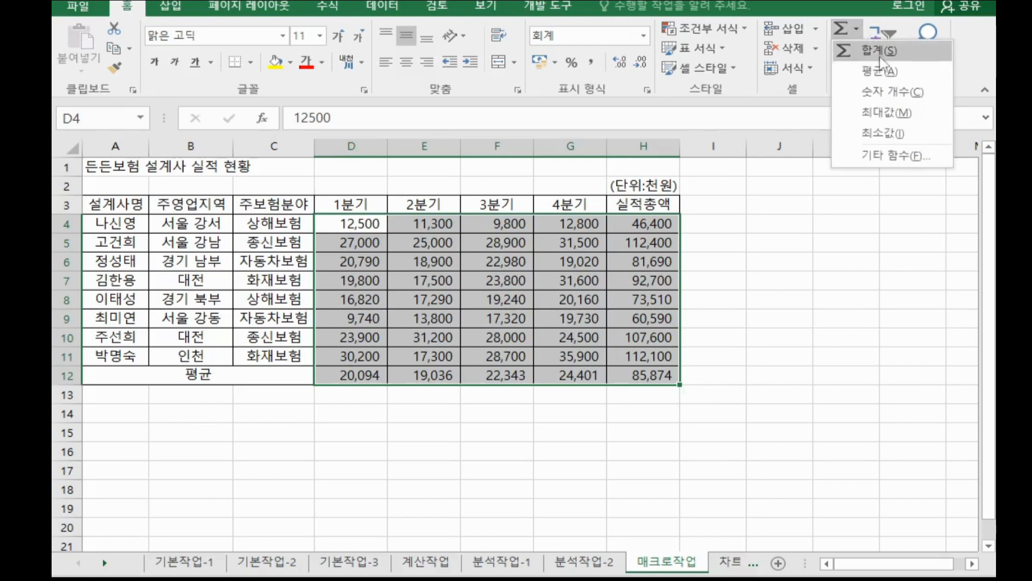
pyautogui.click(838, 351)
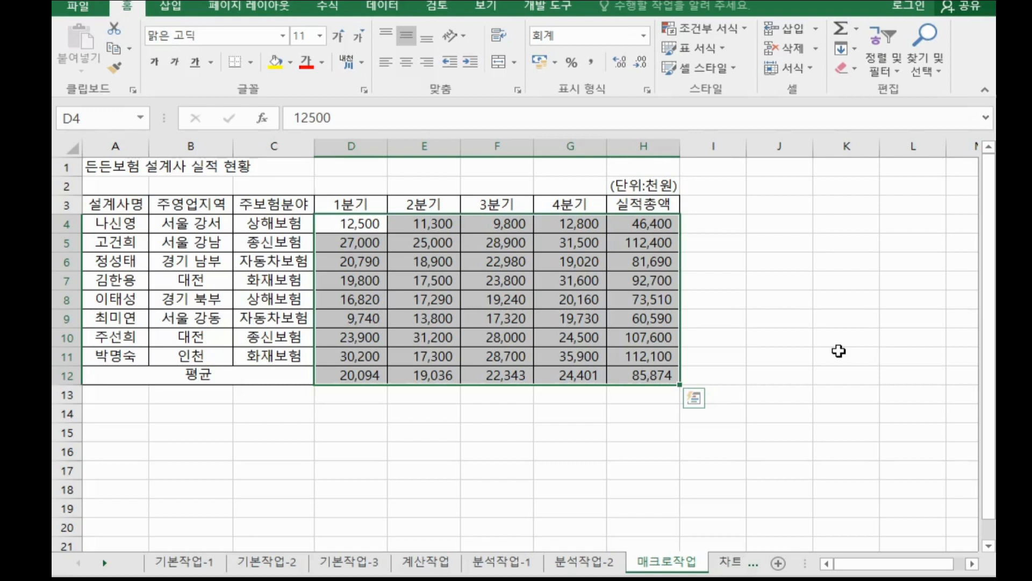
pyautogui.click(839, 351)
pyautogui.click(914, 7)
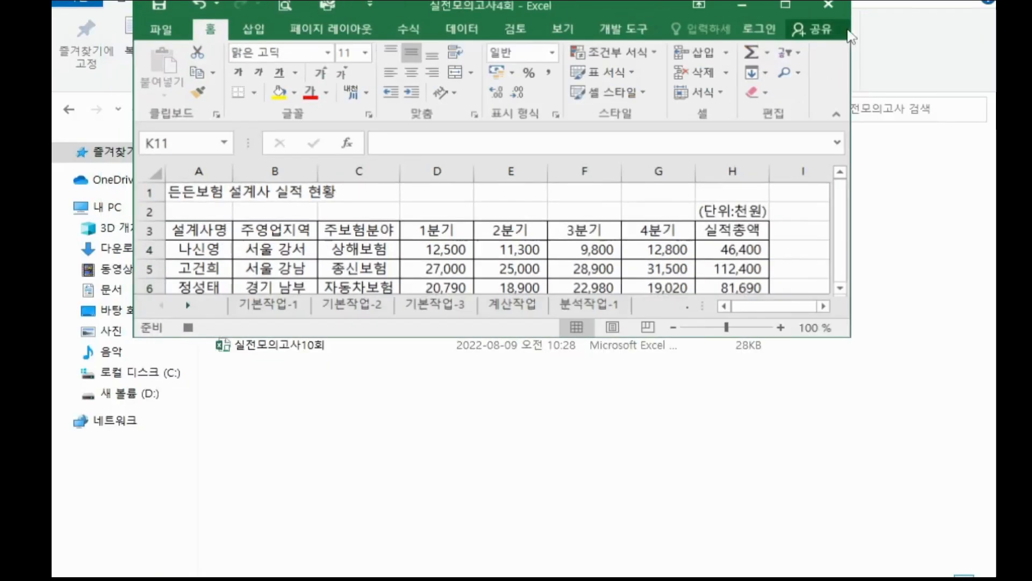
pyautogui.click(196, 330)
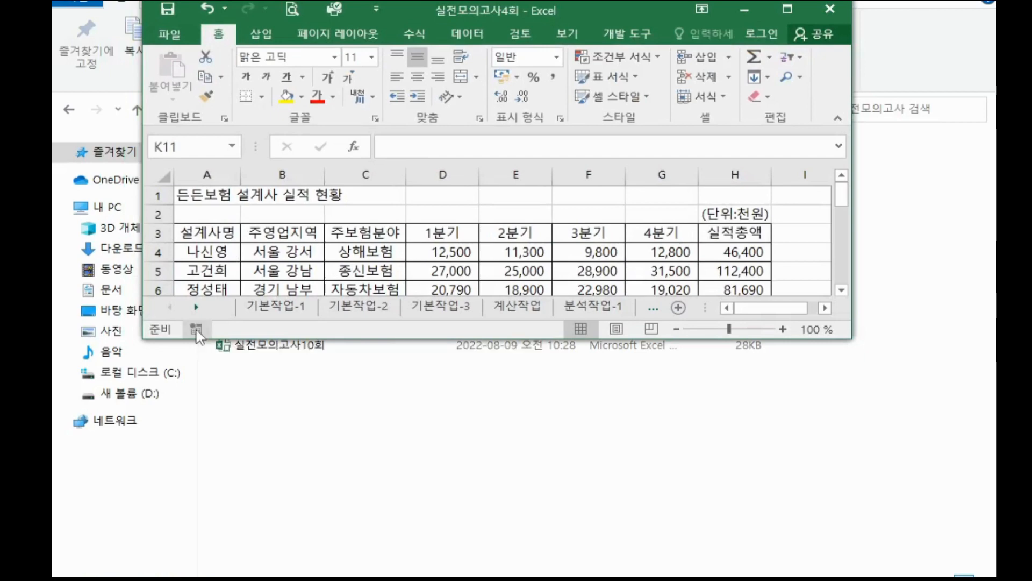
pyautogui.click(788, 9)
# Draw an oval snapped to the cells B14:C15 and label it 평균.
pyautogui.click(798, 340)
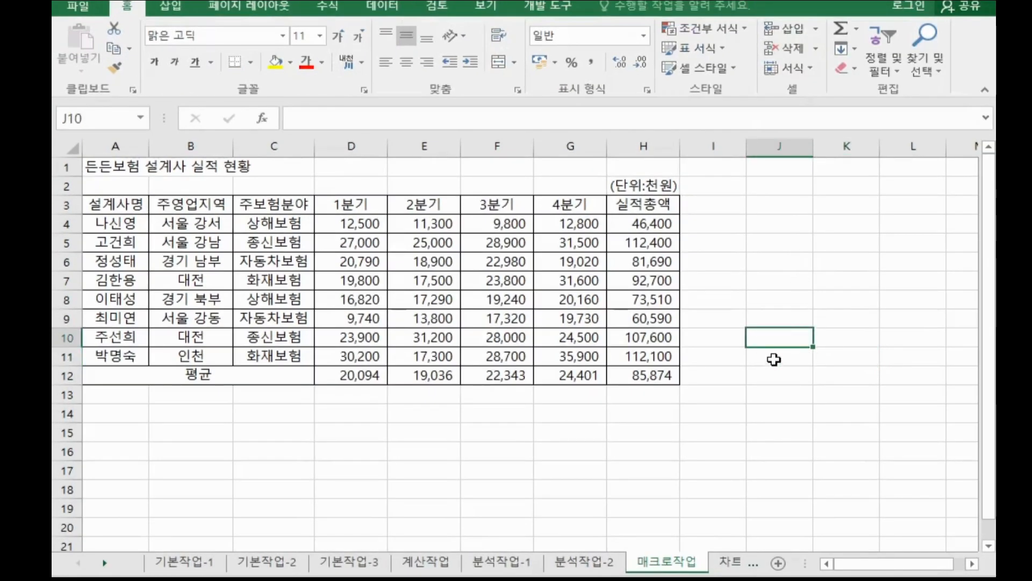
pyautogui.click(839, 374)
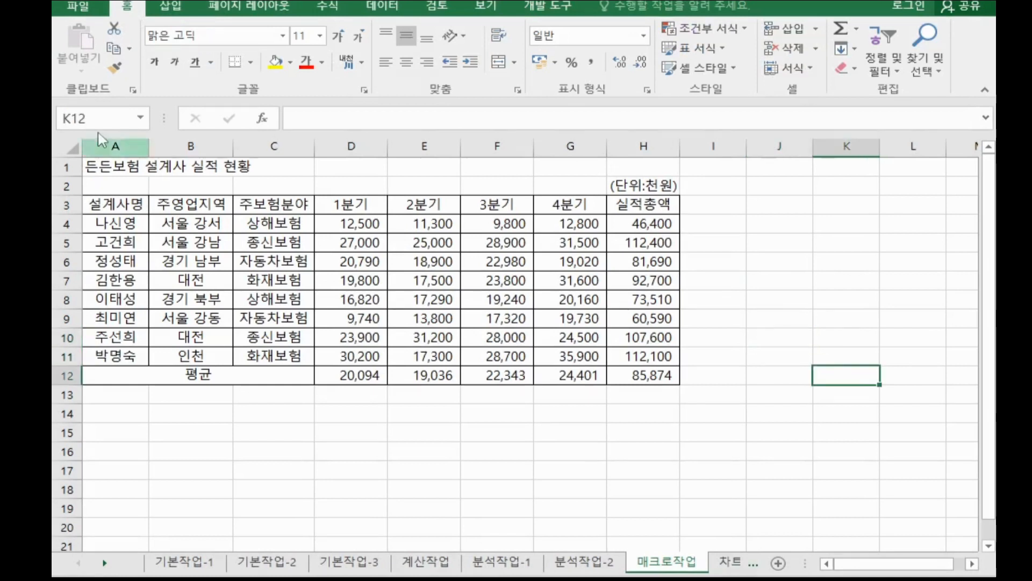
pyautogui.click(179, 12)
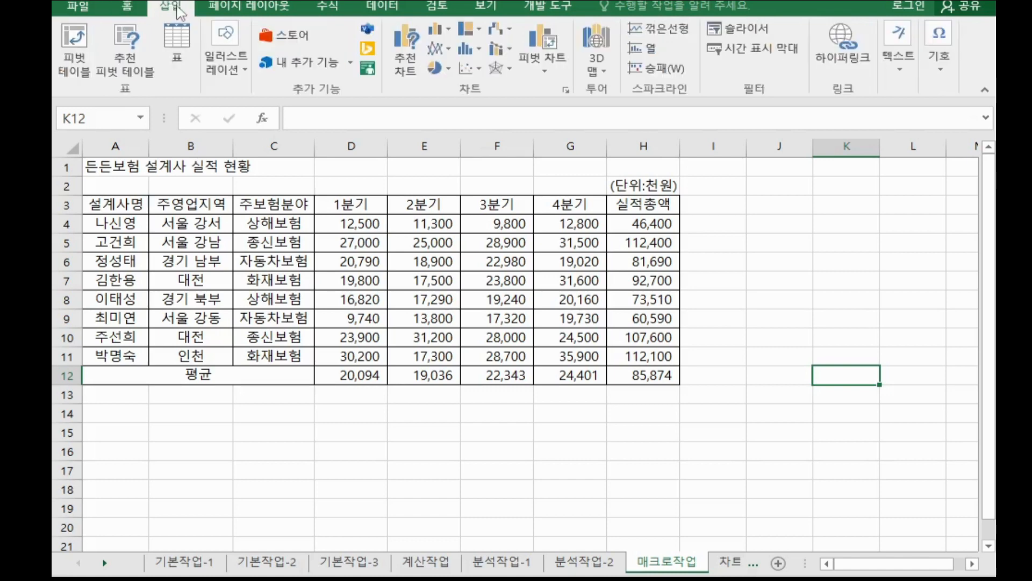
pyautogui.click(229, 66)
pyautogui.click(301, 130)
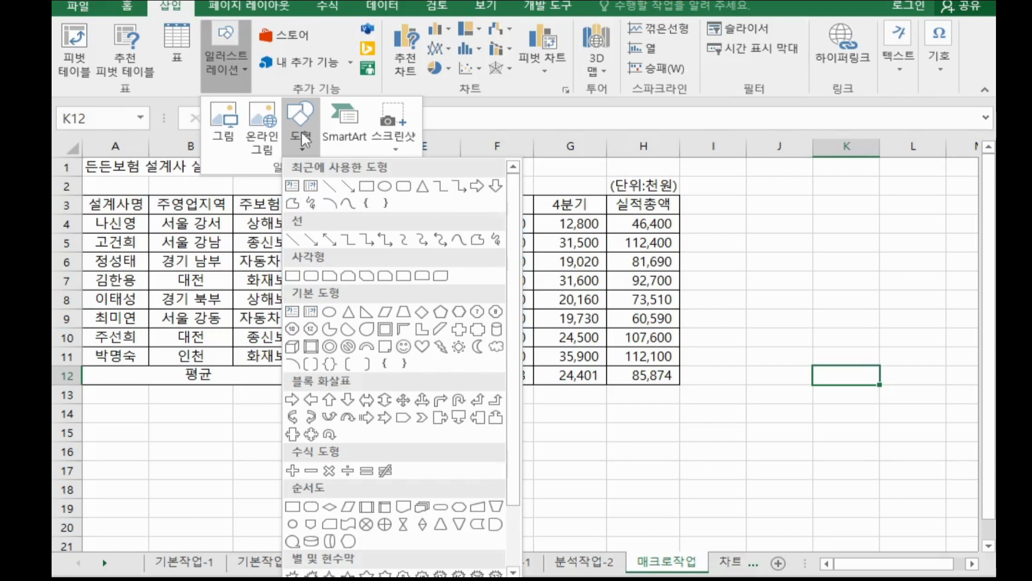
pyautogui.click(328, 316)
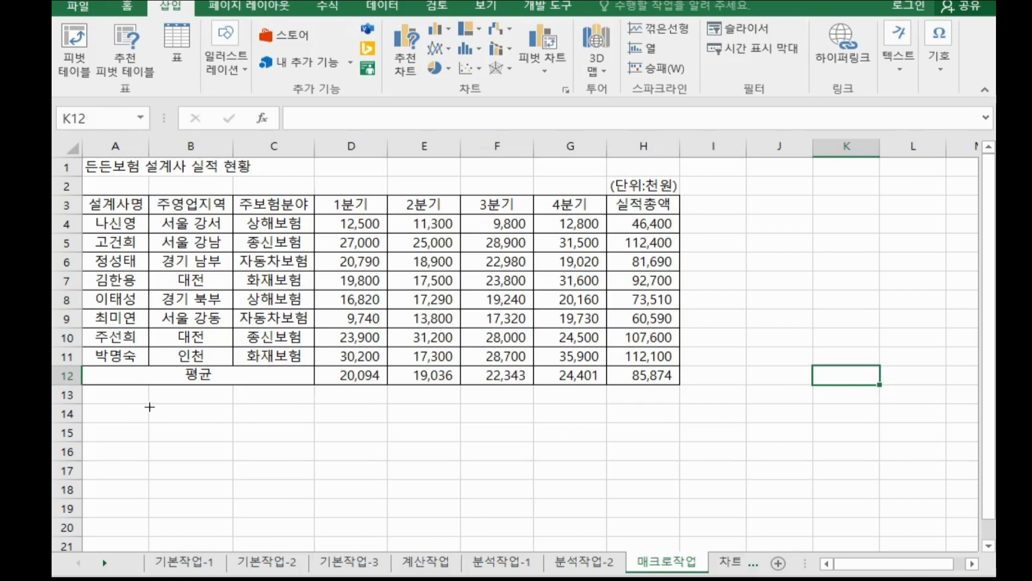
pyautogui.press('alt')
pyautogui.moveTo(150, 403); pyautogui.dragTo(314, 447)
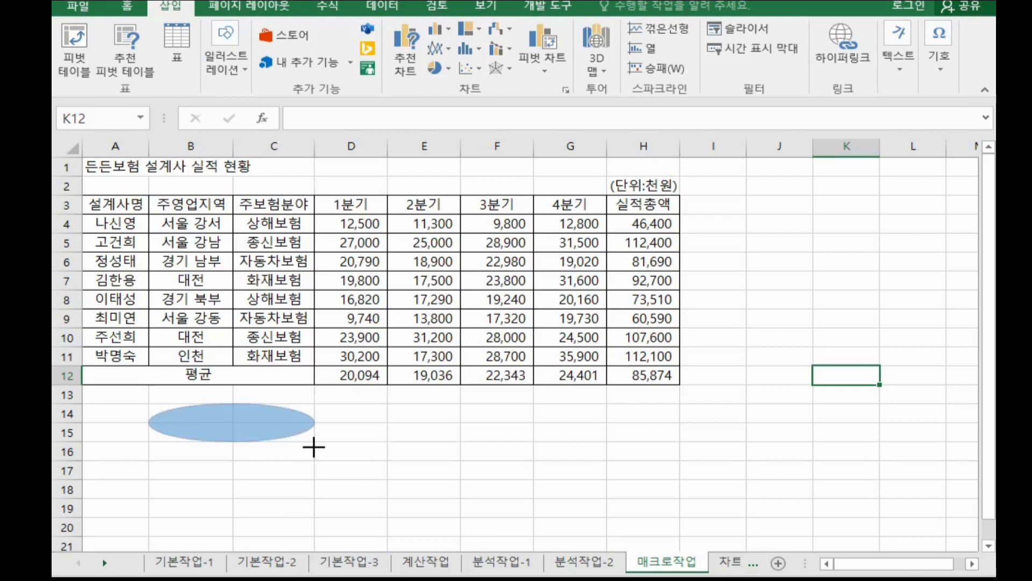
pyautogui.moveTo(314, 447); pyautogui.dragTo(314, 446)
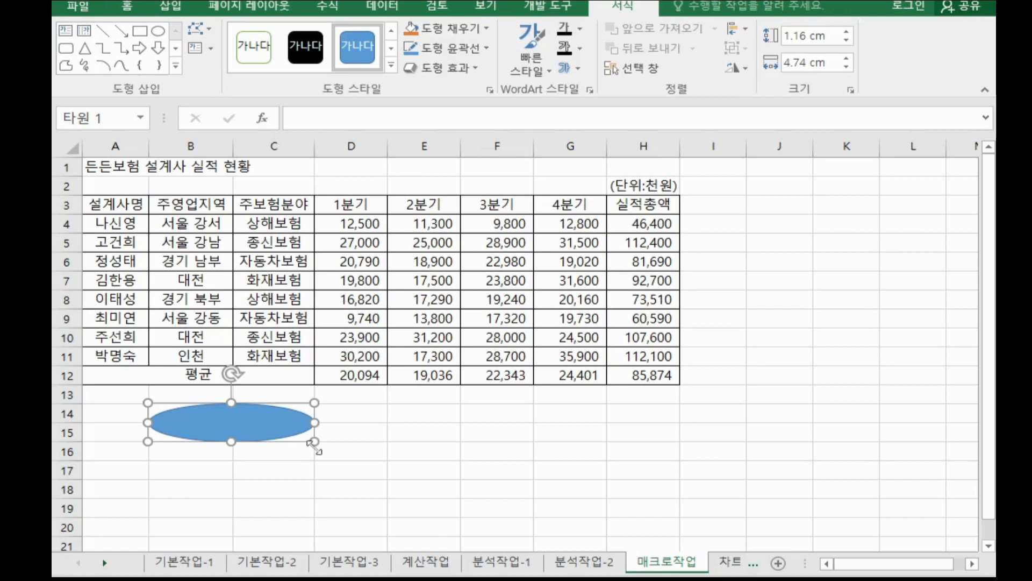
pyautogui.write('평균')
# Assign the 평균 macro to the oval shape.
pyautogui.rightClick(285, 428)
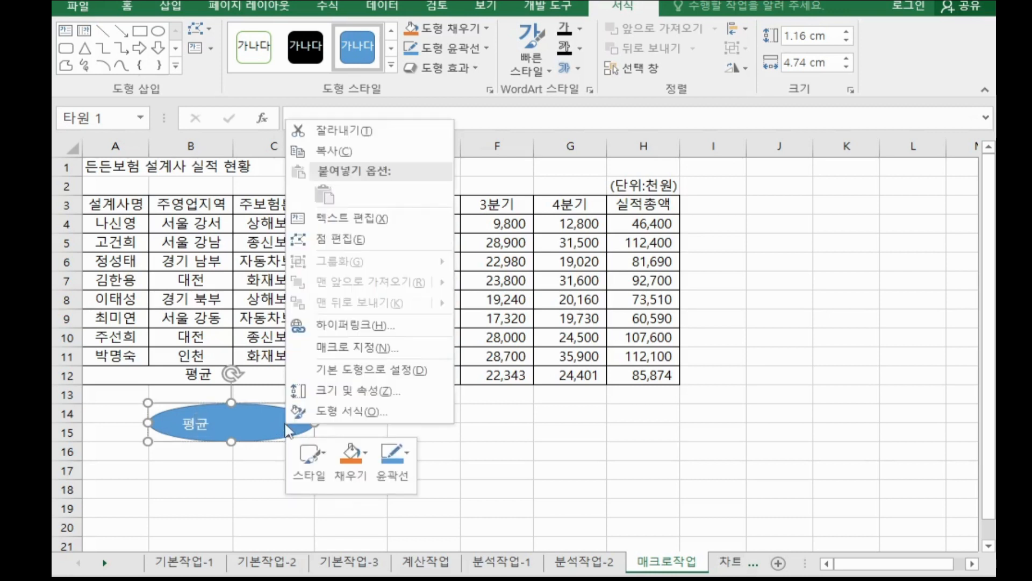
pyautogui.click(352, 348)
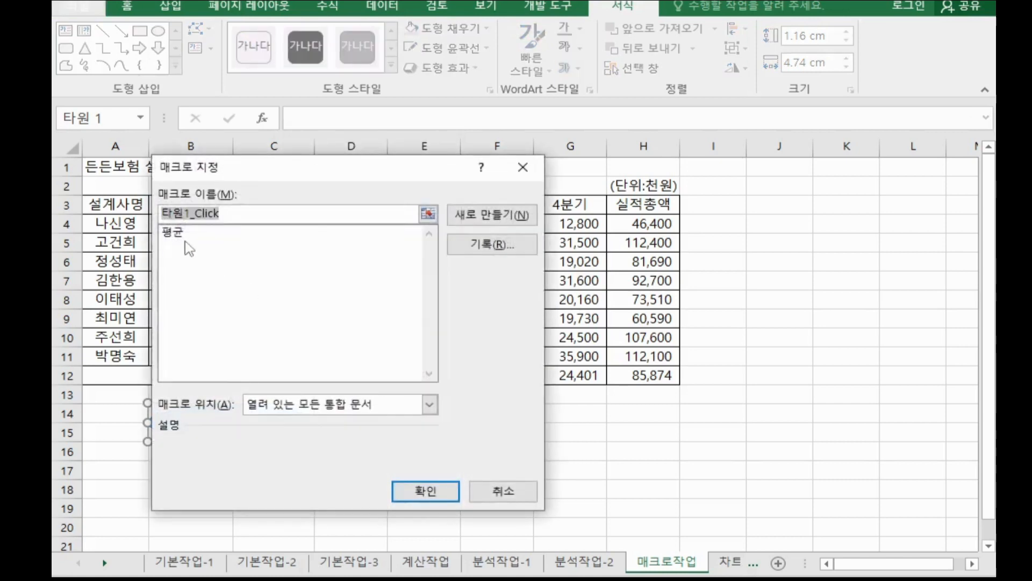
pyautogui.click(184, 237)
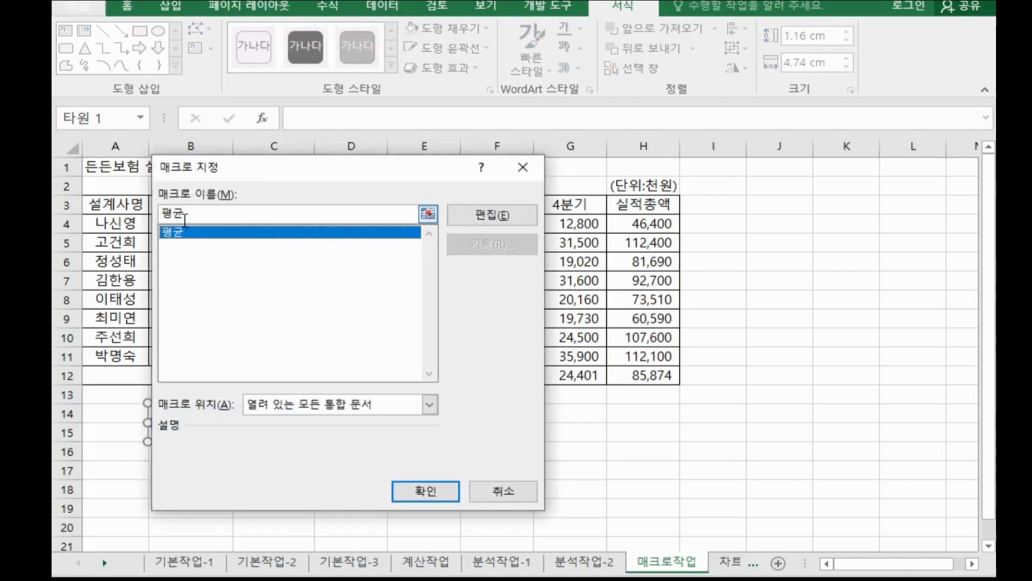
pyautogui.click(422, 493)
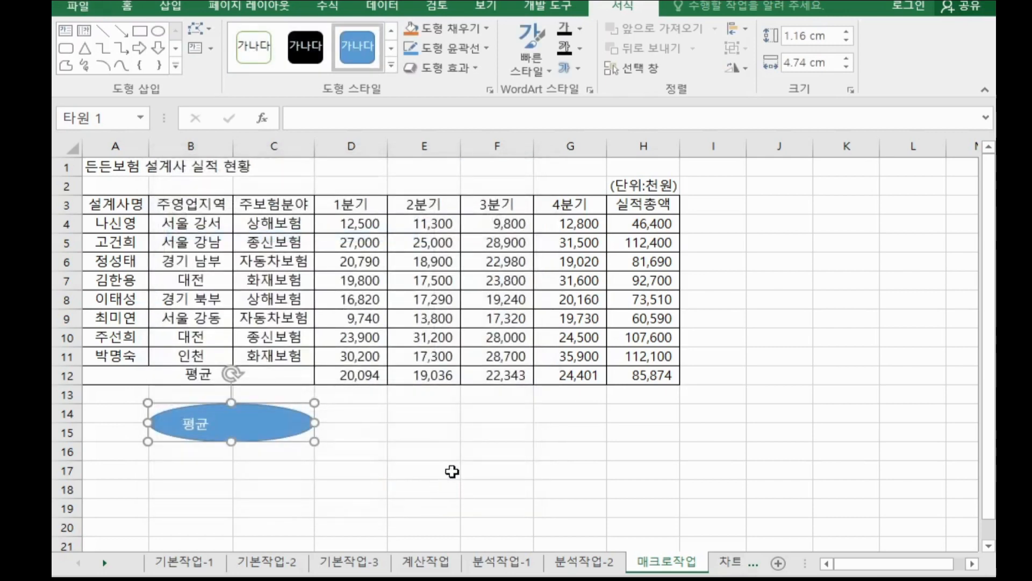
pyautogui.click(636, 470)
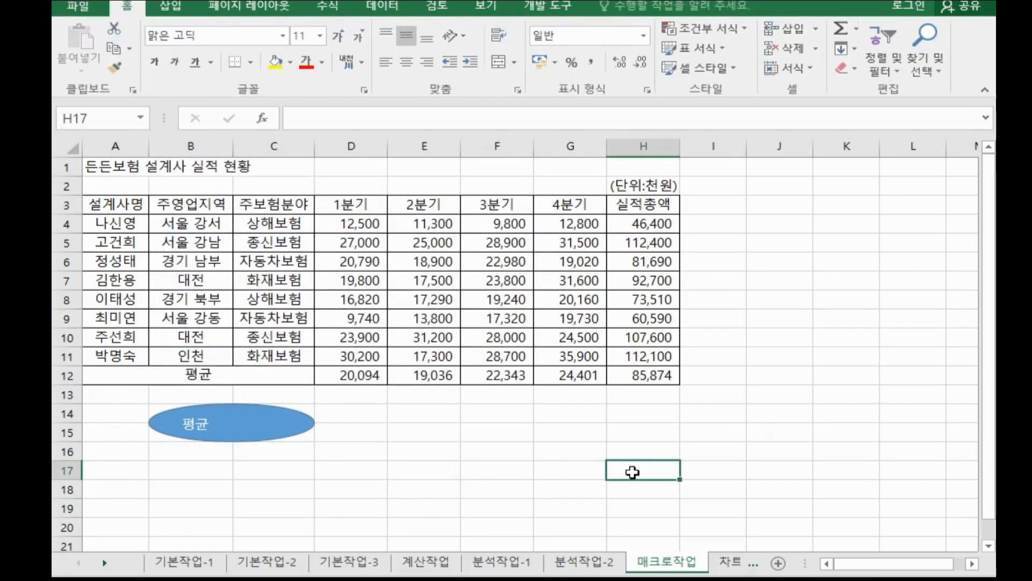
# Start recording a new macro named 서식.
pyautogui.click(734, 432)
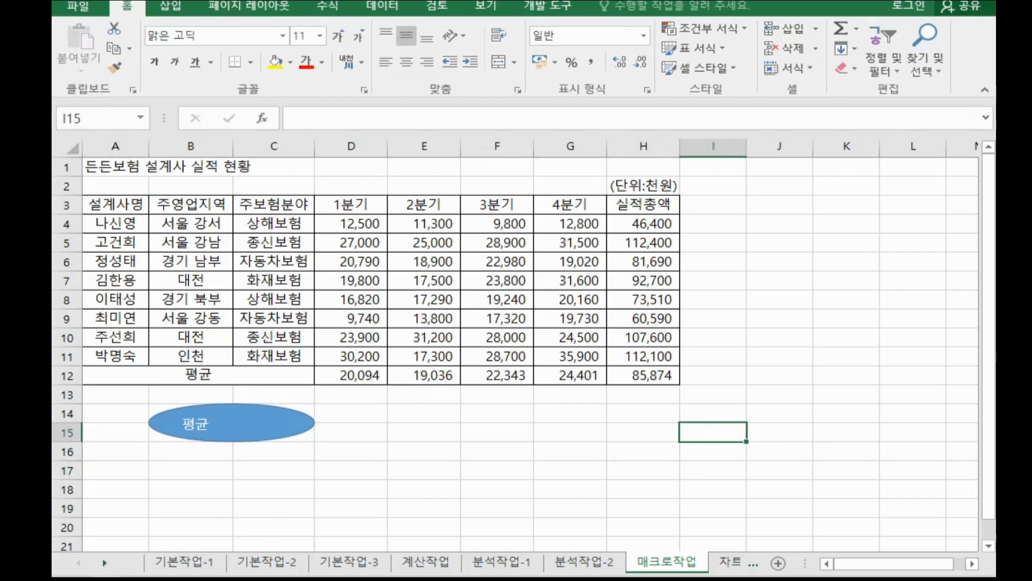
pyautogui.click(100, 579)
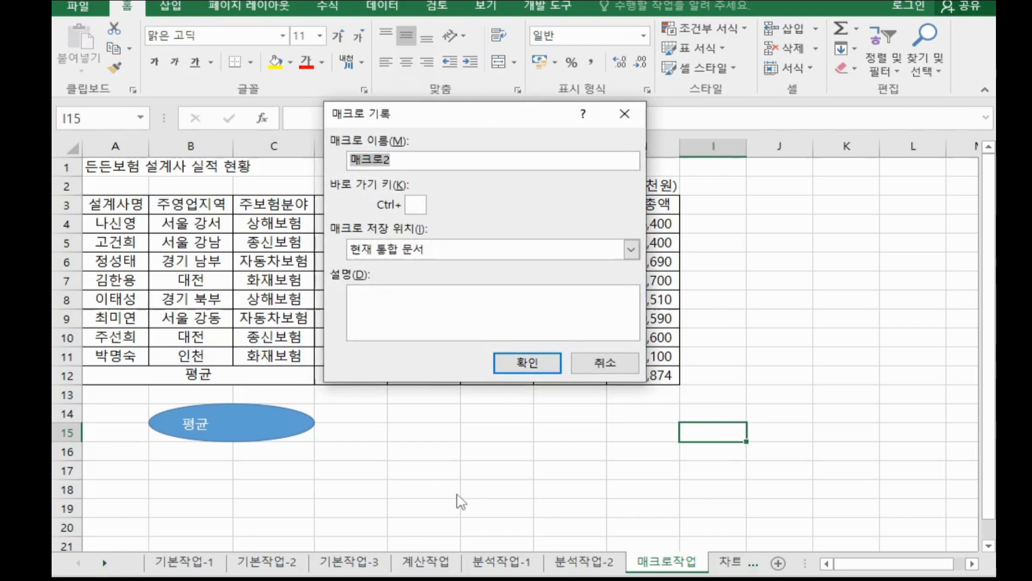
pyautogui.write('서식')
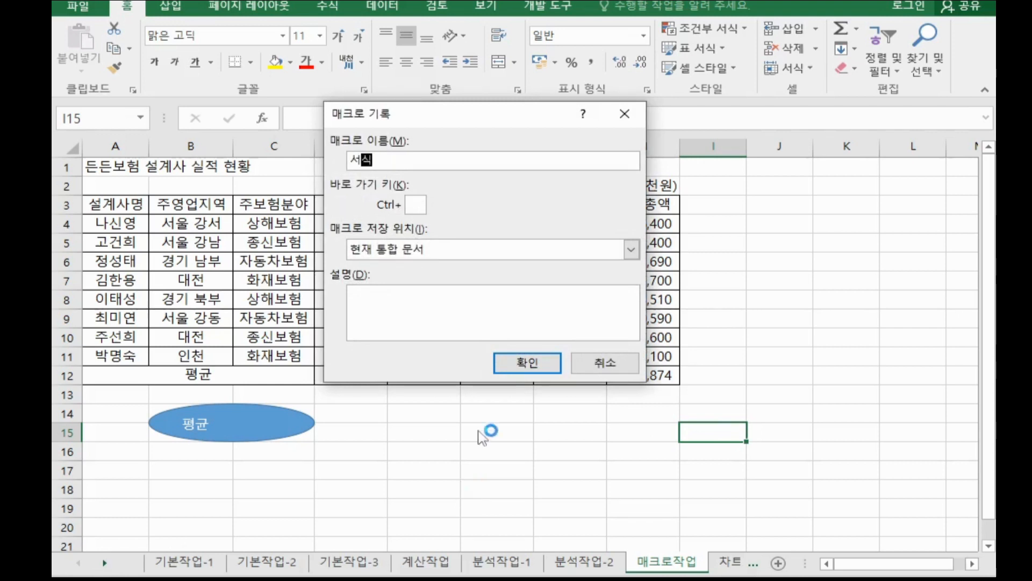
pyautogui.click(526, 362)
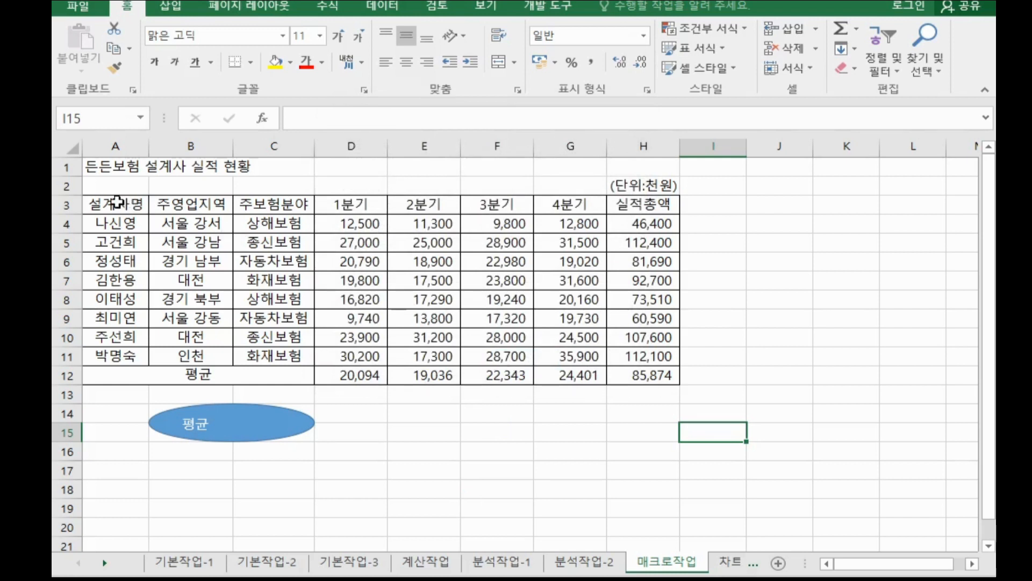
# Apply the 강조색6 cell style to the header row A3:H3.
pyautogui.moveTo(116, 204); pyautogui.dragTo(617, 205)
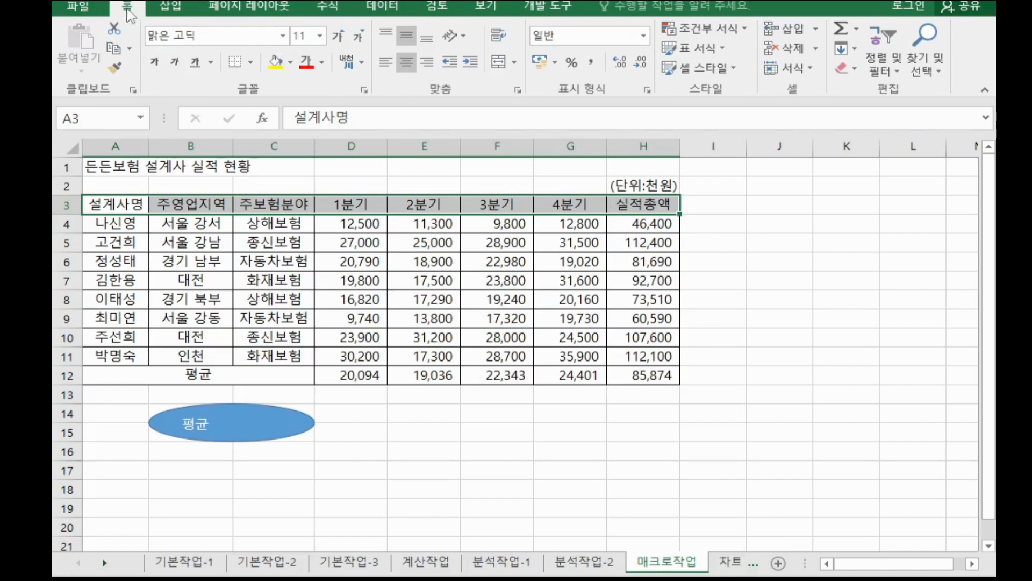
pyautogui.click(690, 72)
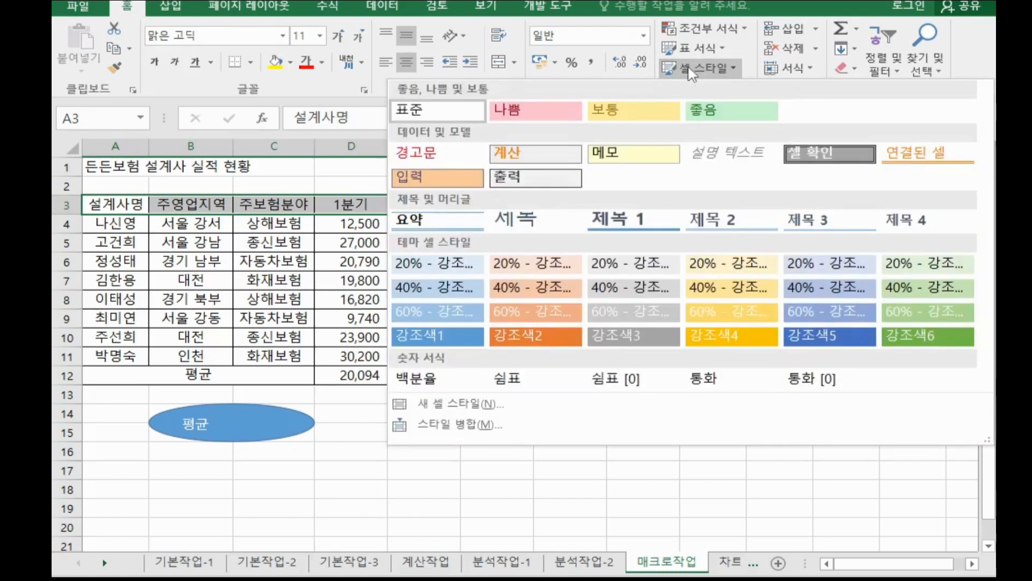
pyautogui.click(927, 339)
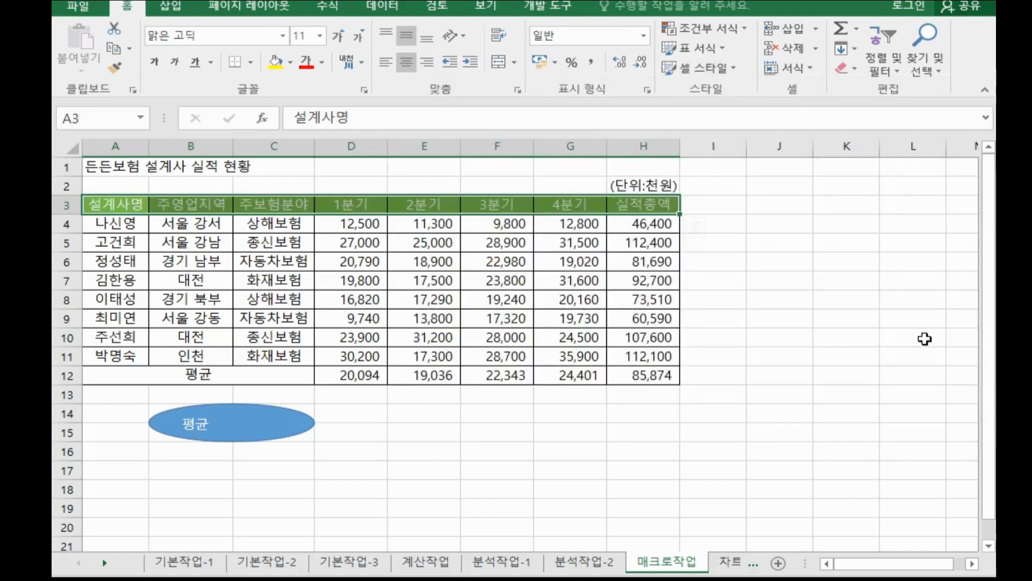
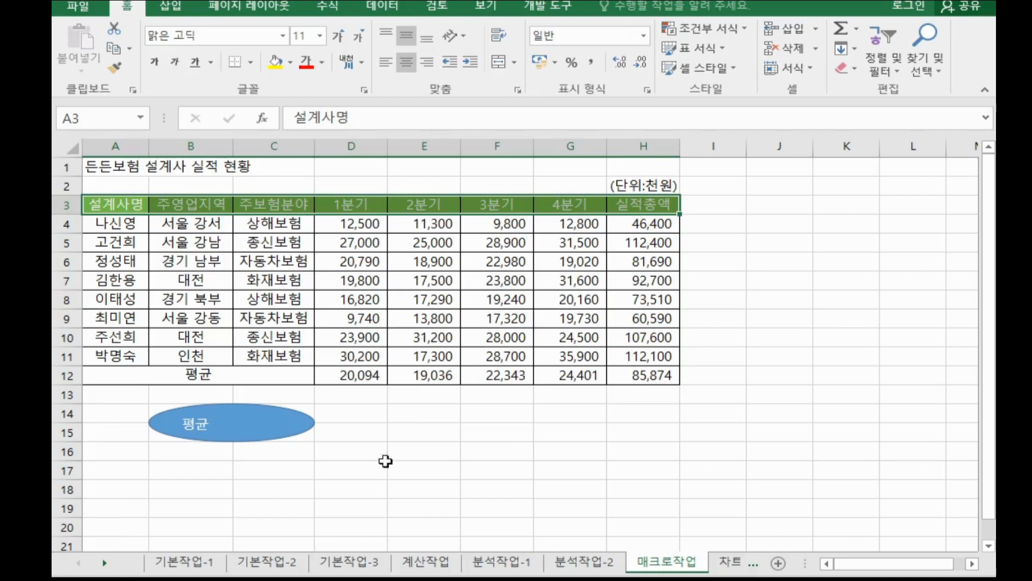
# Draw an oval snapped to cells E14:F15 and label it 서식.
pyautogui.click(550, 429)
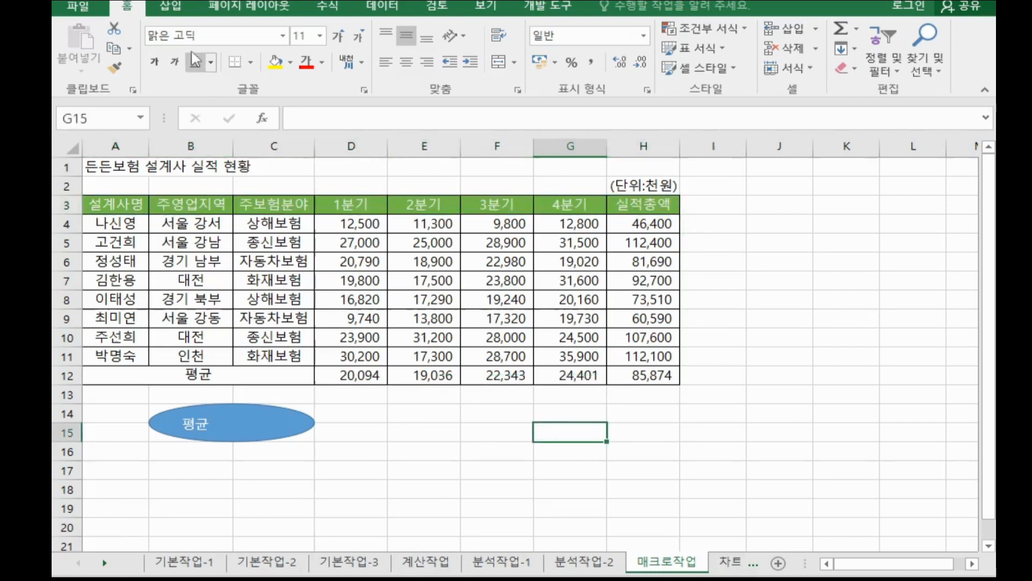
pyautogui.click(171, 6)
pyautogui.click(221, 73)
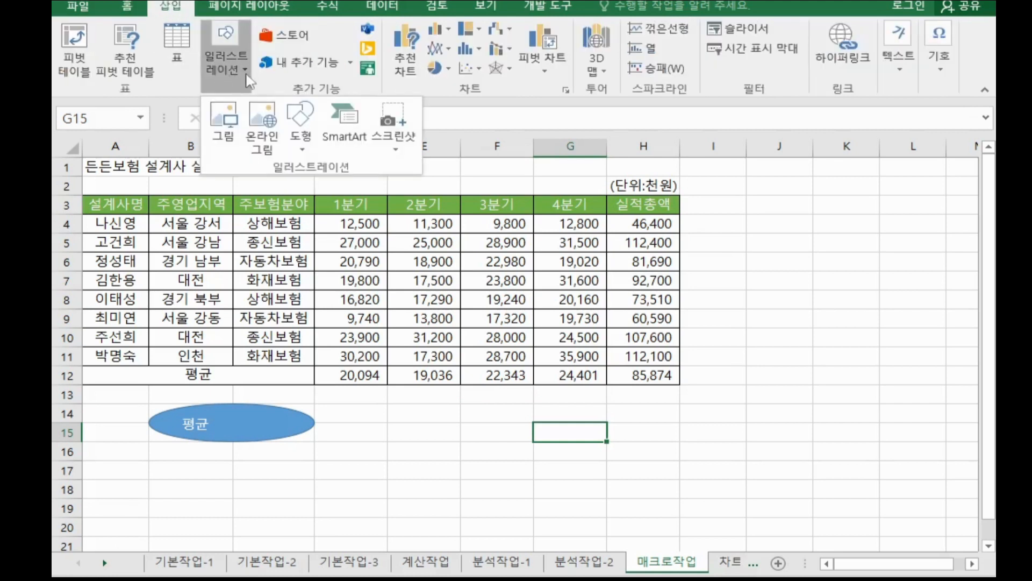
pyautogui.click(288, 124)
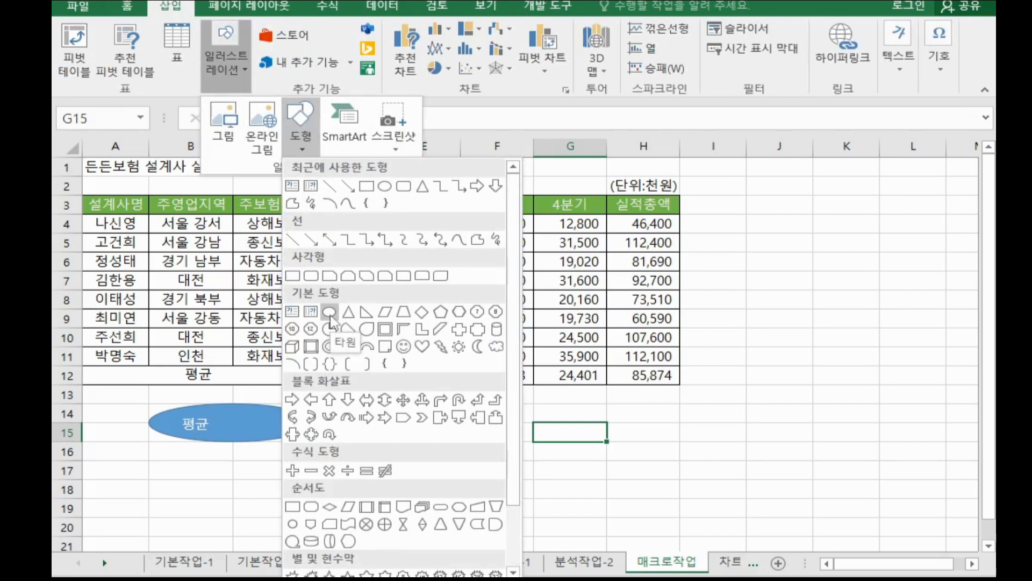
pyautogui.click(329, 312)
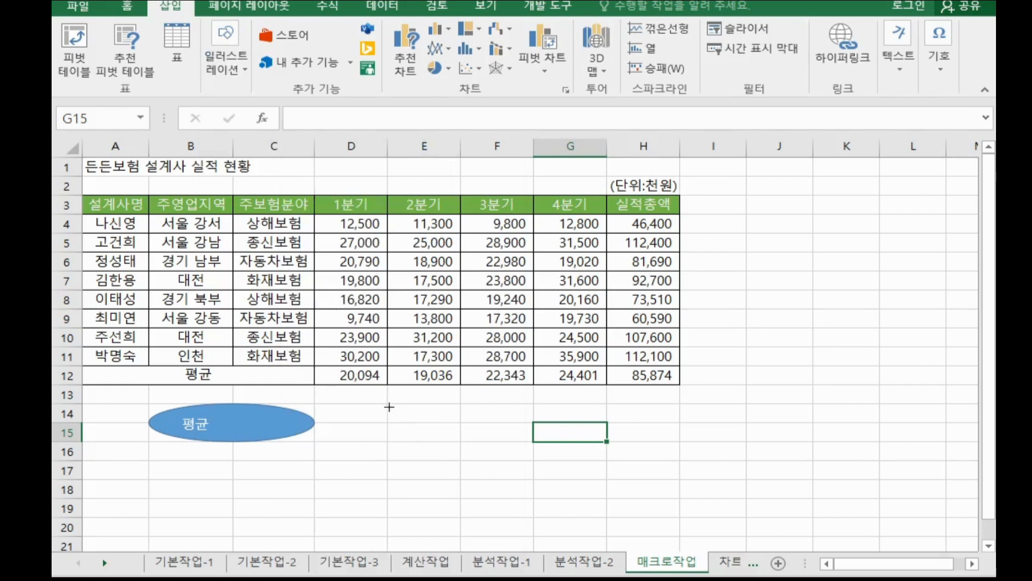
pyautogui.moveTo(389, 407); pyautogui.dragTo(527, 437)
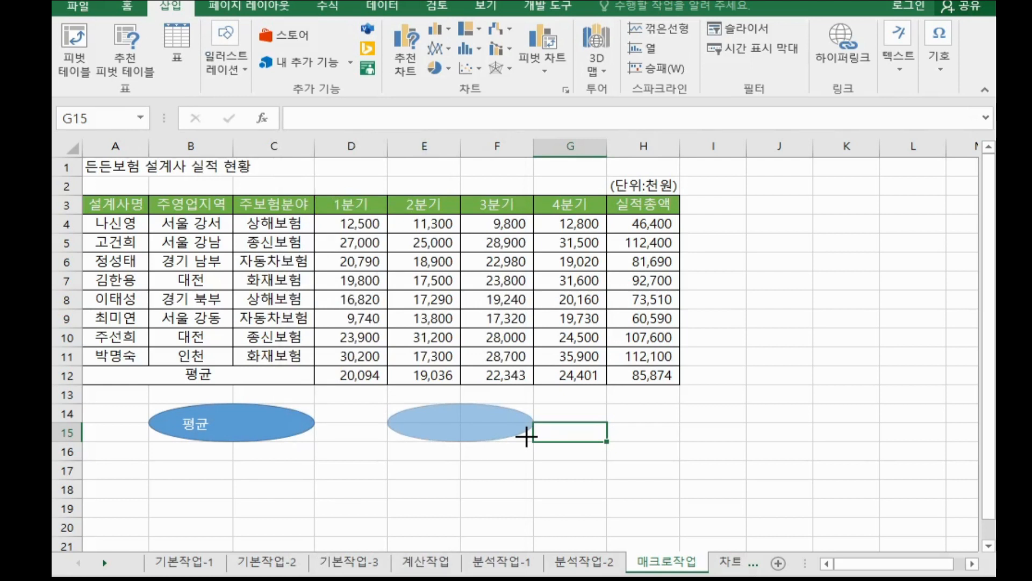
pyautogui.moveTo(527, 437); pyautogui.dragTo(527, 436)
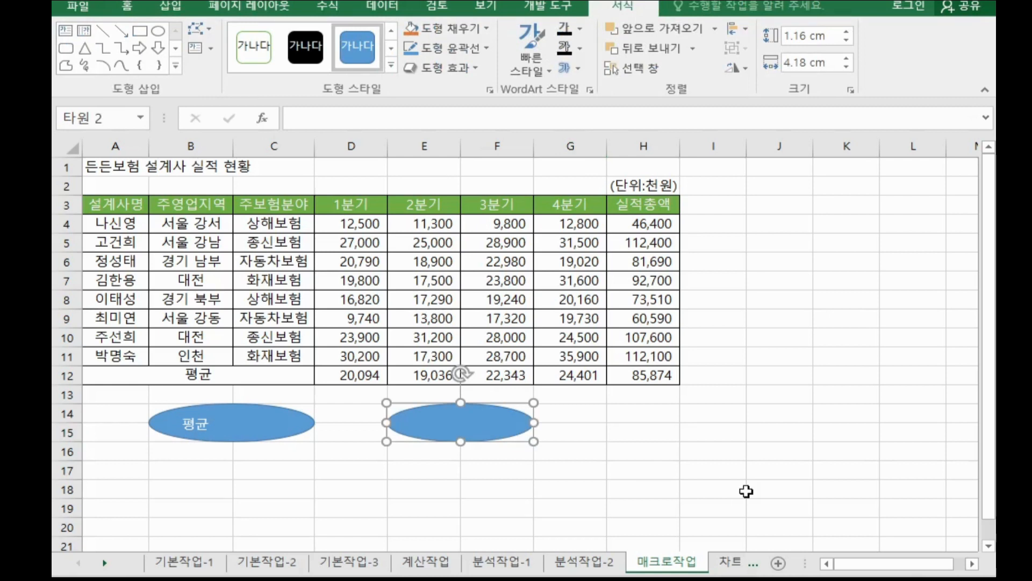
pyautogui.write('서식')
# Assign the 서식 macro to the new oval shape.
pyautogui.rightClick(517, 429)
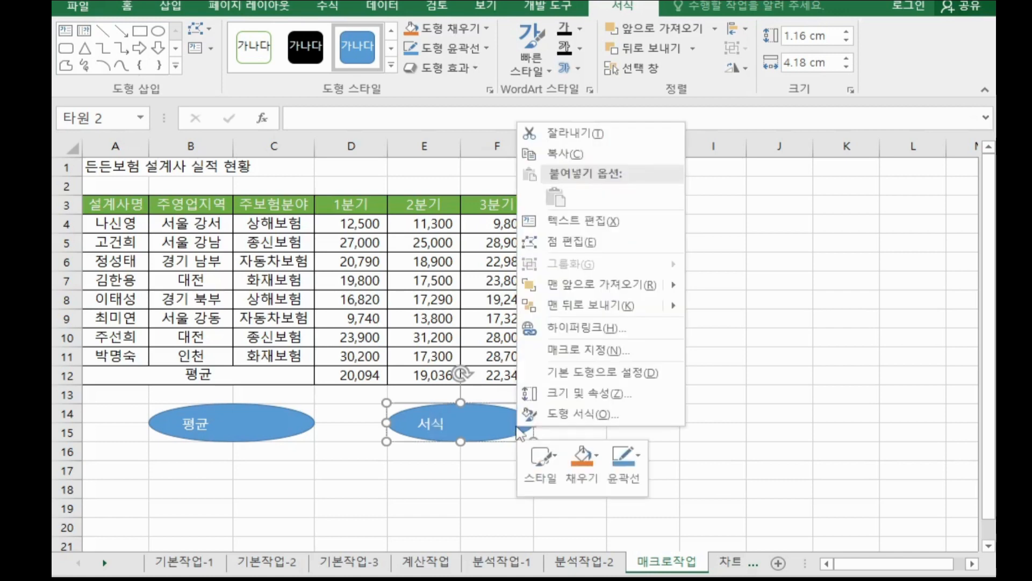
pyautogui.click(570, 350)
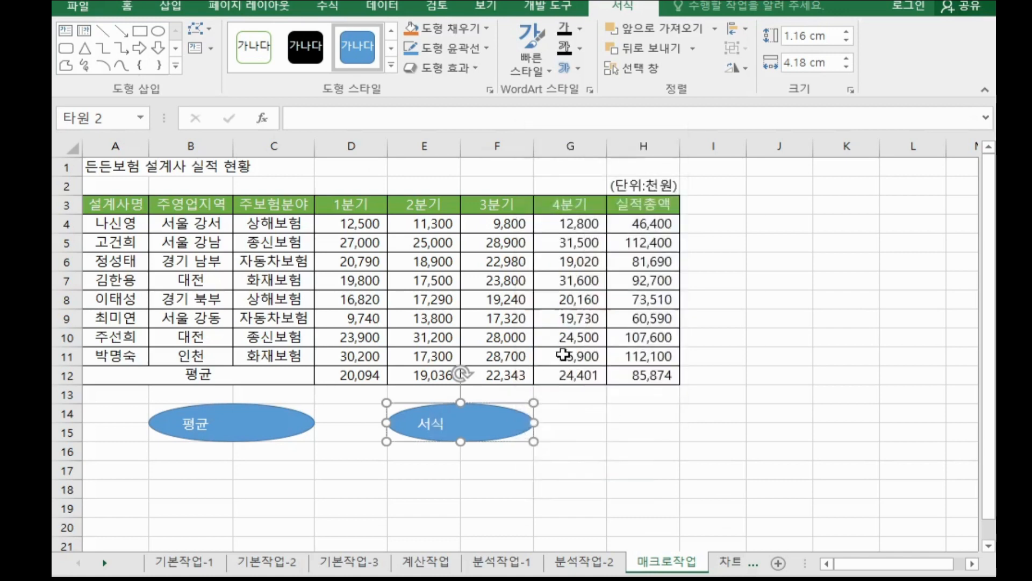
pyautogui.click(390, 243)
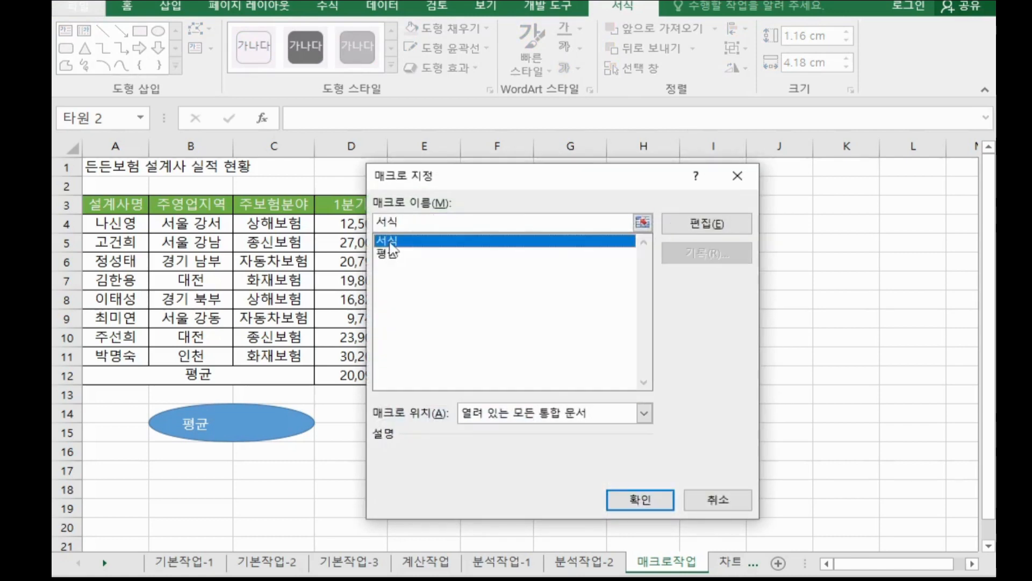
pyautogui.click(615, 498)
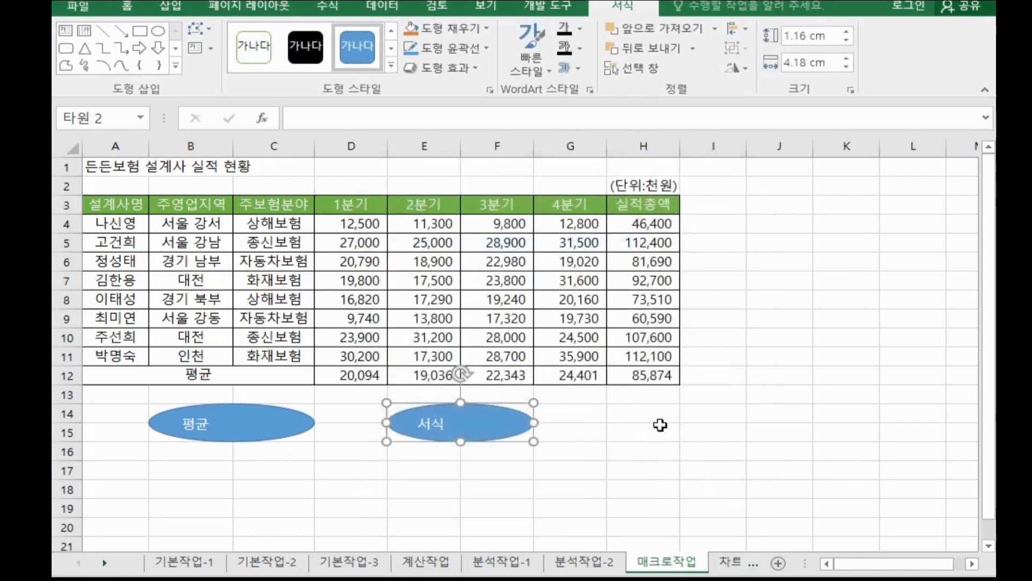
pyautogui.click(663, 418)
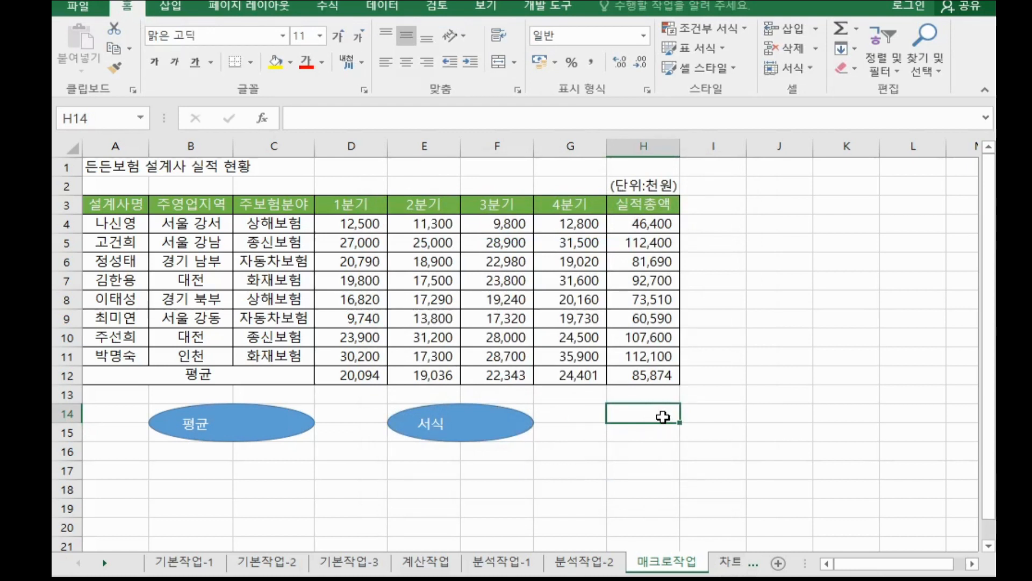
# Open the 차트작업 sheet and inspect the column chart below the table.
pyautogui.click(731, 562)
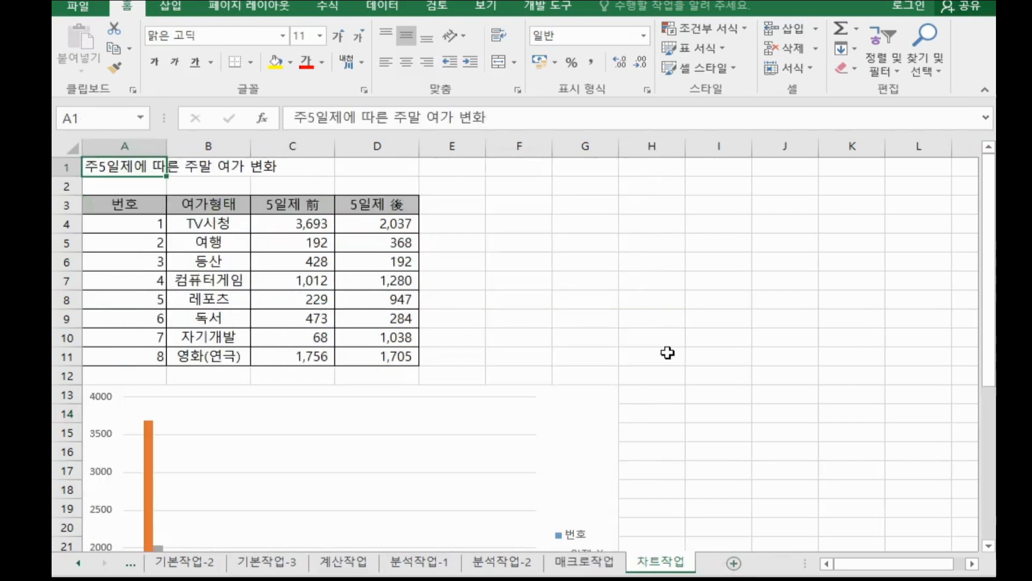
pyautogui.click(667, 352)
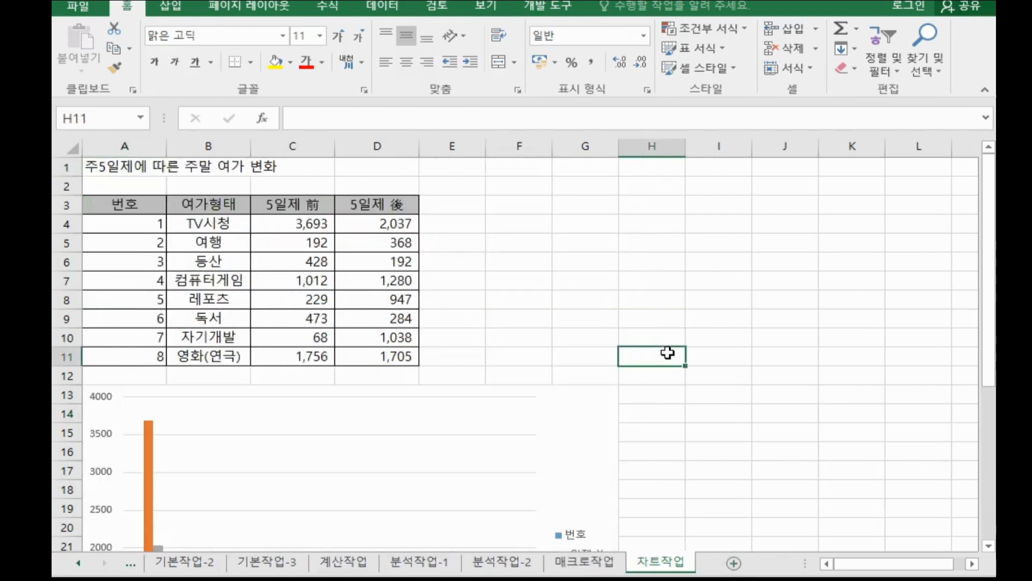
pyautogui.scroll(-3, 667, 352)
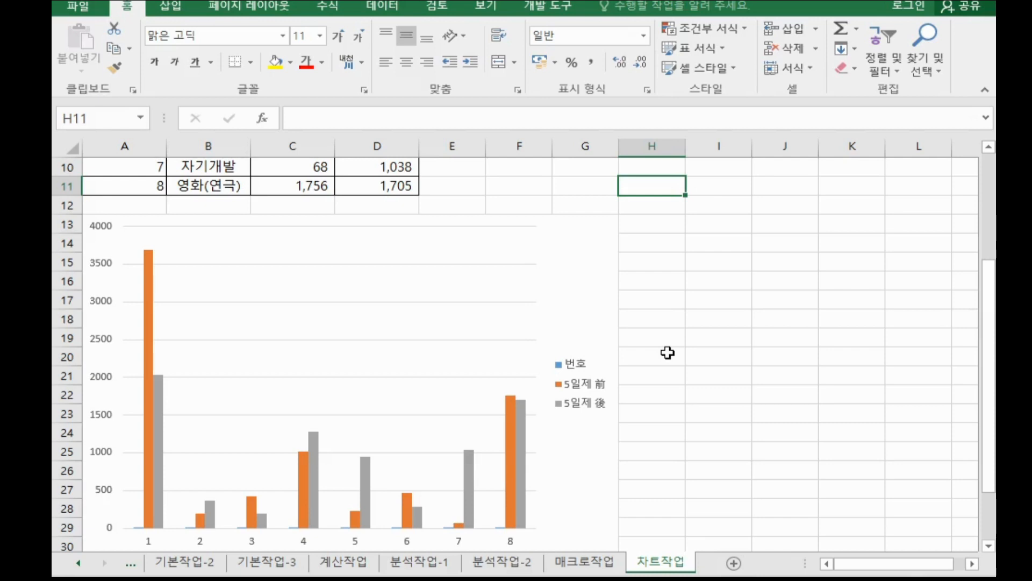
pyautogui.click(344, 532)
pyautogui.click(578, 494)
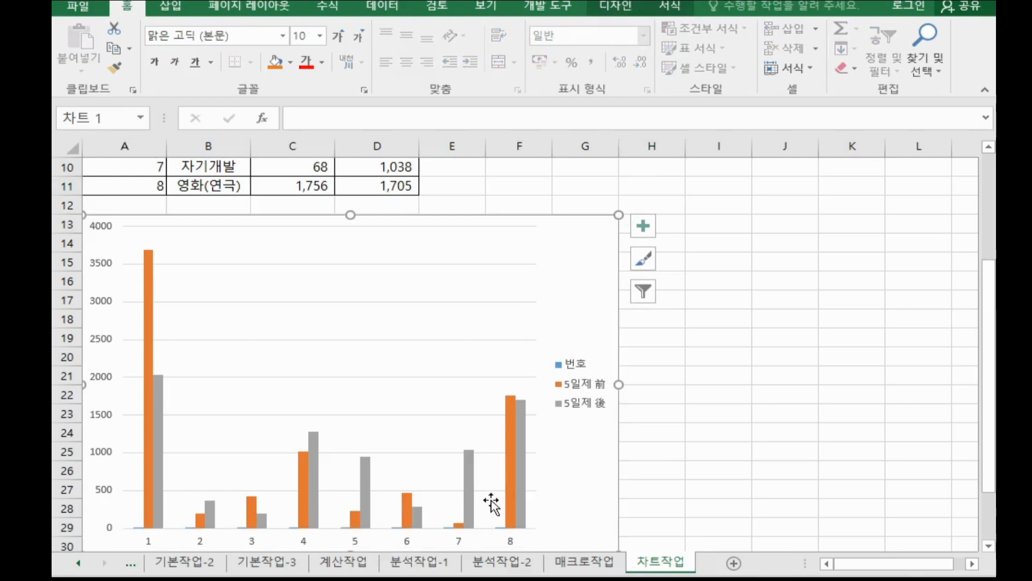
pyautogui.scroll(-1, 491, 470)
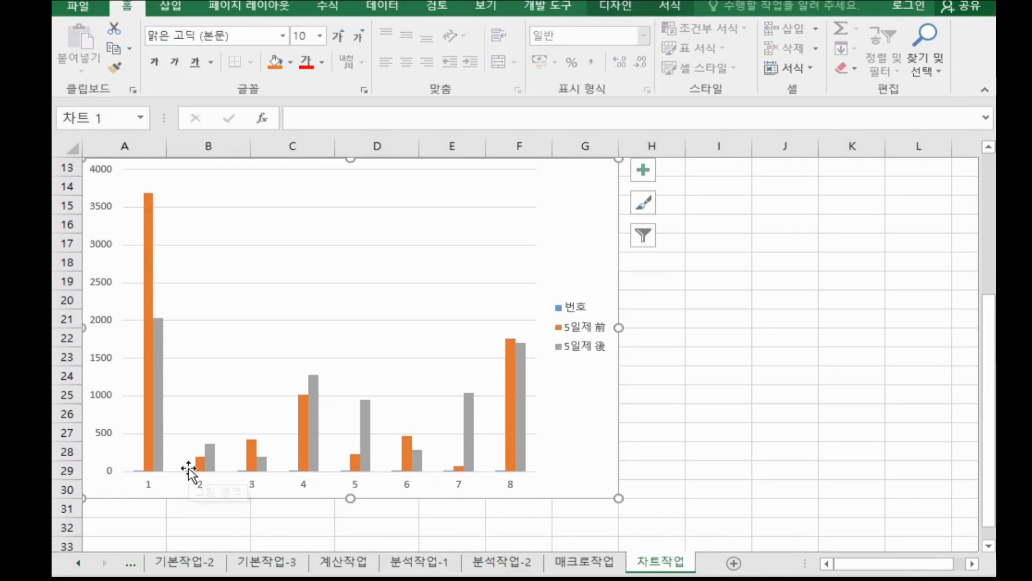
pyautogui.click(449, 473)
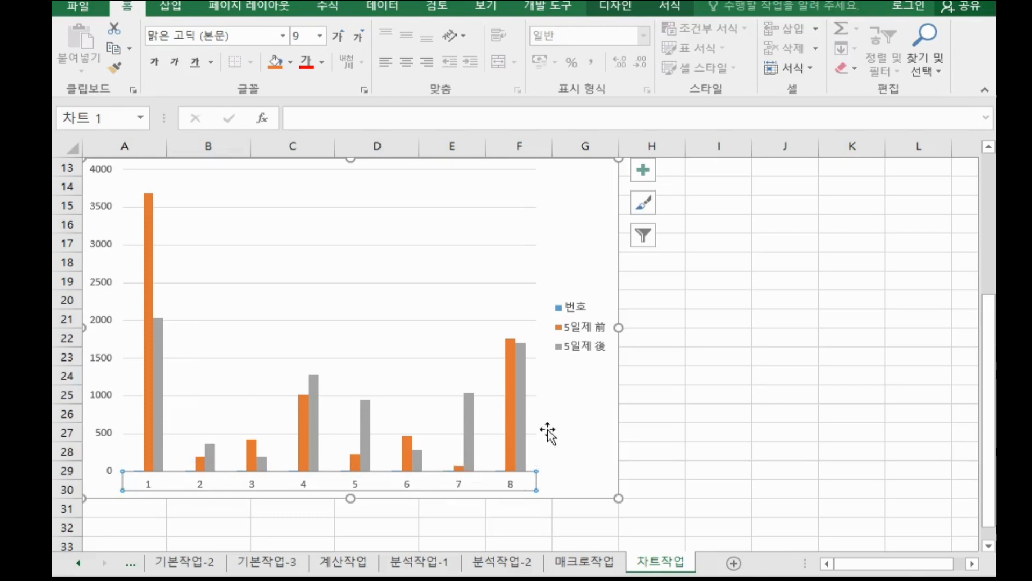
# Remove the 번호 series from the chart's source data.
pyautogui.rightClick(604, 249)
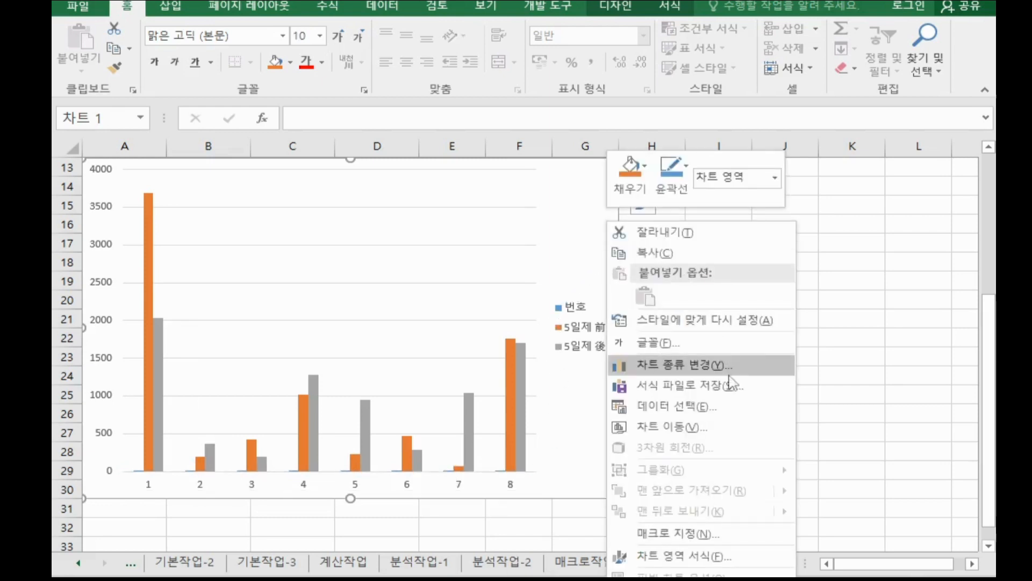
pyautogui.click(678, 406)
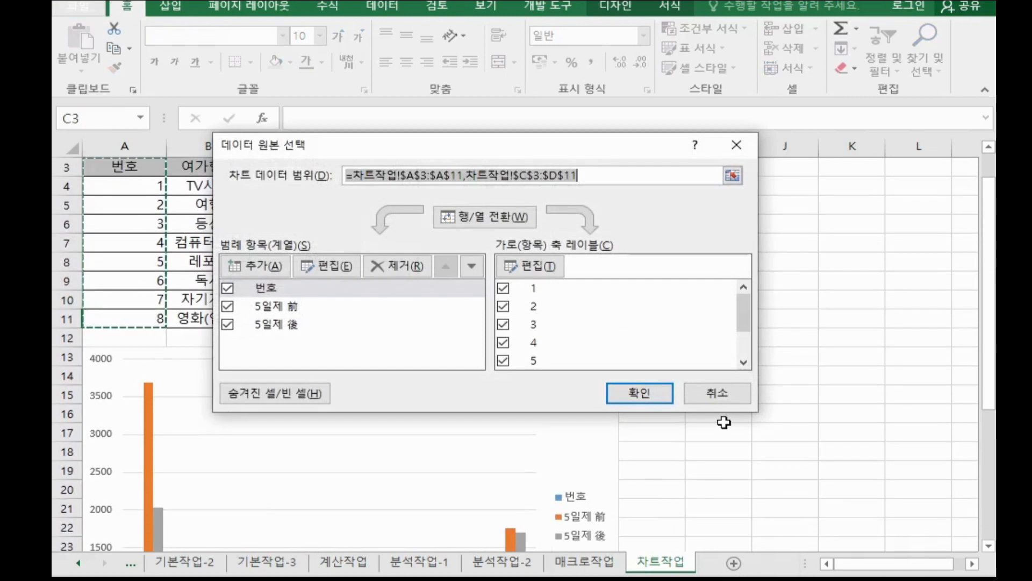
pyautogui.moveTo(511, 153); pyautogui.dragTo(676, 175)
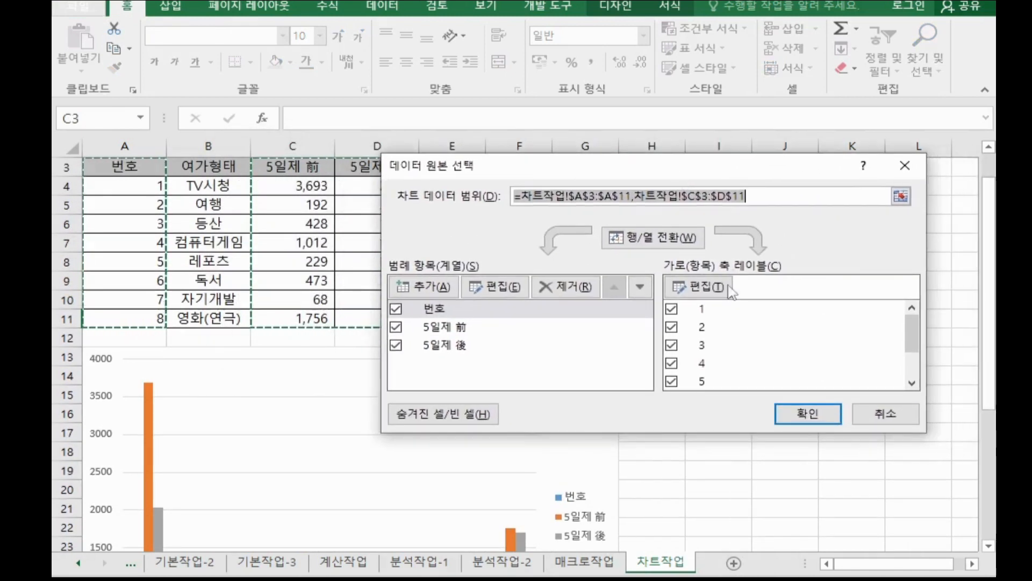
pyautogui.click(454, 308)
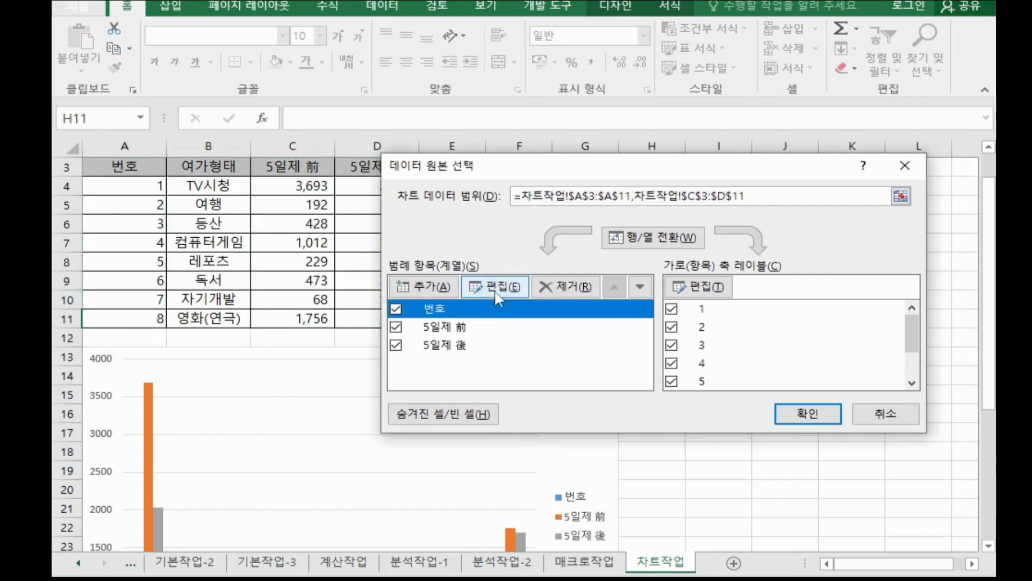
pyautogui.click(563, 289)
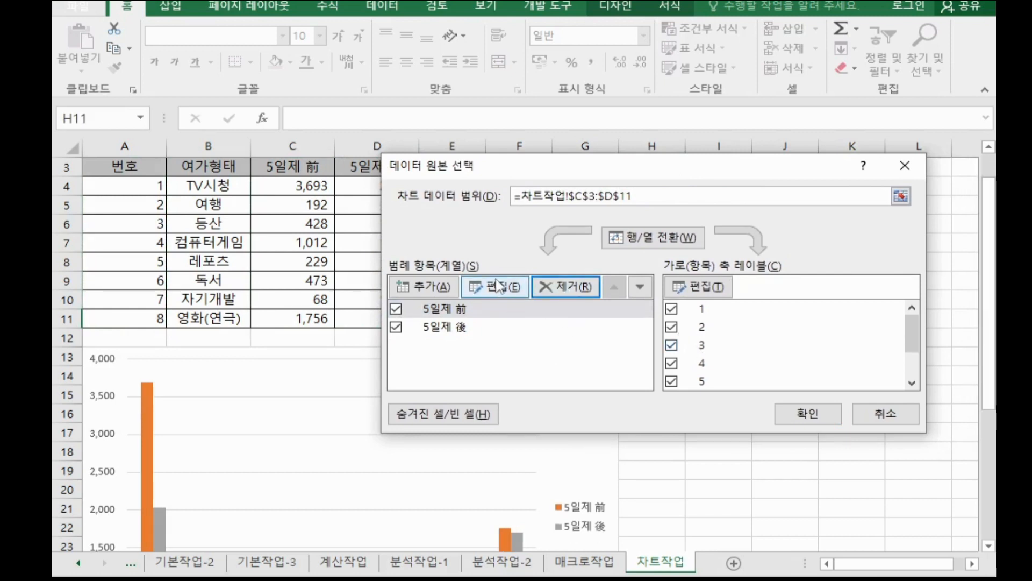
pyautogui.click(807, 414)
pyautogui.scroll(-3, 497, 430)
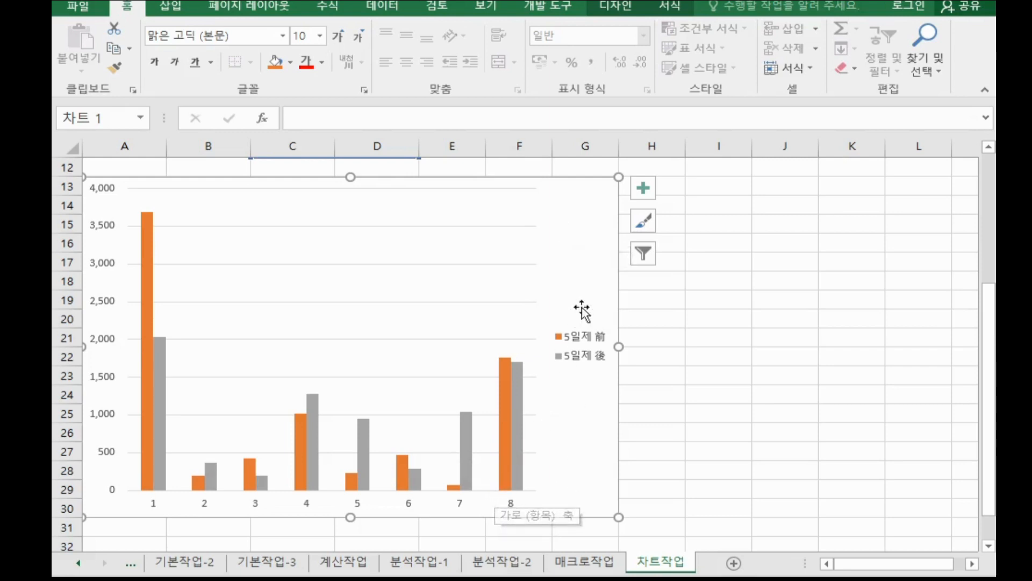
pyautogui.rightClick(597, 250)
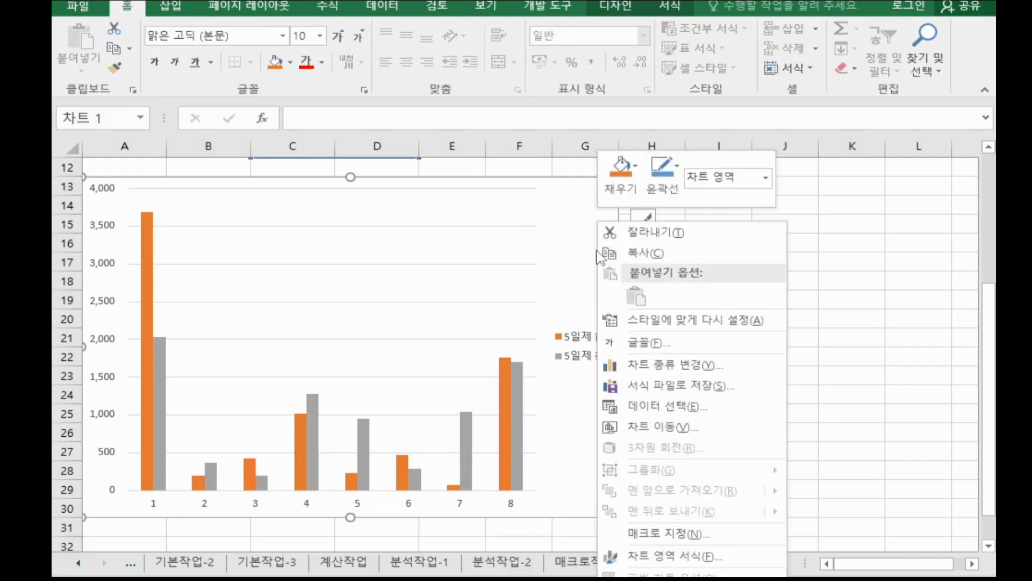
pyautogui.click(700, 413)
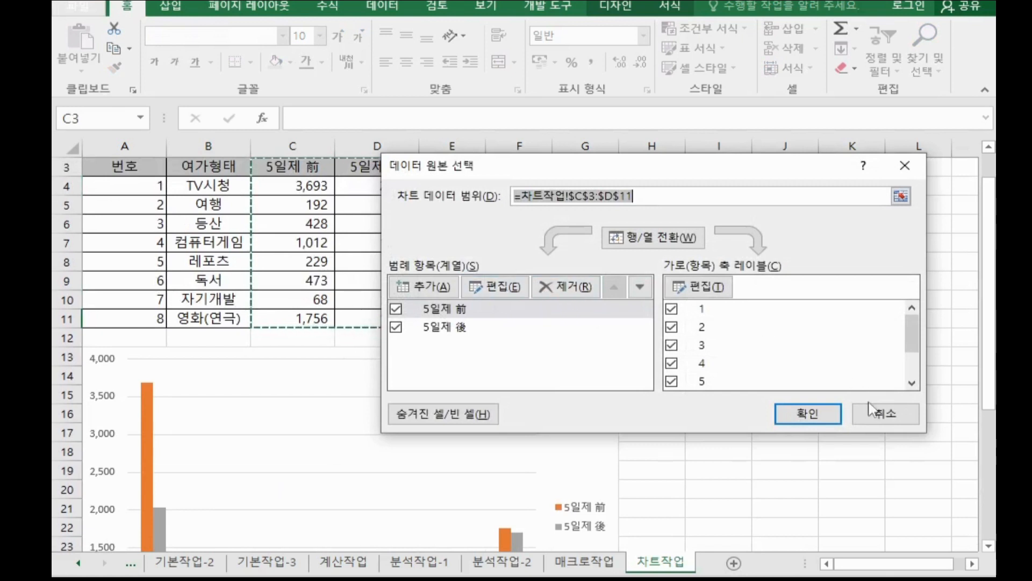
pyautogui.click(885, 415)
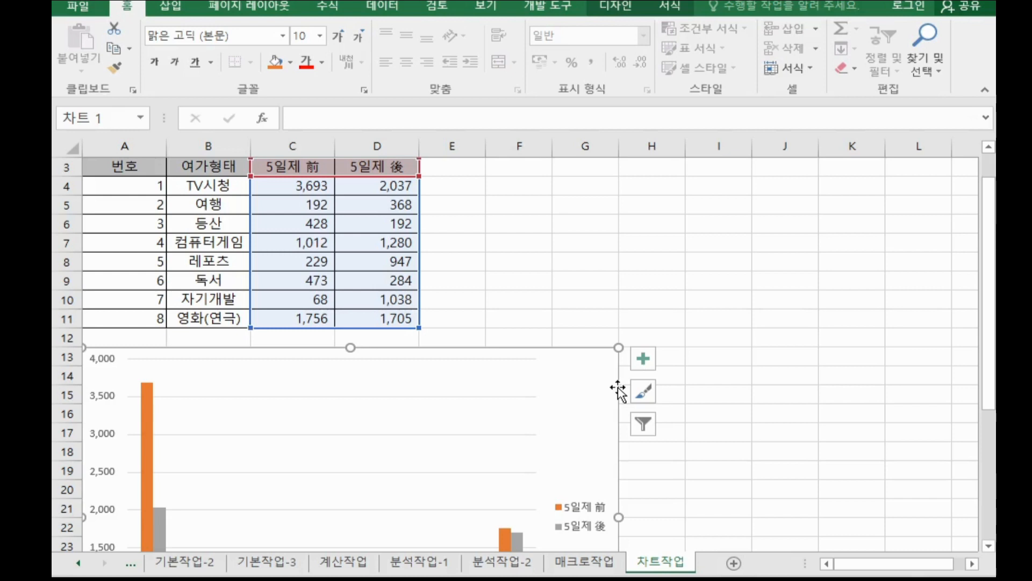
pyautogui.scroll(-3, 601, 387)
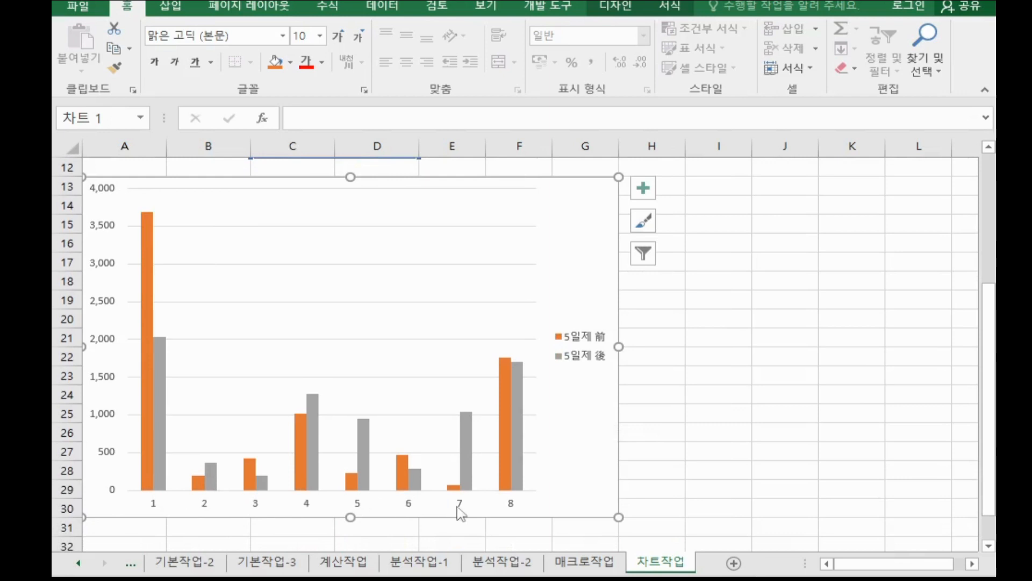
pyautogui.scroll(3, 482, 420)
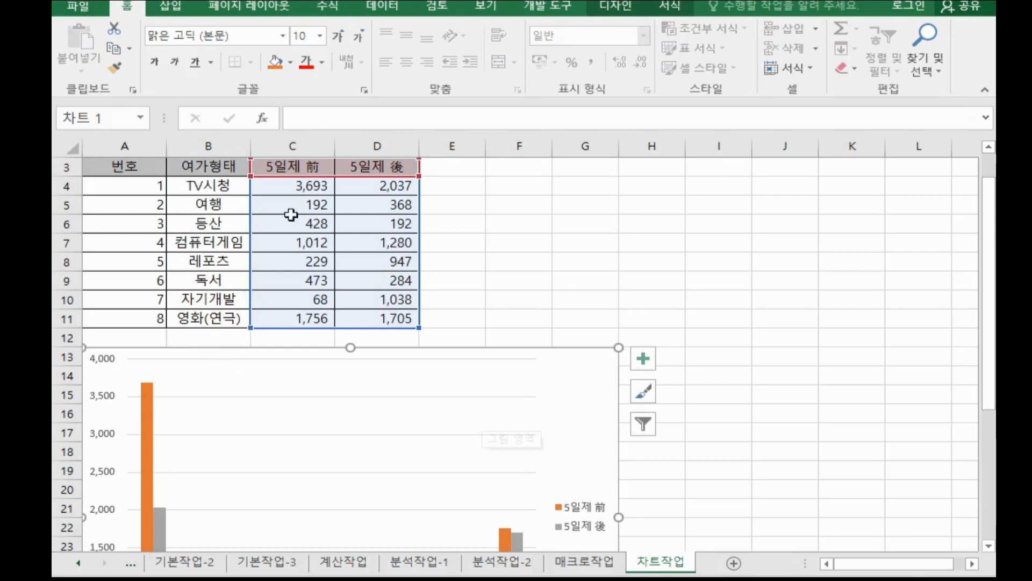
# Set the chart's horizontal axis labels to the 여가형태 names in B4:B11.
pyautogui.rightClick(571, 384)
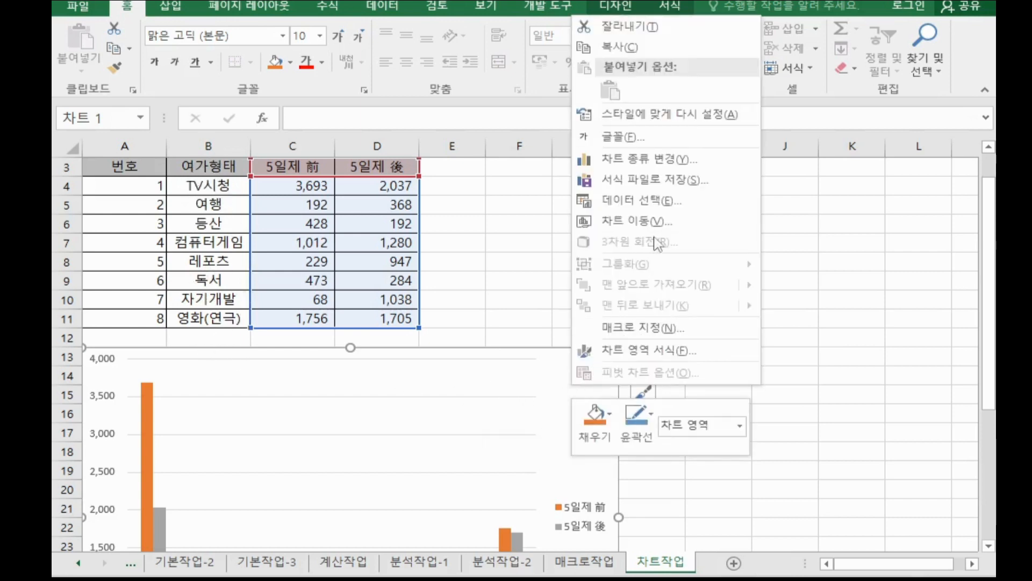
pyautogui.click(652, 201)
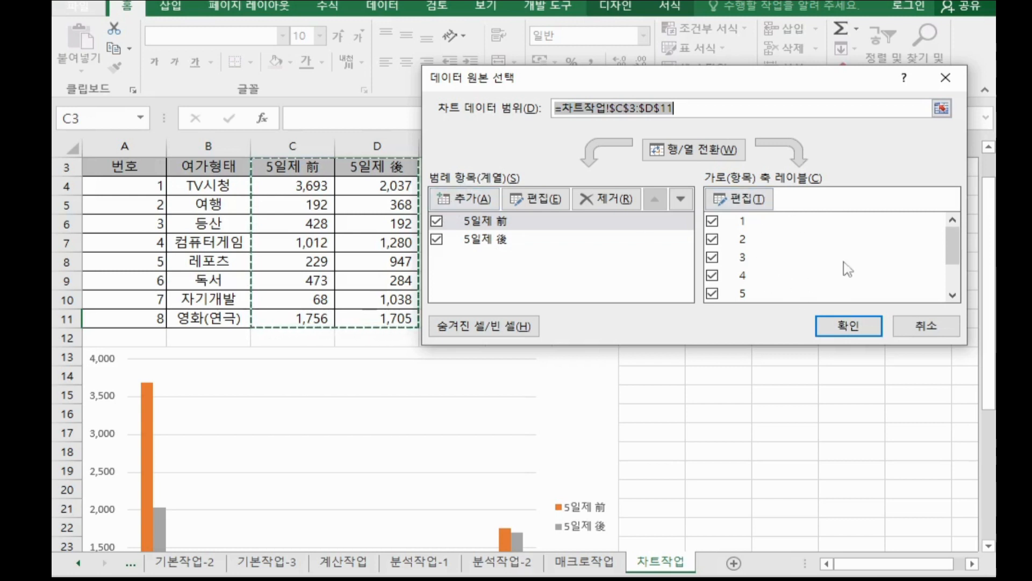
pyautogui.scroll(-4, 518, 414)
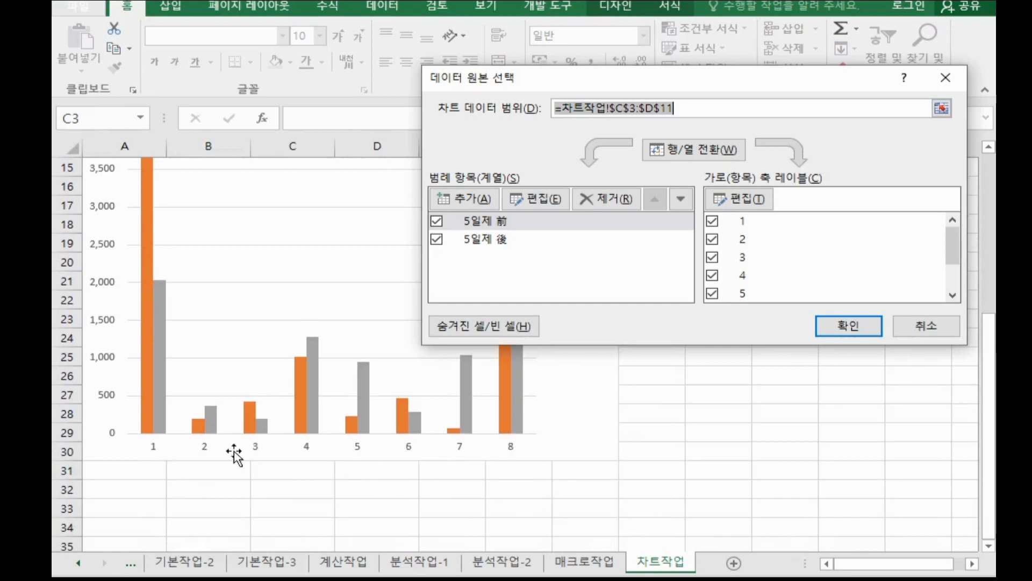
pyautogui.scroll(2, 781, 403)
pyautogui.scroll(3, 772, 273)
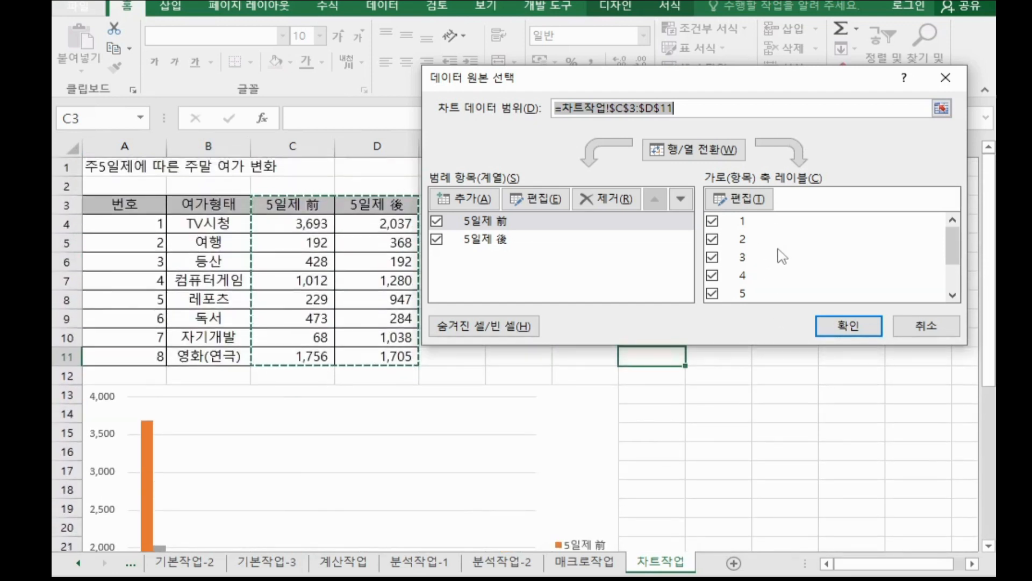
pyautogui.click(739, 199)
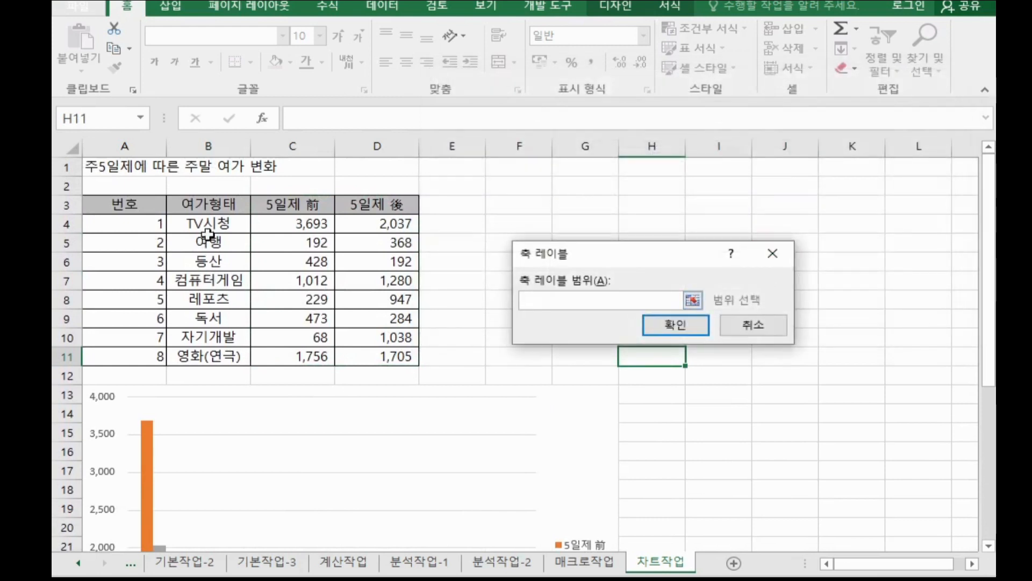
pyautogui.moveTo(210, 225); pyautogui.dragTo(209, 355)
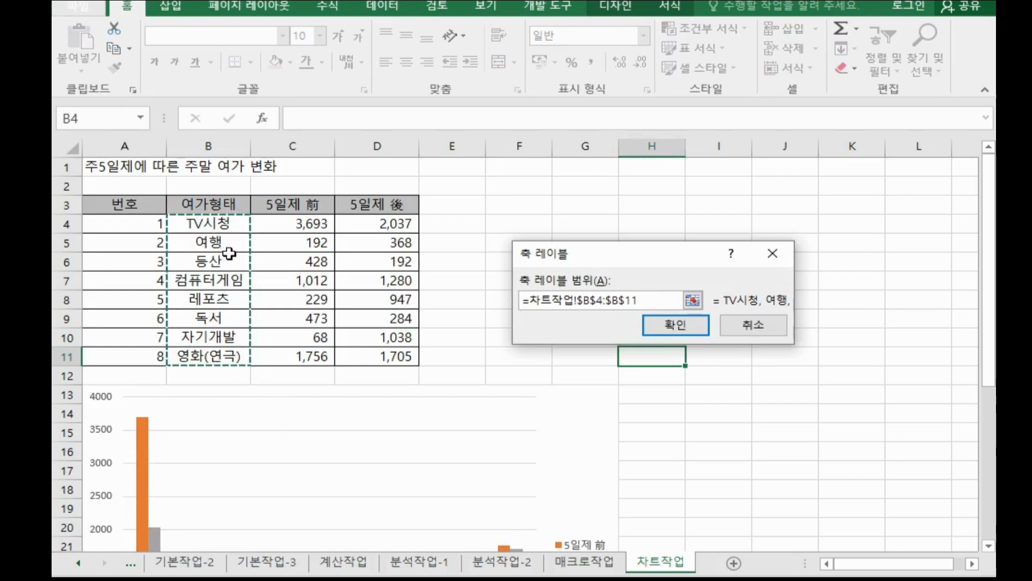
pyautogui.scroll(-4, 373, 420)
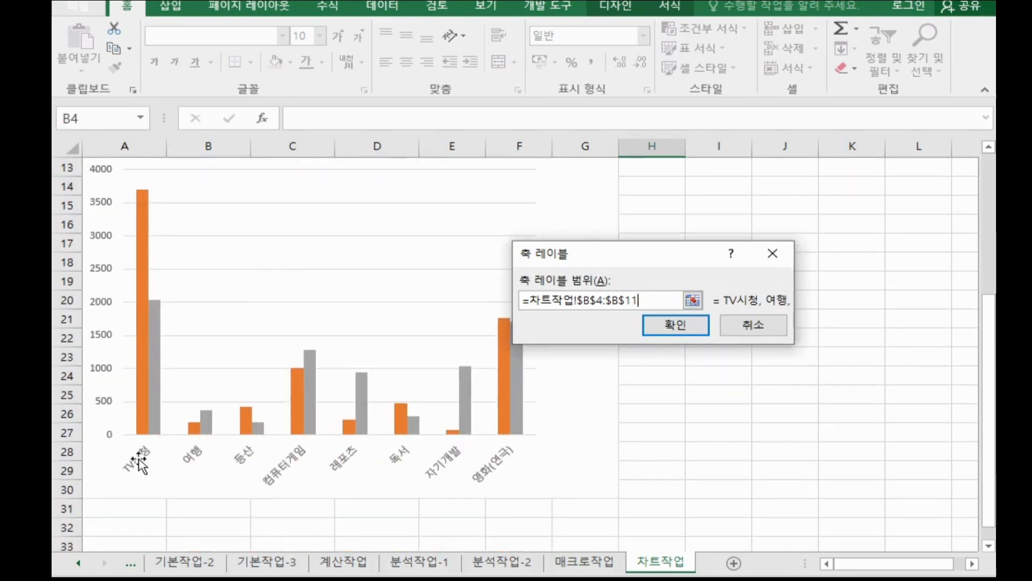
pyautogui.scroll(4, 339, 360)
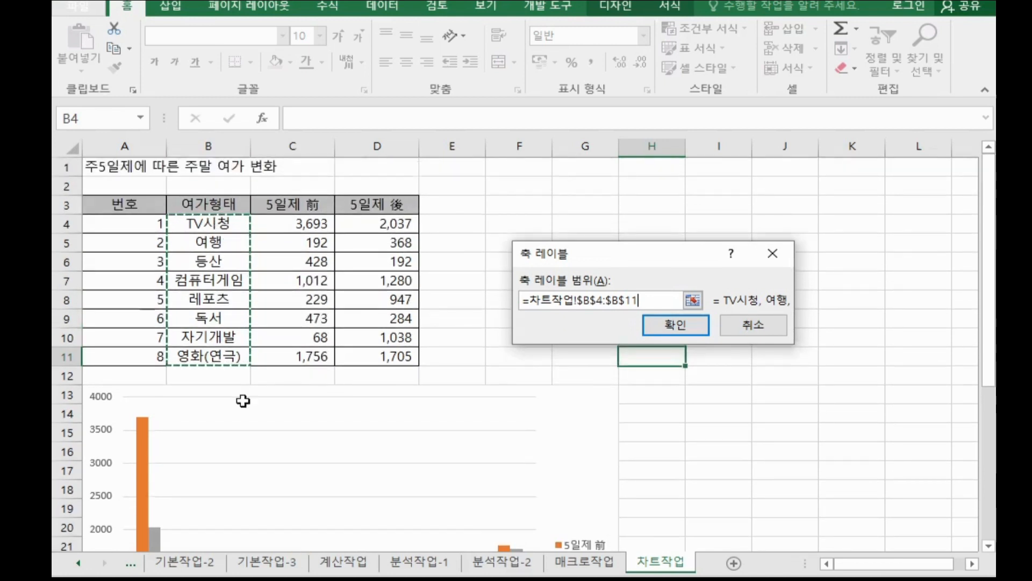
pyautogui.click(672, 326)
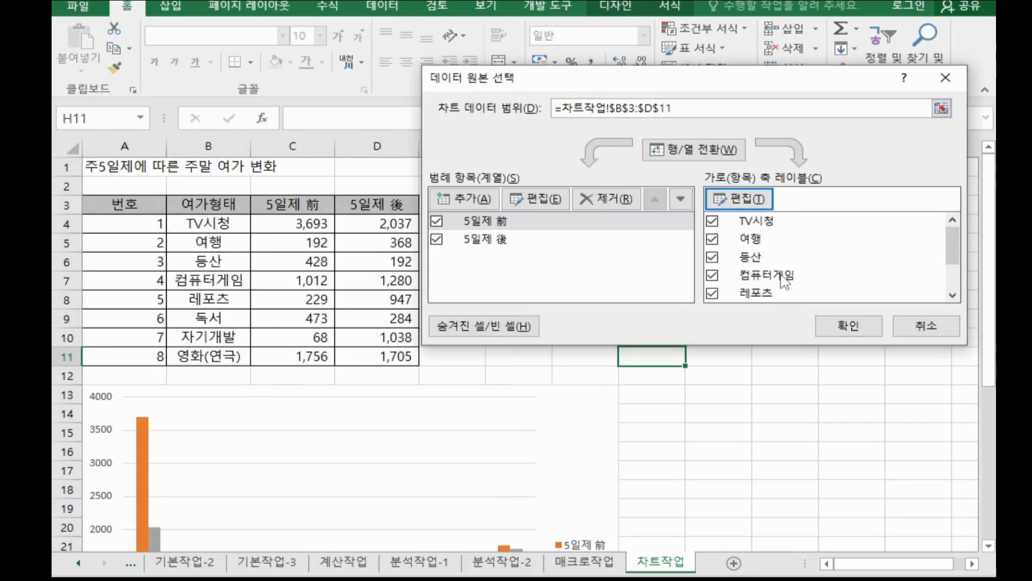
pyautogui.click(835, 327)
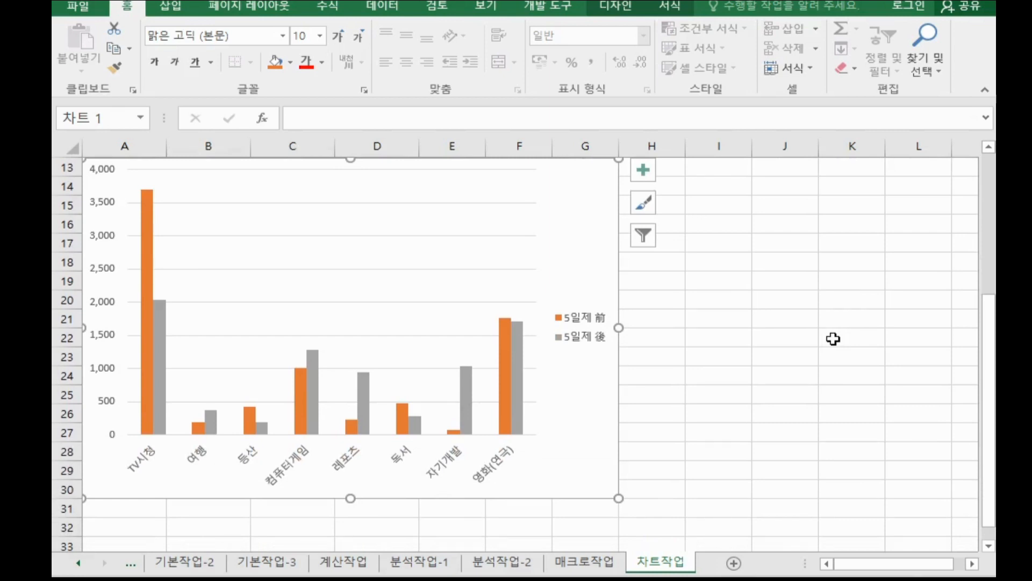
# Add a chart title at font size 20 reading 주말 여가 변화.
pyautogui.scroll(3, 811, 295)
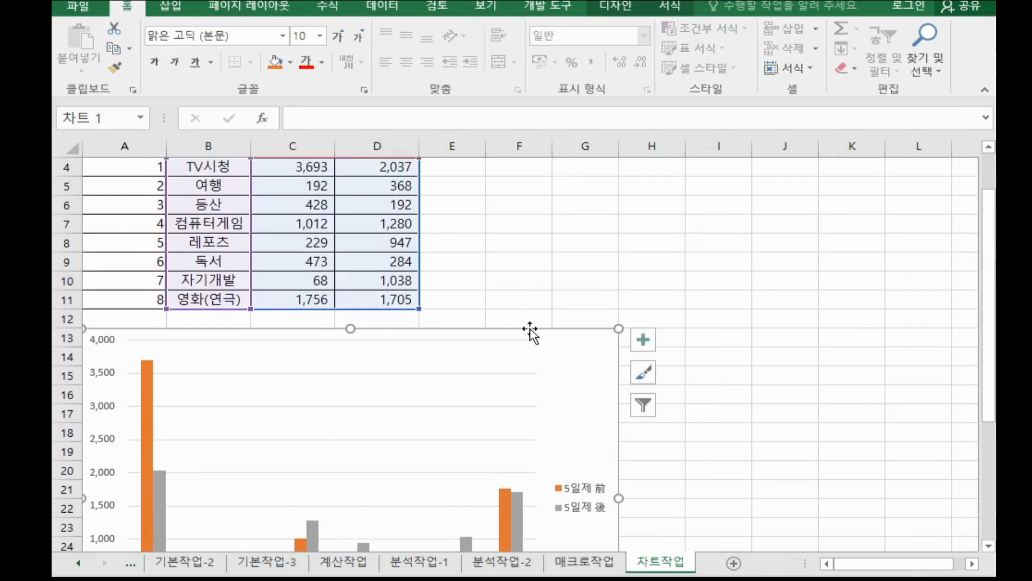
pyautogui.click(650, 338)
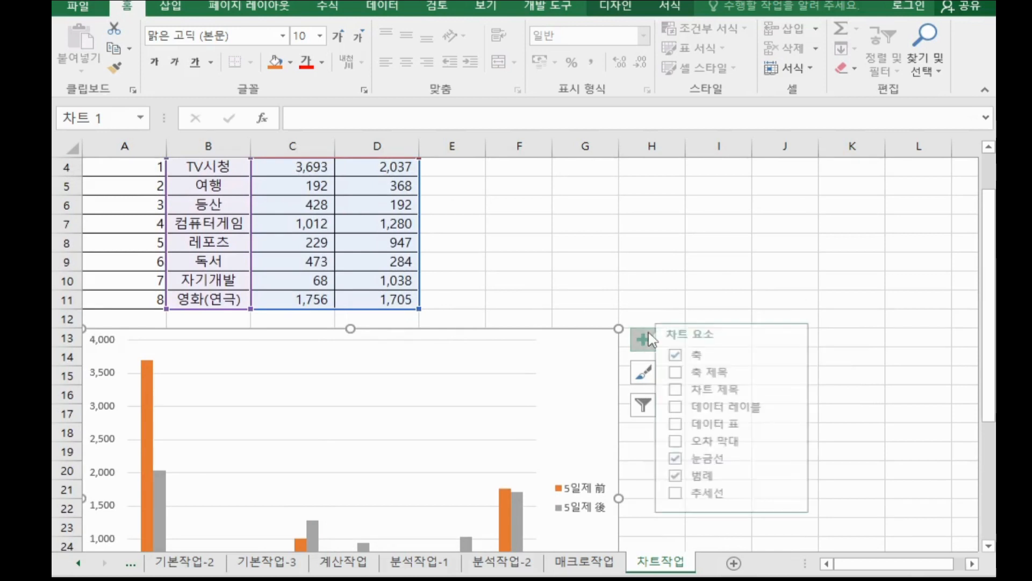
pyautogui.click(726, 389)
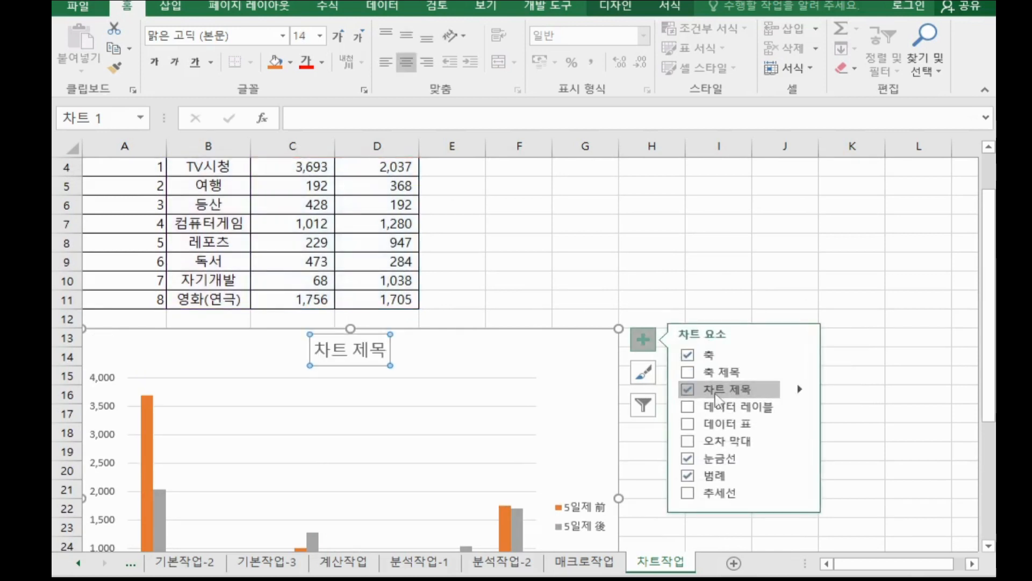
pyautogui.click(305, 37)
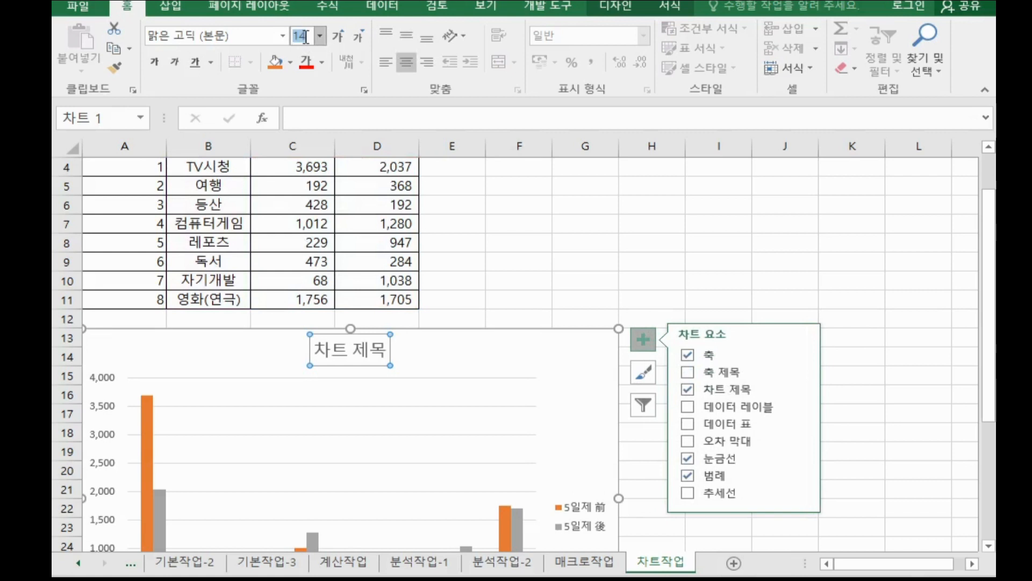
pyautogui.write('20')
pyautogui.press('Return')
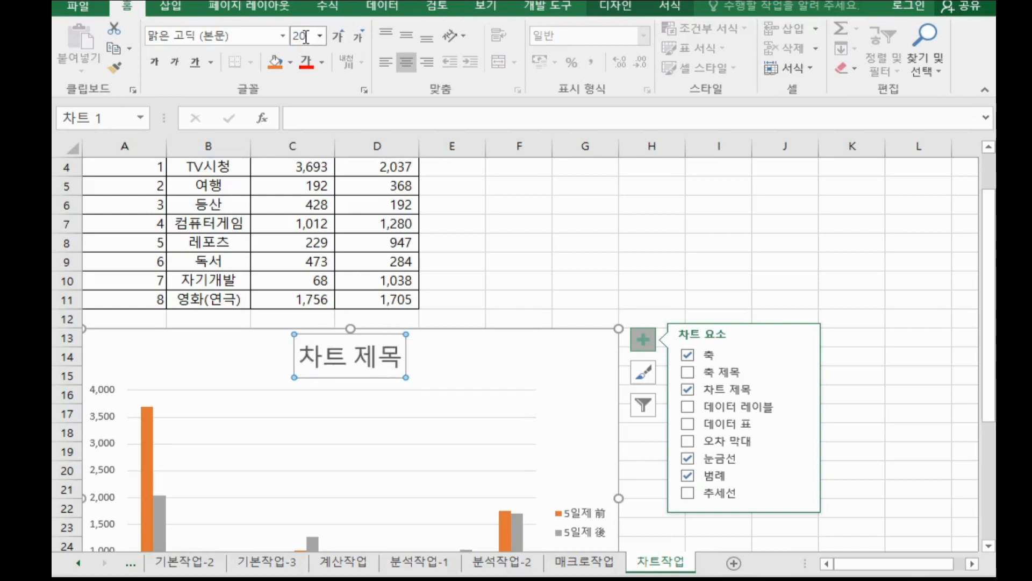
pyautogui.click(302, 118)
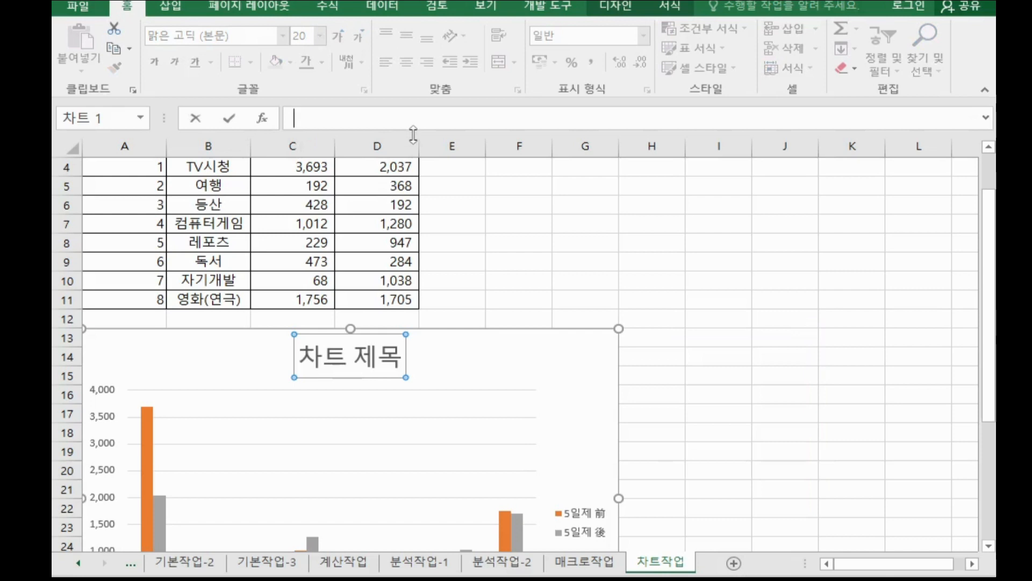
pyautogui.write('주말 역')
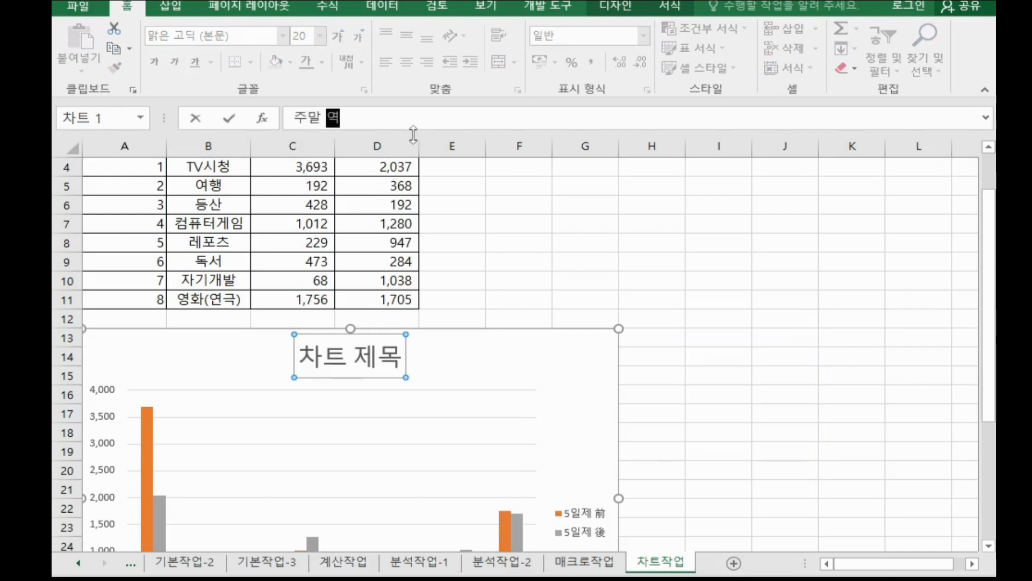
pyautogui.write('가 변화')
pyautogui.press('Return')
# Change the 5일제 後 series to a line chart with markers, keeping 5일제 前 as clustered columns.
pyautogui.scroll(-2, 743, 352)
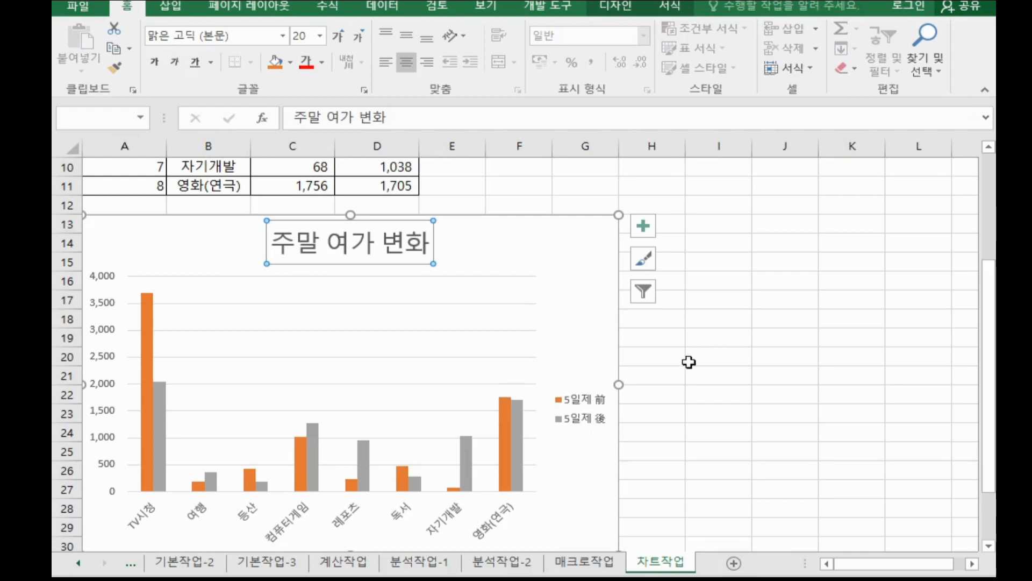
pyautogui.scroll(-2, 538, 350)
pyautogui.click(519, 336)
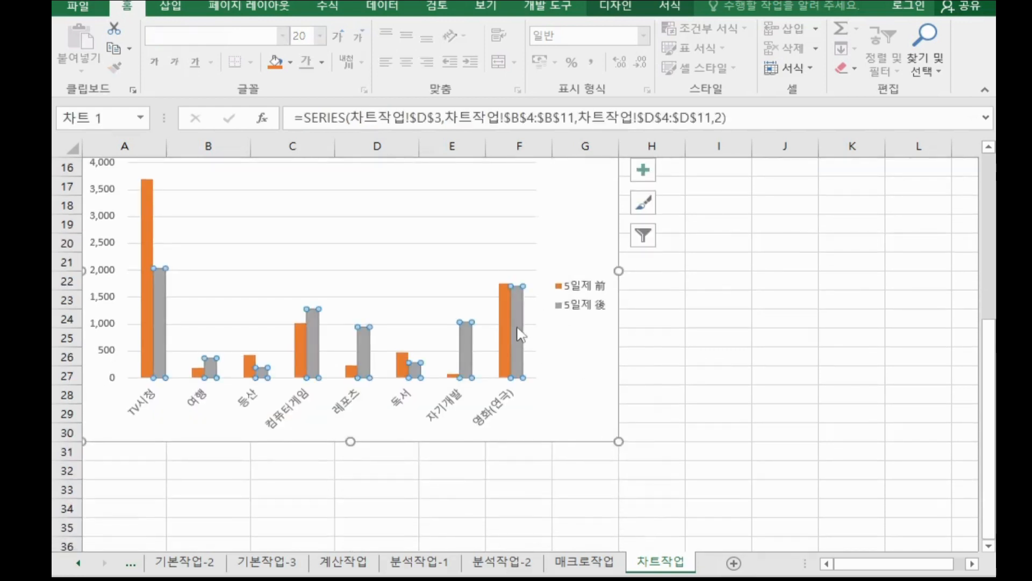
pyautogui.rightClick(519, 335)
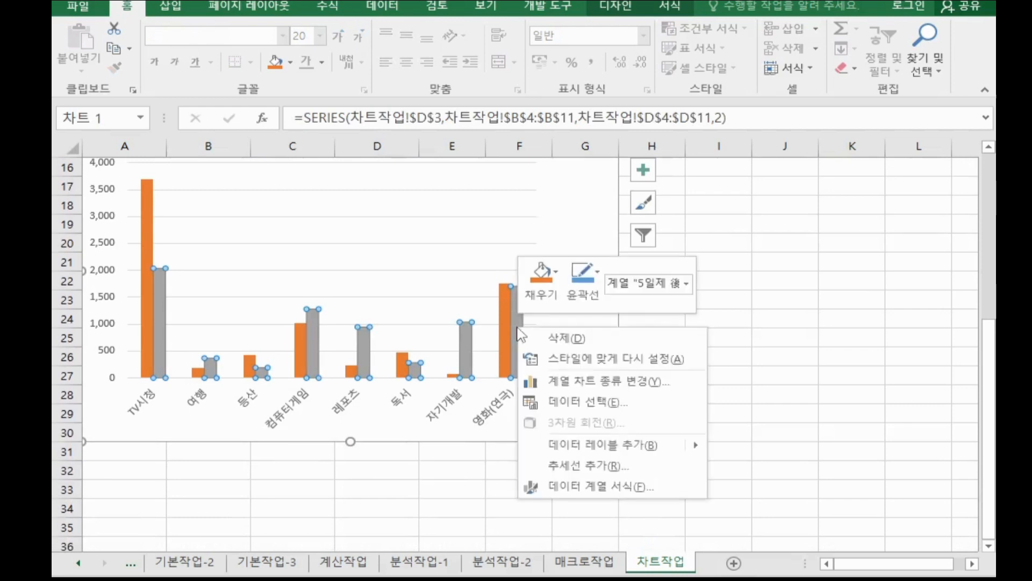
pyautogui.click(615, 382)
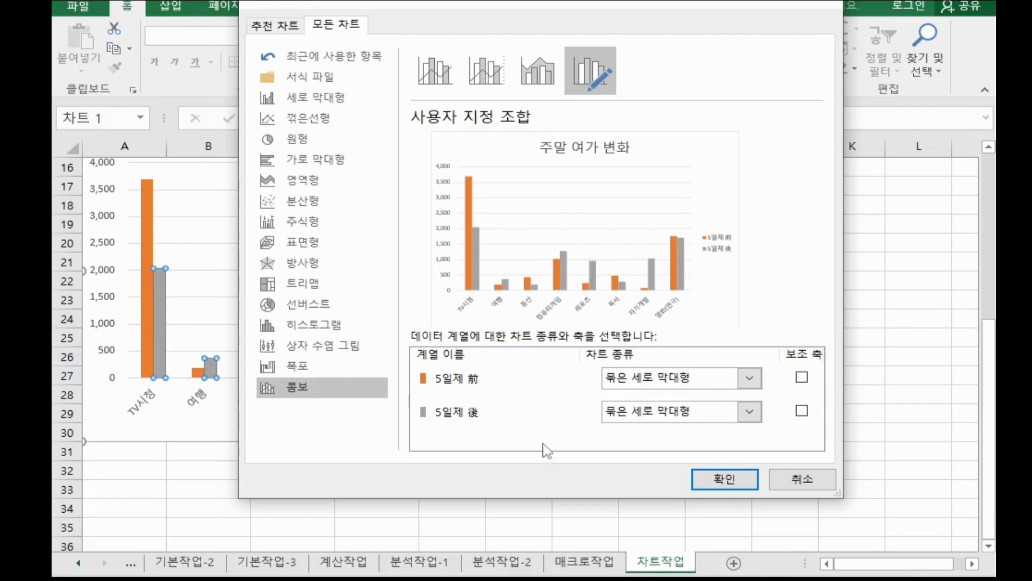
pyautogui.click(640, 422)
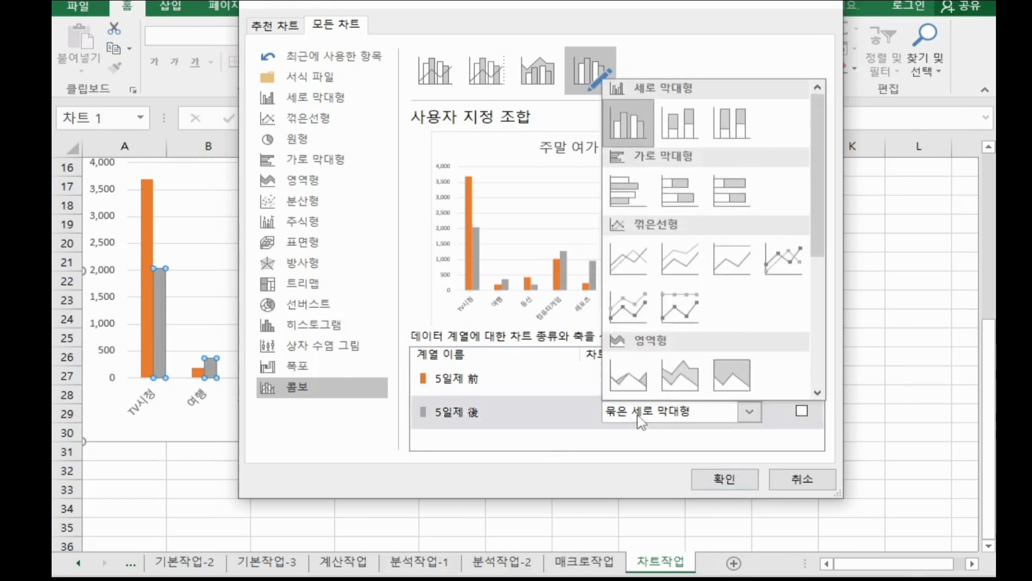
pyautogui.click(771, 263)
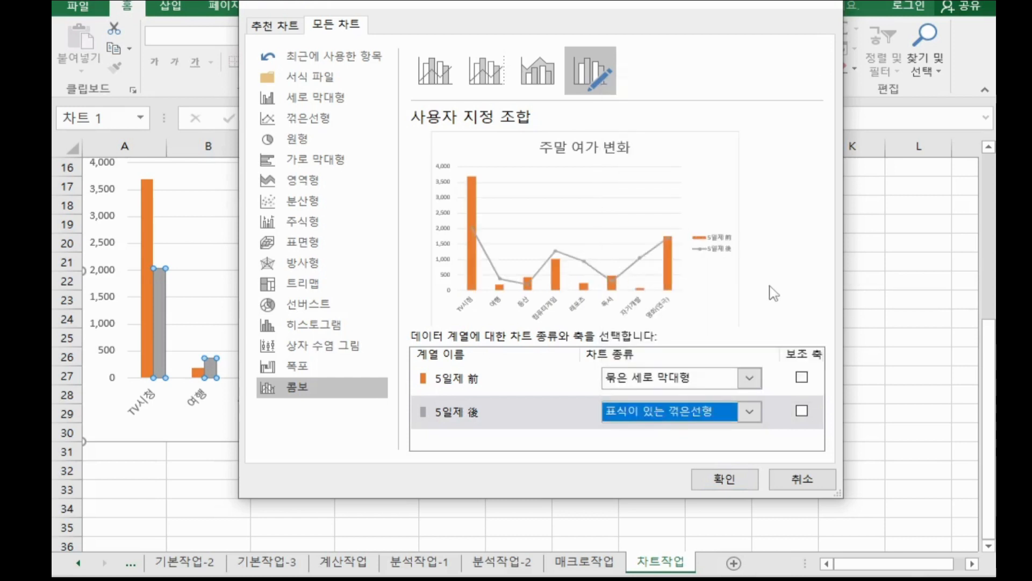
pyautogui.click(745, 477)
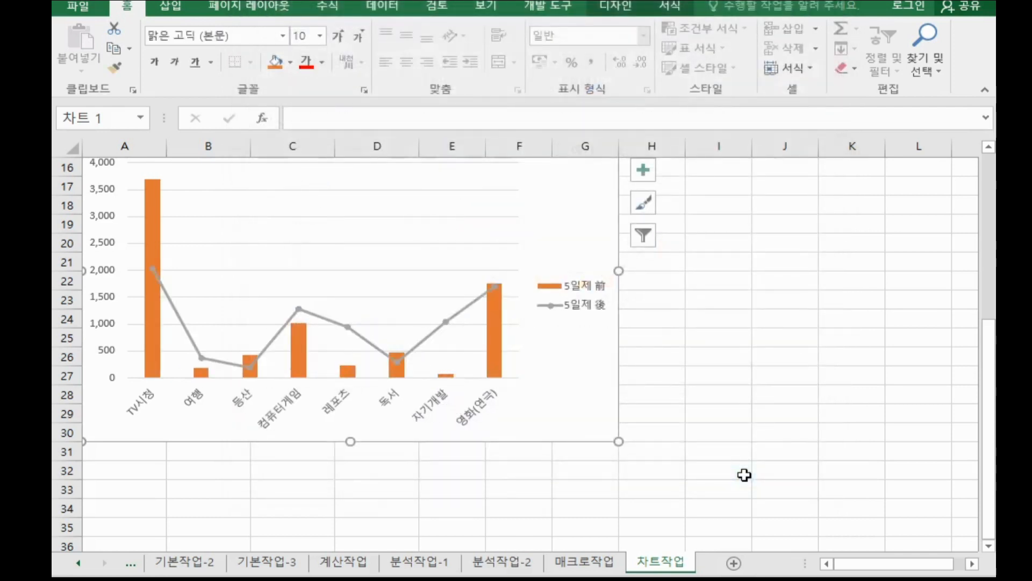
# Place the chart legend at the bottom.
pyautogui.doubleClick(584, 310)
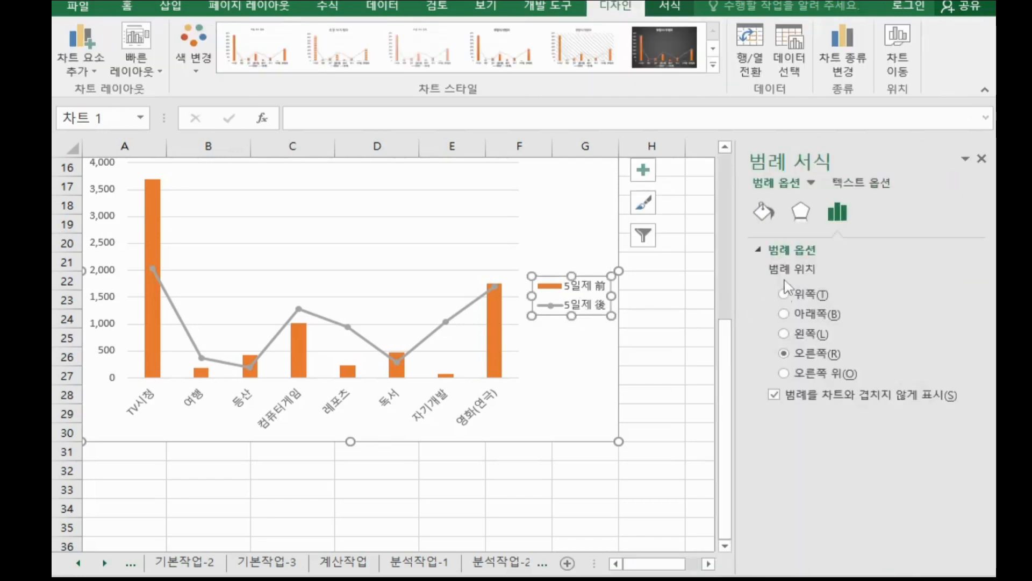
pyautogui.click(816, 318)
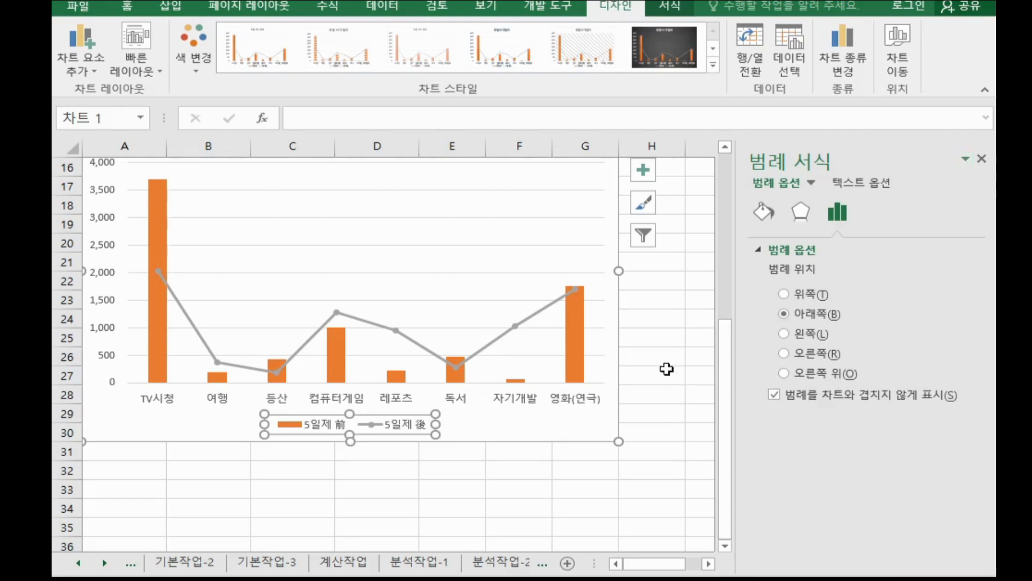
# Give the chart area a 3 pt border with rounded corners and close the format pane.
pyautogui.scroll(2, 661, 366)
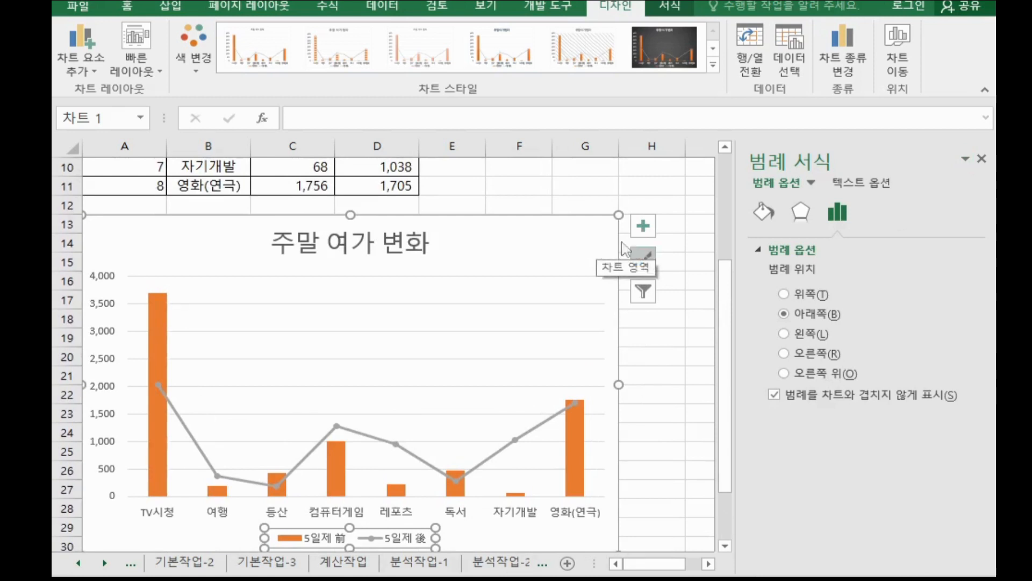
pyautogui.click(592, 241)
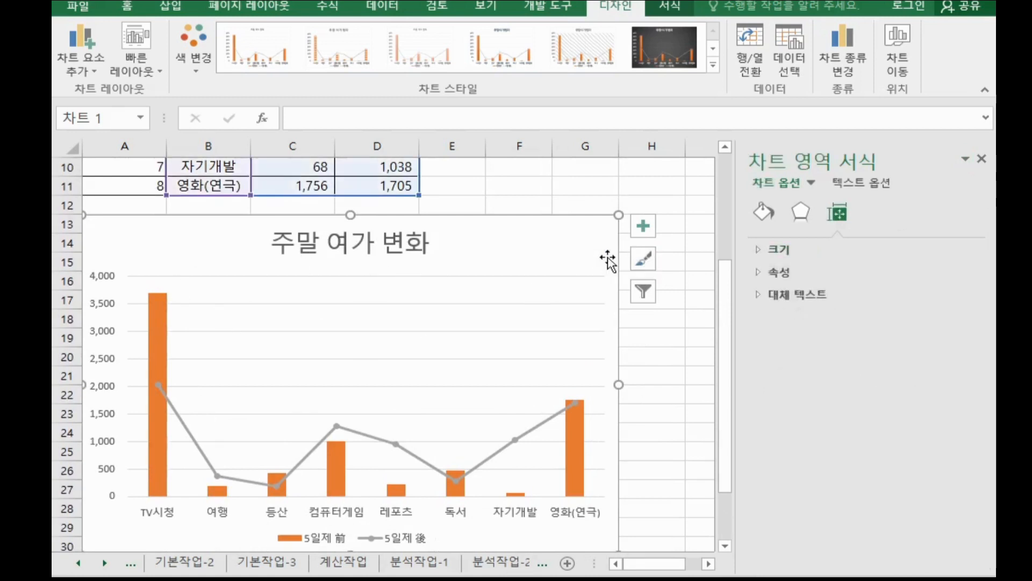
pyautogui.click(762, 215)
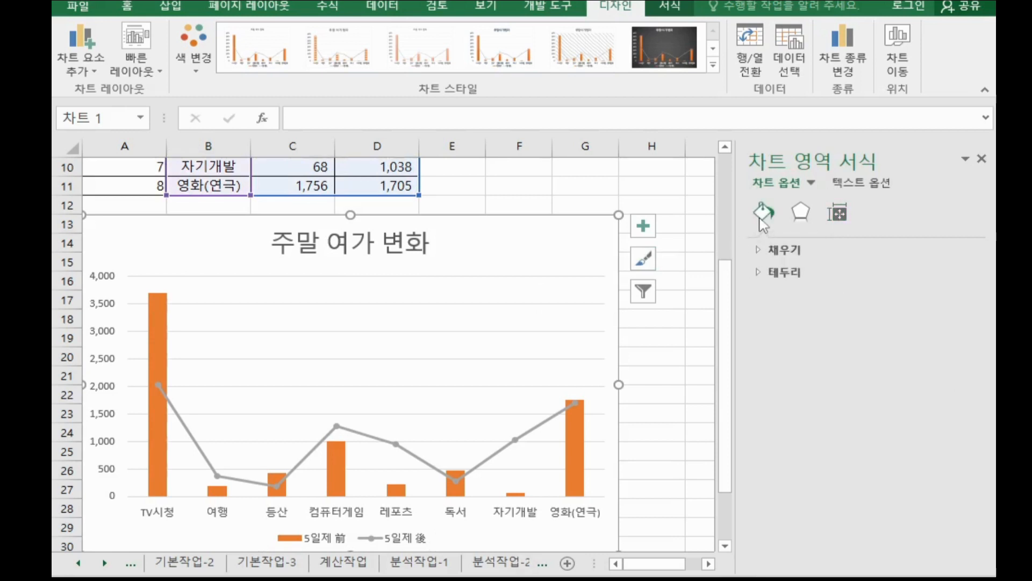
pyautogui.click(785, 279)
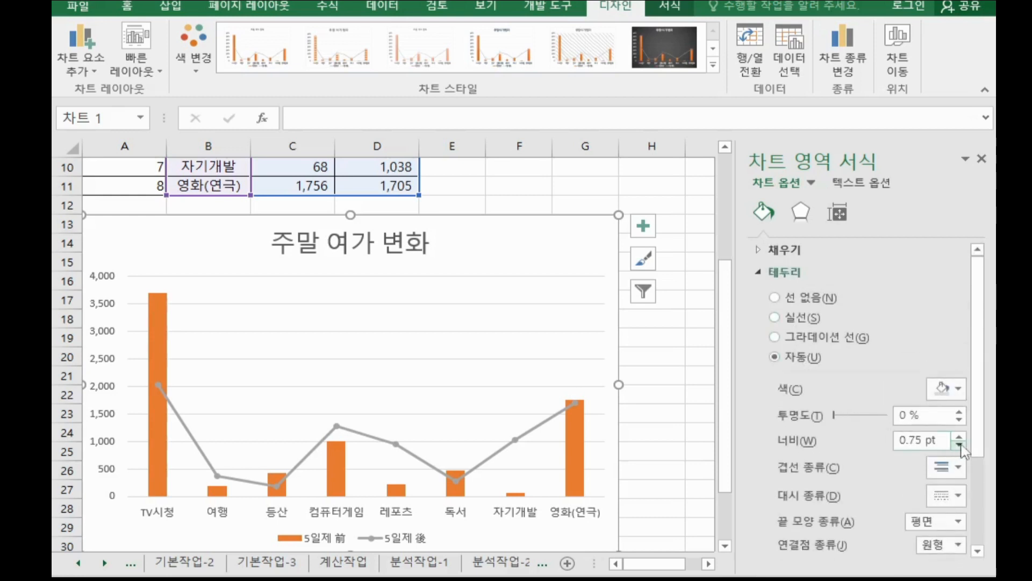
pyautogui.moveTo(939, 442); pyautogui.dragTo(680, 411)
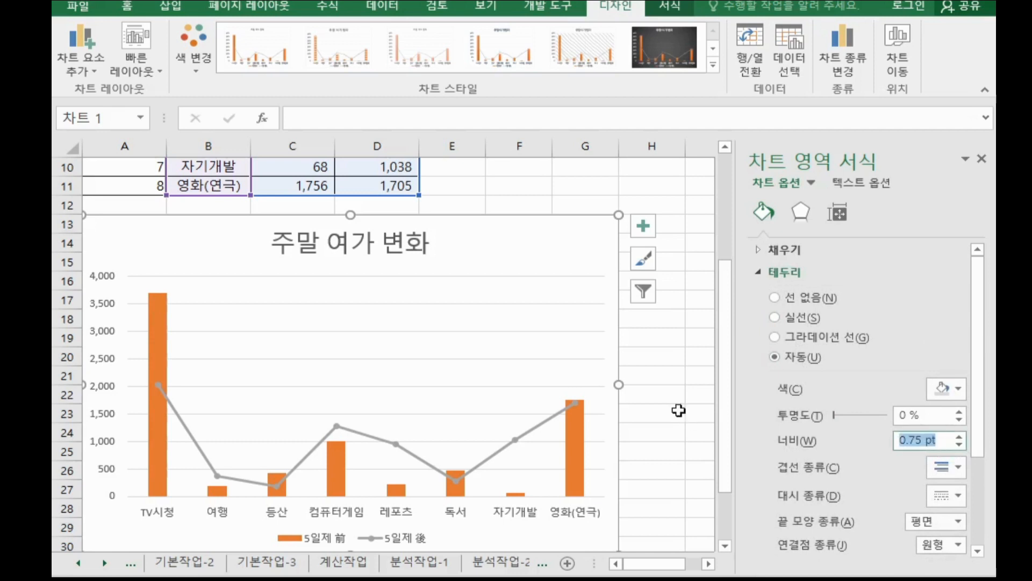
pyautogui.write('3')
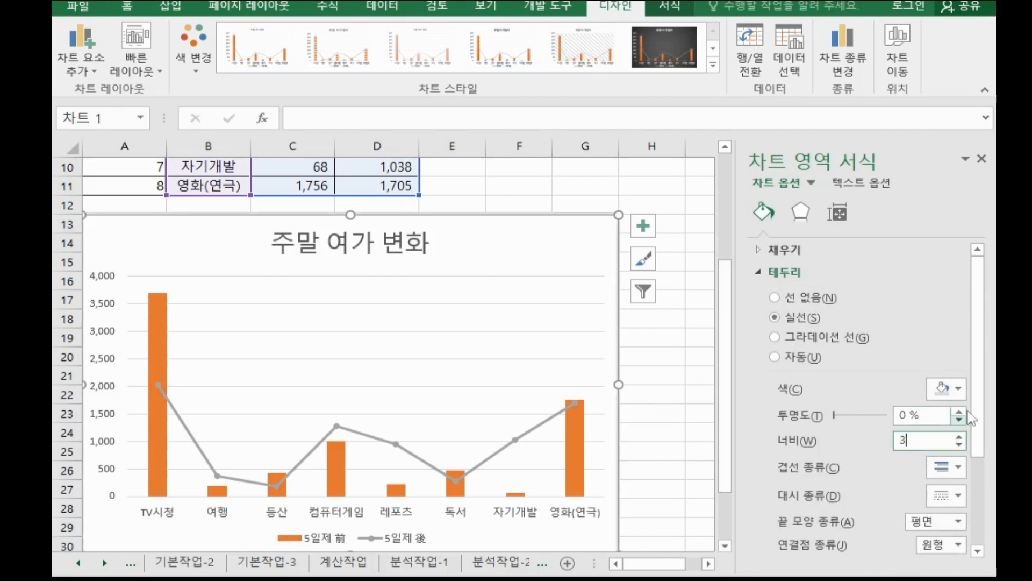
pyautogui.moveTo(978, 416); pyautogui.dragTo(977, 505)
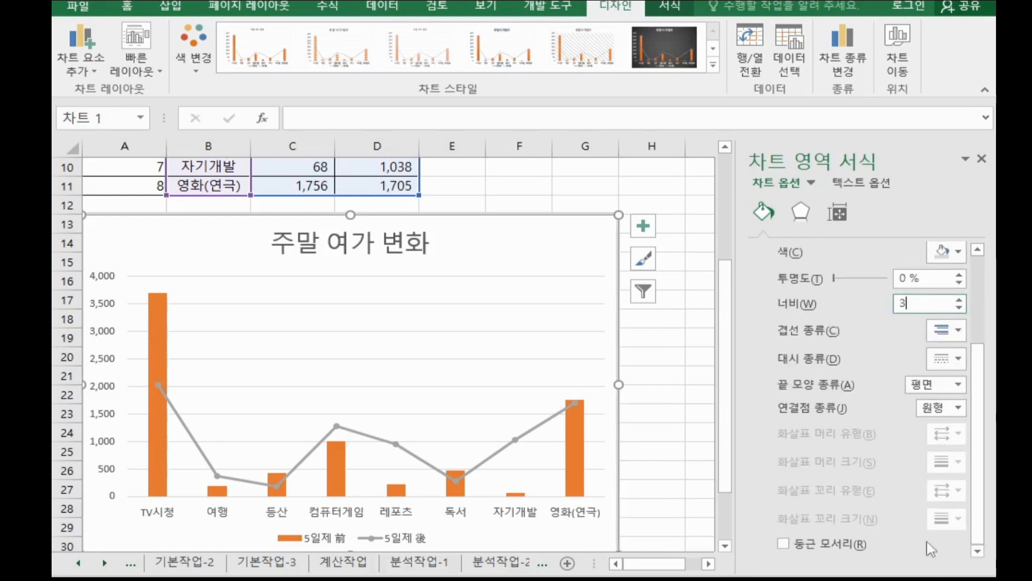
pyautogui.click(857, 549)
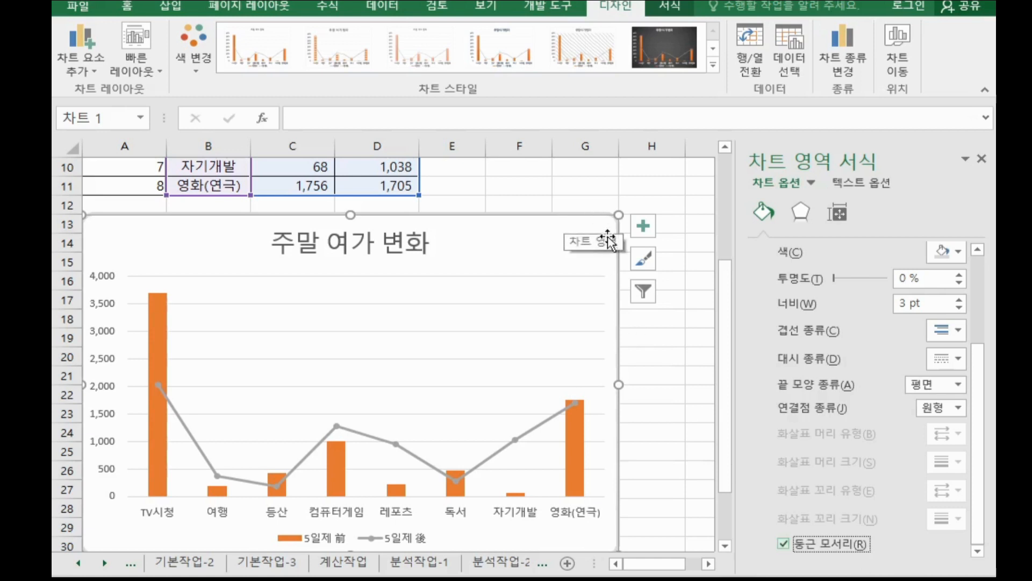
pyautogui.click(643, 333)
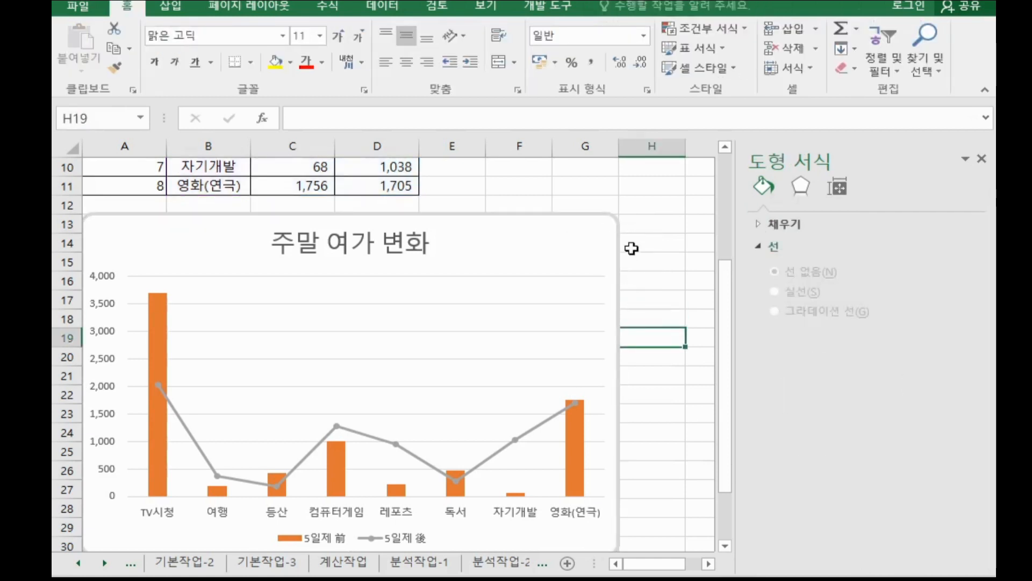
pyautogui.click(982, 159)
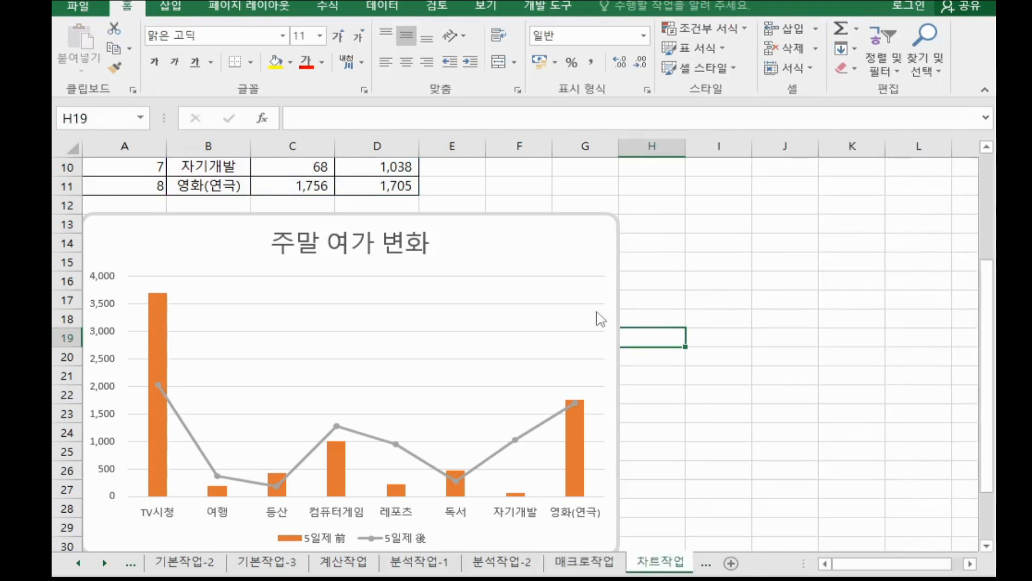